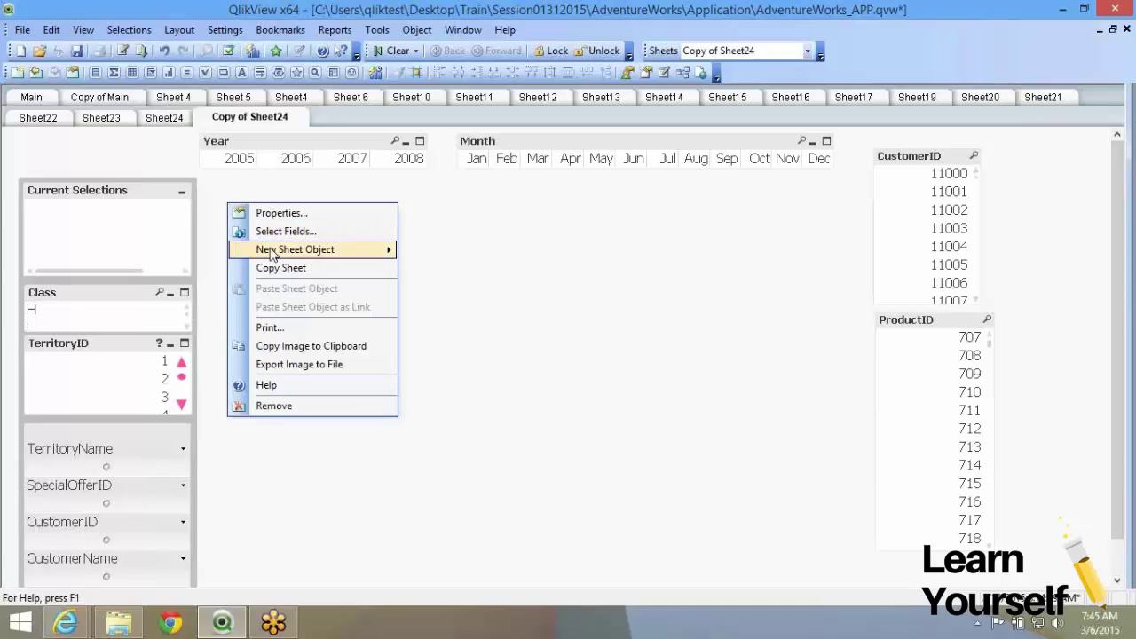
- Start a new gauge chart on the sheet without adding any dimension
mouse_move(270, 252)
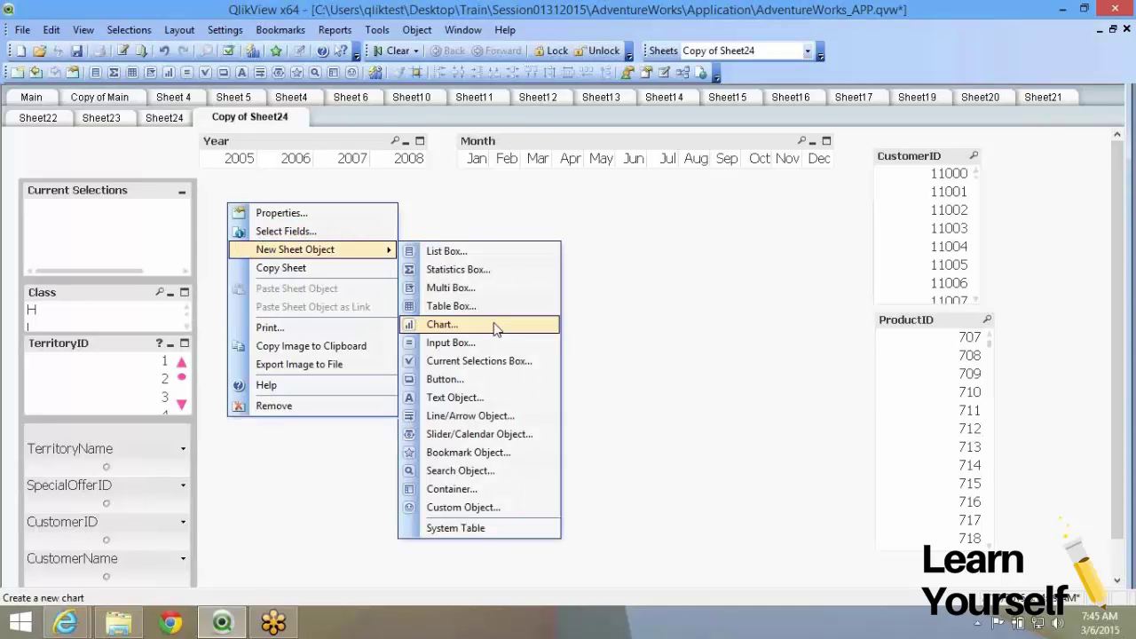
left_click(495, 327)
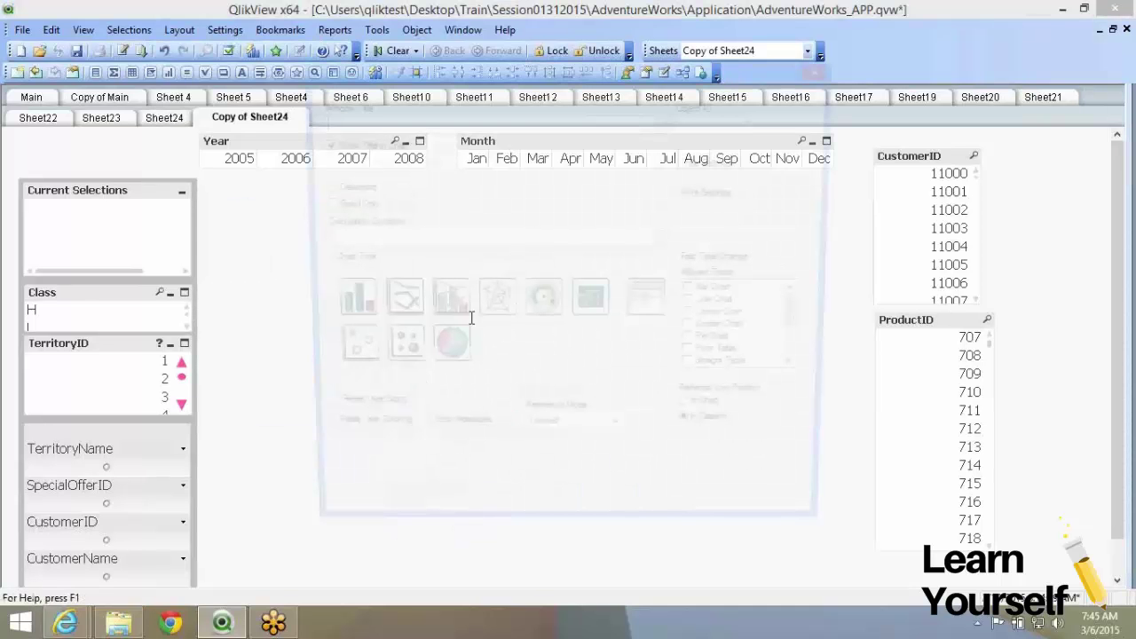
key("Return")
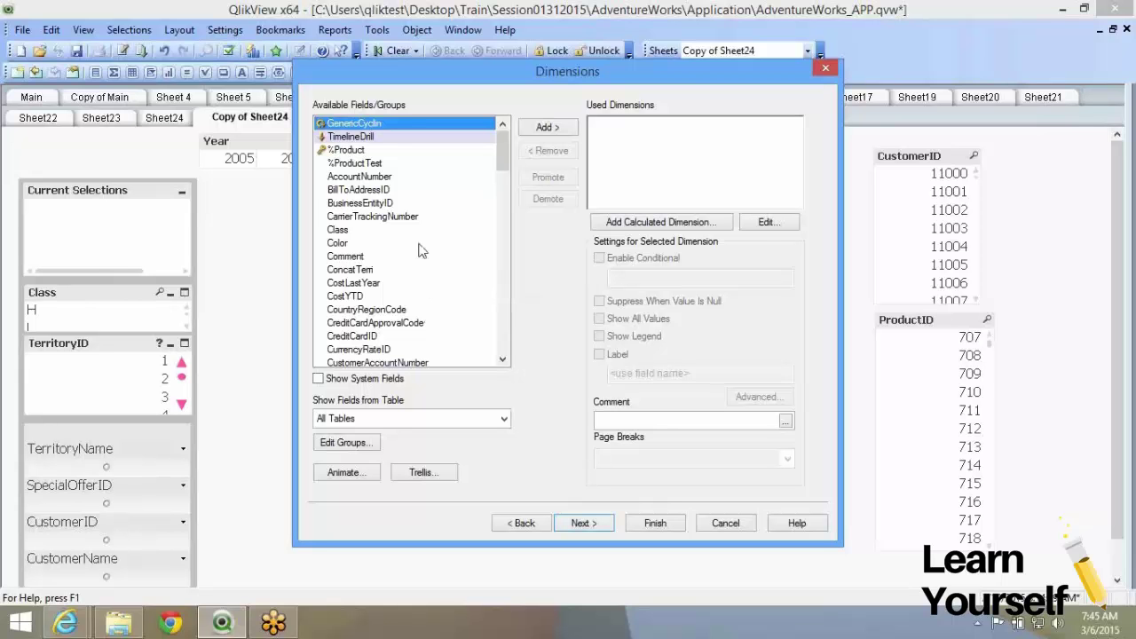
left_click(577, 521)
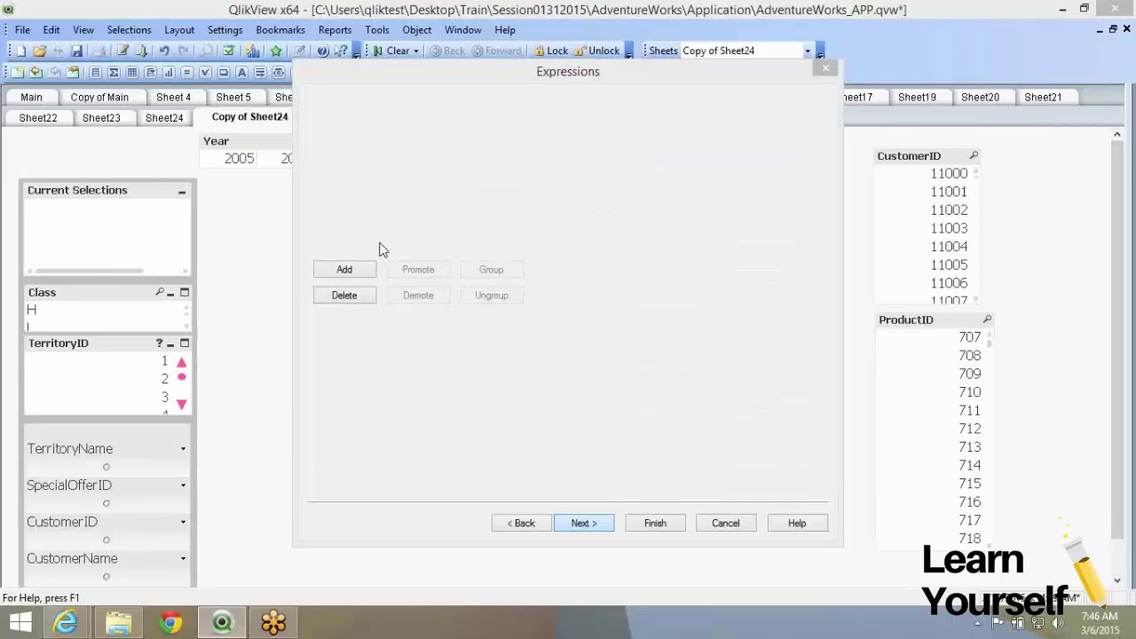
- Define the gauge's expression as =sum(OrderQty)
type("=sum(")
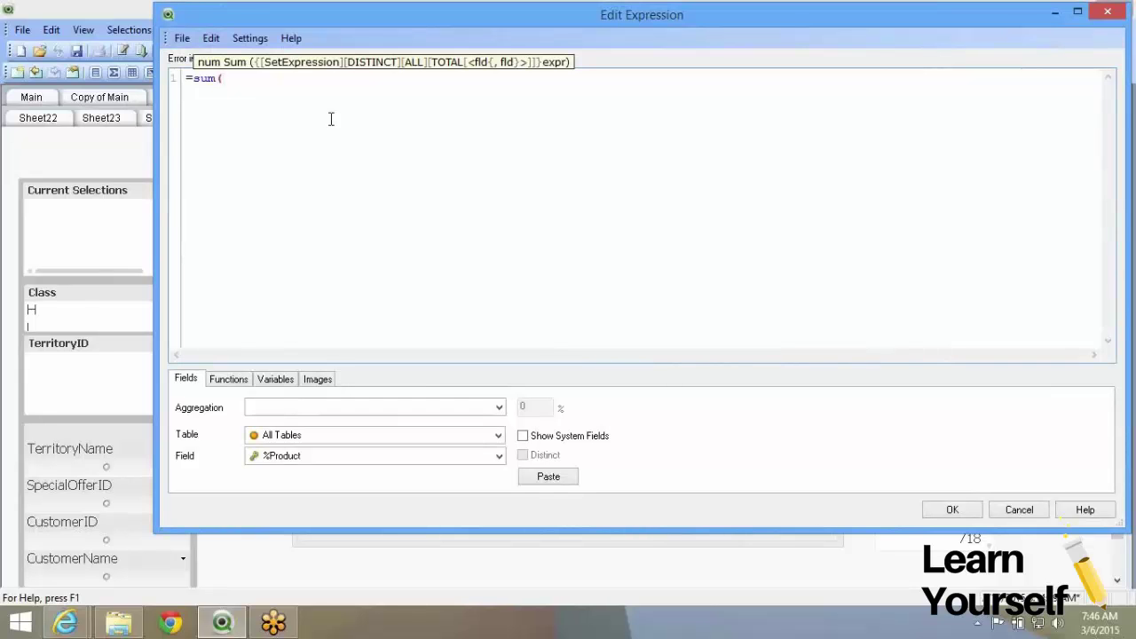
type("or")
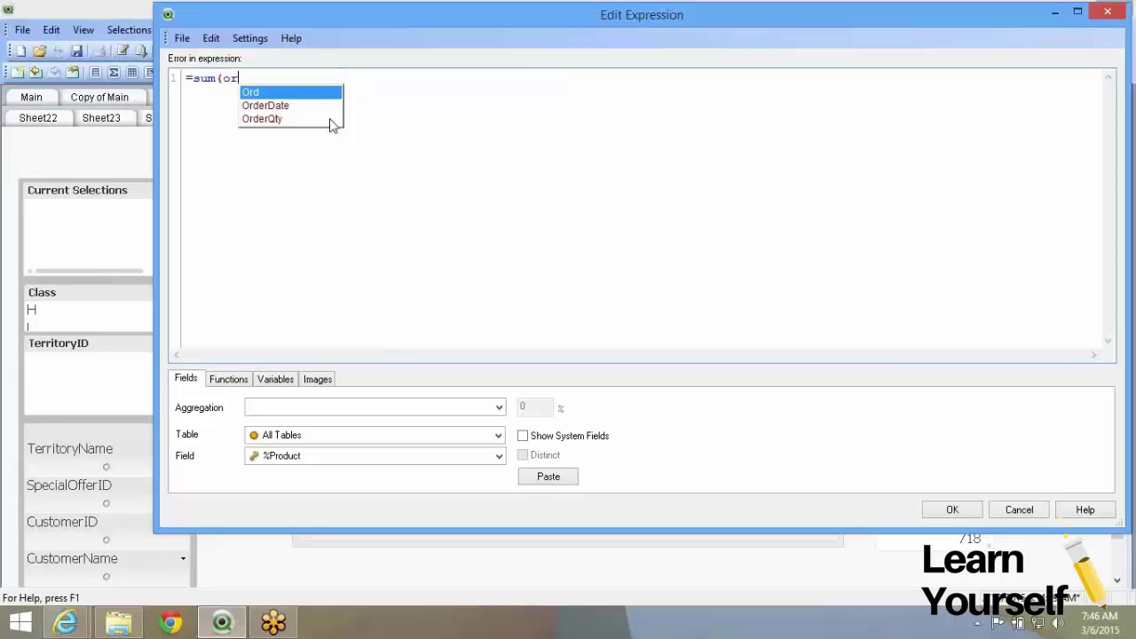
double_click(331, 119)
type(")")
left_click(955, 517)
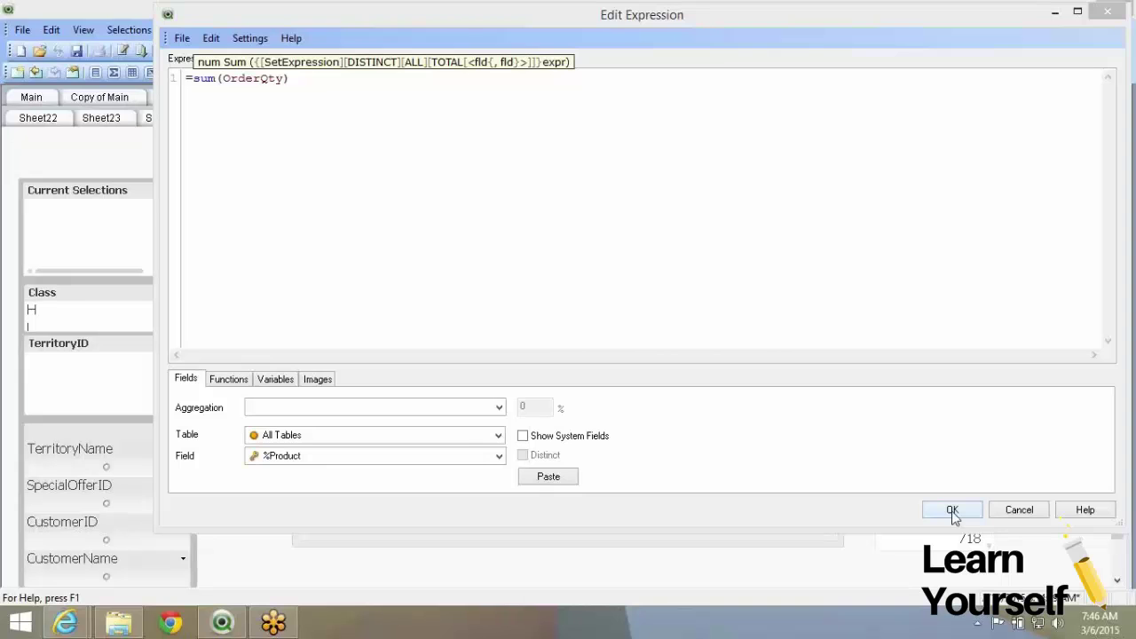
left_click(953, 513)
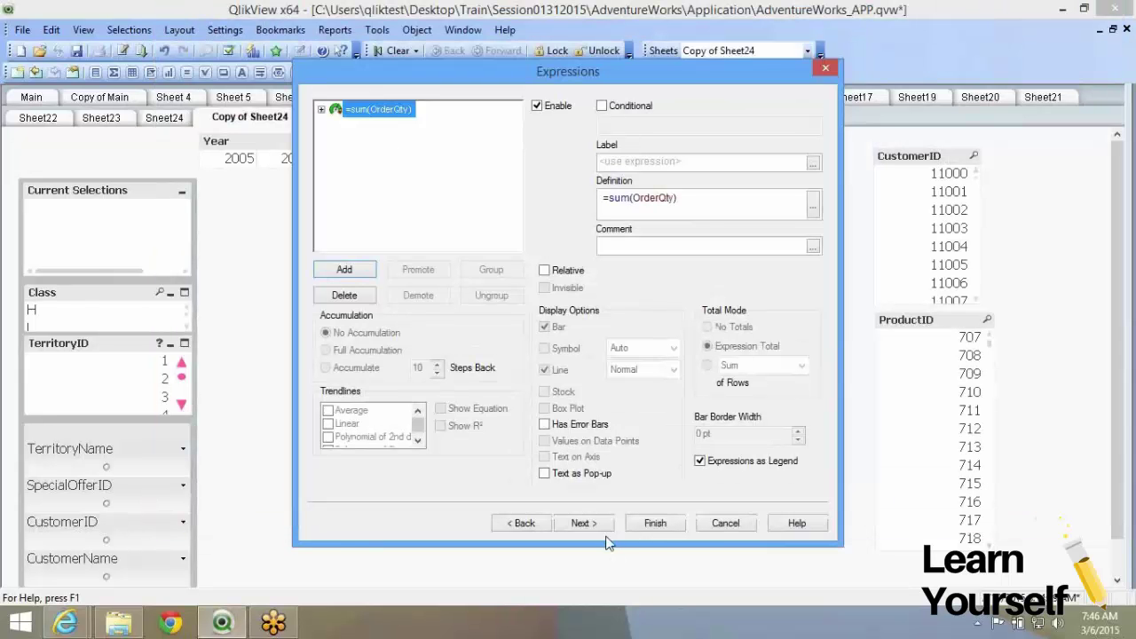
- Finish the gauge chart with the default sort and style settings and enlarge it on the sheet
left_click(581, 523)
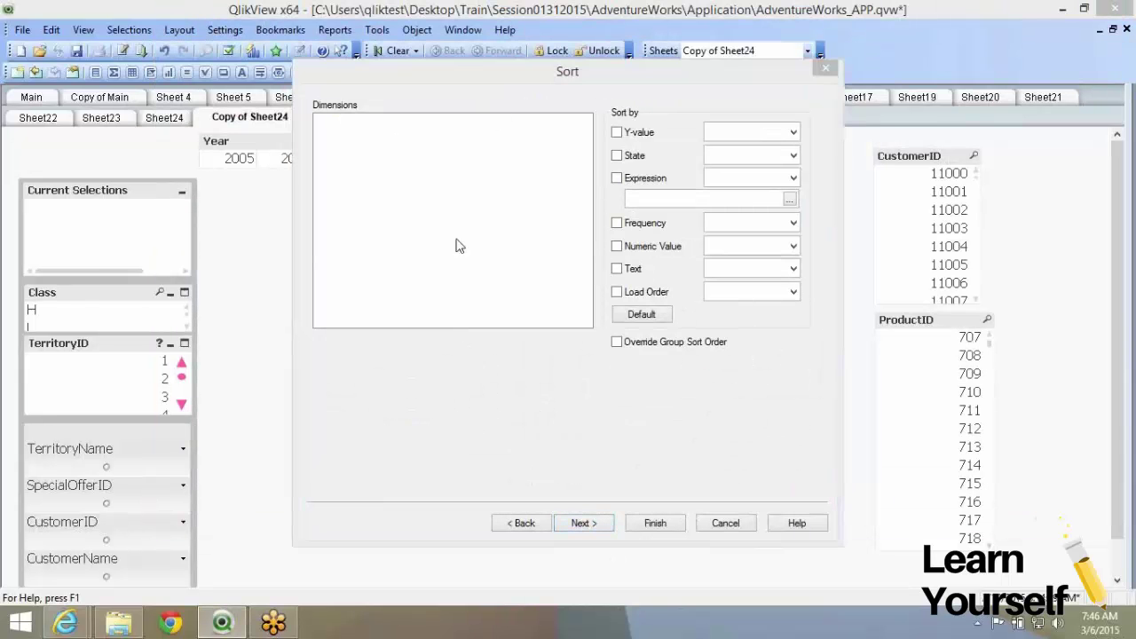
left_click(586, 524)
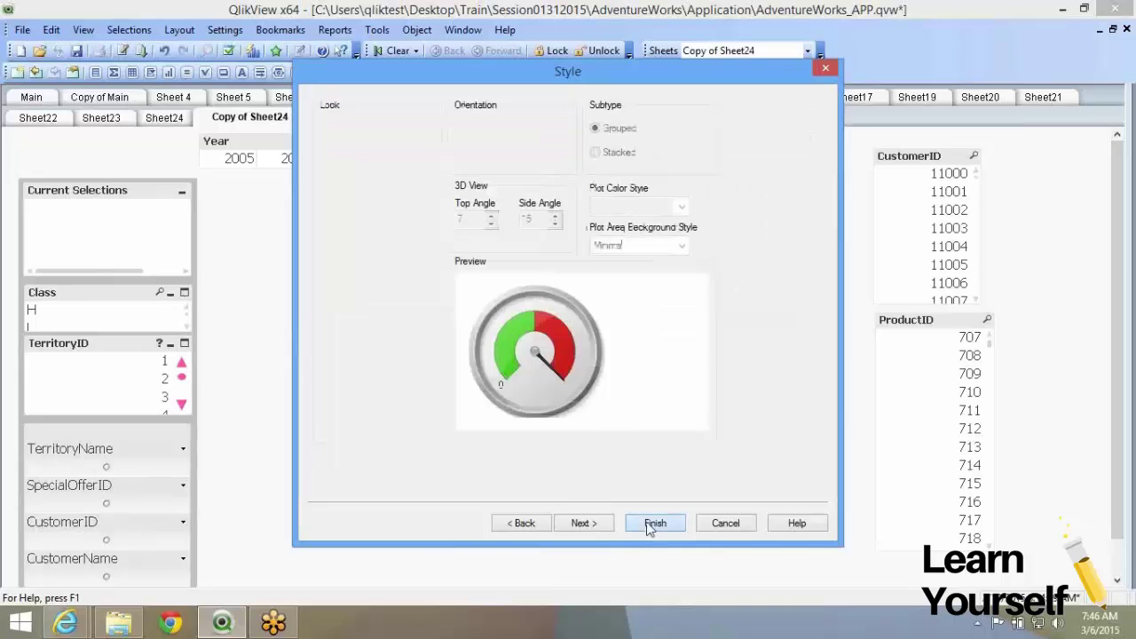
left_click(654, 524)
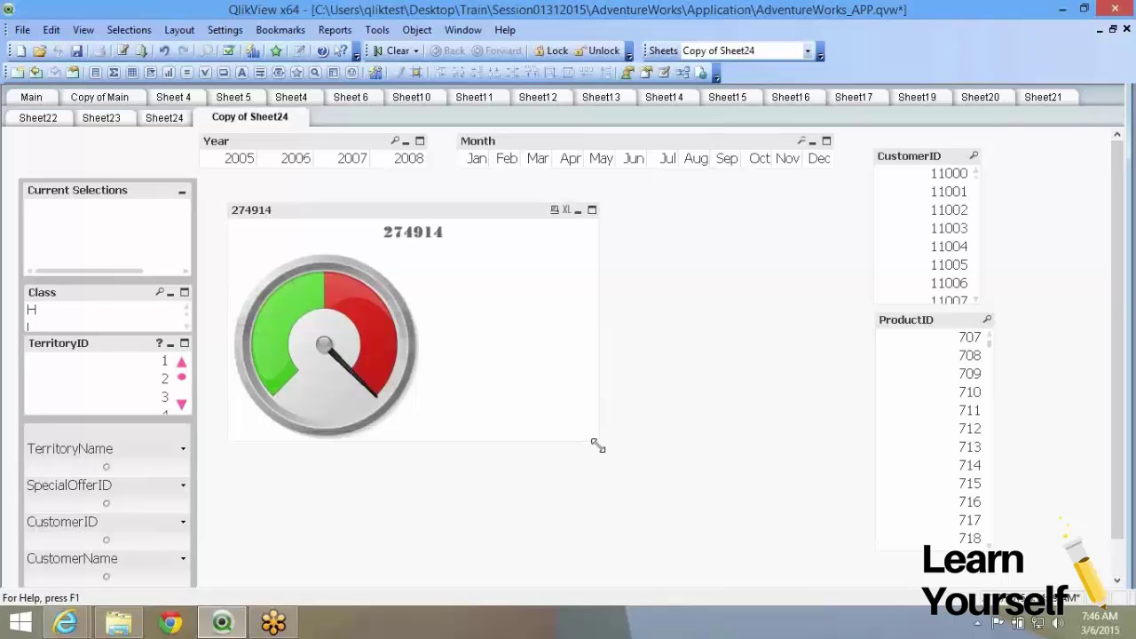
left_click_drag(597, 445, 625, 522)
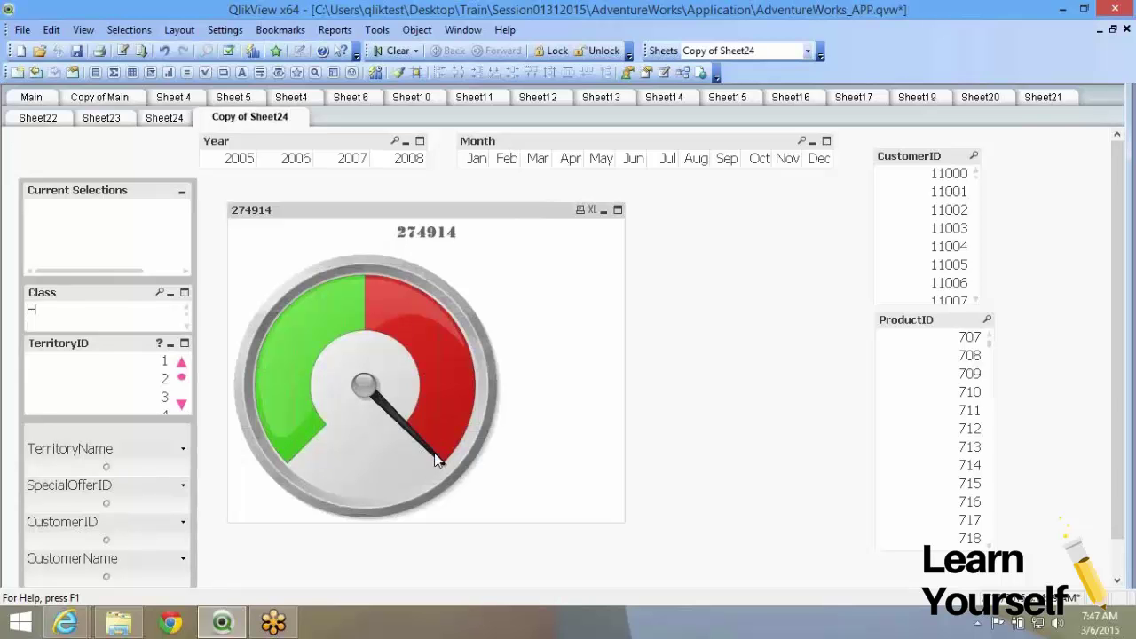
- Change the gauge chart's expression to =sum(OrderQty)/300000 and apply it
mouse_move(436, 461)
right_click(516, 294)
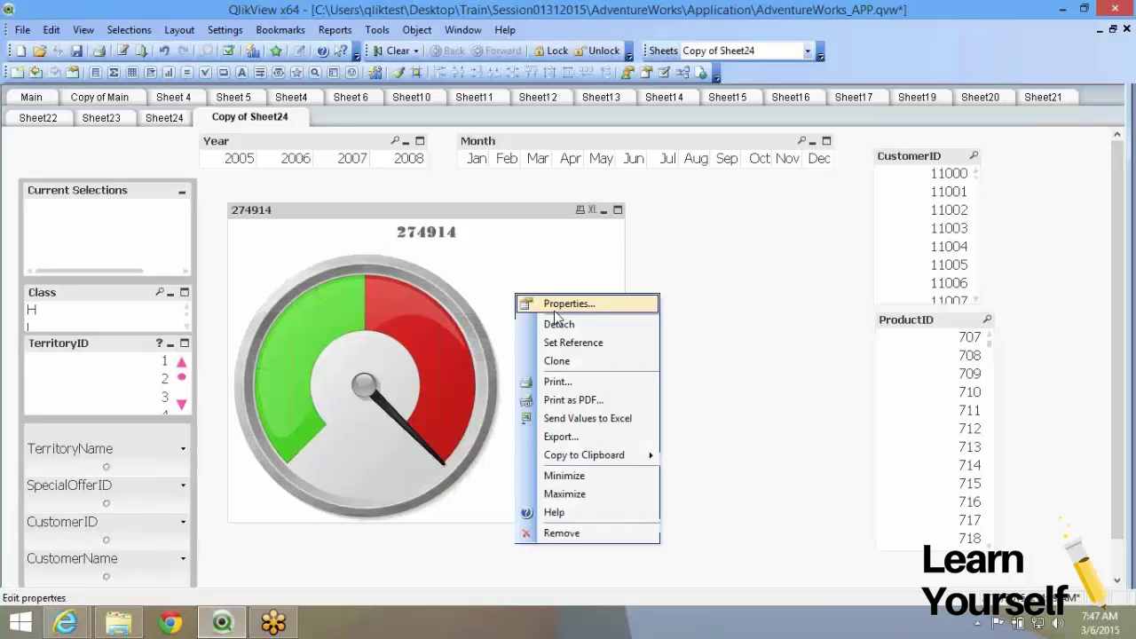
left_click(557, 306)
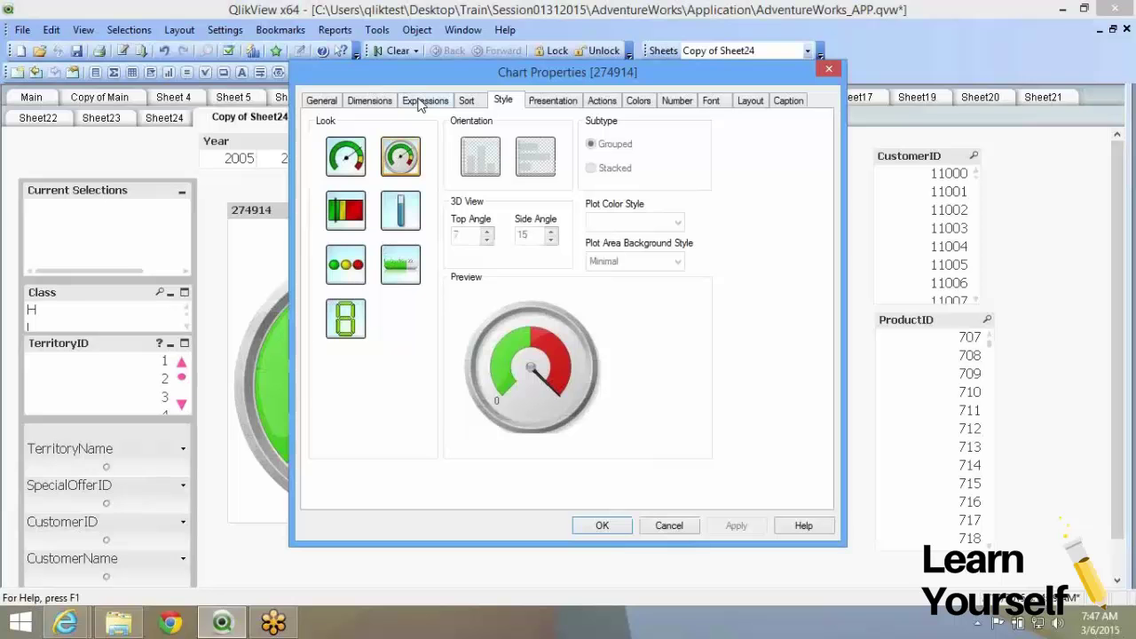
left_click(418, 99)
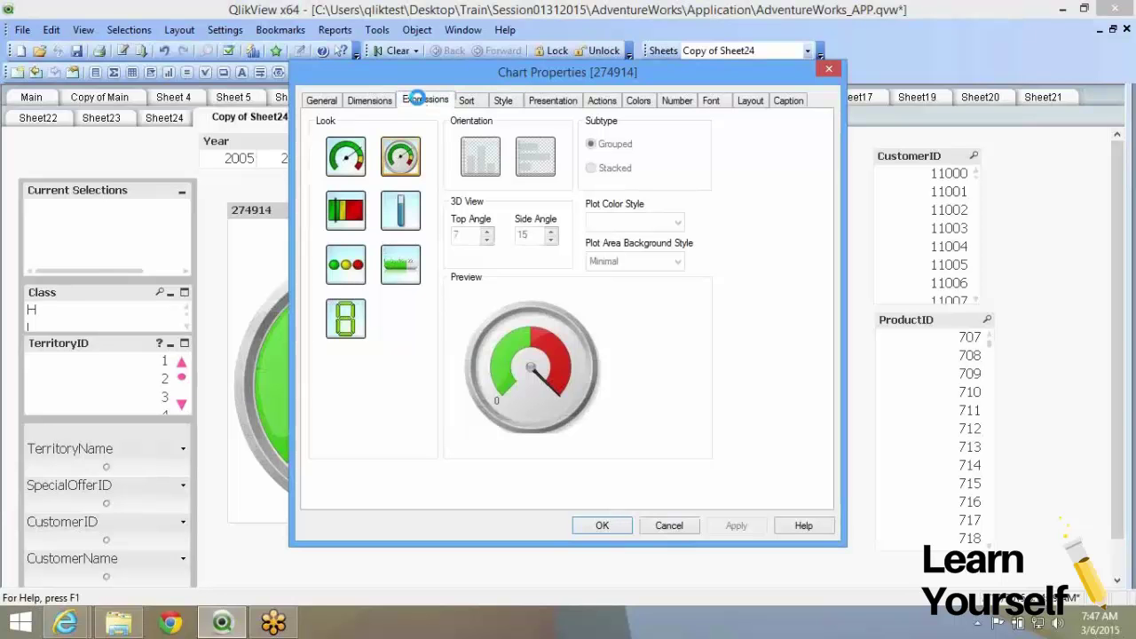
left_click(689, 223)
type("/10000")
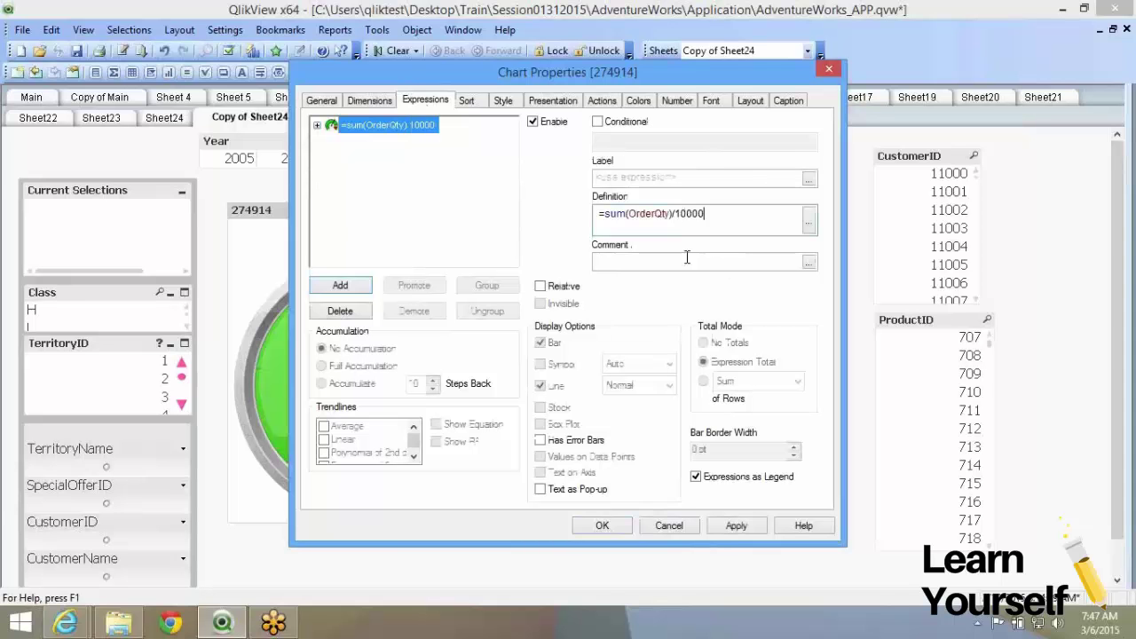
key("BackSpace")
key("BackSpace")
key("BackSpace")
key("BackSpace")
key("BackSpace")
type("300")
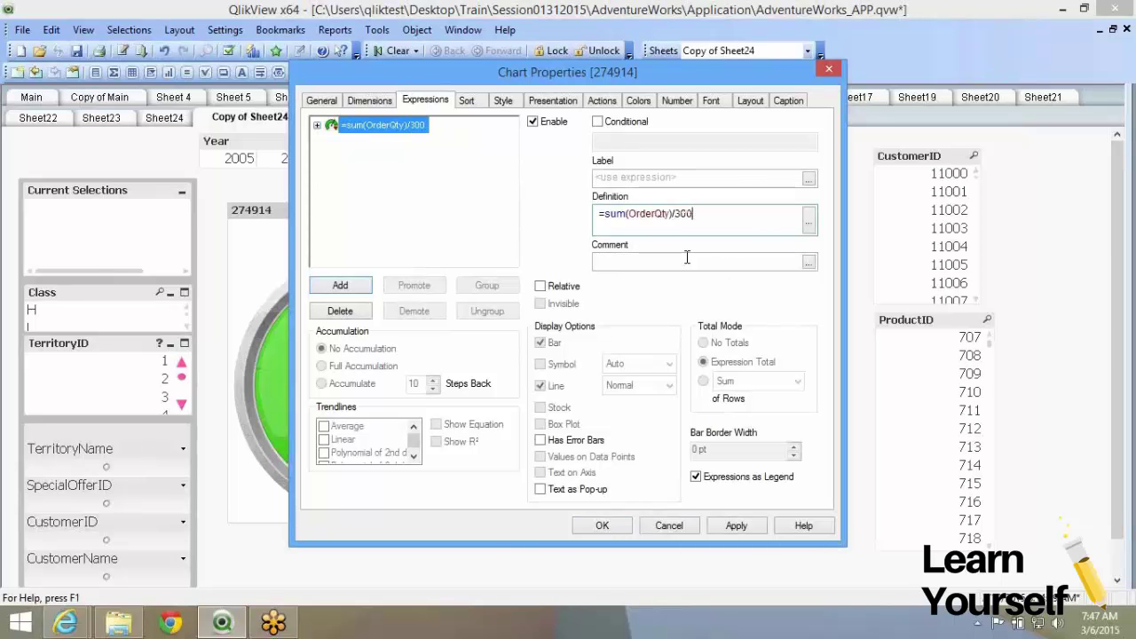
type("000")
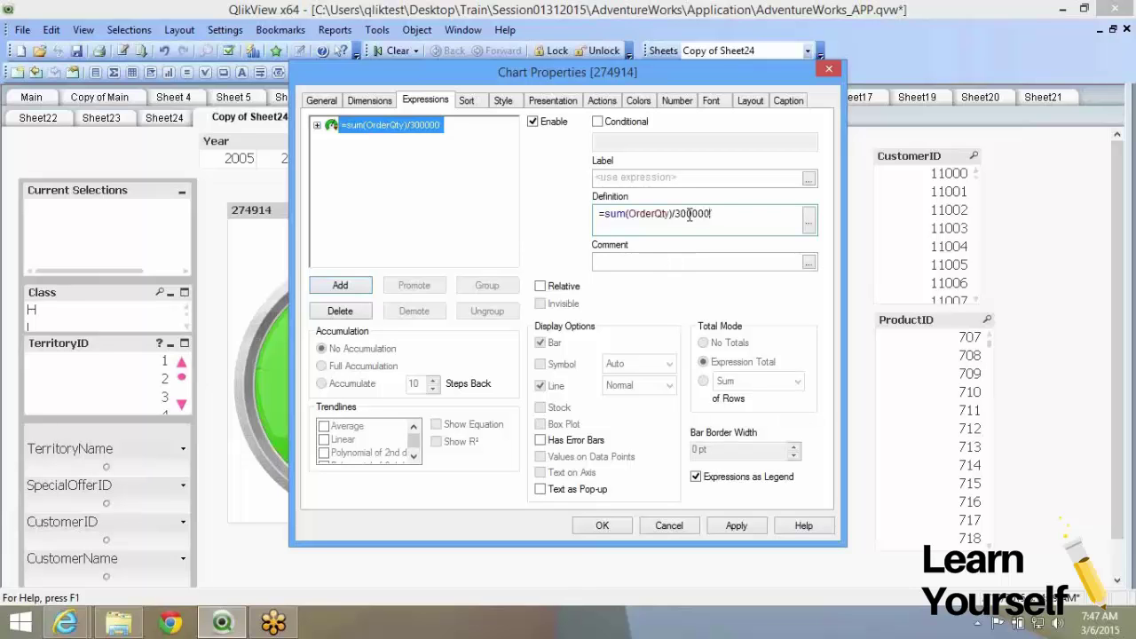
left_click_drag(686, 215, 708, 233)
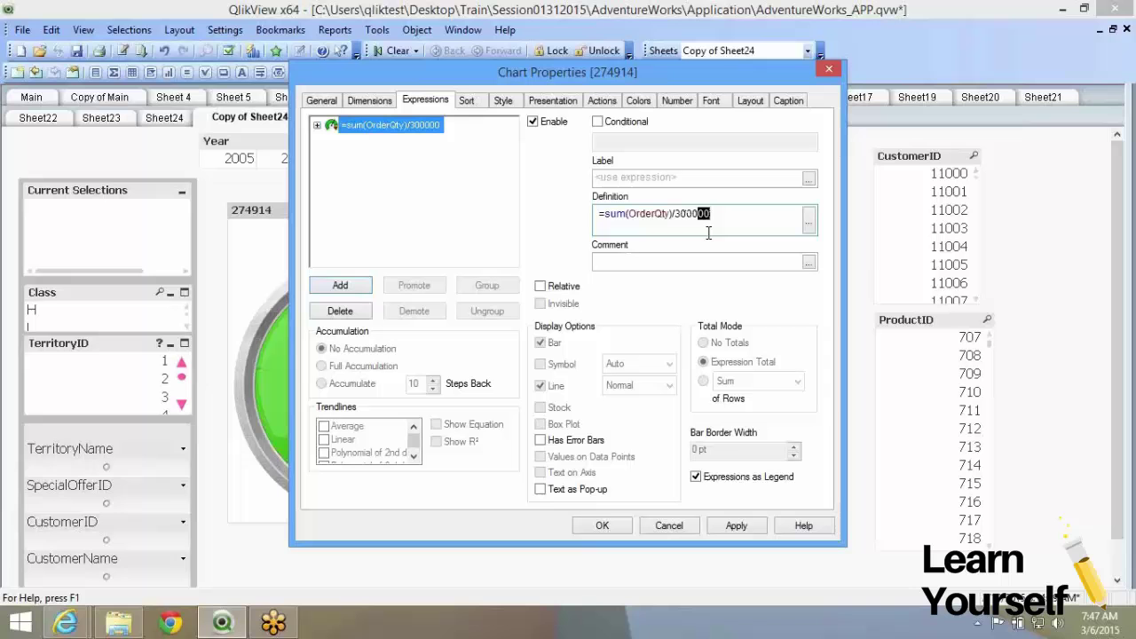
left_click(595, 528)
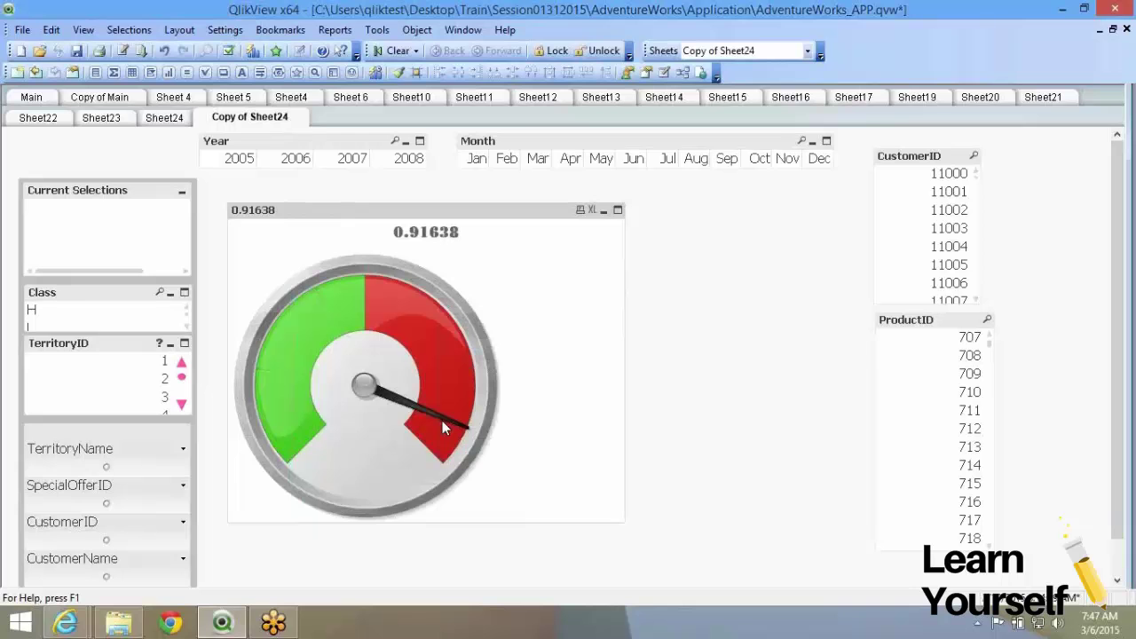
- Remove the divisor from the gauge chart's expression so that it reads =sum(OrderQty)
mouse_move(442, 421)
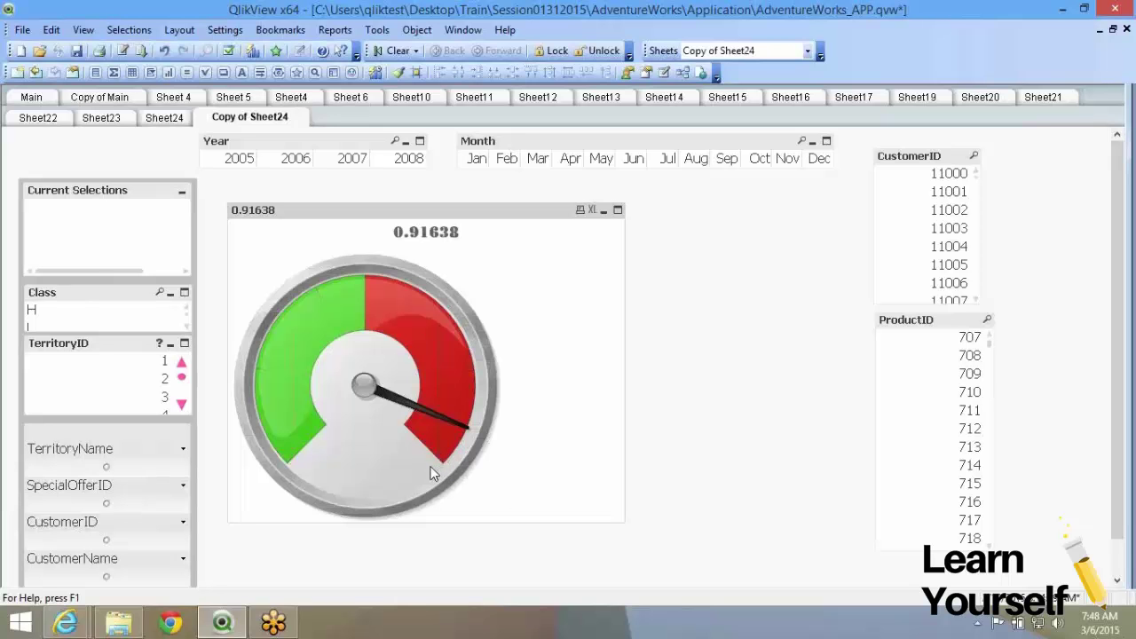
mouse_move(430, 471)
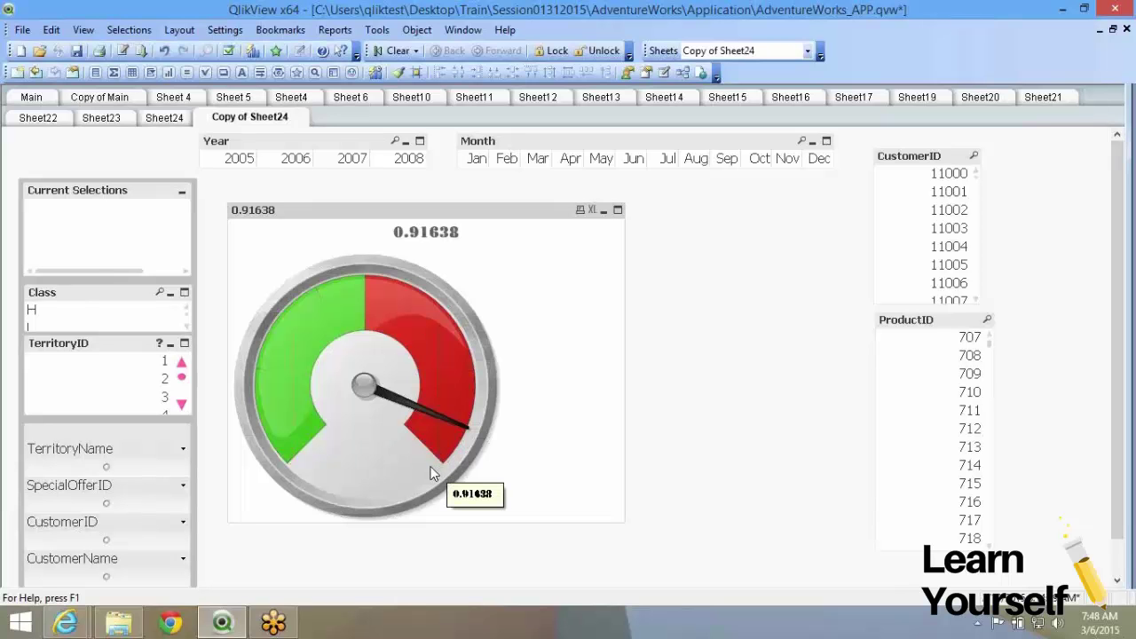
mouse_move(429, 414)
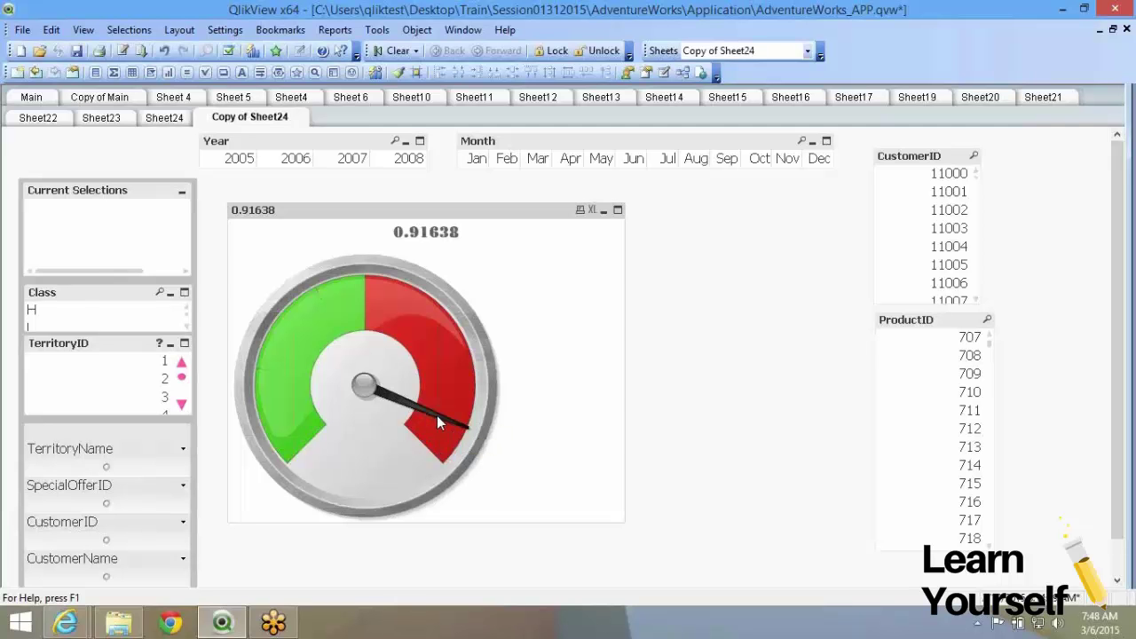
right_click(445, 375)
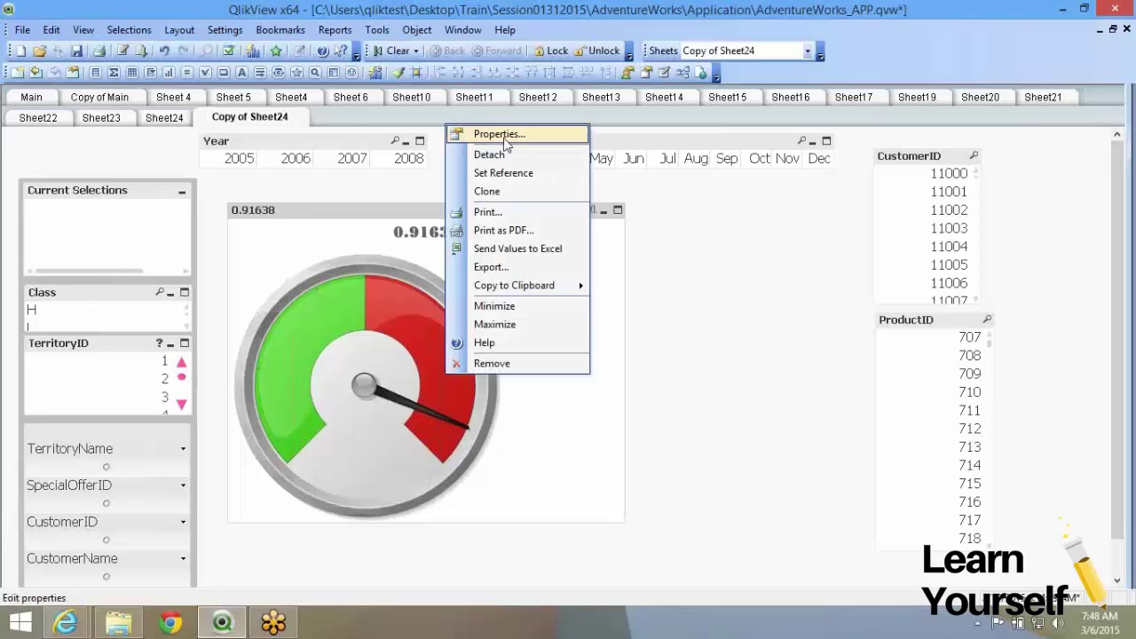
left_click(503, 135)
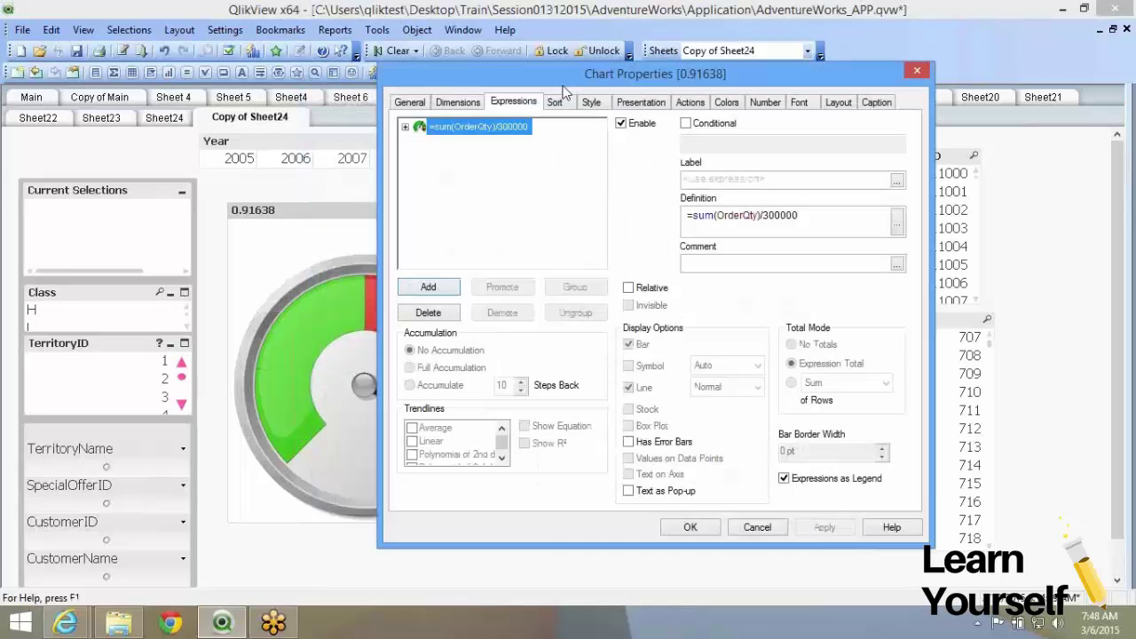
left_click_drag(564, 88, 732, 71)
left_click_drag(929, 199, 999, 199)
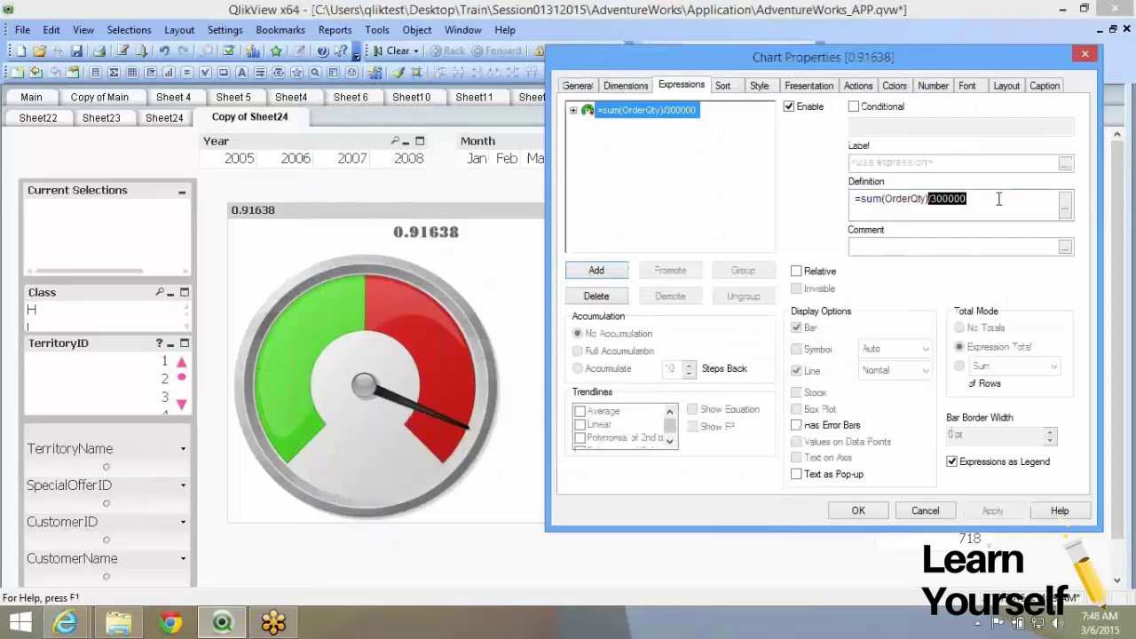
key("BackSpace")
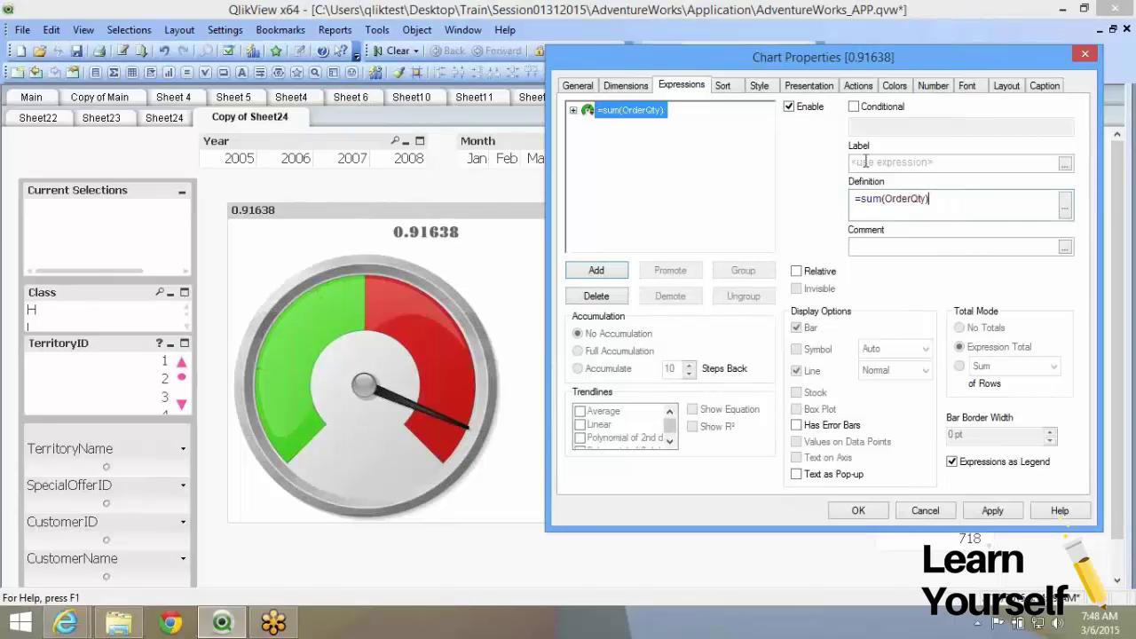
- Set the gauge's maximum to 300000 in its presentation settings and apply the chart properties
left_click(717, 86)
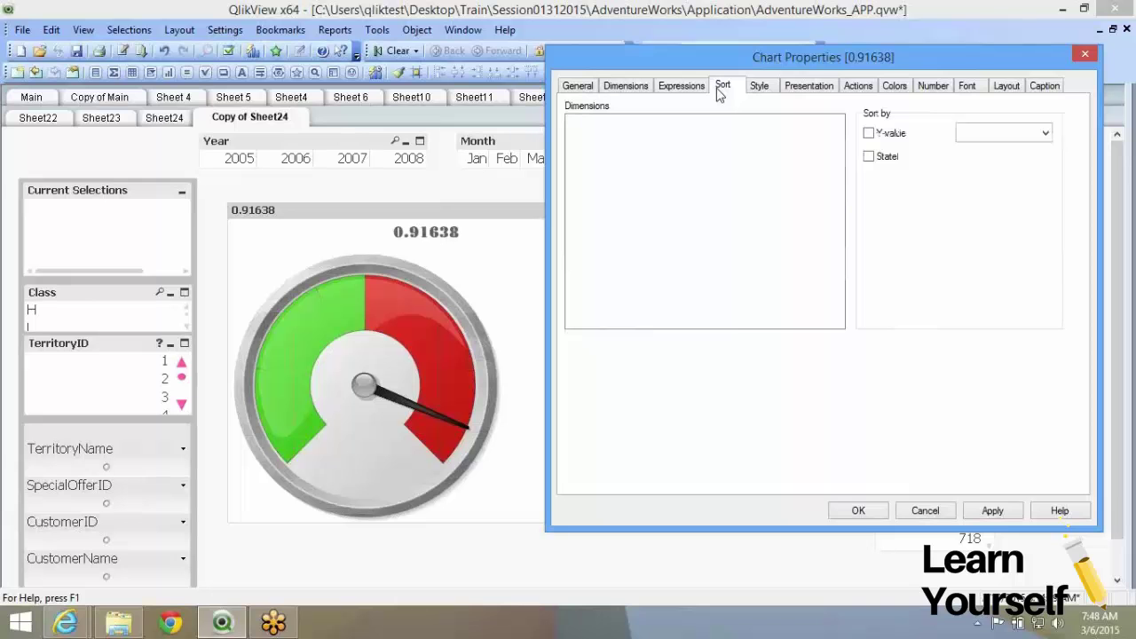
left_click(759, 86)
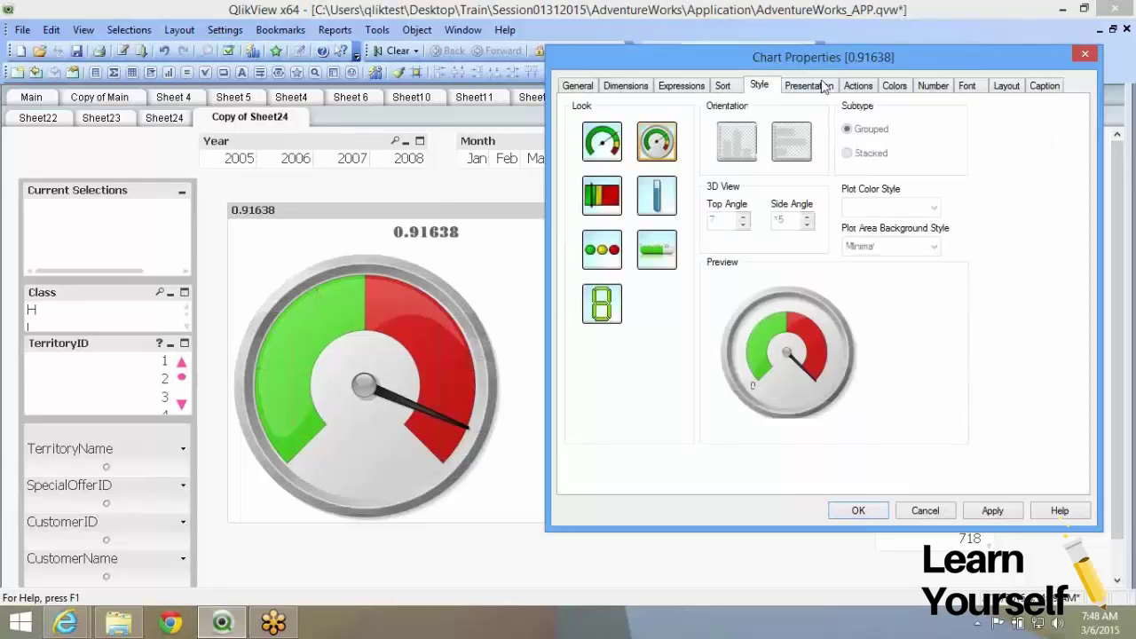
left_click(810, 86)
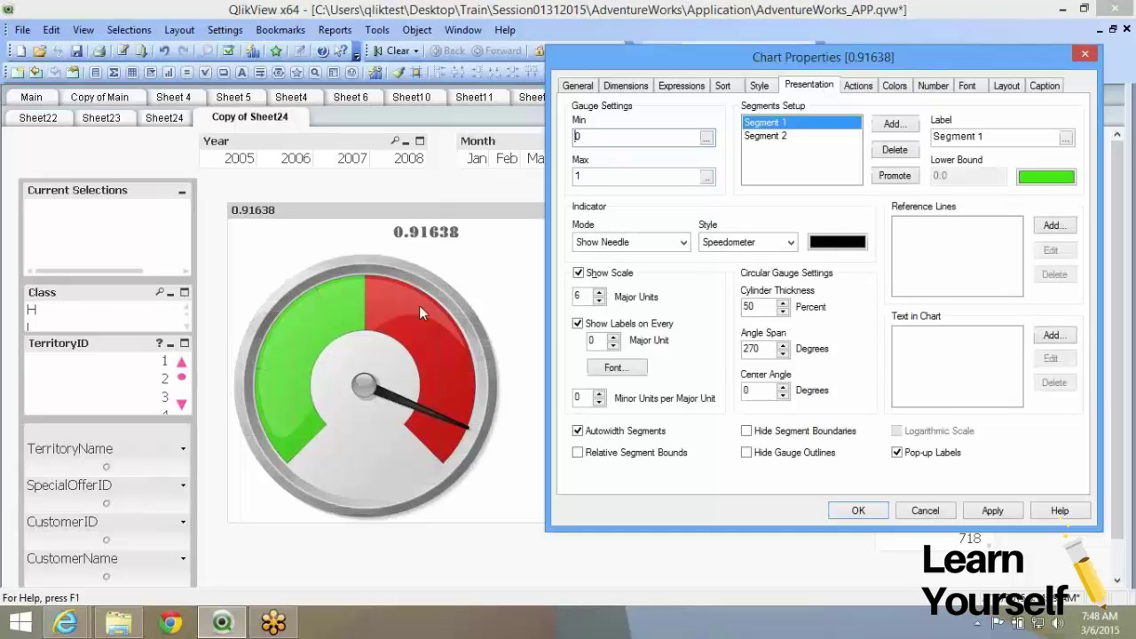
double_click(575, 136)
double_click(576, 177)
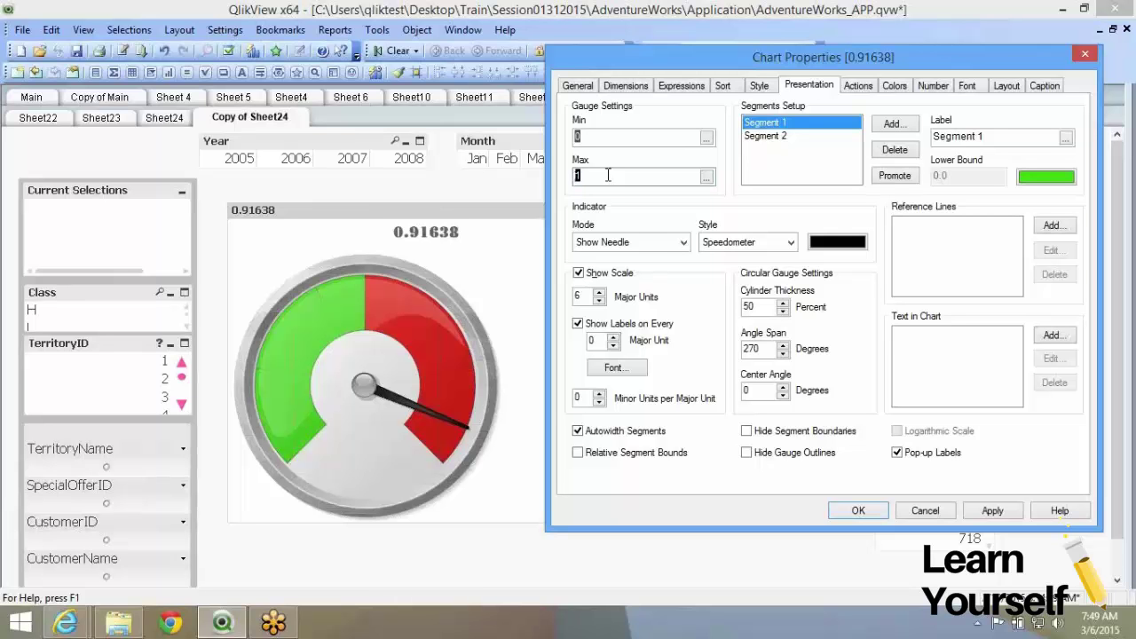
left_click(608, 174)
left_click(579, 178)
left_click_drag(579, 179, 565, 184)
type("430116173")
double_click(588, 176)
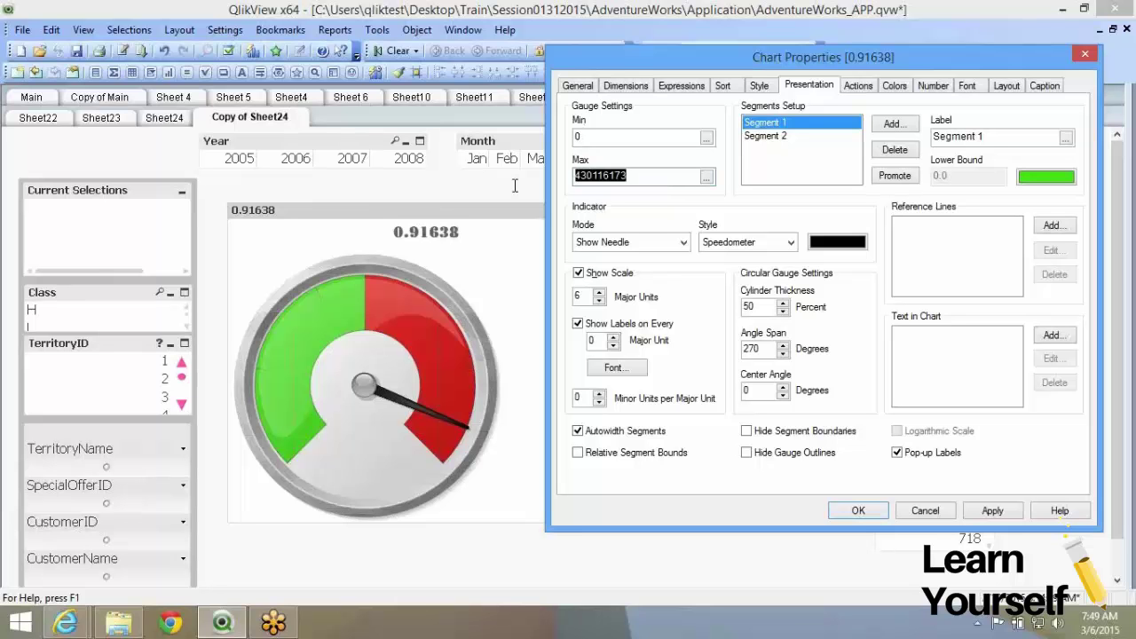
type("30000")
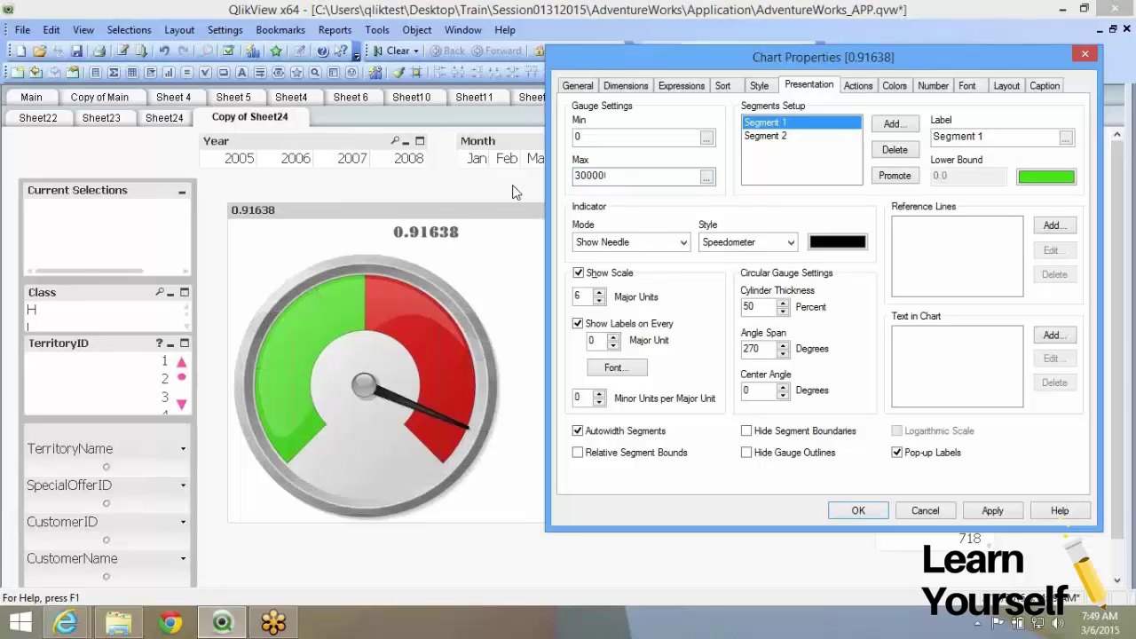
type("0")
key("alt+a")
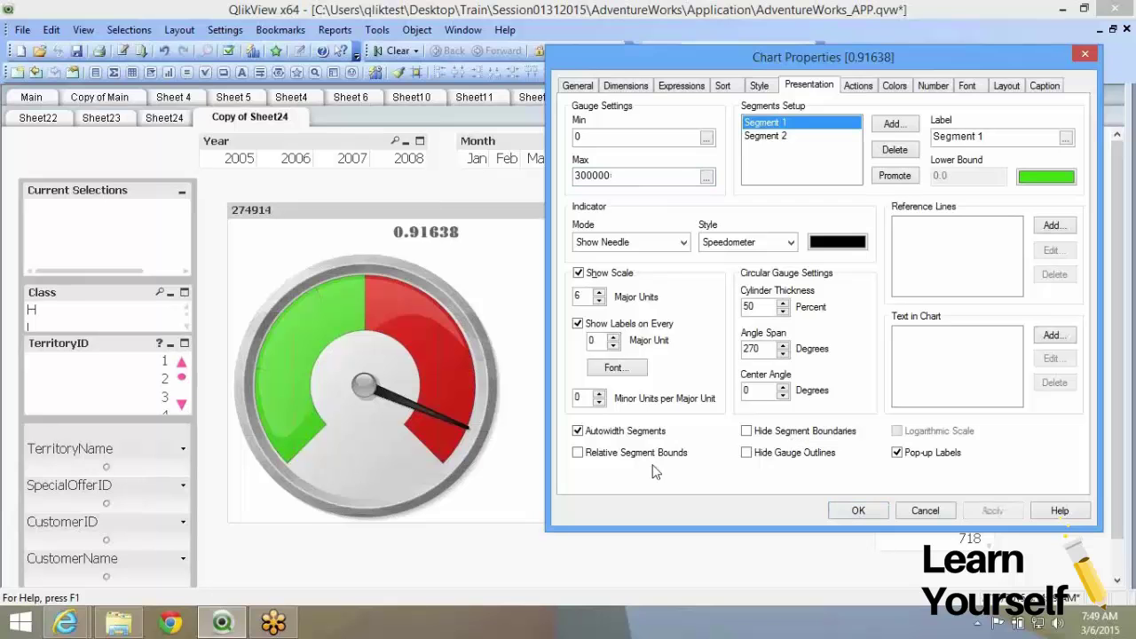
left_click(861, 511)
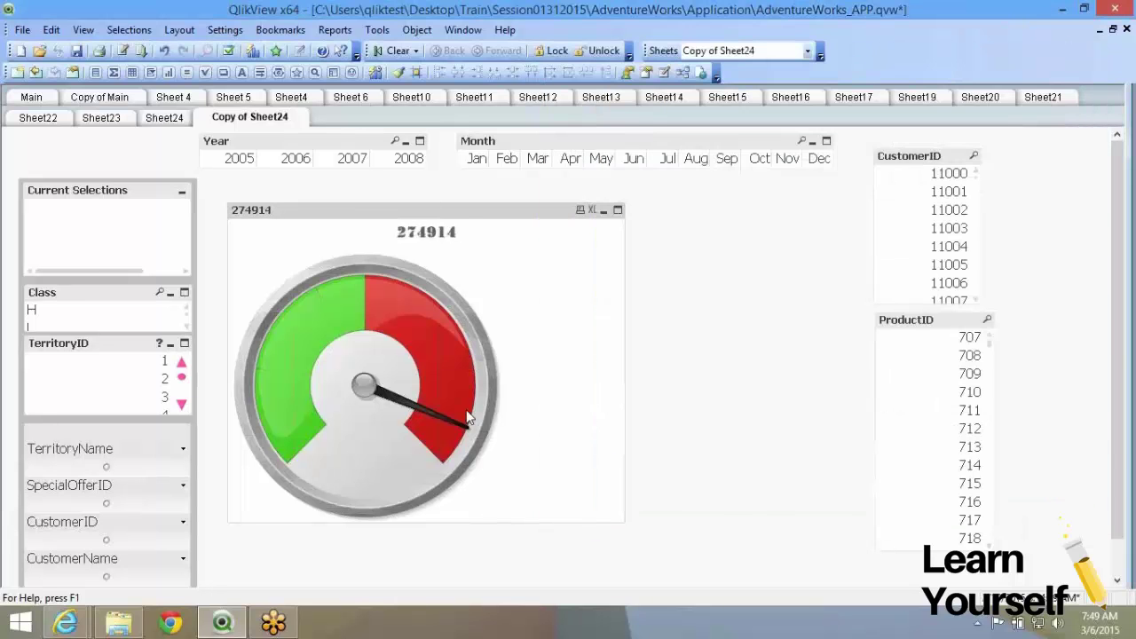
- Reopen the gauge chart's properties and set the gauge's maximum to 1 in its presentation settings
mouse_move(461, 433)
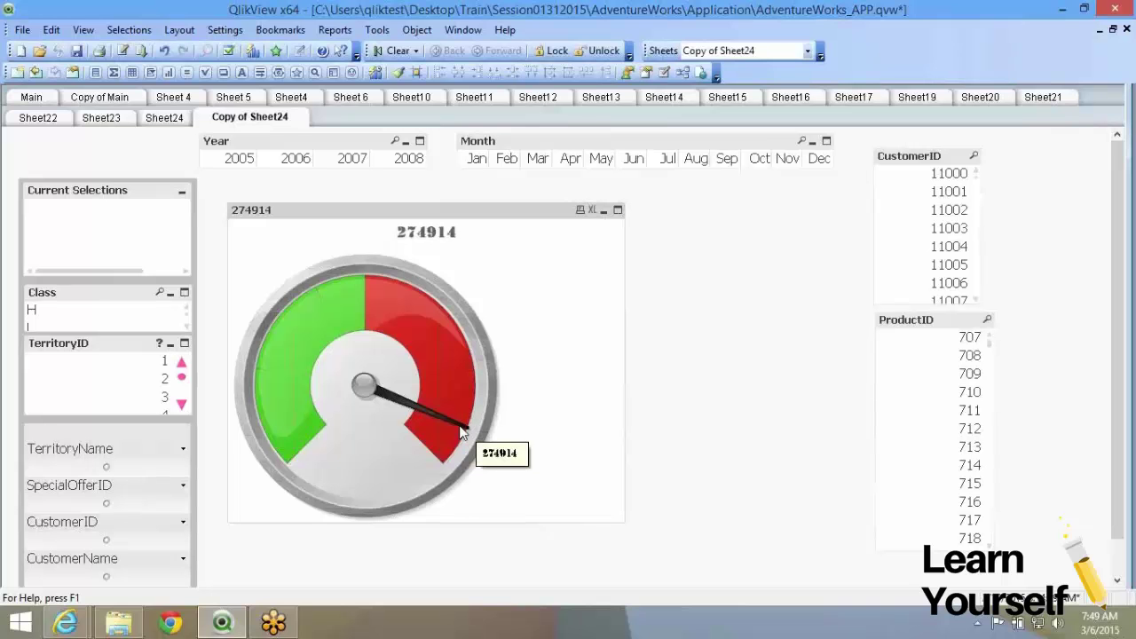
right_click(447, 348)
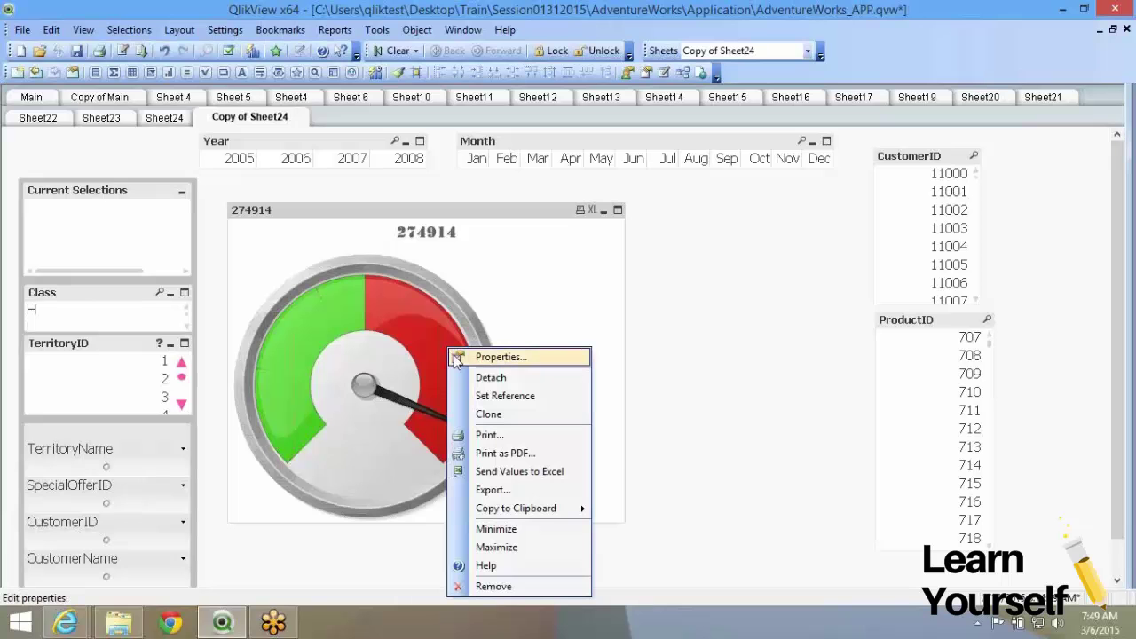
left_click(497, 357)
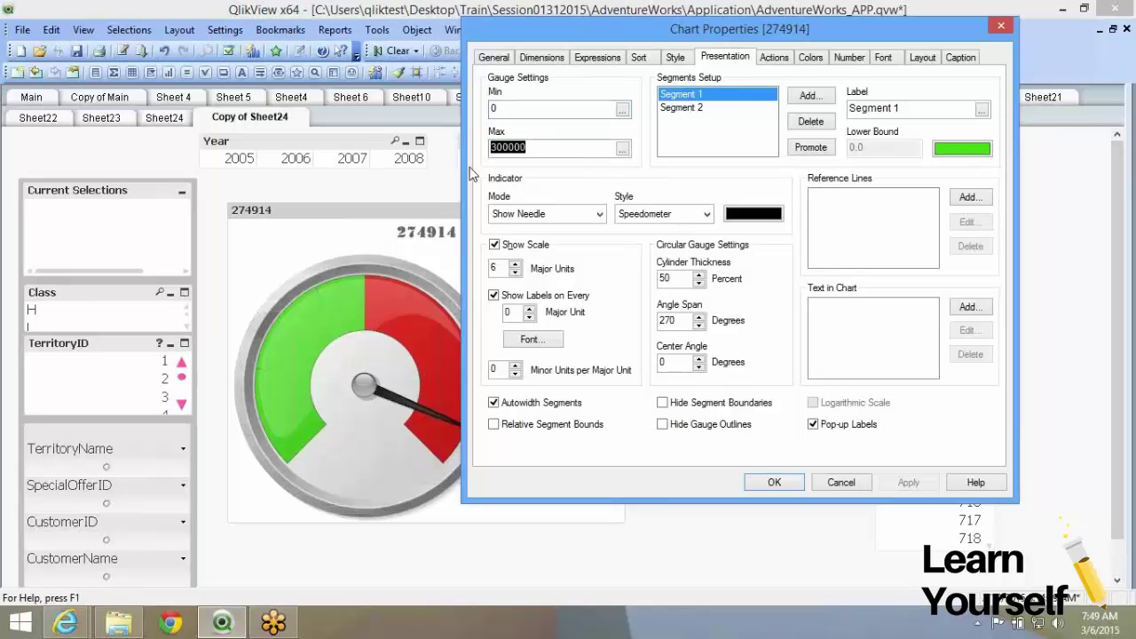
type("1")
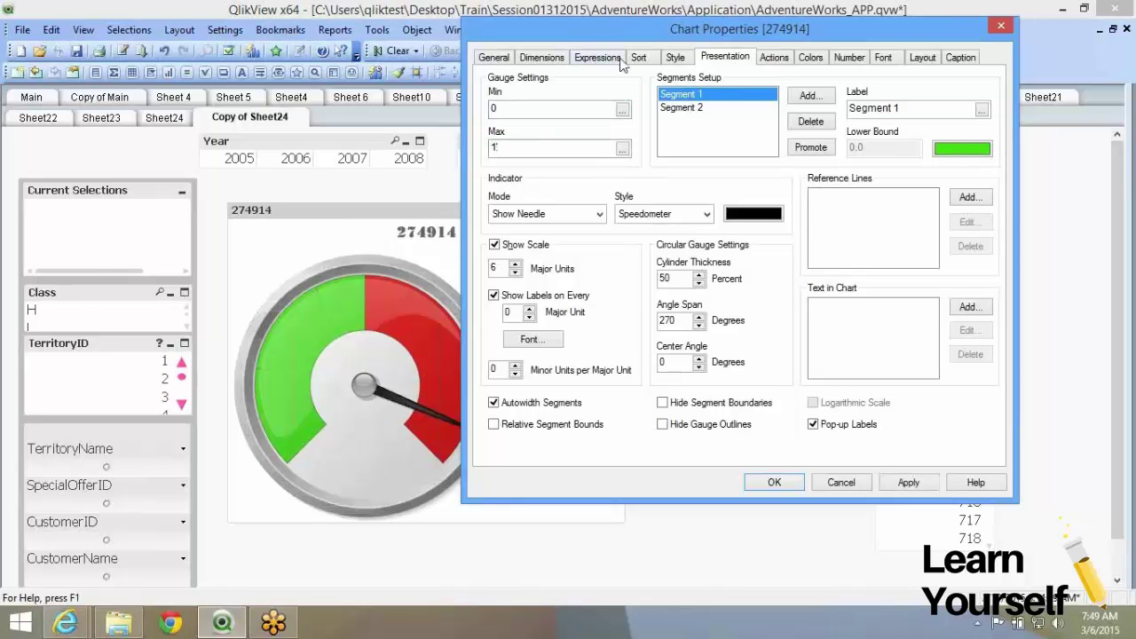
- Change the gauge chart's expression to =sum(OrderQty)/300000 and apply it
left_click(621, 62)
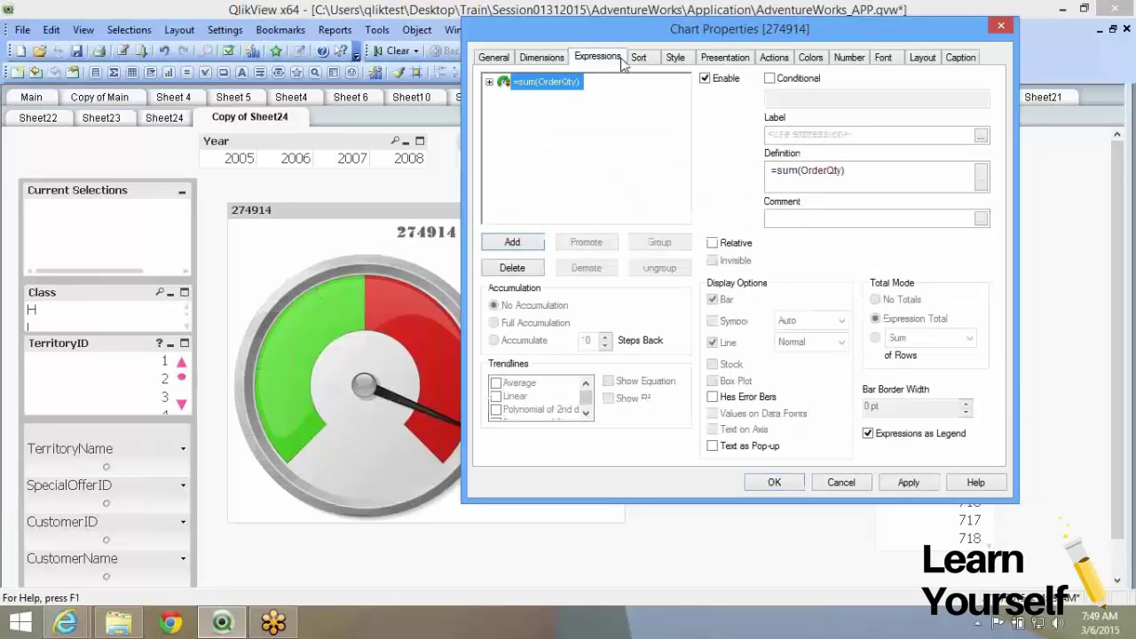
left_click(859, 171)
type("/1000")
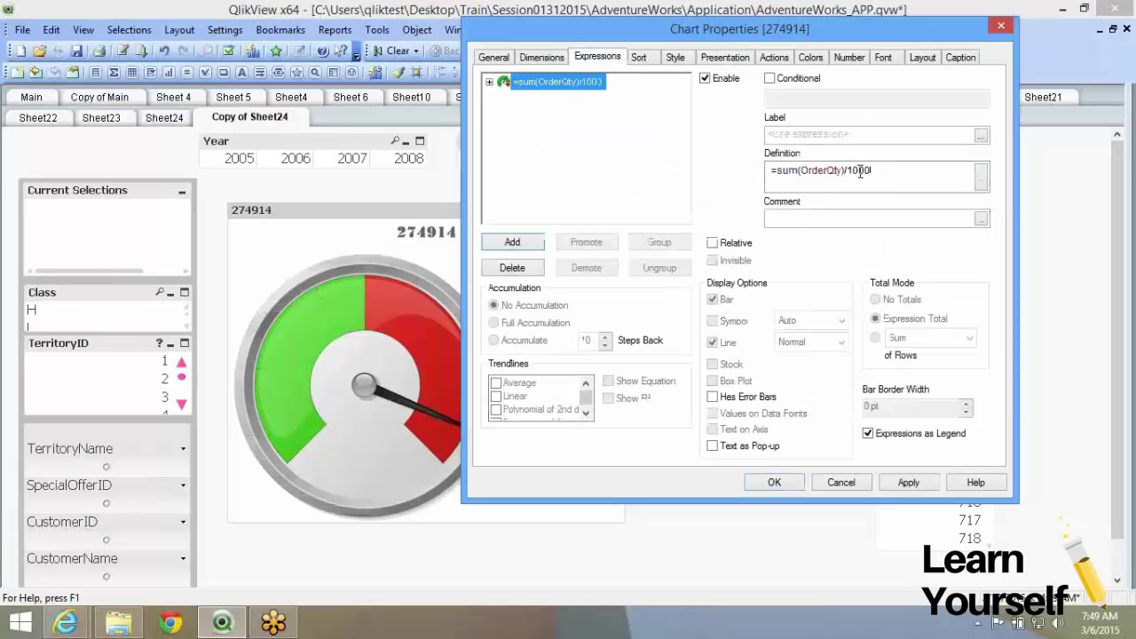
type("00")
key("BackSpace")
type("3")
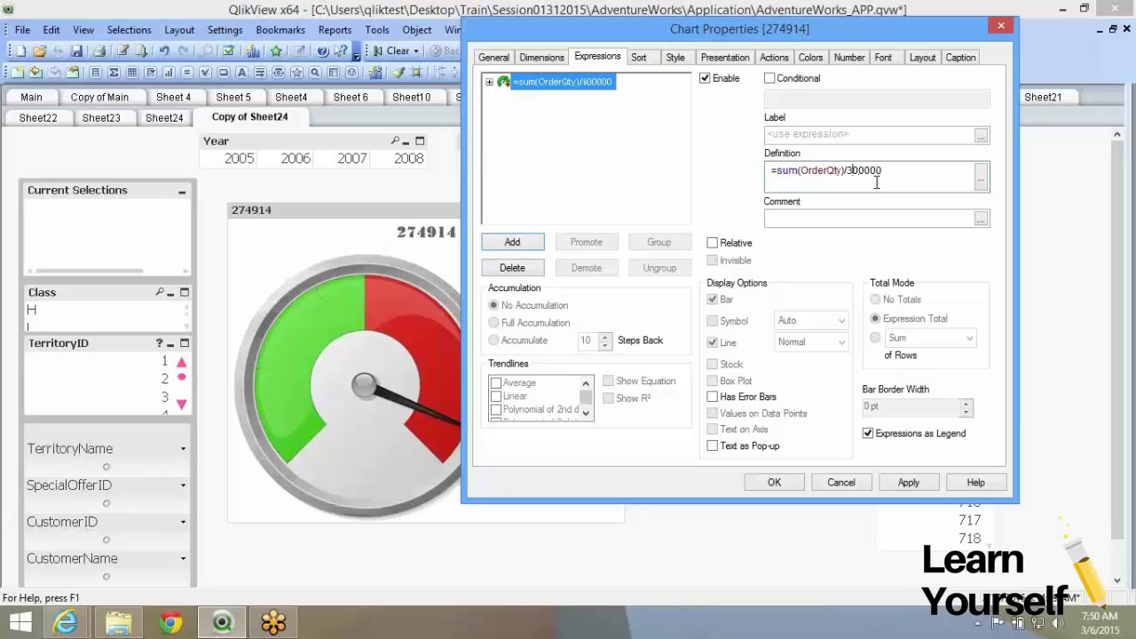
left_click(909, 482)
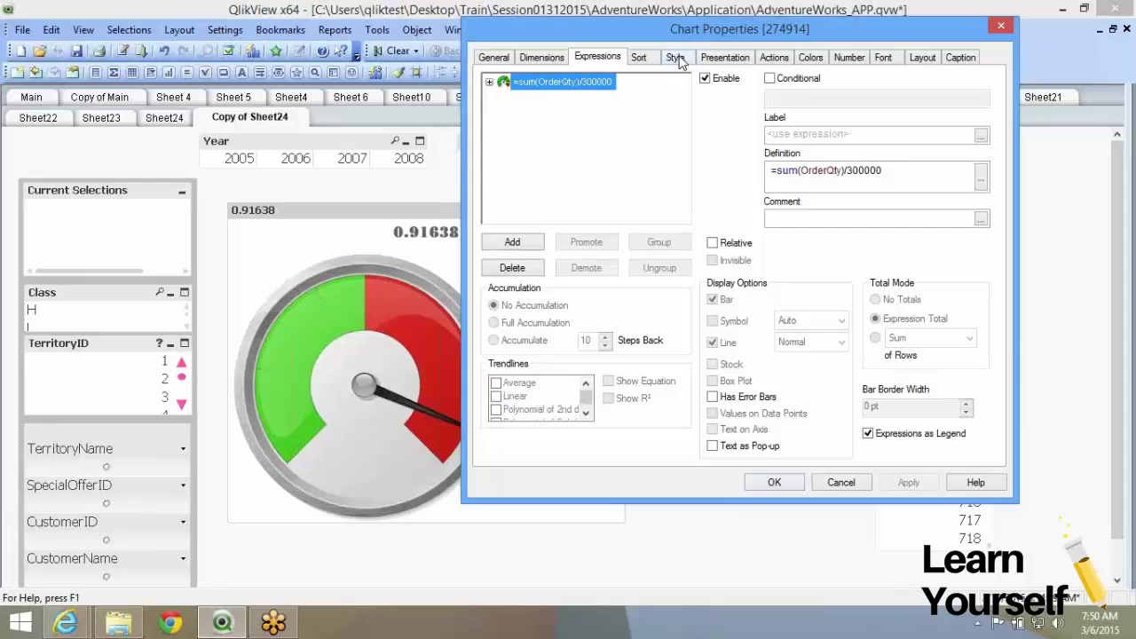
- Promote the red Segment 2 above the green Segment 1 in the gauge's segment setup and apply the new order
left_click(725, 57)
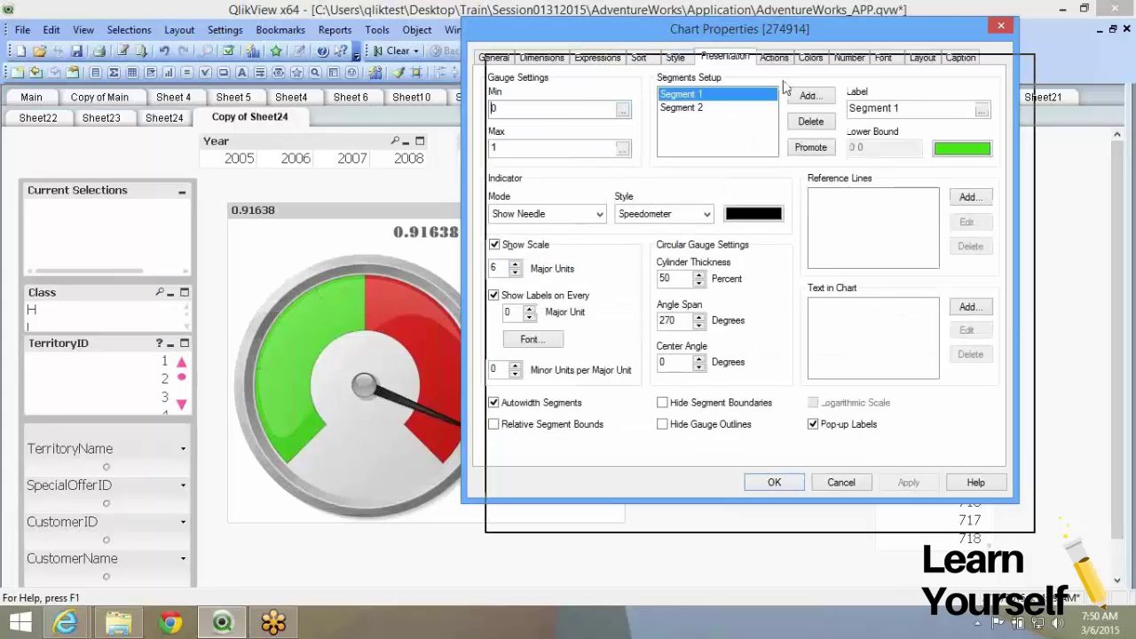
left_click_drag(785, 86, 802, 103)
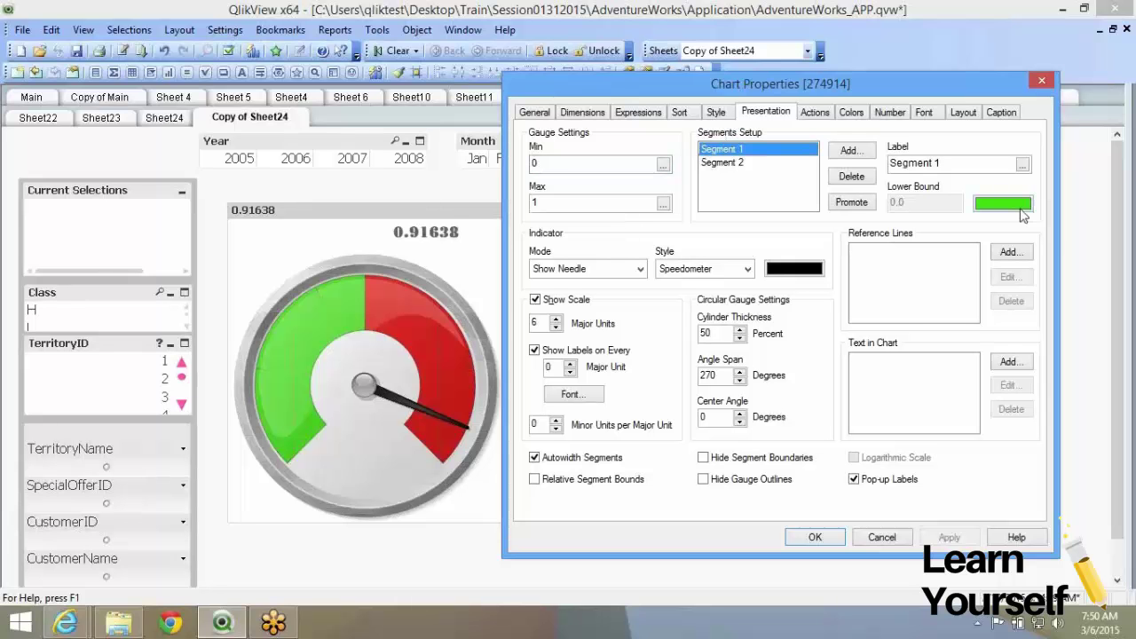
left_click(735, 164)
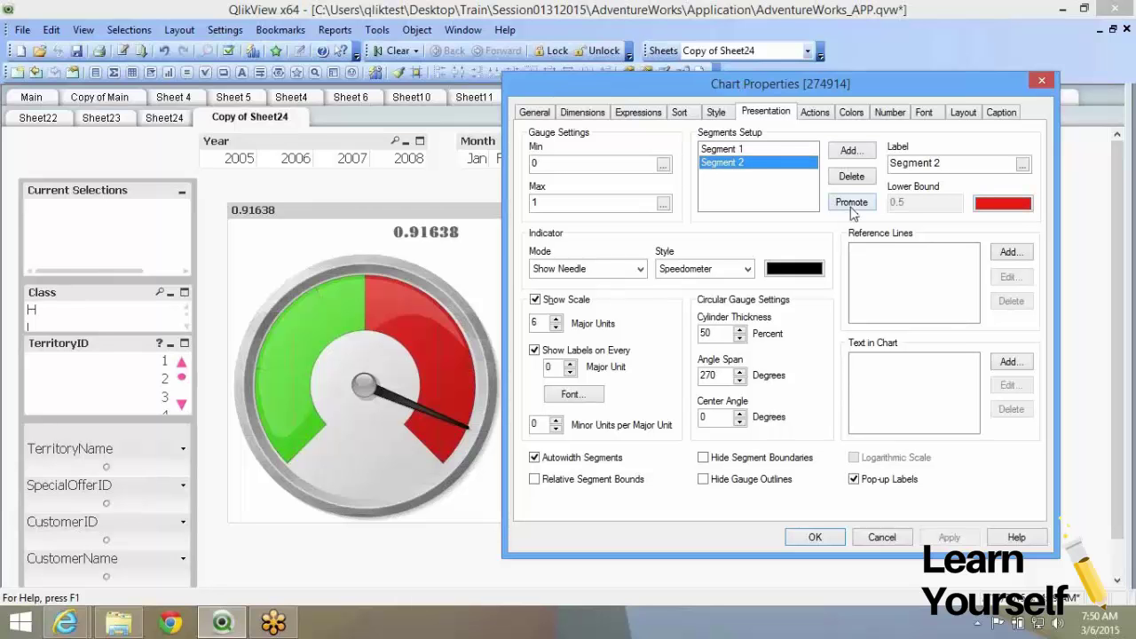
left_click(851, 205)
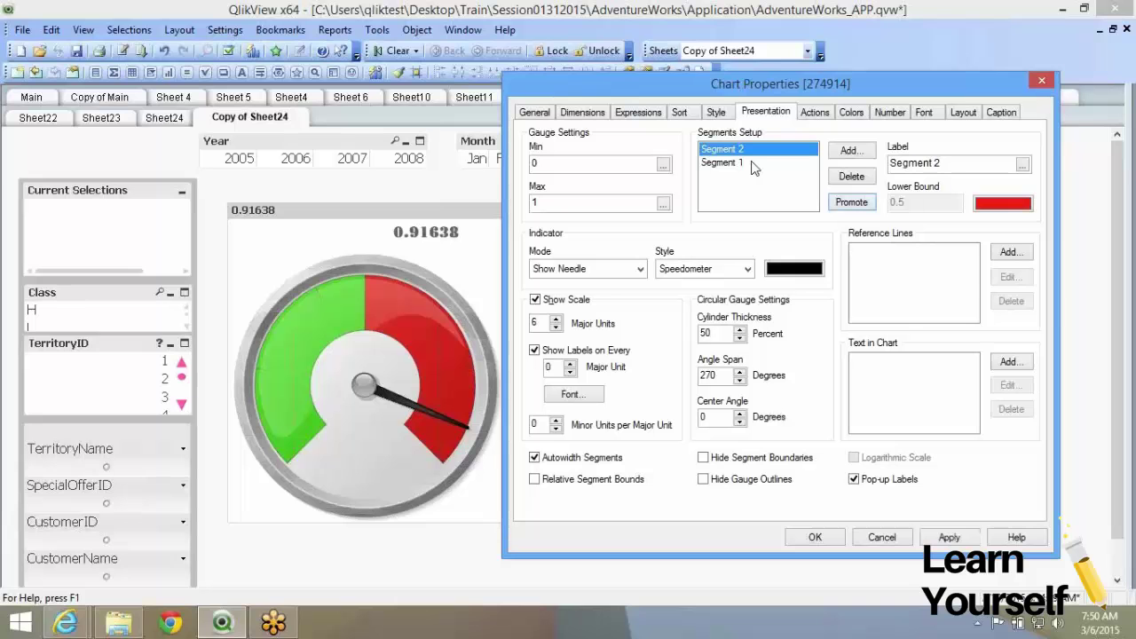
left_click(753, 163)
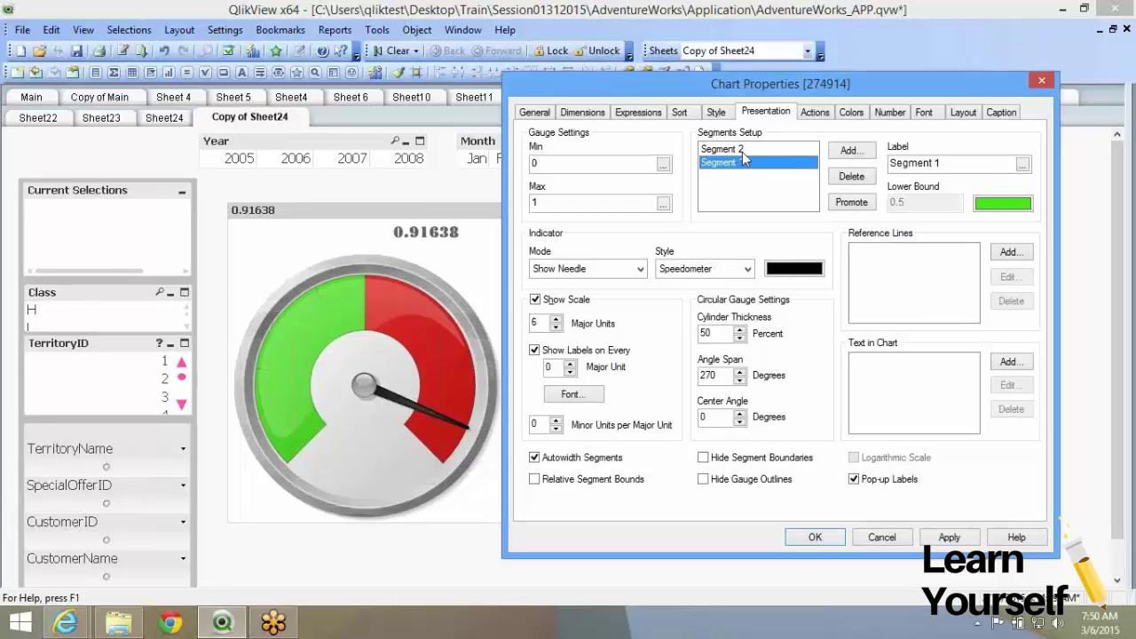
left_click(743, 150)
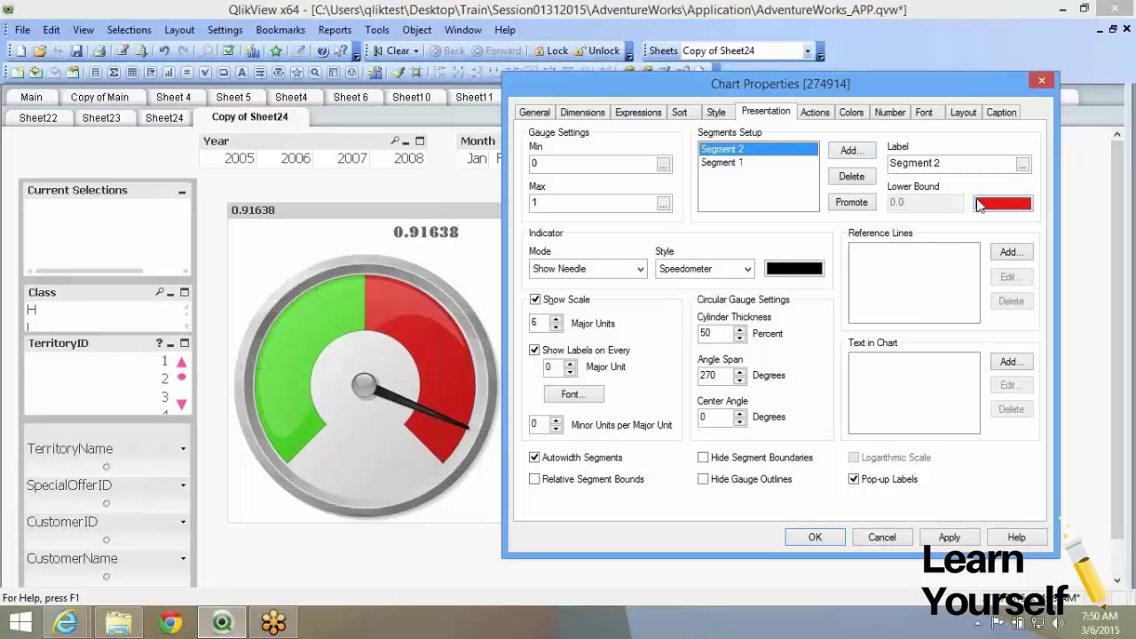
left_click(941, 538)
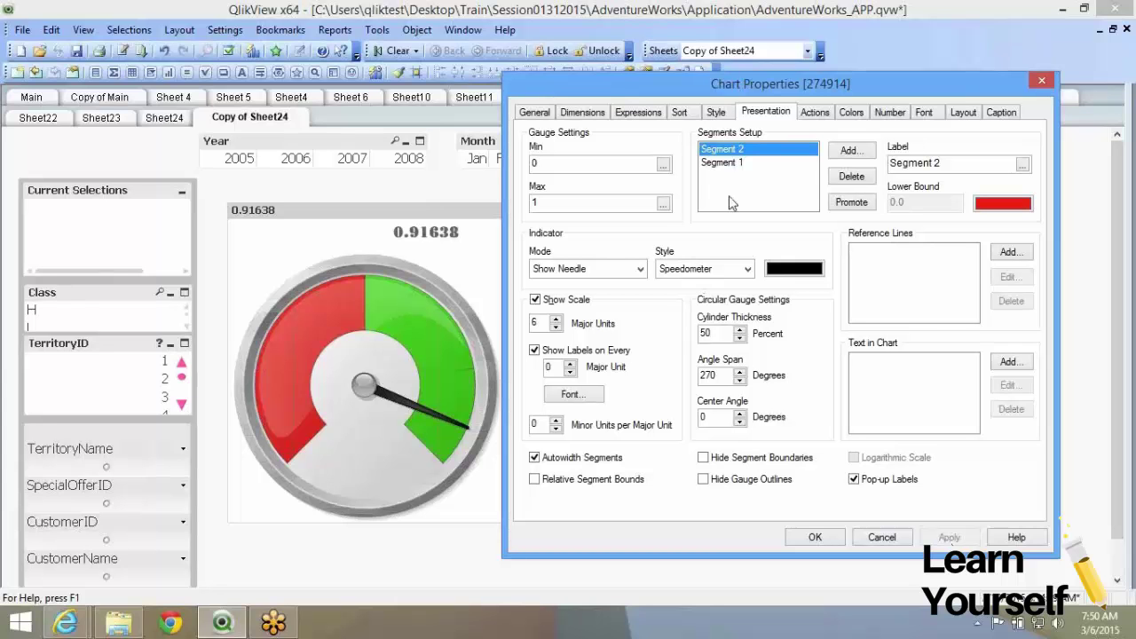
- Add a third gauge segment, color it solid yellow, place it between the red and green segments, and apply the change
left_click(848, 152)
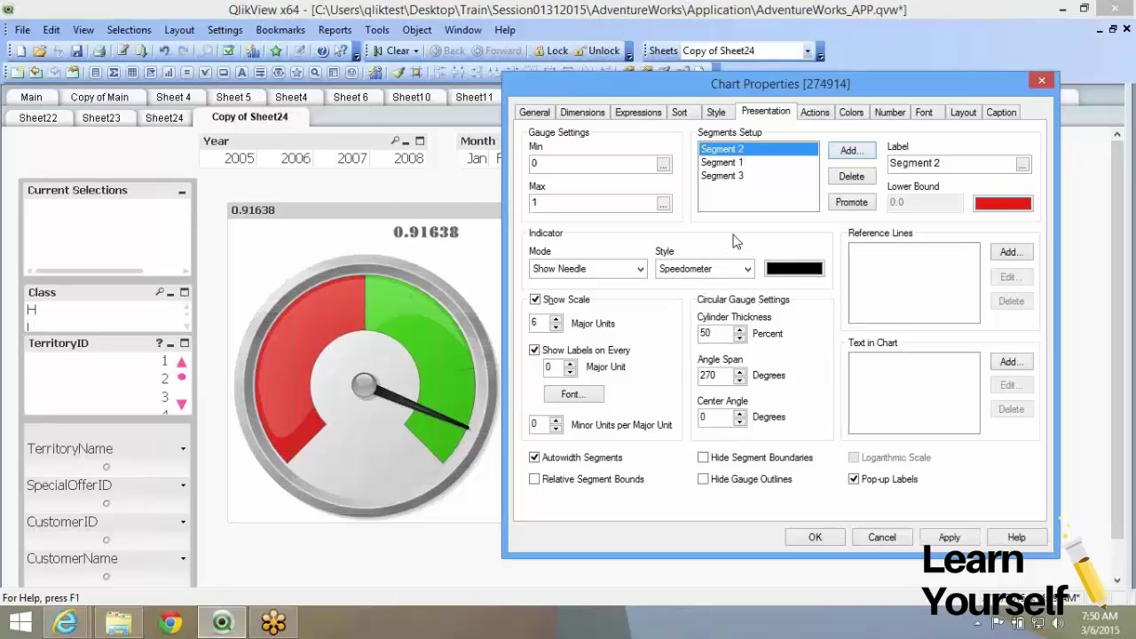
left_click(755, 176)
left_click(1003, 203)
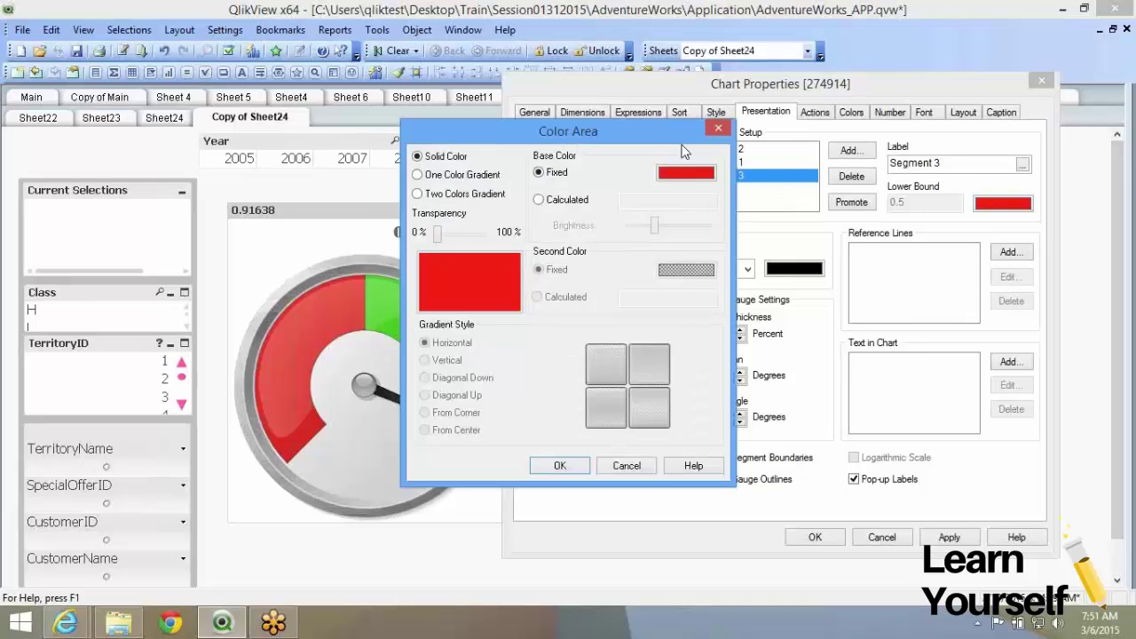
left_click(686, 172)
left_click(419, 235)
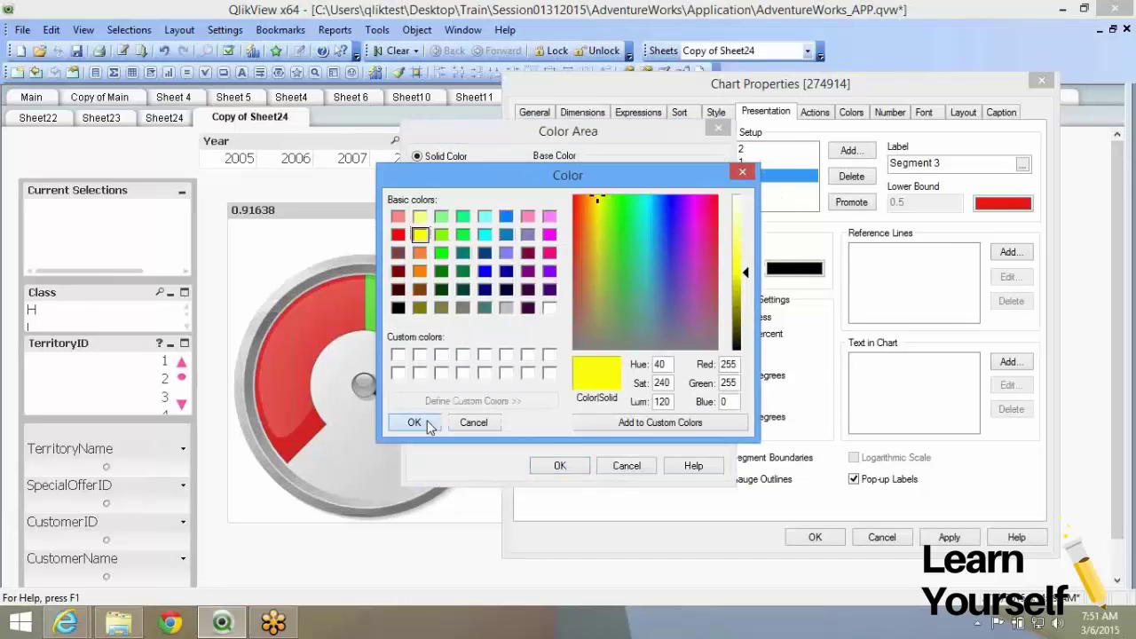
left_click(414, 422)
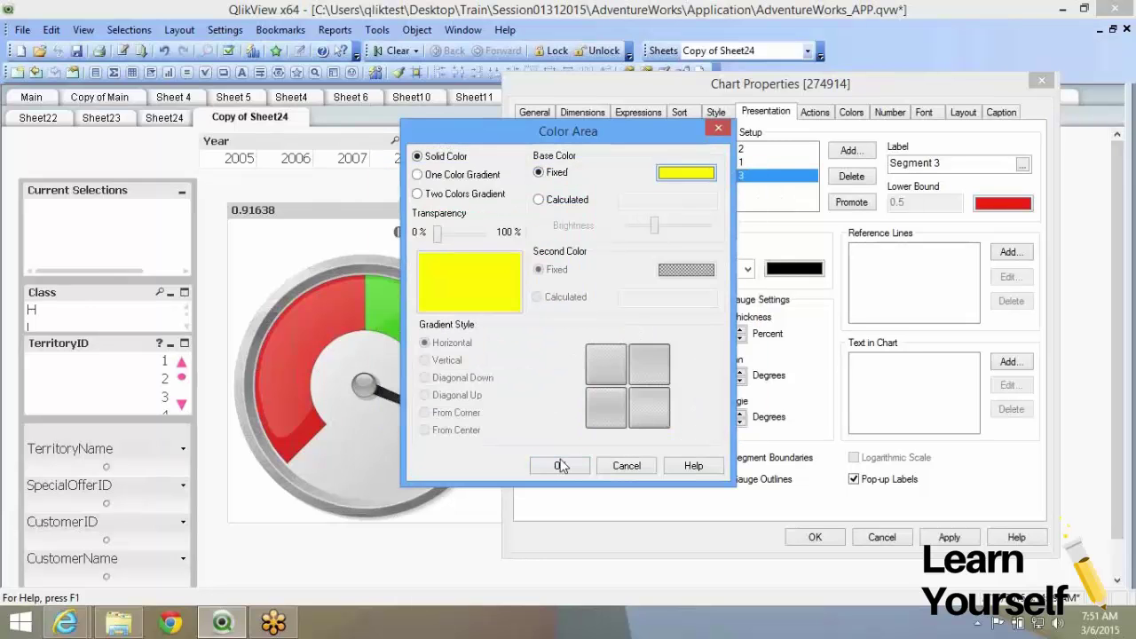
key("Return")
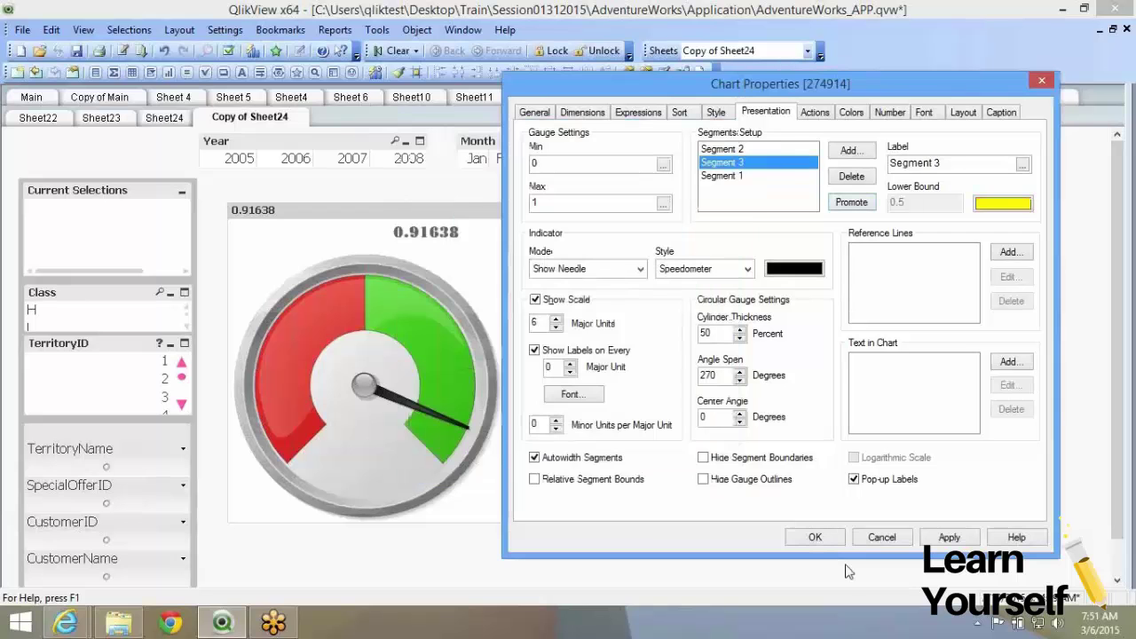
left_click(949, 538)
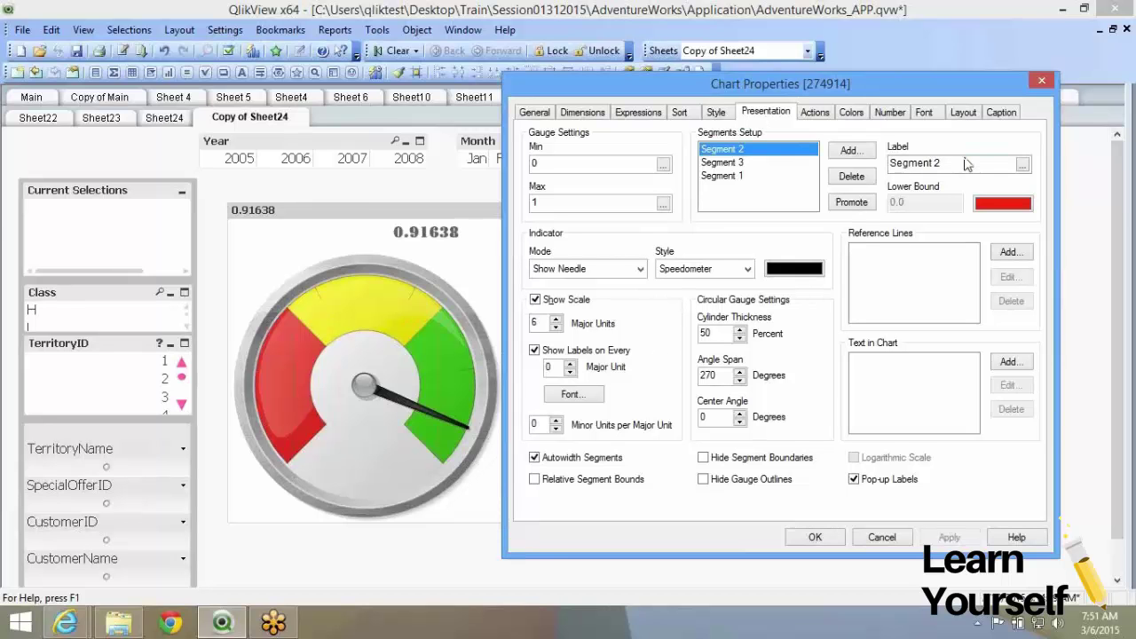
- Change the gauge indicator's style to Thin stick and apply it
left_click(749, 177)
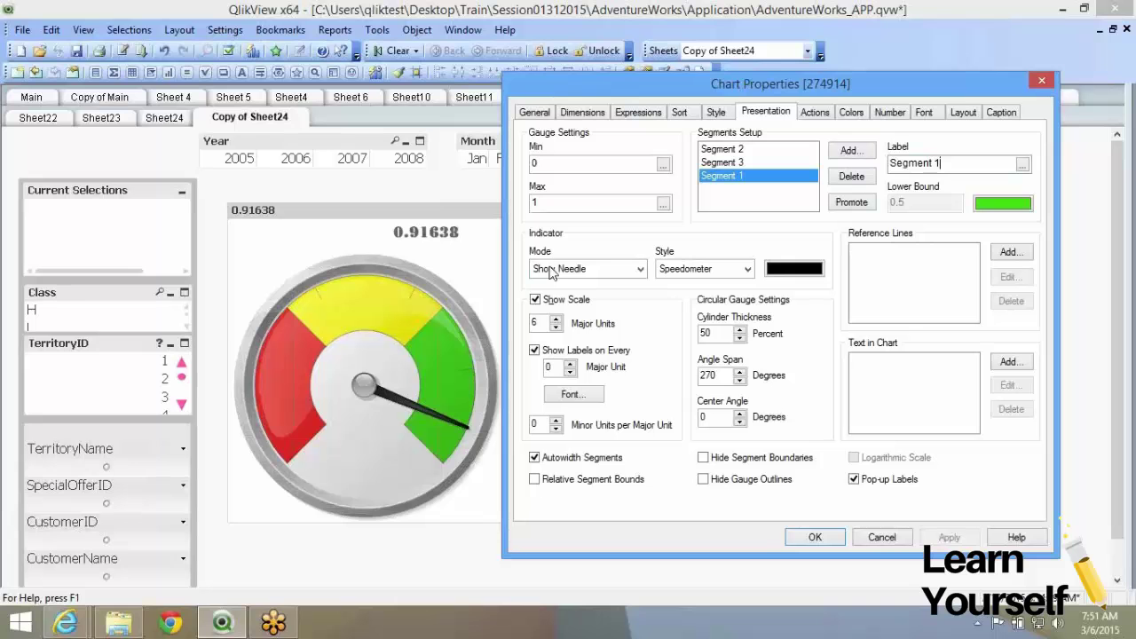
left_click(579, 269)
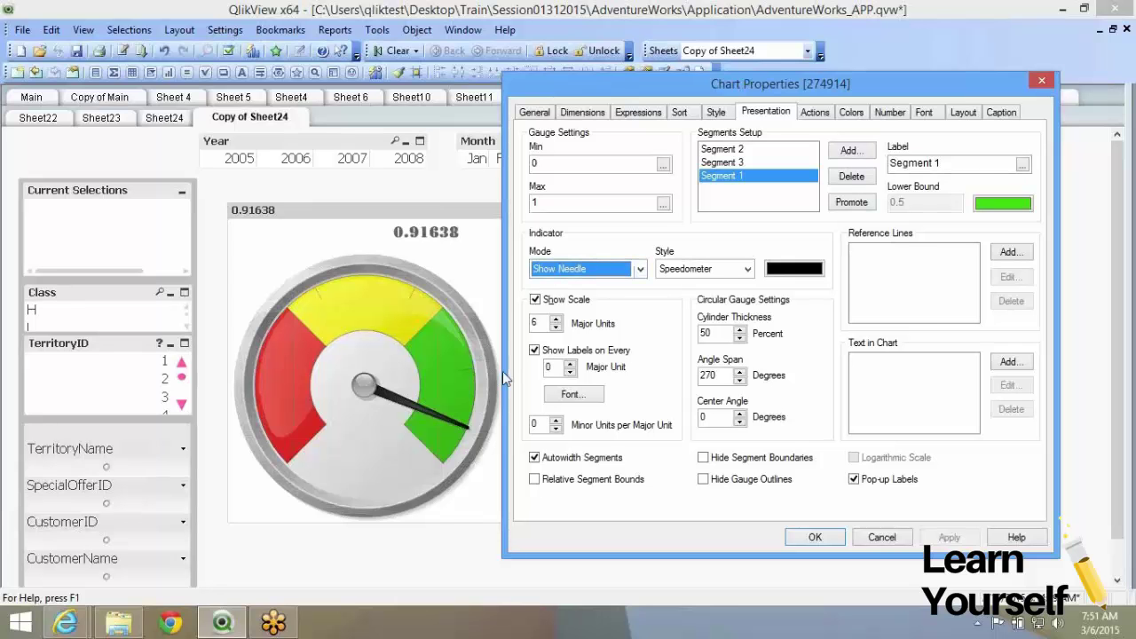
key("Tab")
key("Down")
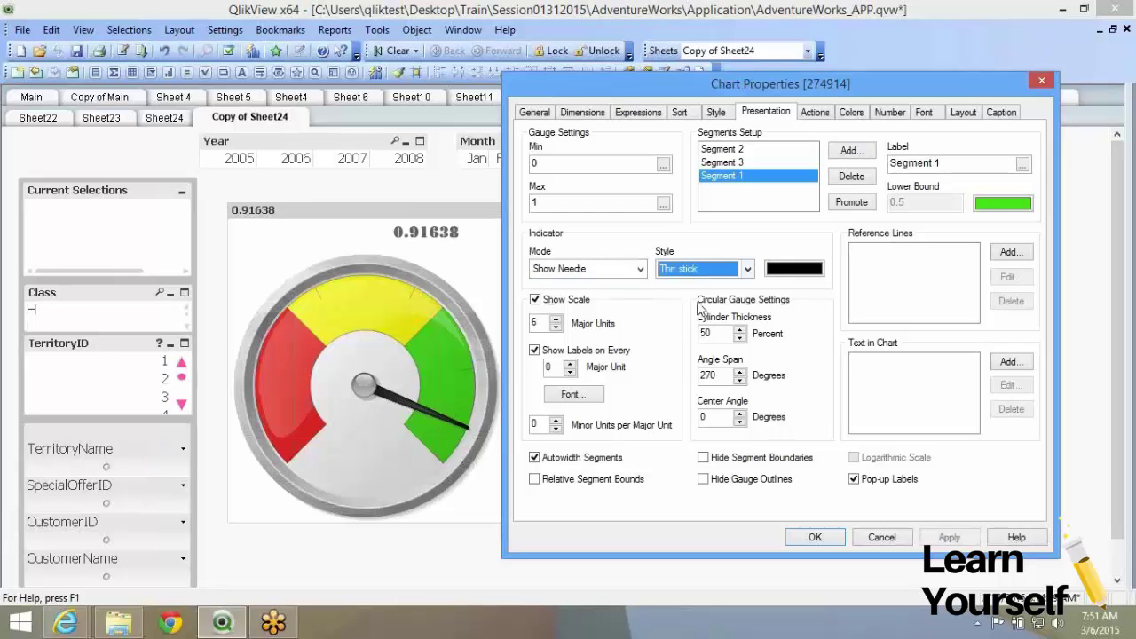
left_click(948, 538)
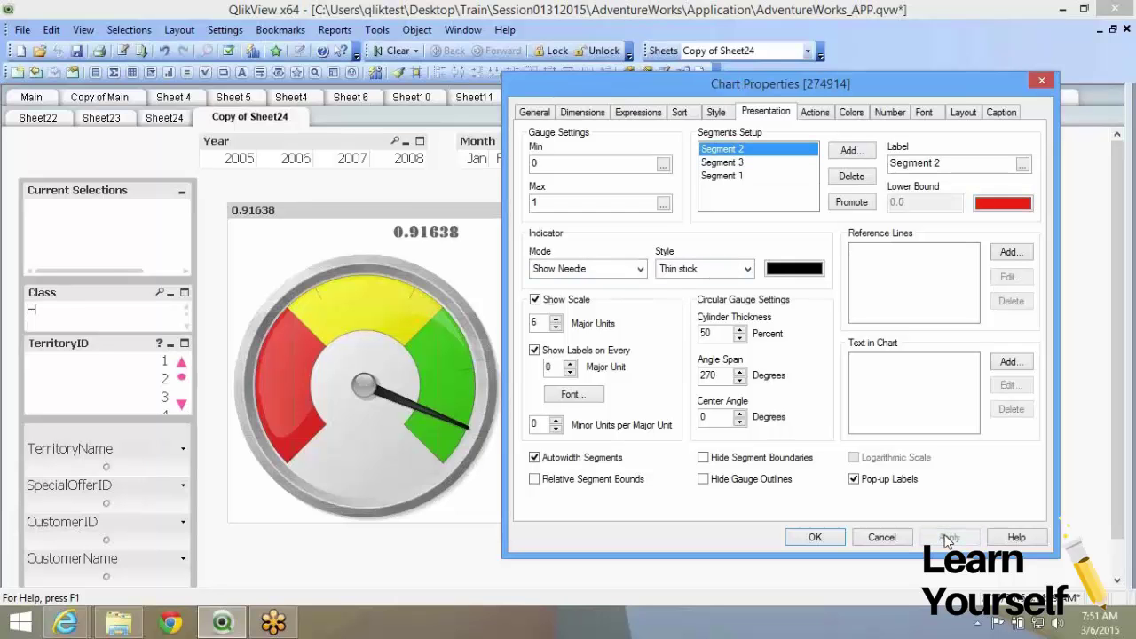
- Try the indicator modes Fill to Value, Needle and Fill to Value, and No Indicator on the gauge, applying each one
left_click_drag(598, 276, 604, 307)
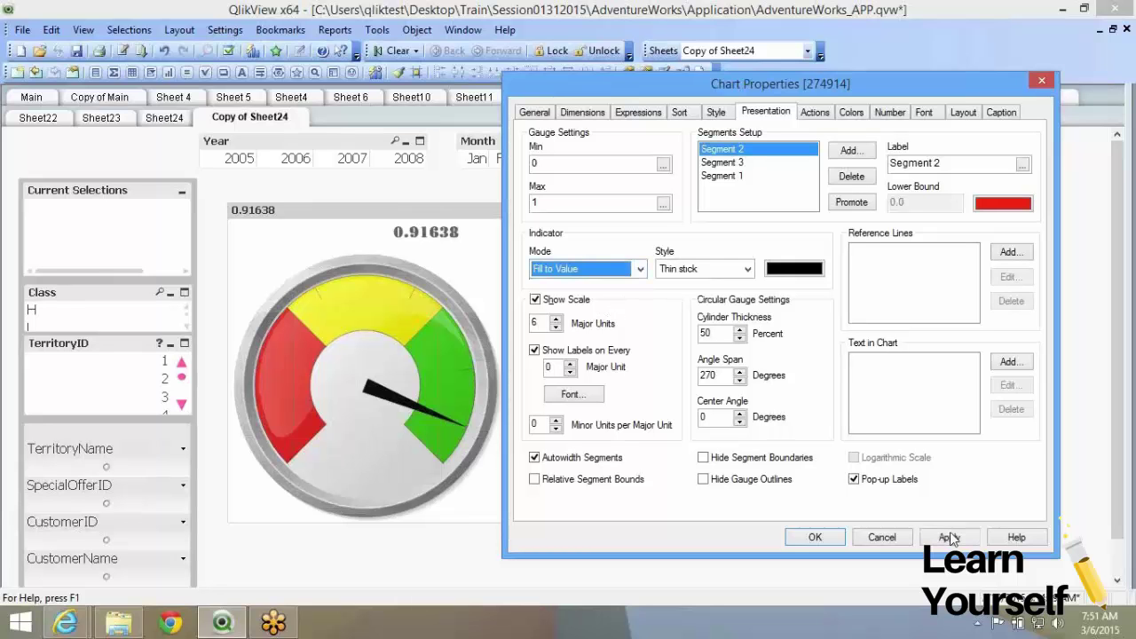
left_click(948, 537)
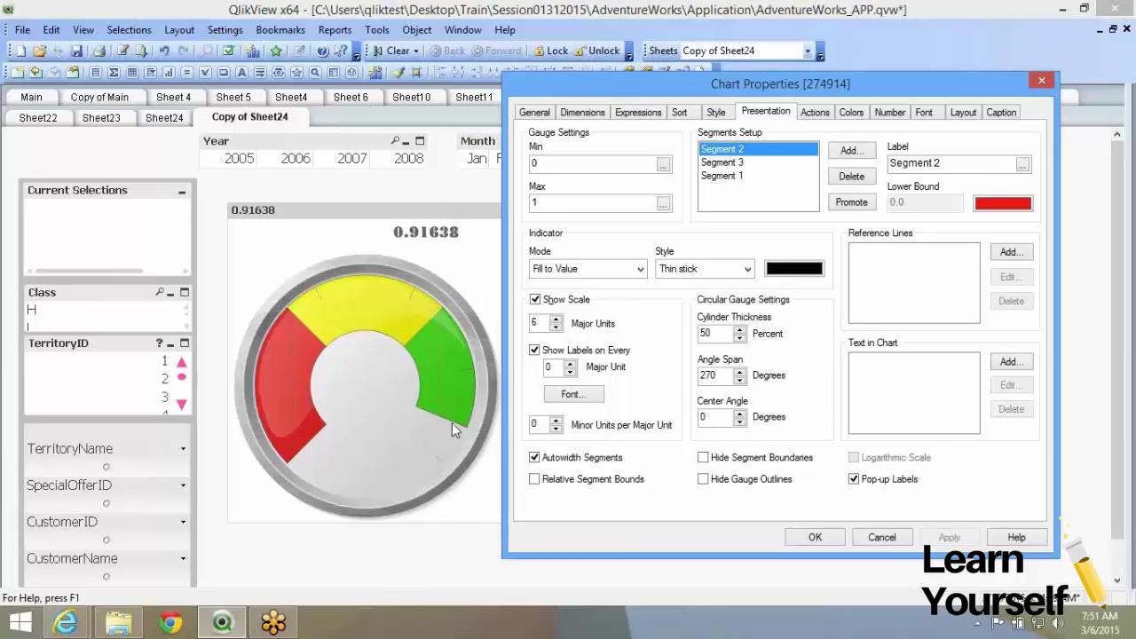
left_click(622, 270)
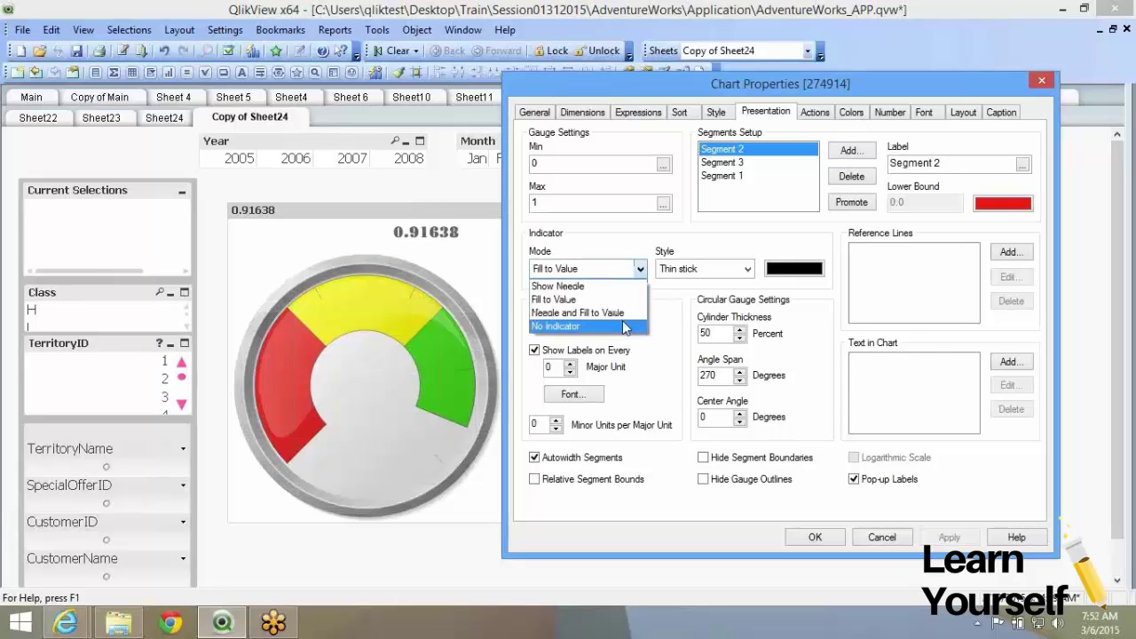
left_click(617, 313)
left_click(946, 537)
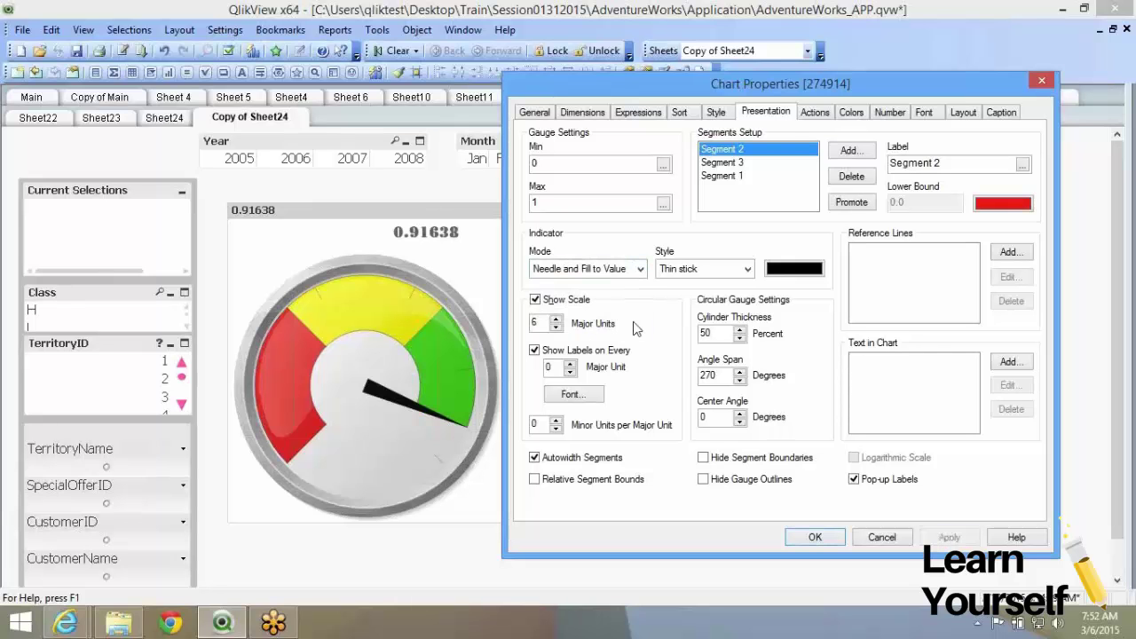
left_click(622, 268)
left_click(585, 319)
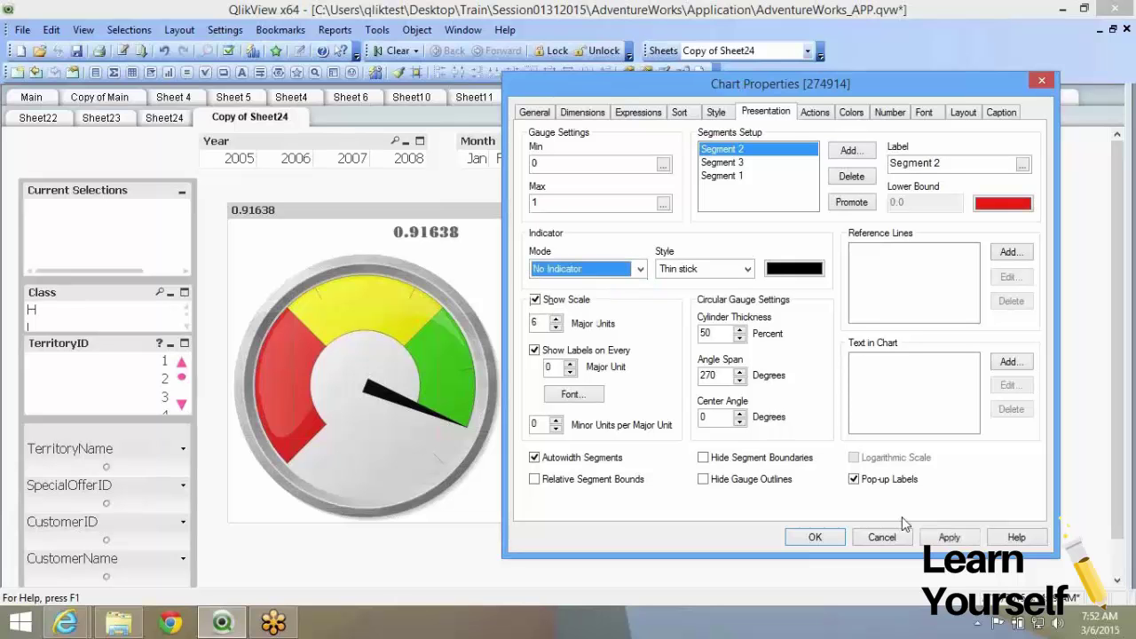
left_click(946, 537)
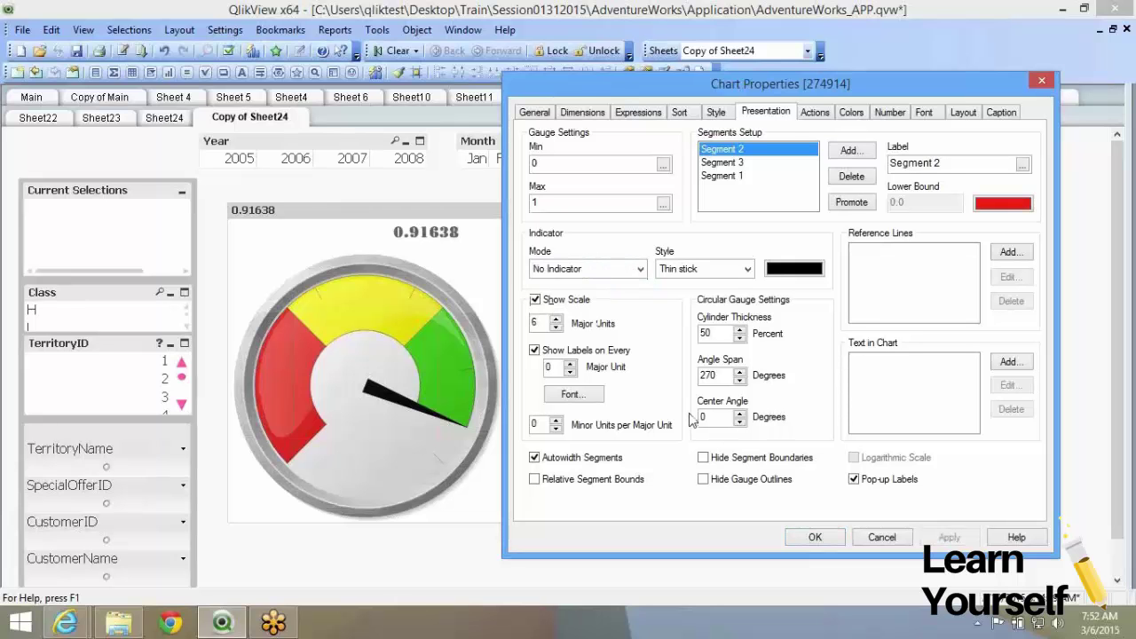
- Set the indicator mode back to Show Needle and the gauge scale to 8 major units, applying the settings
left_click(578, 269)
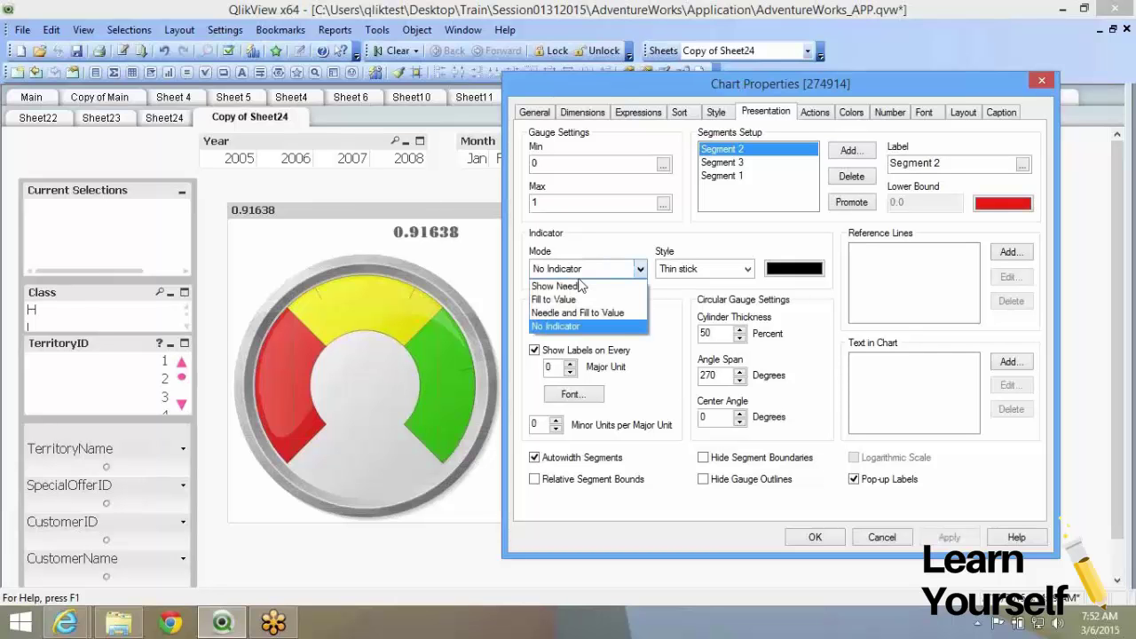
left_click(582, 285)
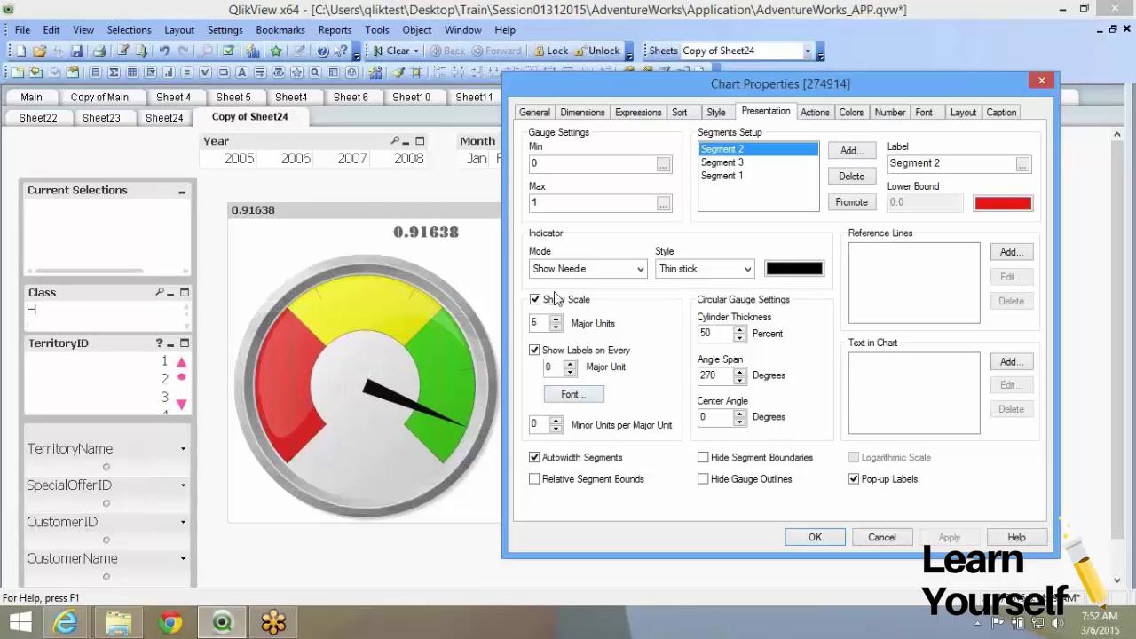
left_click(555, 319)
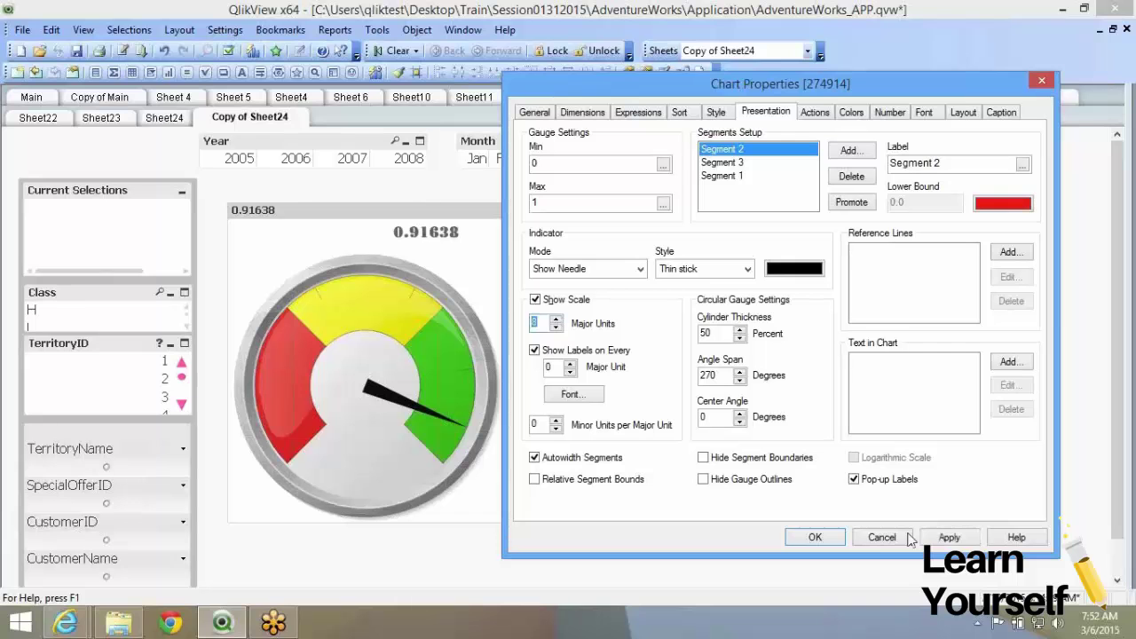
left_click(968, 544)
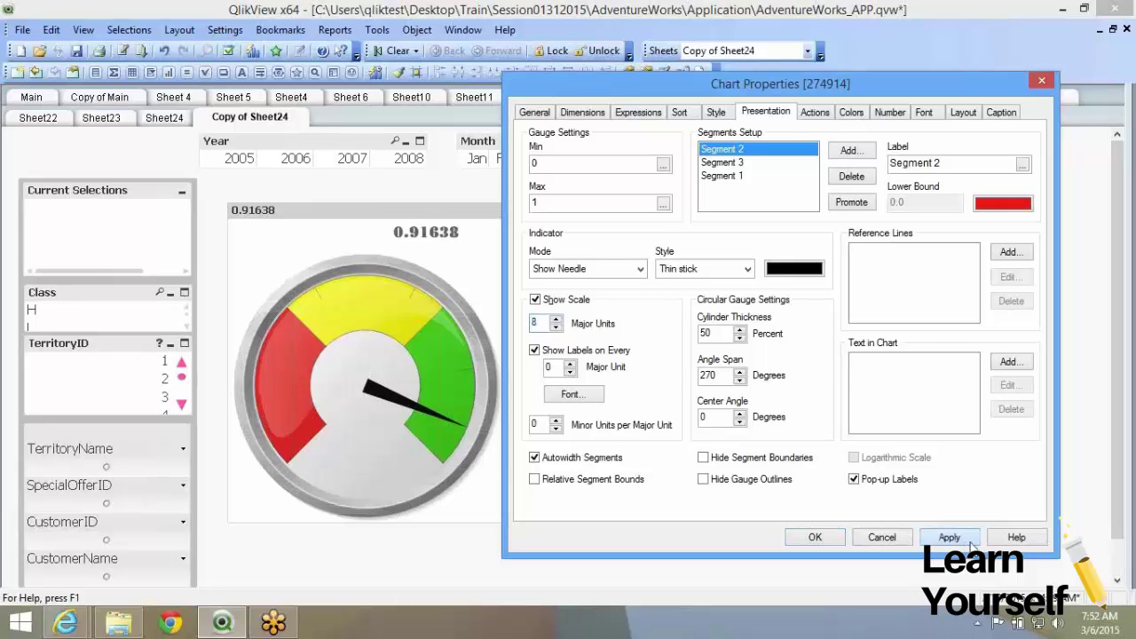
- Try showing the gauge's scale labels on every 1 and every 3 major units, applying each setting
left_click(560, 367)
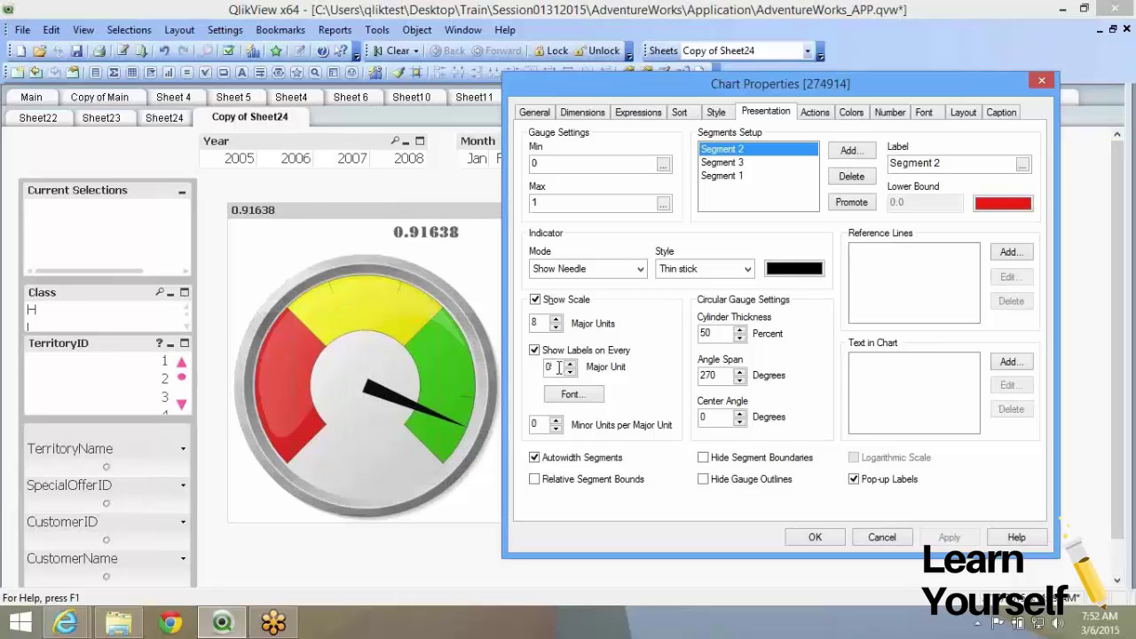
double_click(560, 367)
left_click(575, 362)
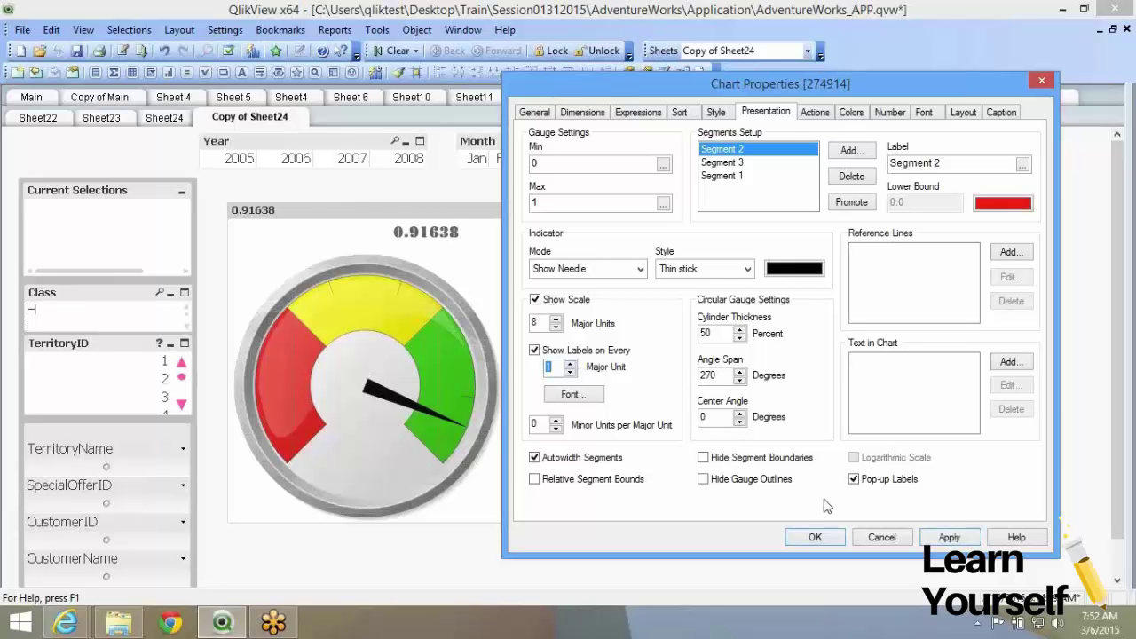
left_click(955, 540)
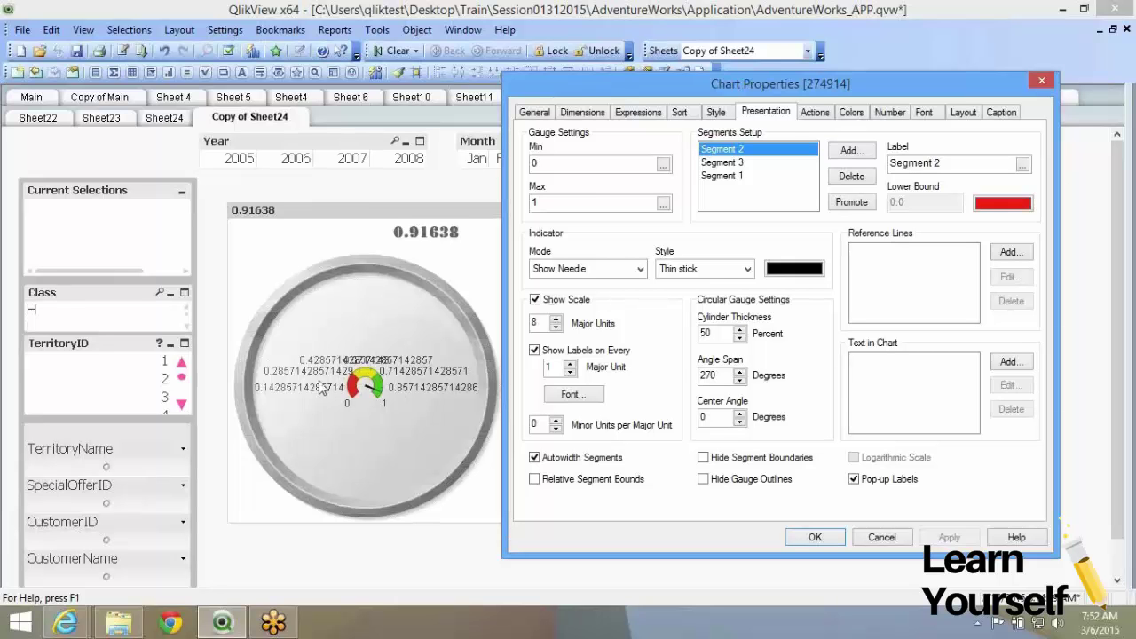
left_click(569, 363)
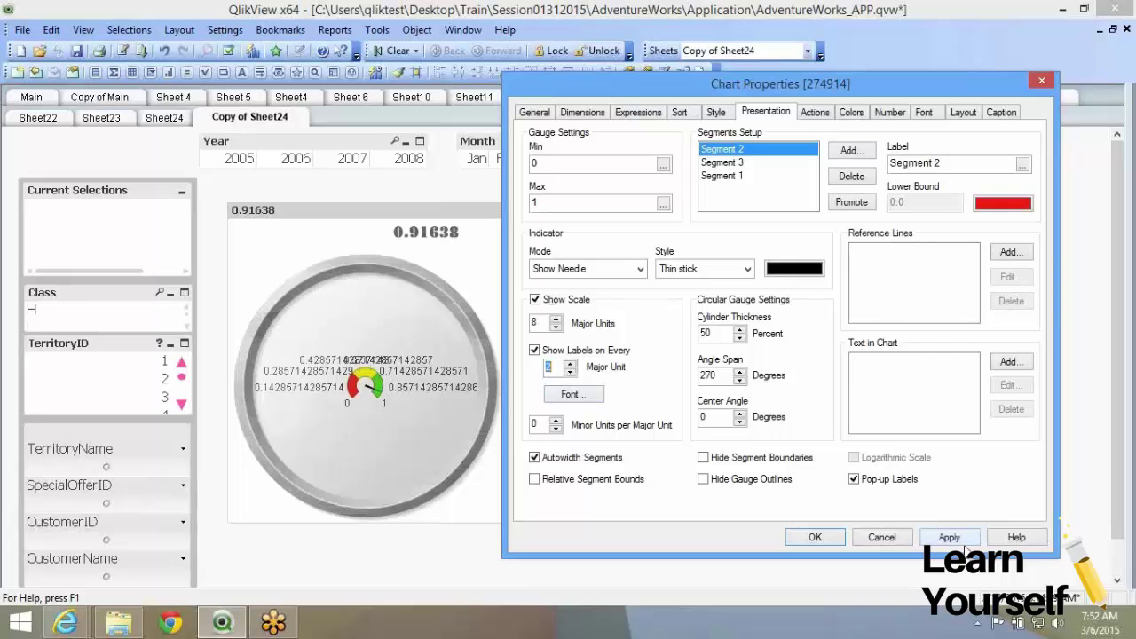
left_click(962, 542)
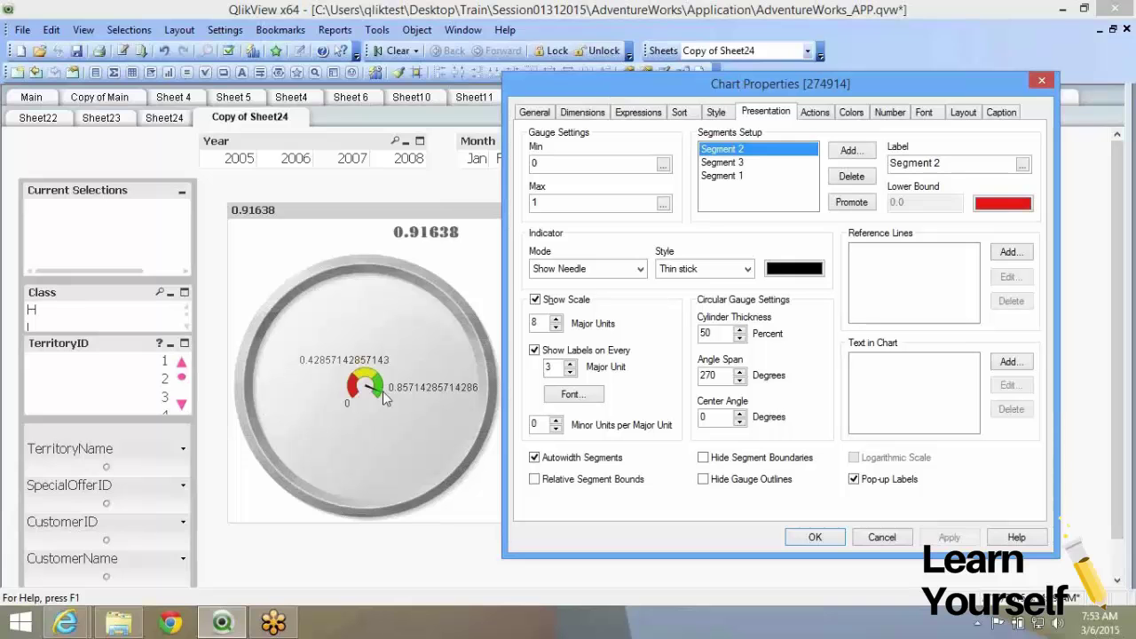
- Set the gauge scale to 6 major units with labels on every 1 major unit, applying the settings
left_click(556, 327)
left_click(949, 538)
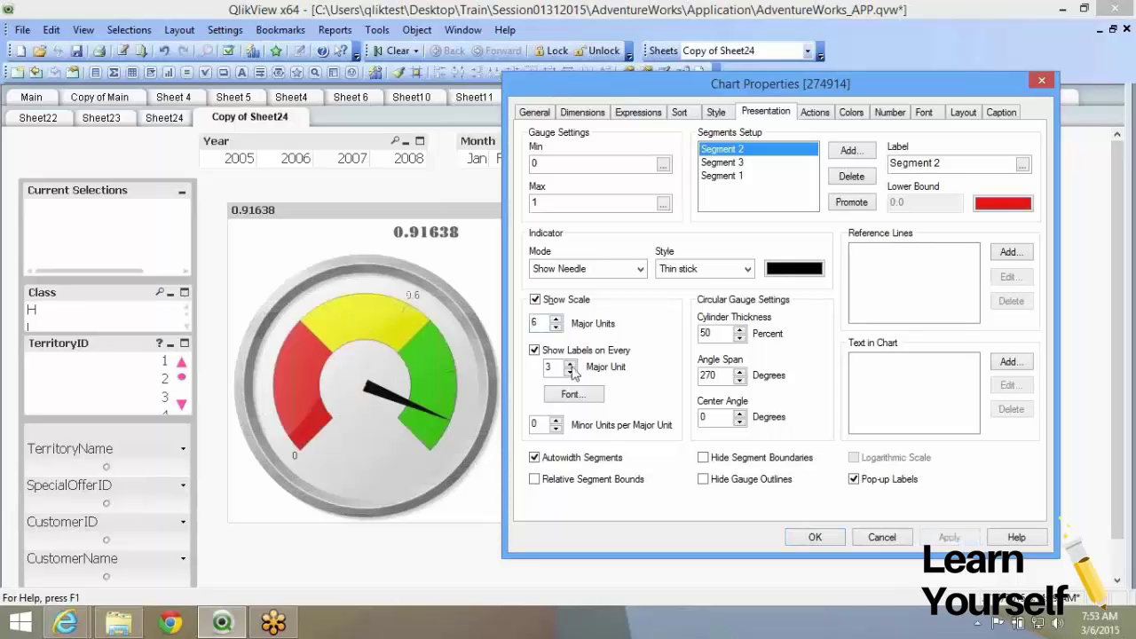
left_click(570, 371)
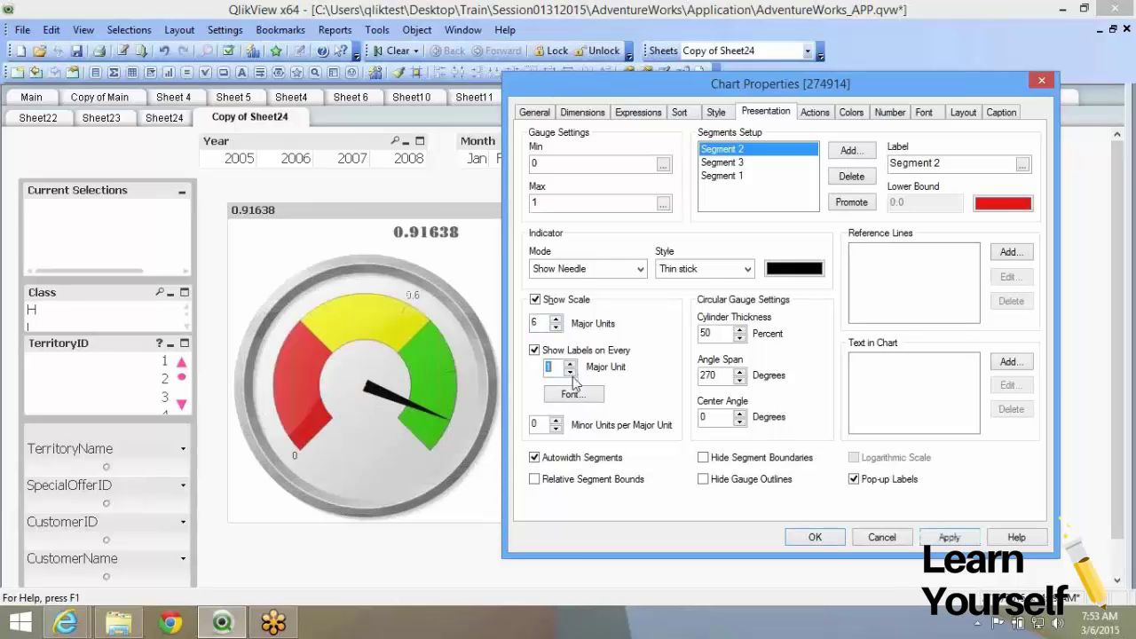
left_click(949, 538)
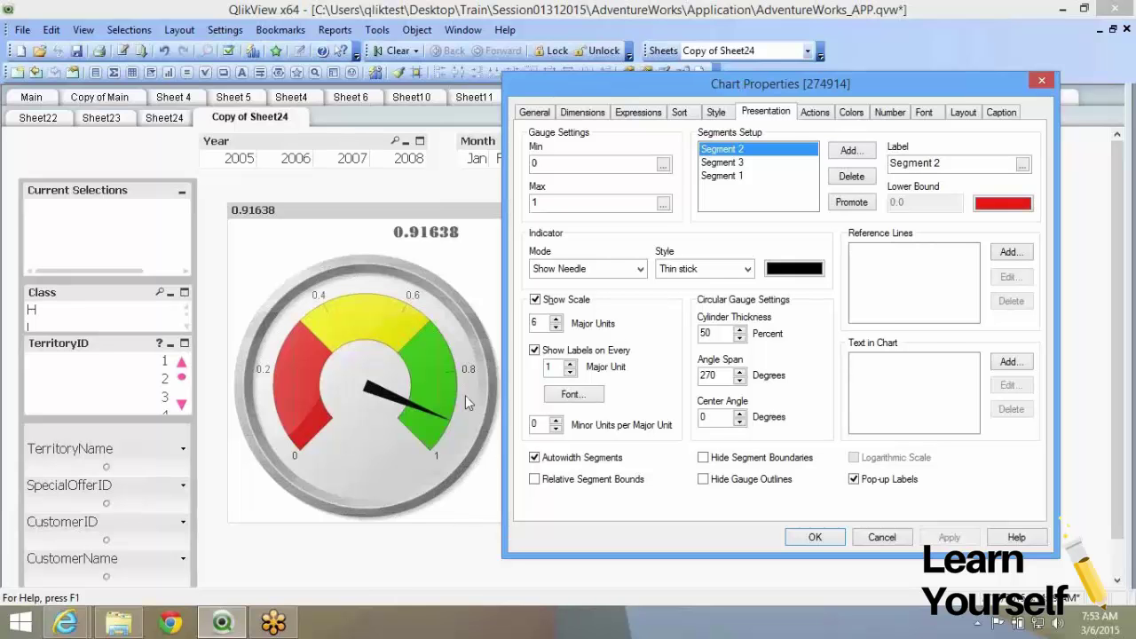
- Set the gauge scale to 3 minor units per major unit and apply it
left_click(557, 422)
left_click(951, 539)
left_click(555, 422)
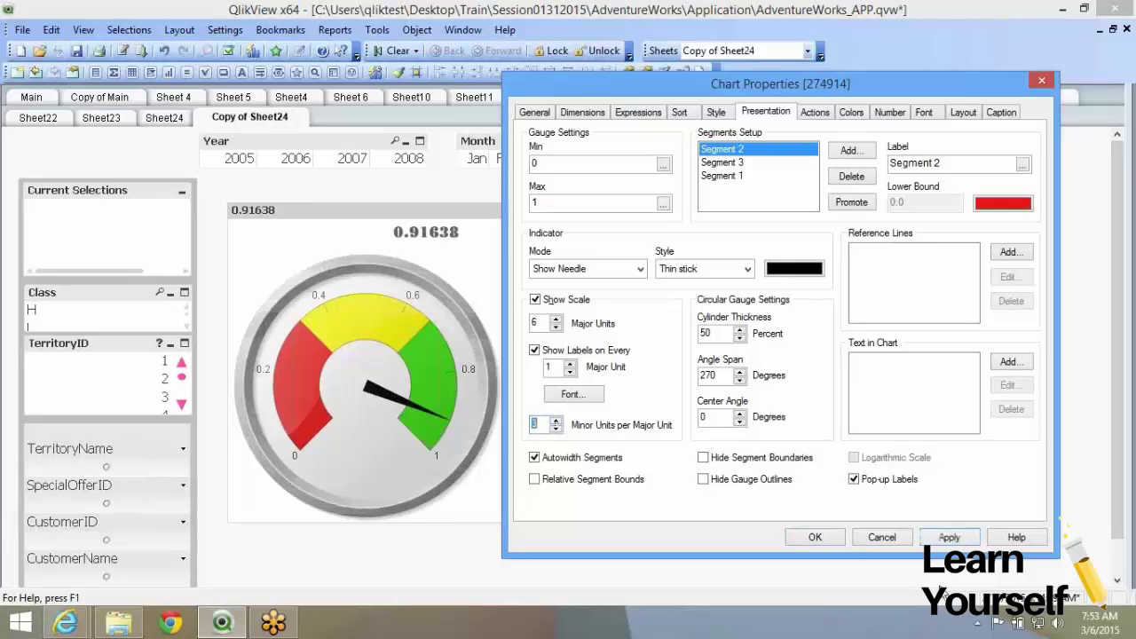
left_click(948, 540)
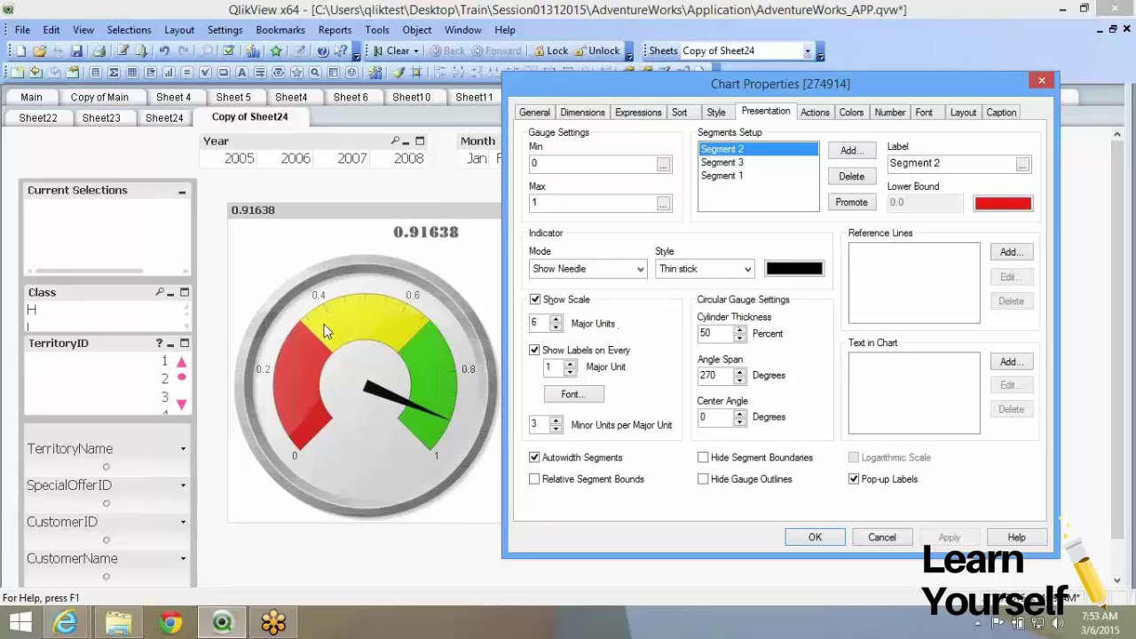
- Try gauge cylinder thicknesses of 80 and 20 percent, applying each, and set the thickness back to 50 percent
double_click(706, 332)
type("80")
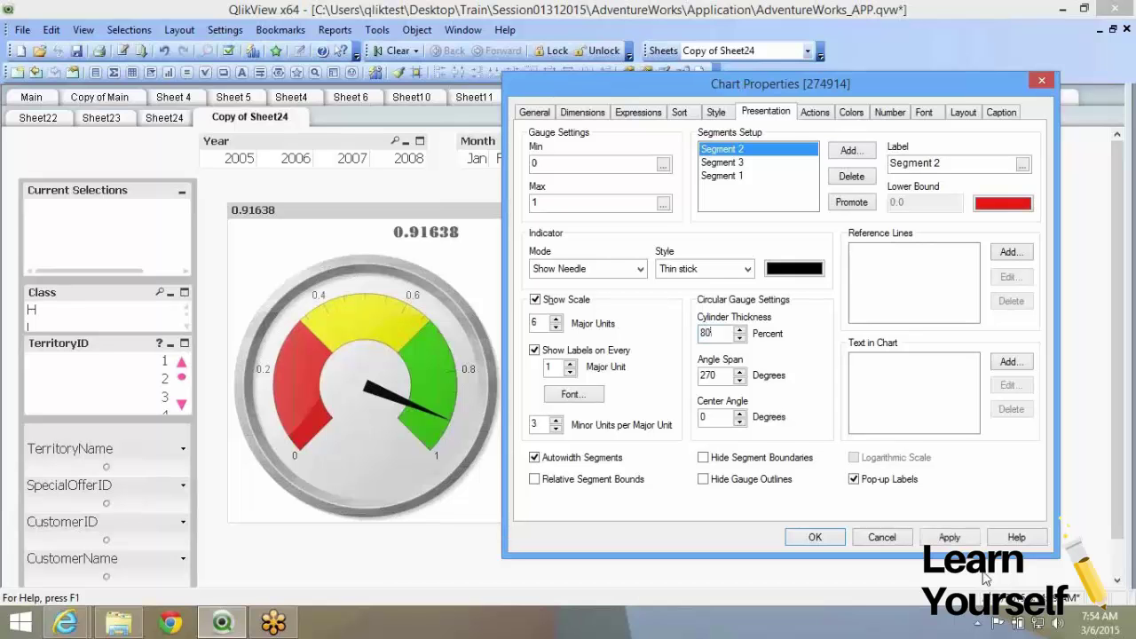
left_click(950, 537)
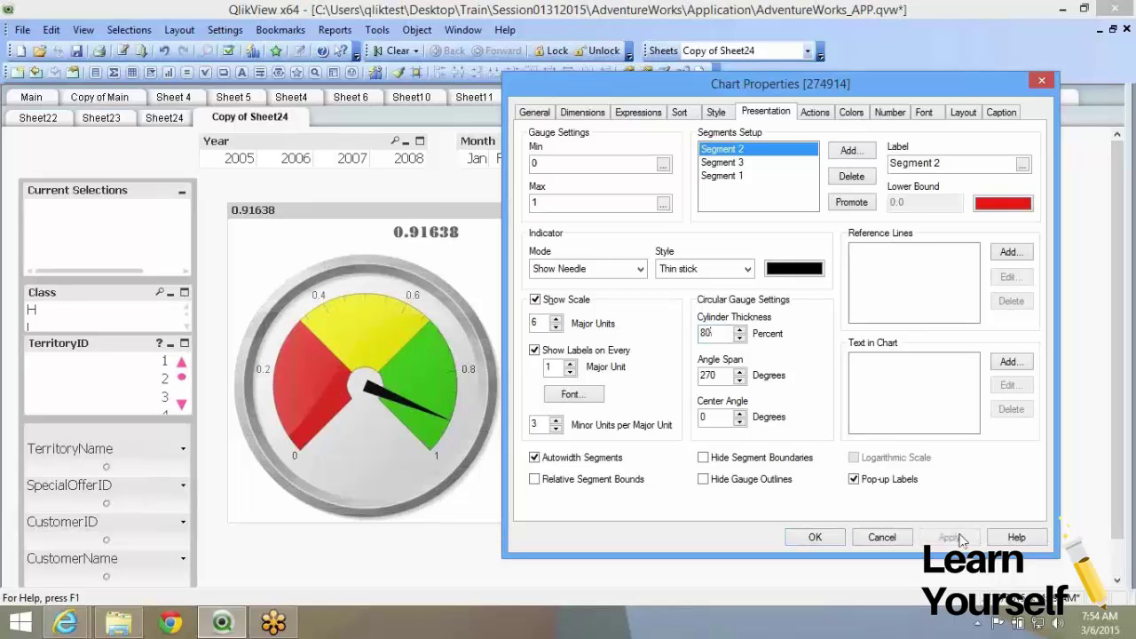
double_click(706, 332)
type("20")
left_click(948, 538)
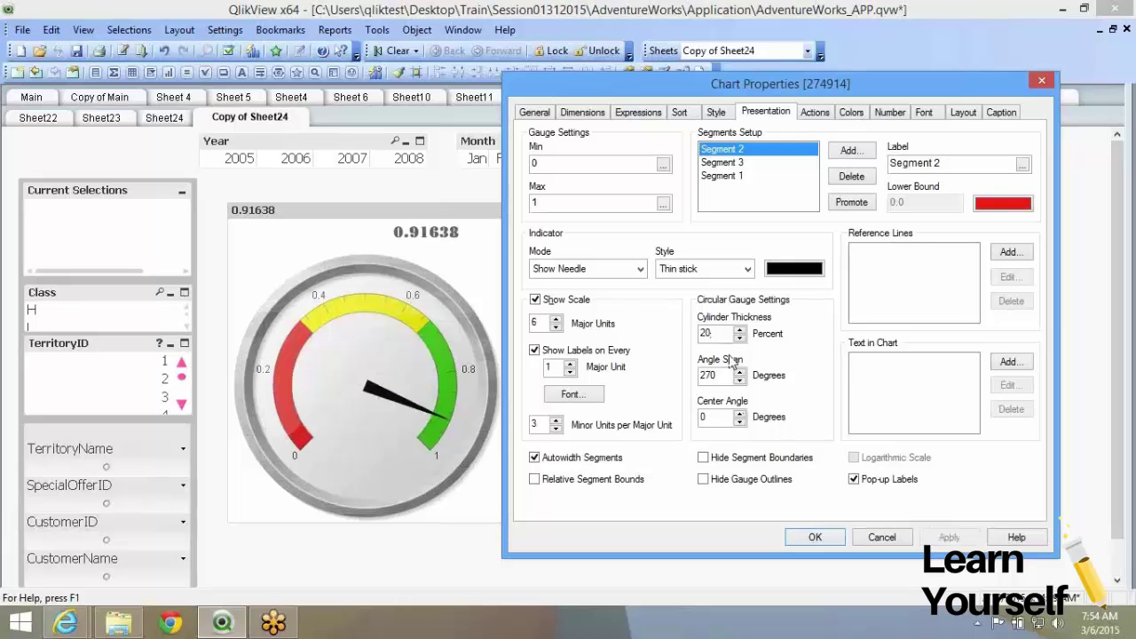
double_click(708, 333)
type("50")
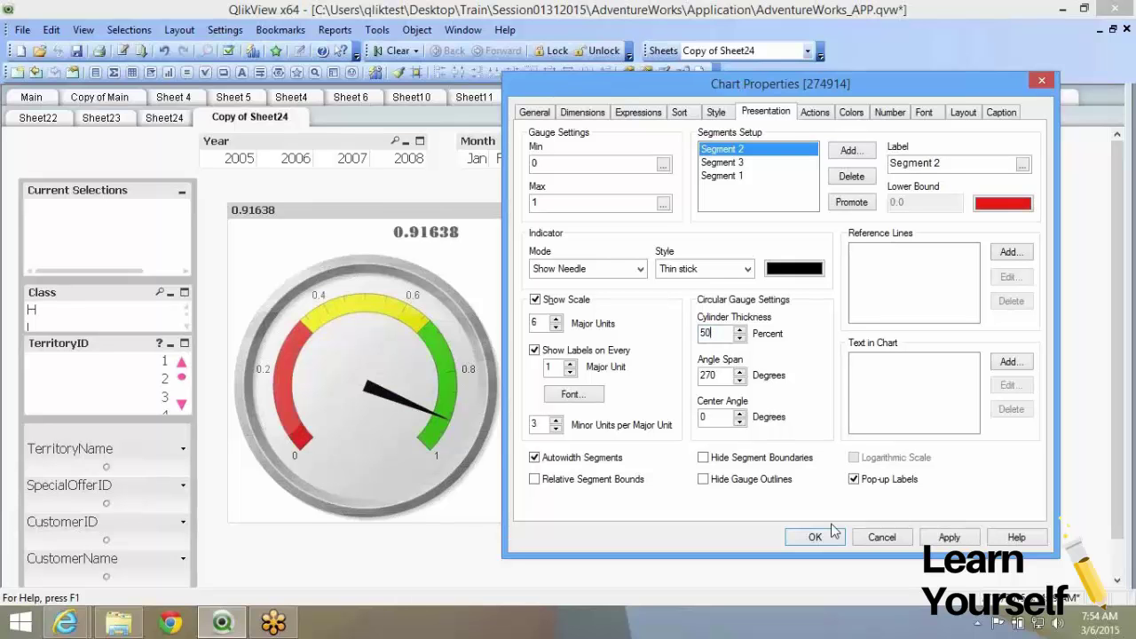
left_click(943, 538)
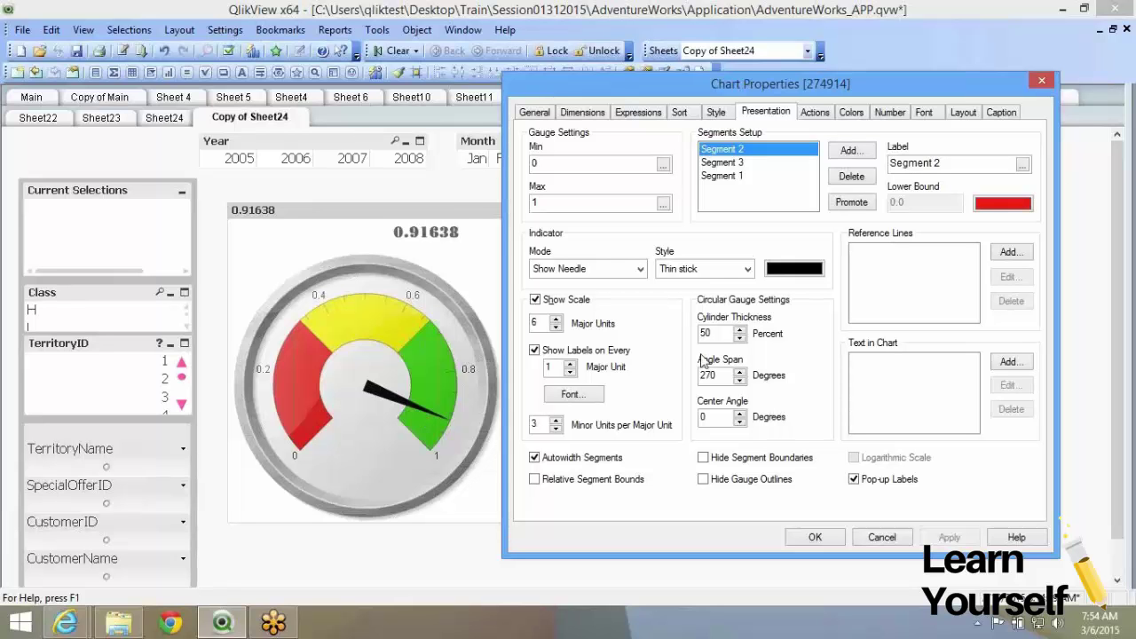
- Set the circular gauge's angle span to 320 degrees and apply it
left_click(722, 375)
left_click_drag(722, 376, 519, 402)
left_click_drag(716, 376, 686, 388)
type("32")
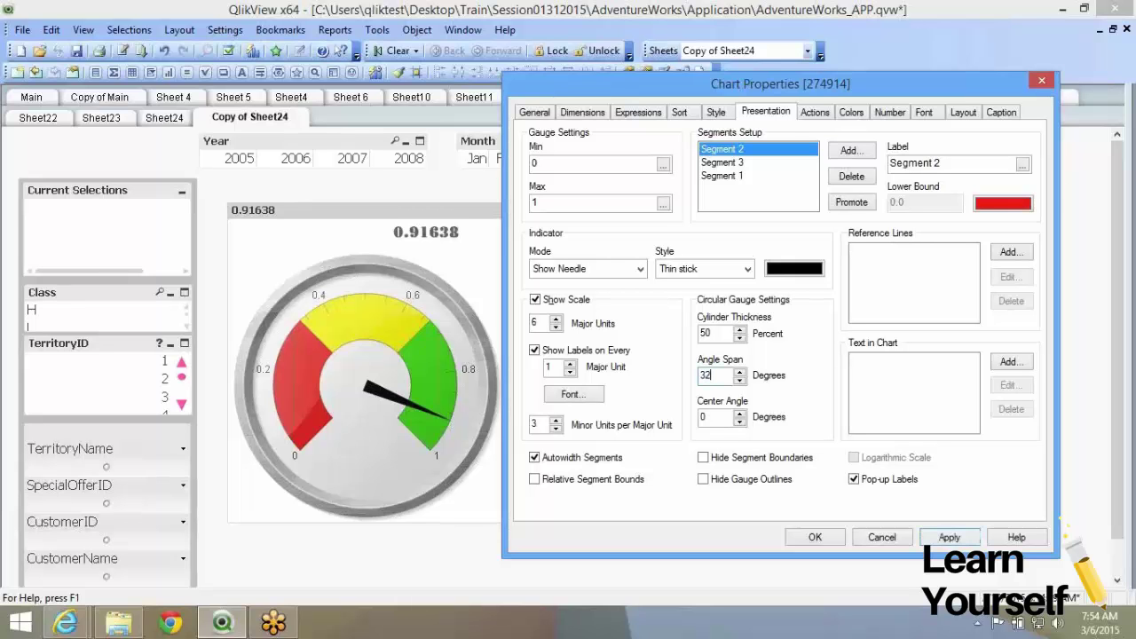
type("0")
left_click(943, 538)
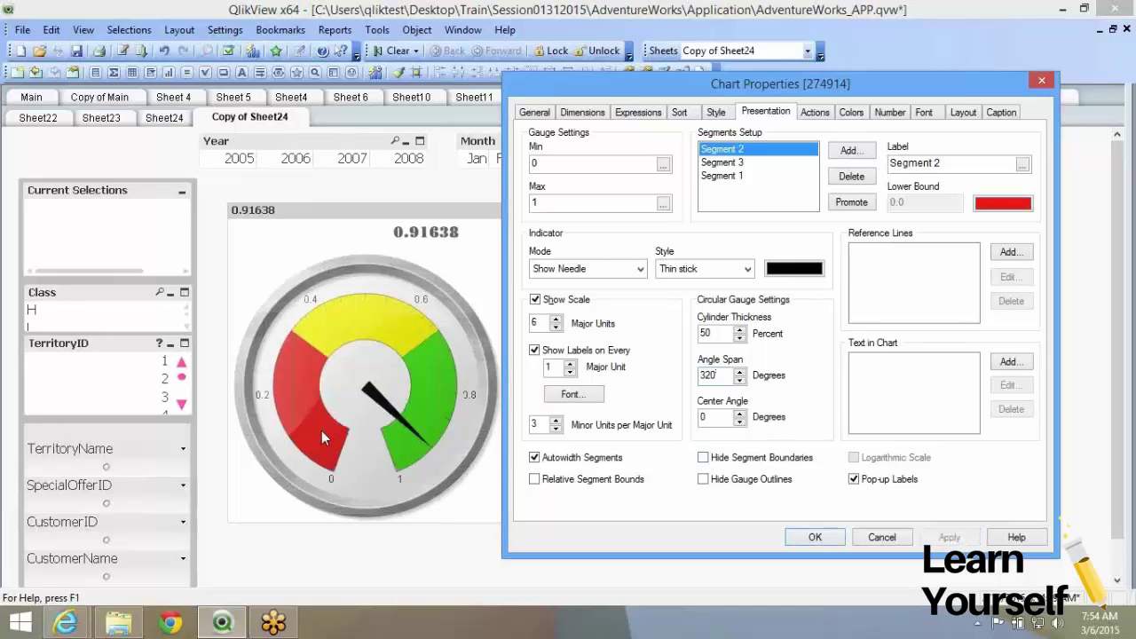
- Try gauge angle spans of 358, 360 and 180 degrees, applying each one
double_click(709, 375)
type("358")
left_click(948, 539)
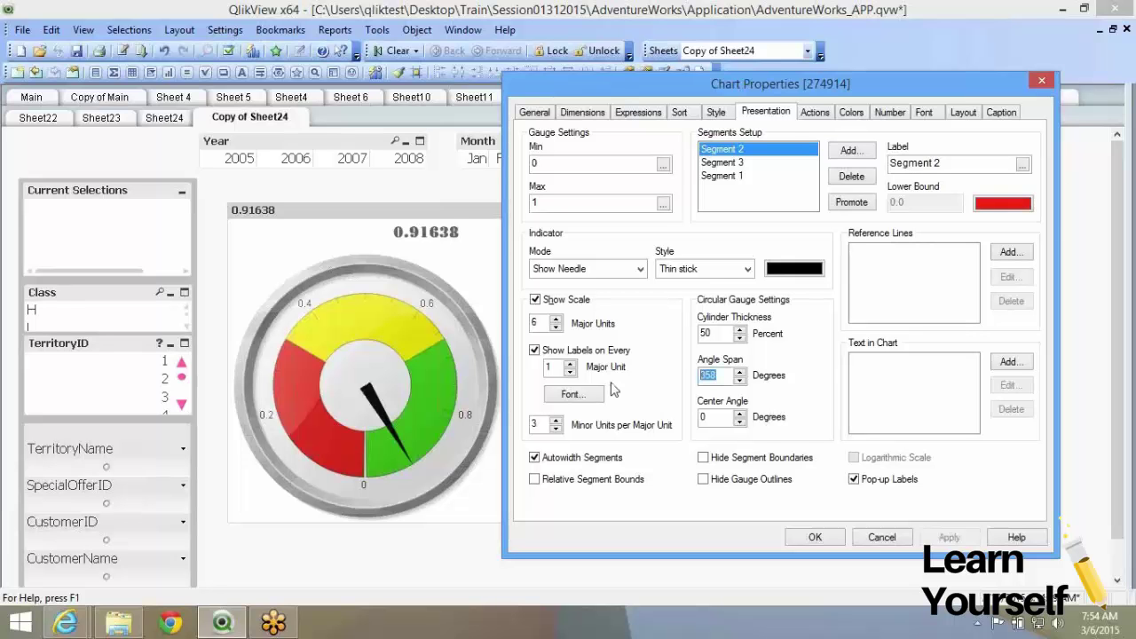
type("360")
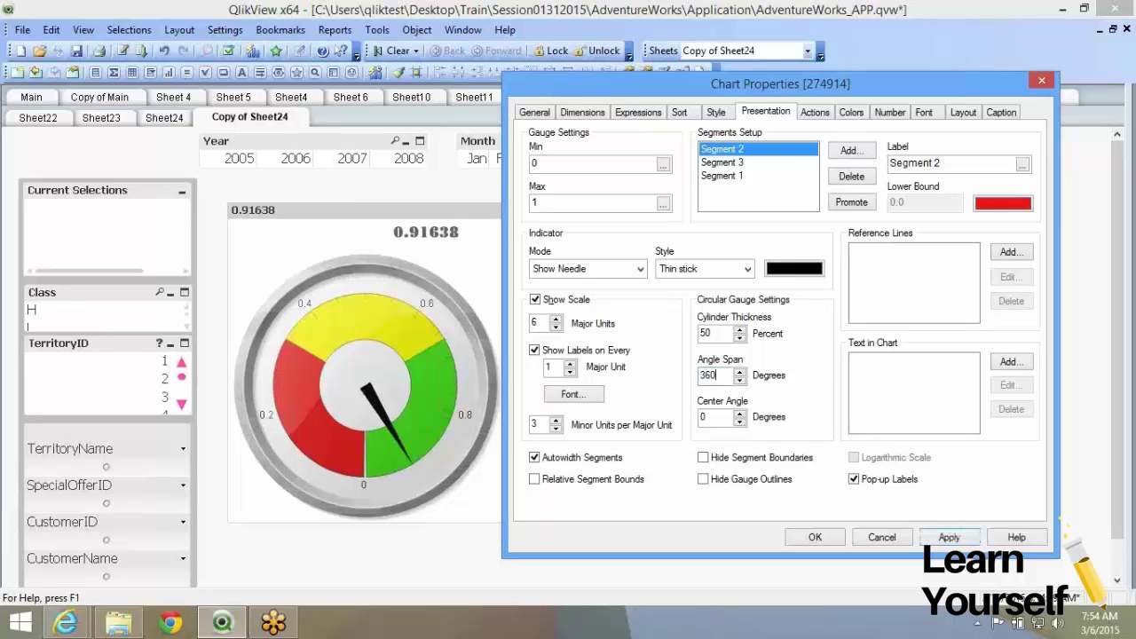
left_click(947, 537)
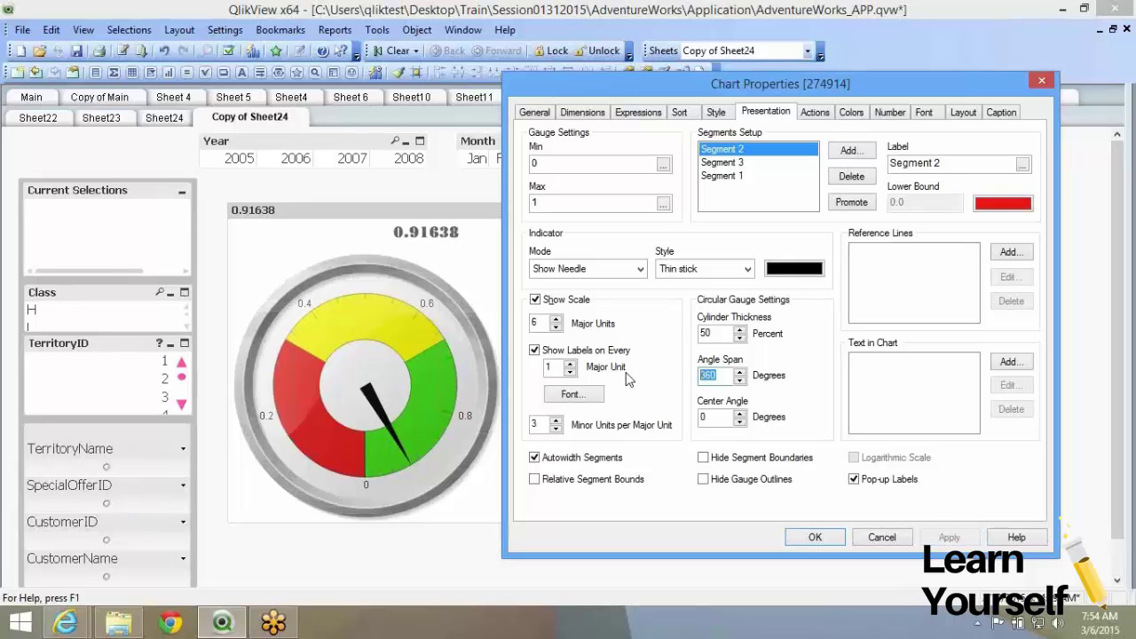
type("180")
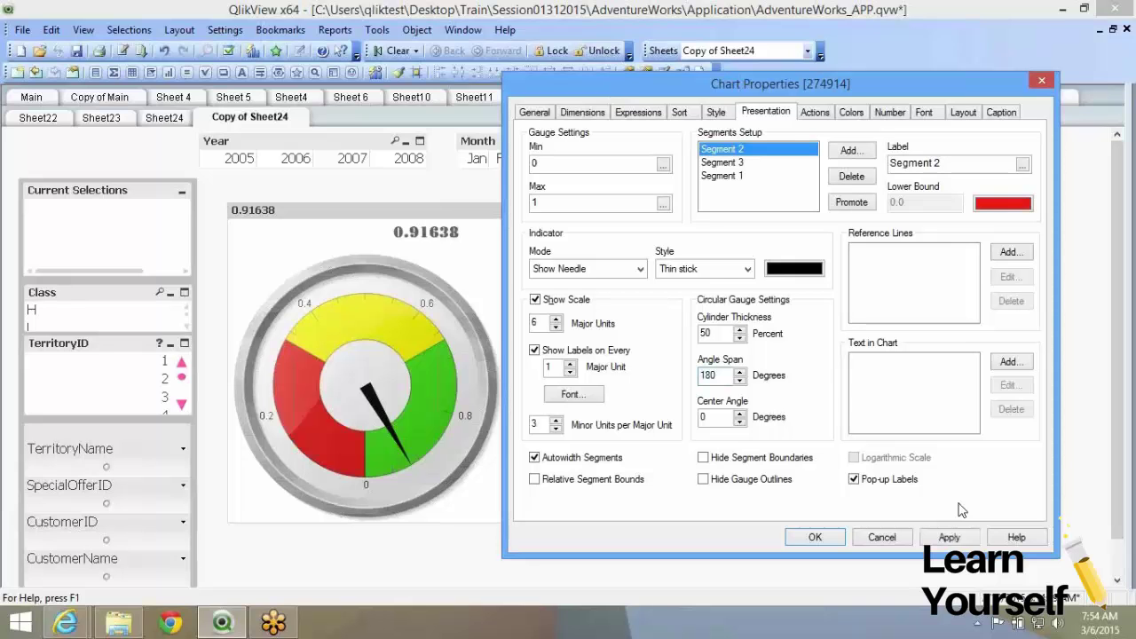
left_click(950, 537)
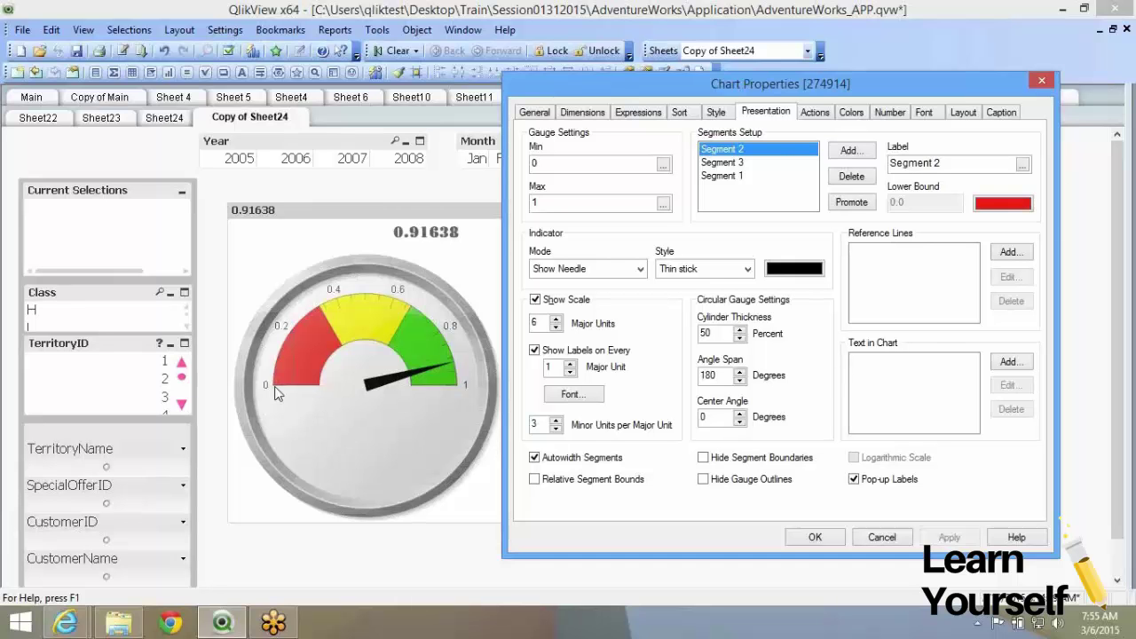
- Try gauge center angles of 90 and 180 degrees, applying each, and set the center angle back to 0
double_click(705, 417)
type("90")
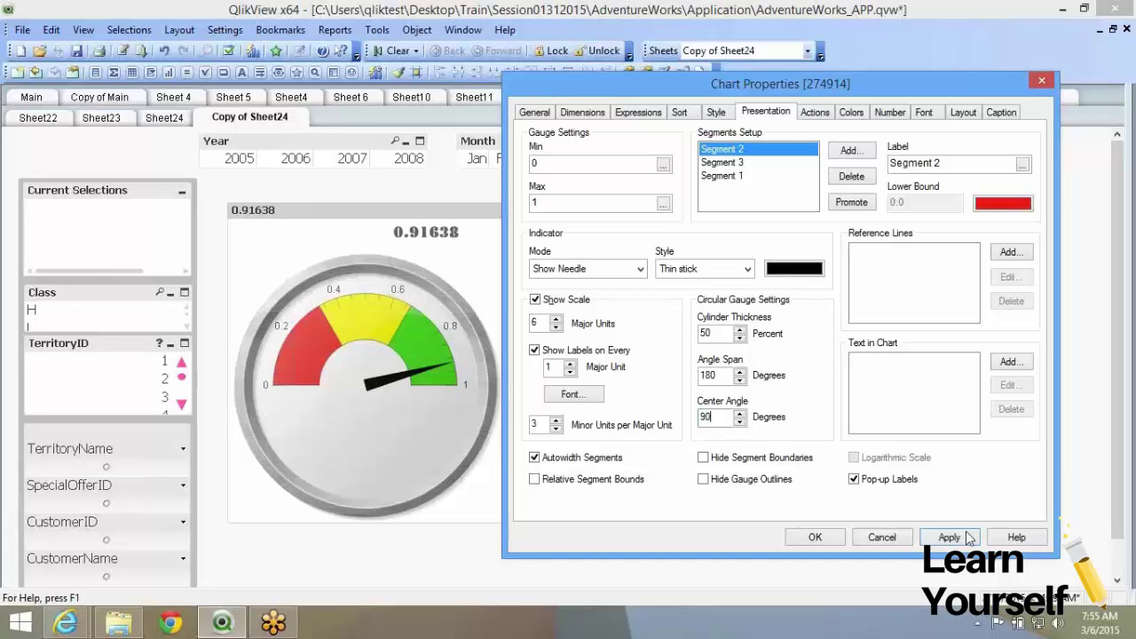
left_click(970, 538)
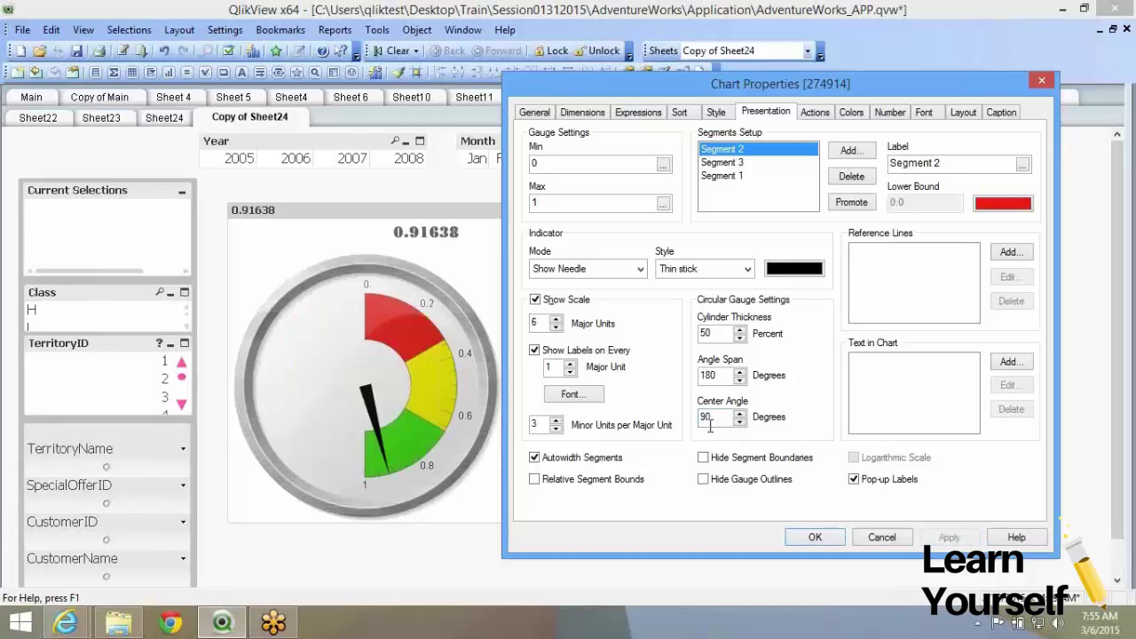
double_click(710, 424)
type("180")
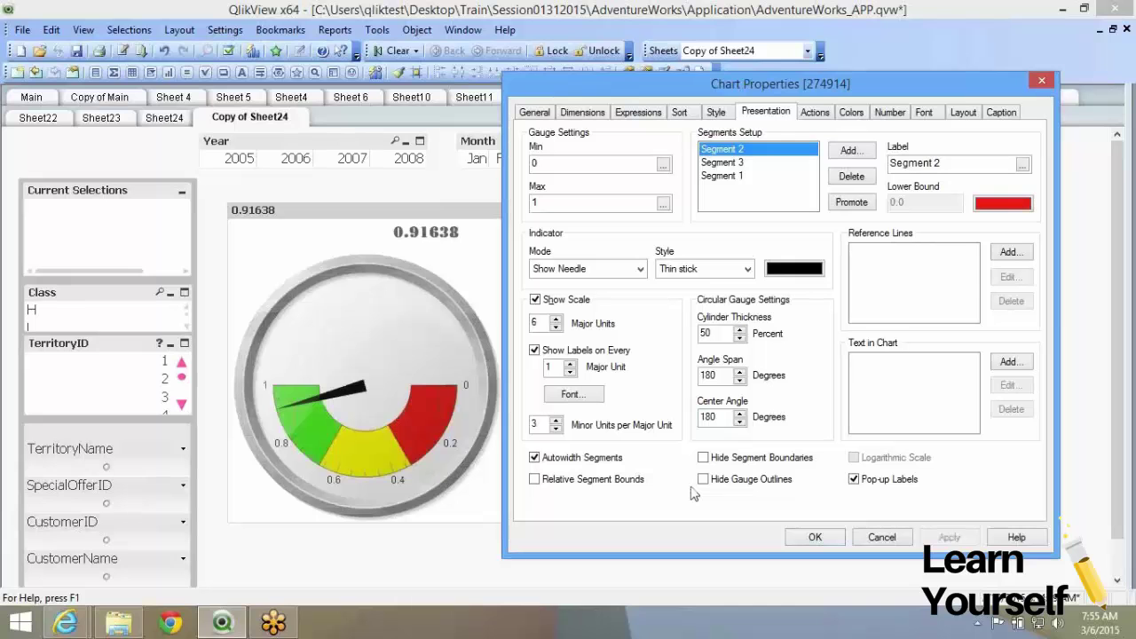
key("BackSpace")
key("BackSpace")
key("BackSpace")
type("0")
left_click(948, 538)
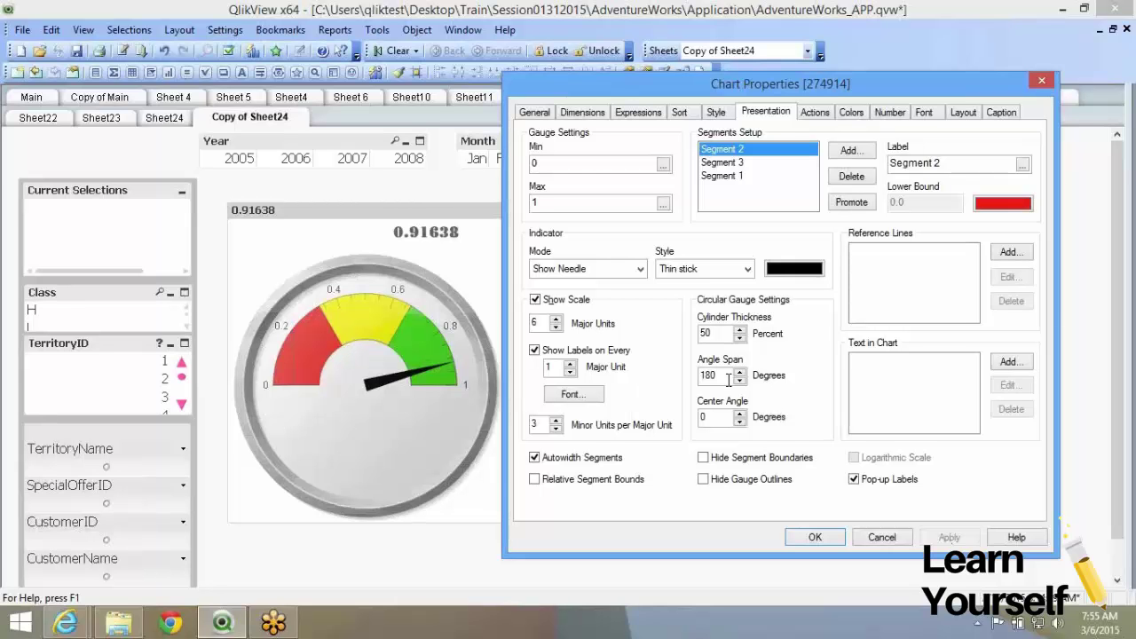
- Set the gauge's angle span back to 270 degrees and apply it
left_click_drag(728, 379, 690, 390)
type("270")
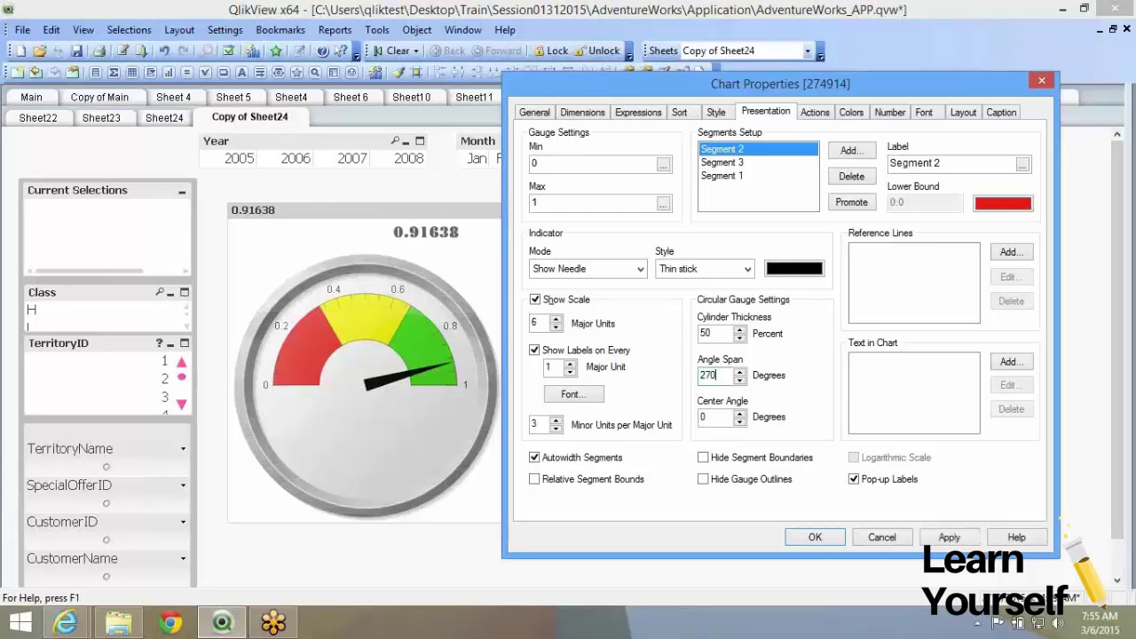
left_click(949, 537)
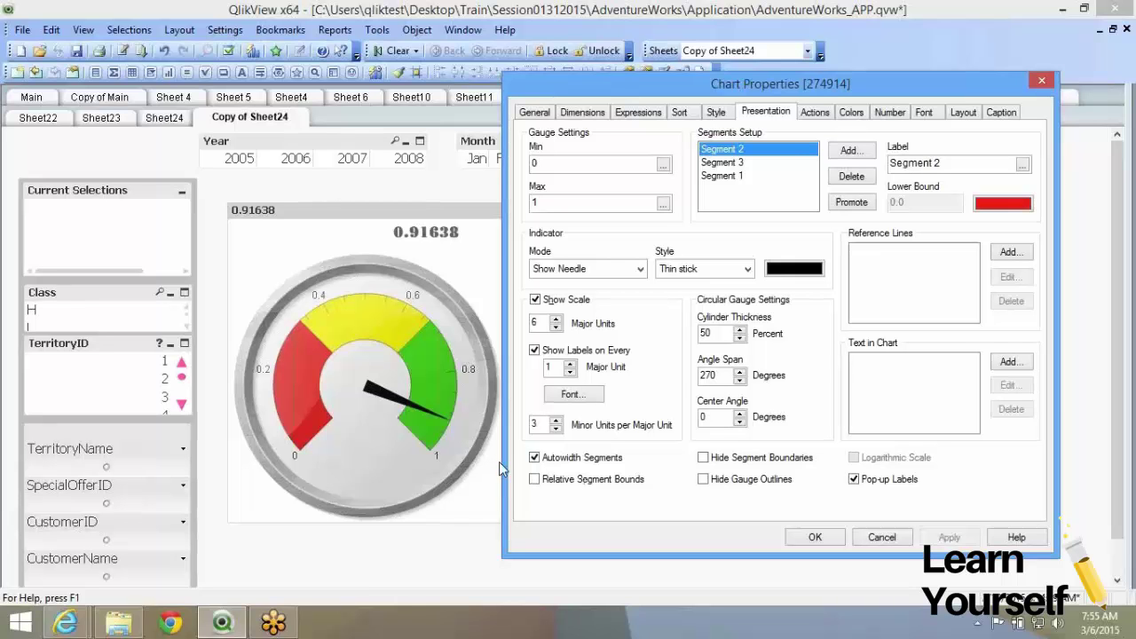
- Turn off automatic segment widths so the gauge segments' lower bounds can be edited
left_click(534, 457)
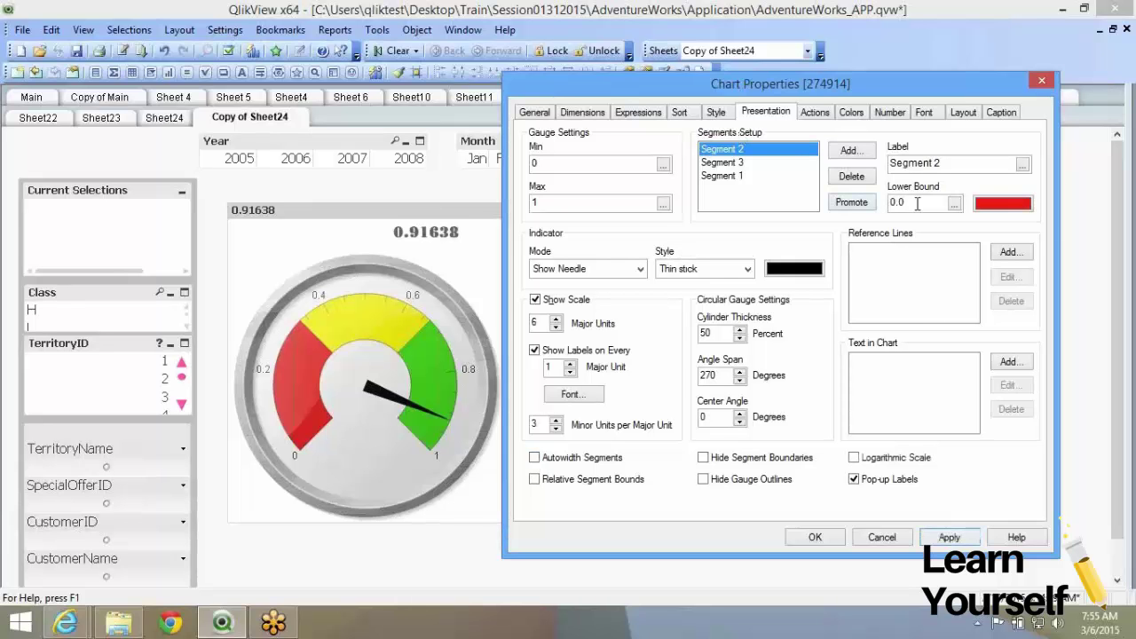
left_click(535, 458)
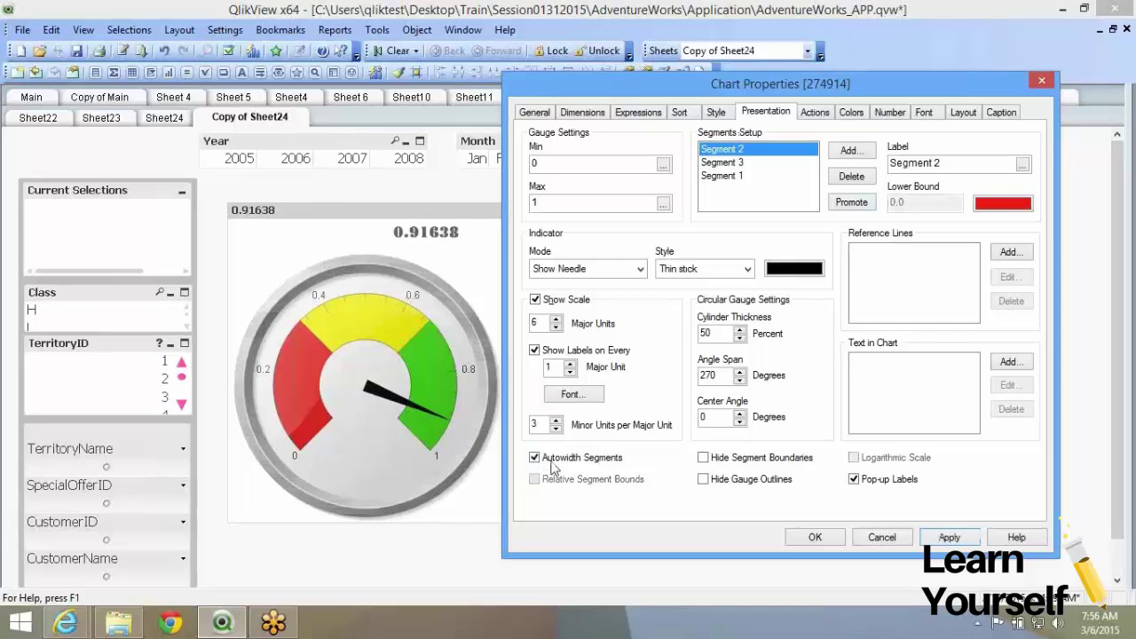
left_click(550, 468)
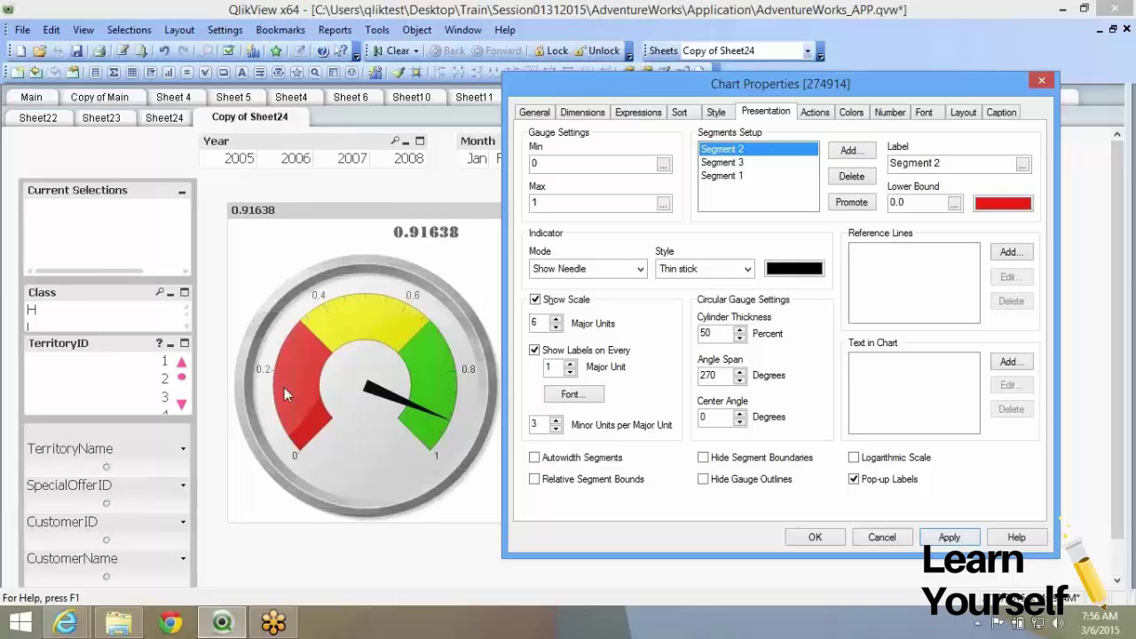
- Set the lower bound of the yellow Segment 3 to 0.2
left_click(742, 162)
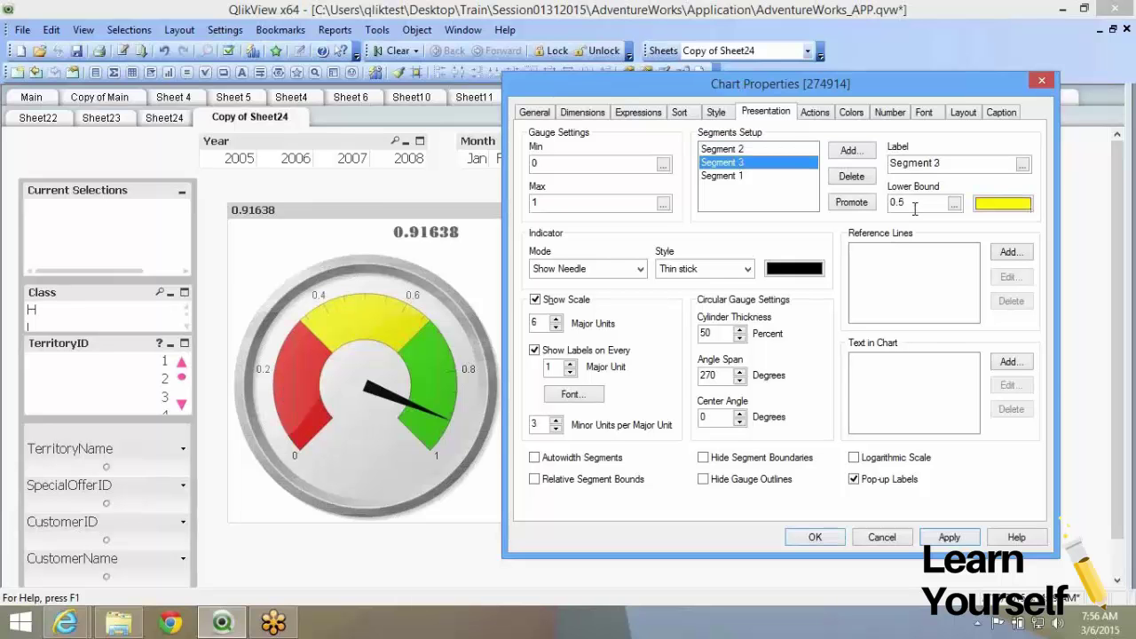
double_click(921, 201)
type("3")
double_click(920, 200)
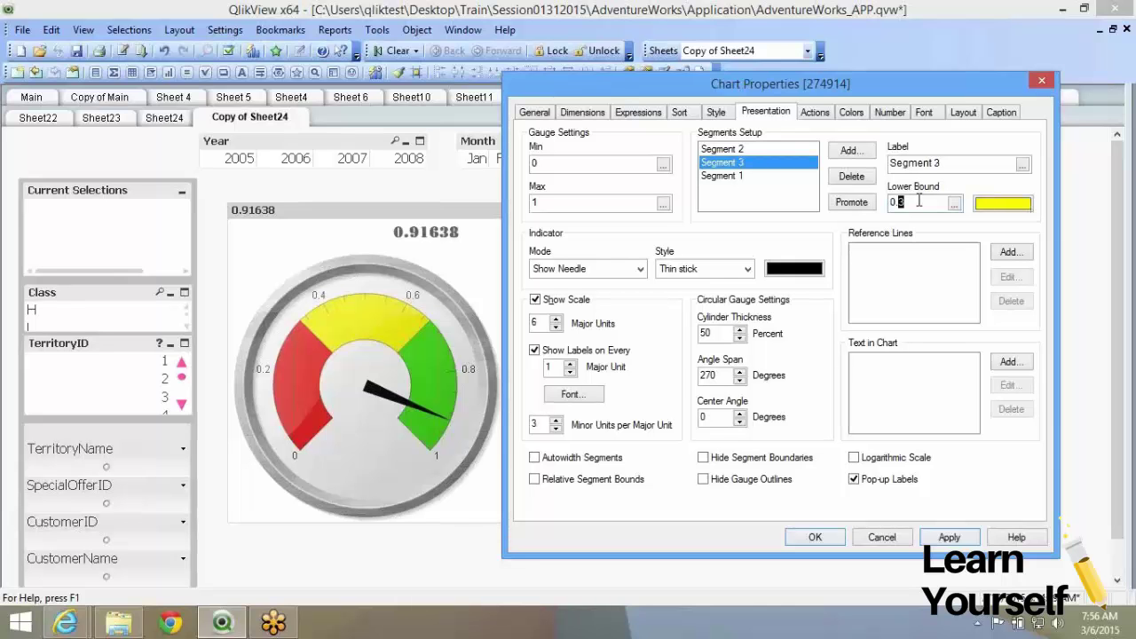
type("2")
- Set the lower bound of the green Segment 1 to 0.8 and apply the segment bounds
left_click(726, 176)
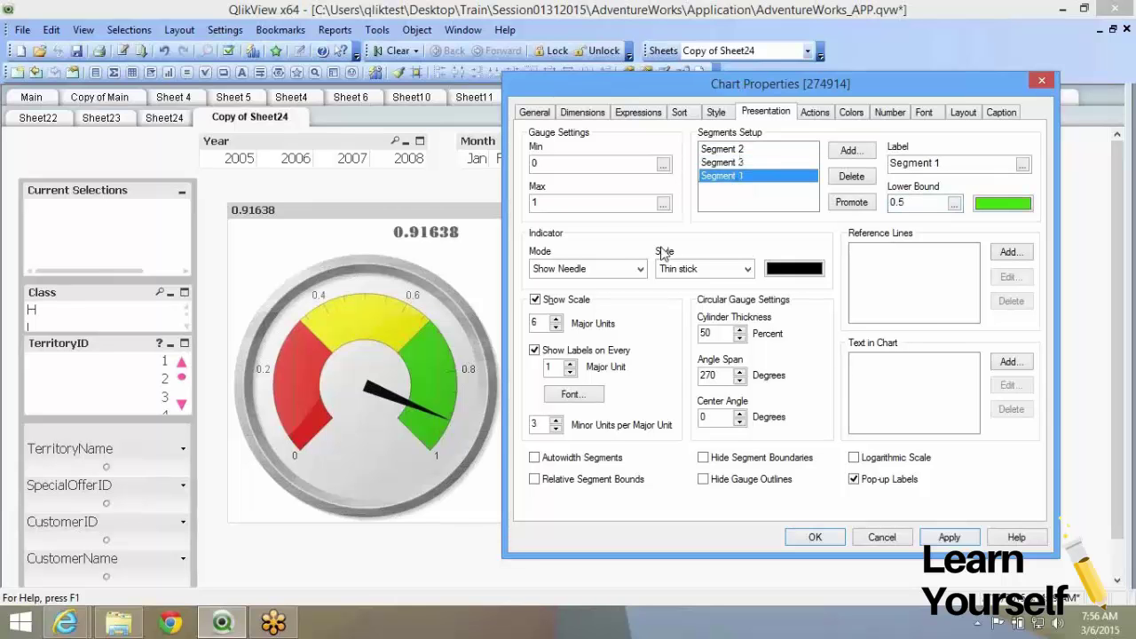
double_click(915, 203)
type("8")
left_click(932, 539)
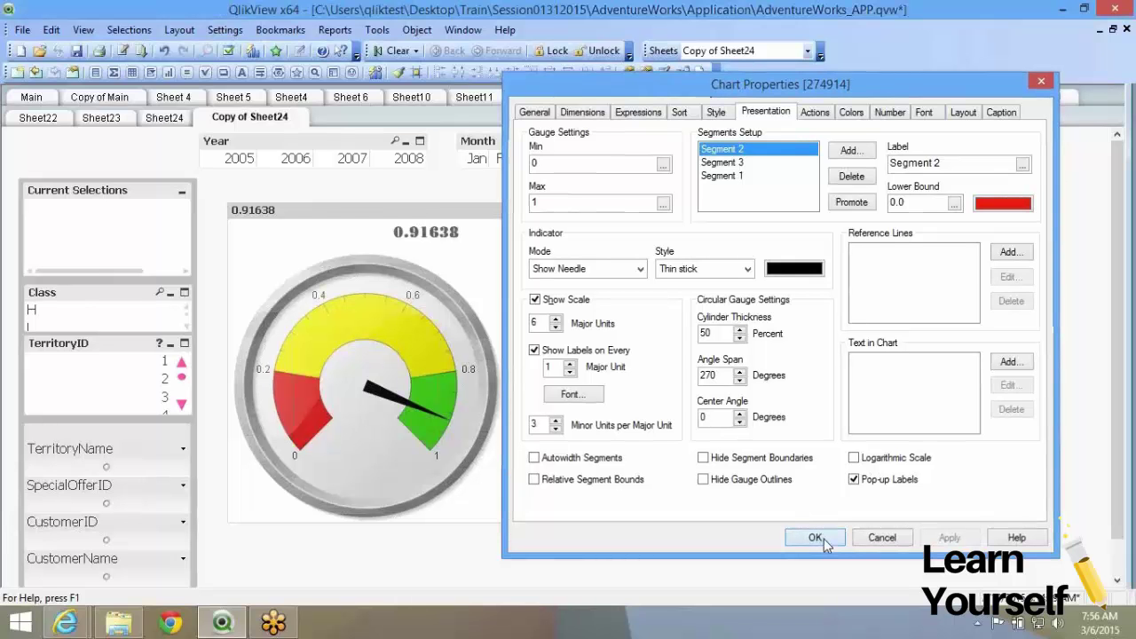
- Set the gauge's maximum to 1.5 in the chart properties and apply it
left_click(815, 538)
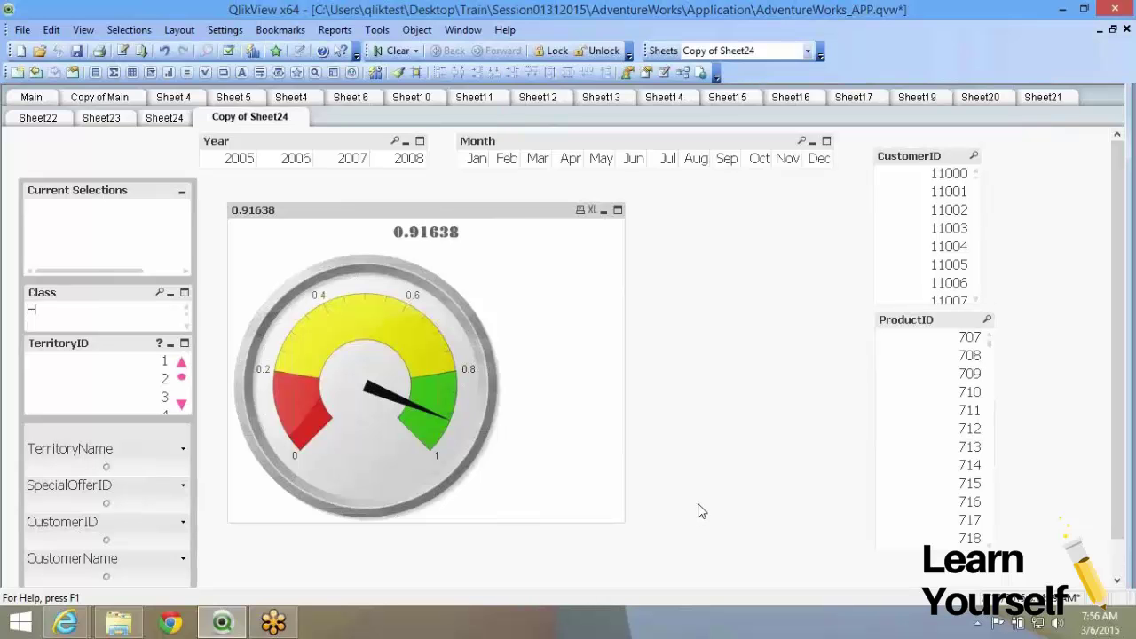
right_click(449, 280)
left_click(488, 288)
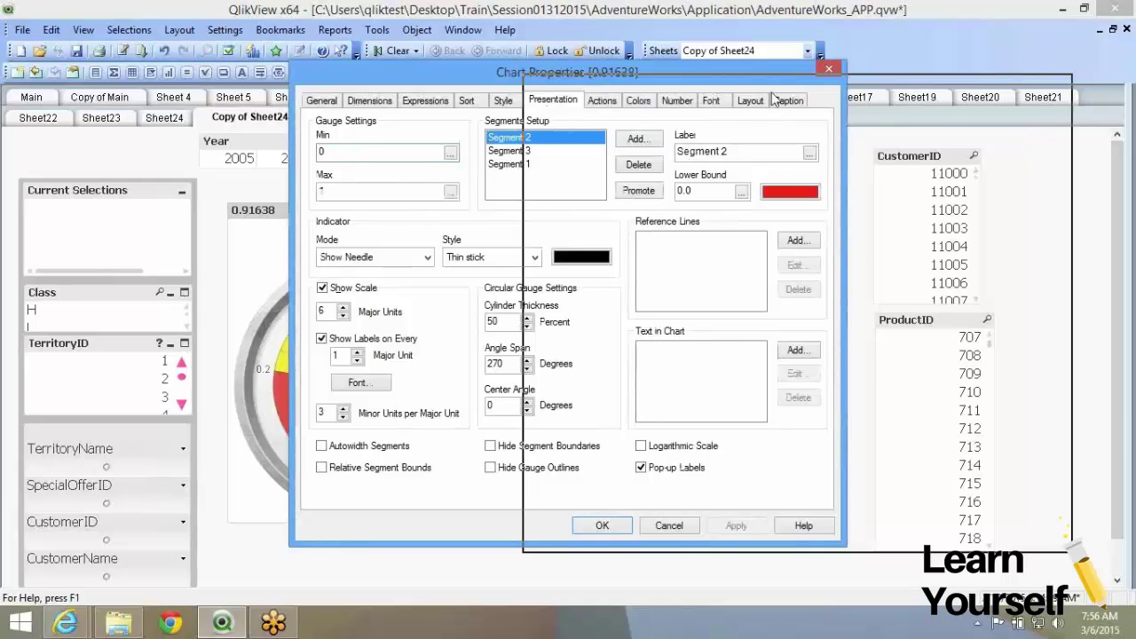
left_click_drag(774, 100, 774, 99)
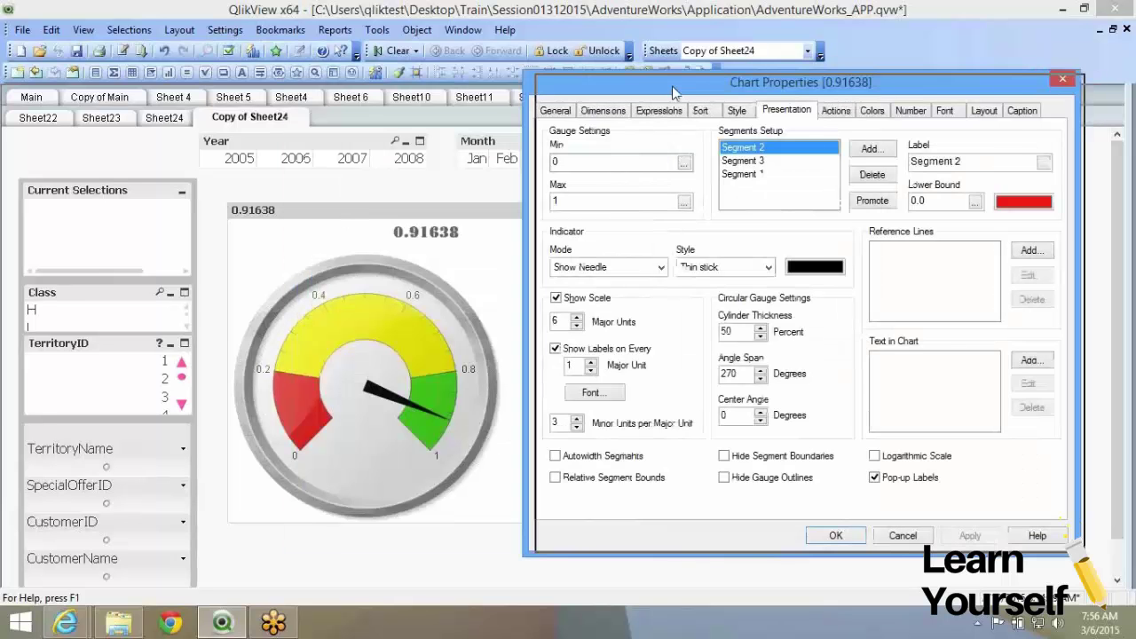
left_click_drag(644, 91, 692, 93)
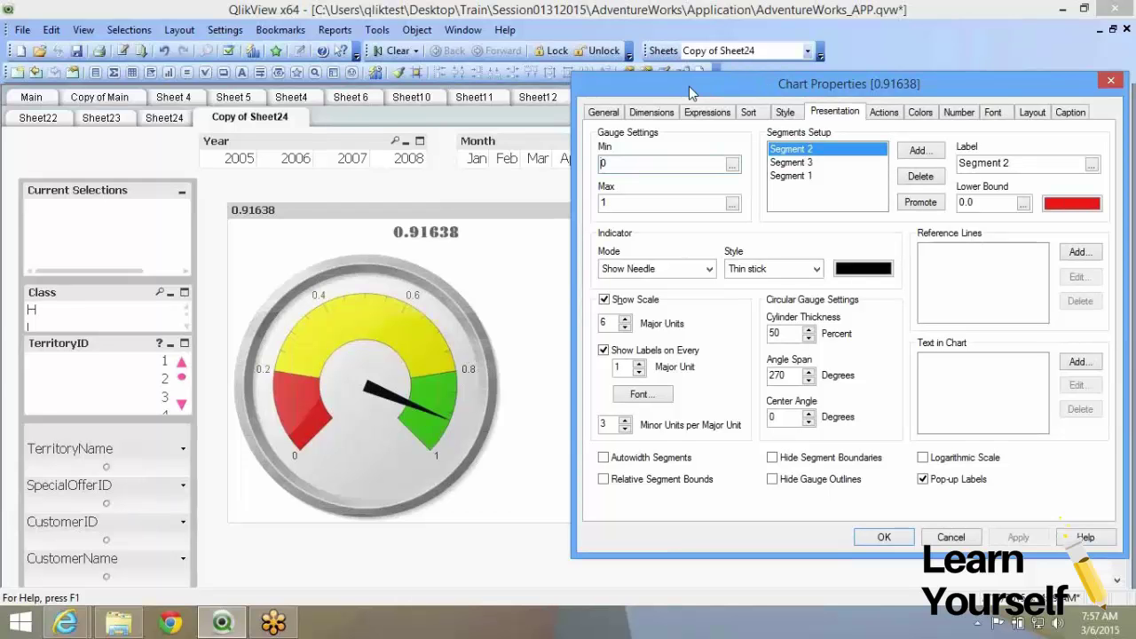
left_click(632, 200)
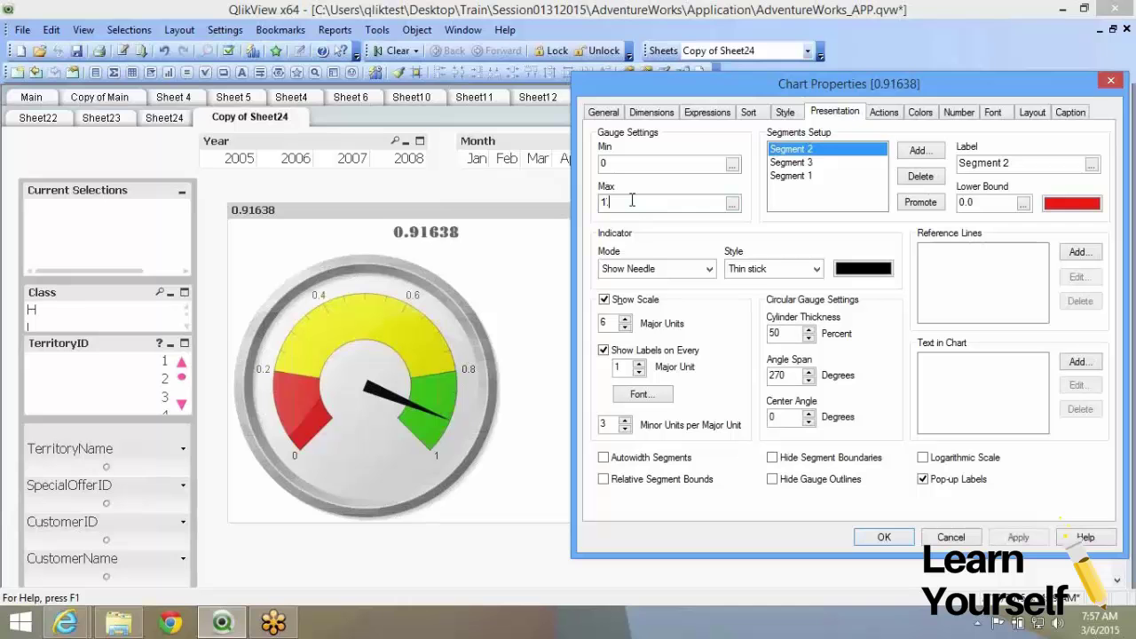
type(".5")
left_click_drag(607, 203, 622, 204)
left_click(1020, 536)
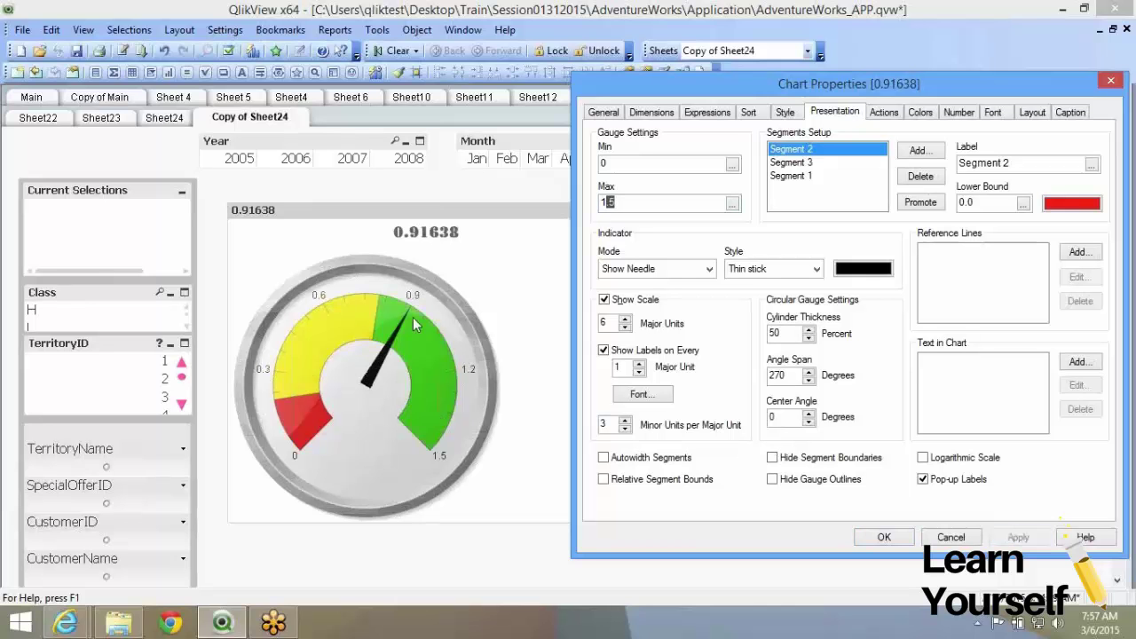
- Try a lower bound of 100 for the green Segment 1 and apply it
left_click(790, 176)
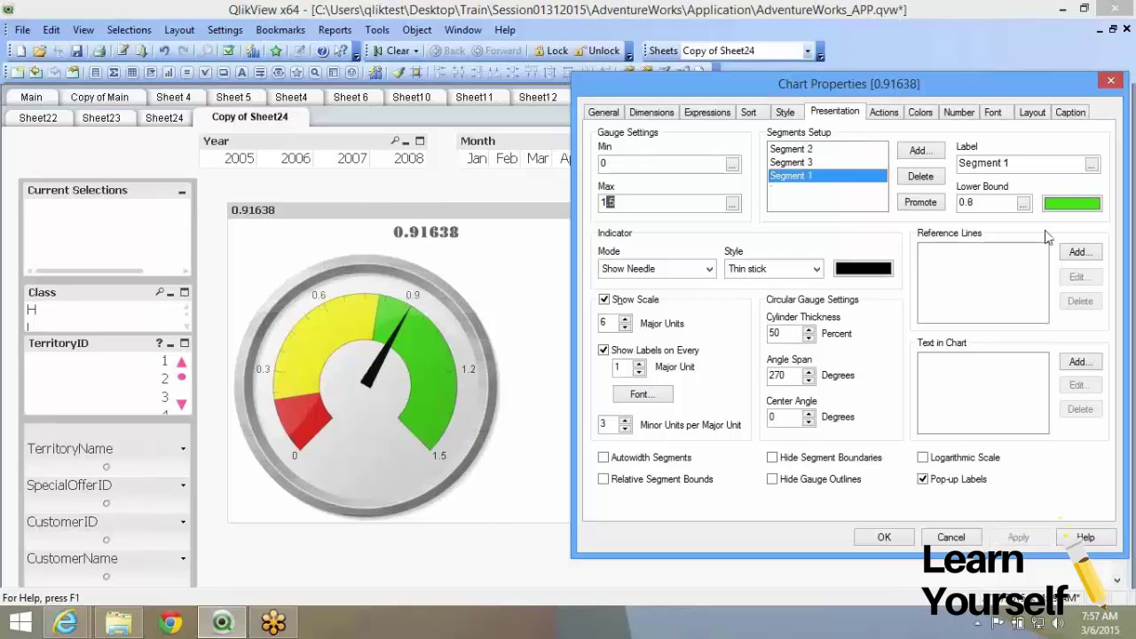
type("100")
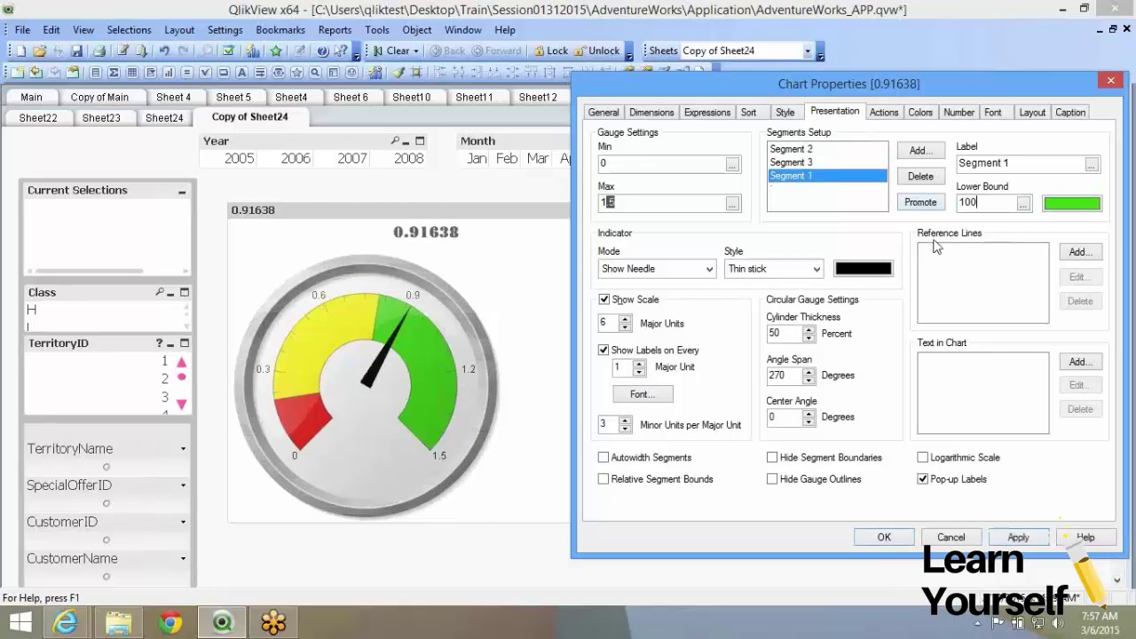
left_click(1018, 538)
- Set the lower bound of the green Segment 1 to 1 and accept the gauge properties
left_click(792, 151)
left_click(802, 163)
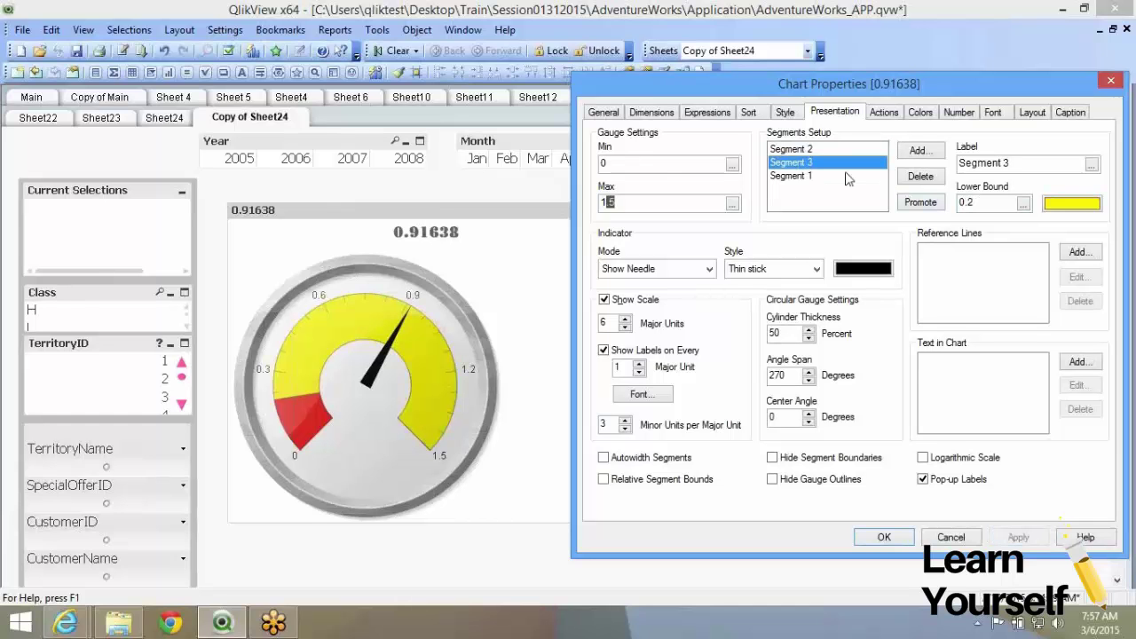
left_click(846, 175)
type("1")
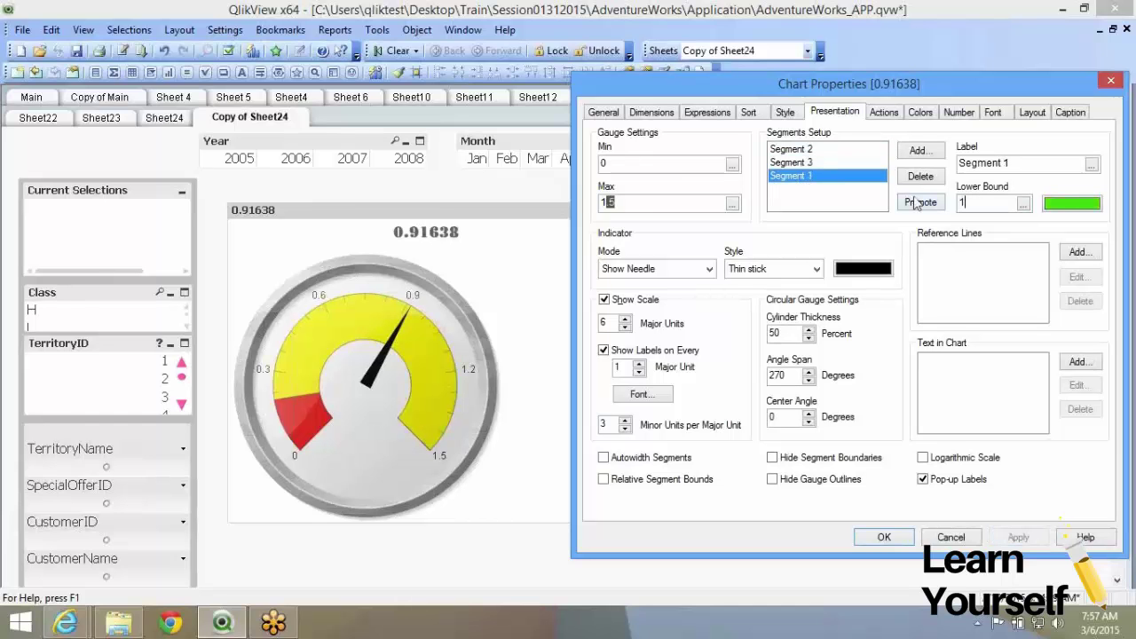
left_click(920, 202)
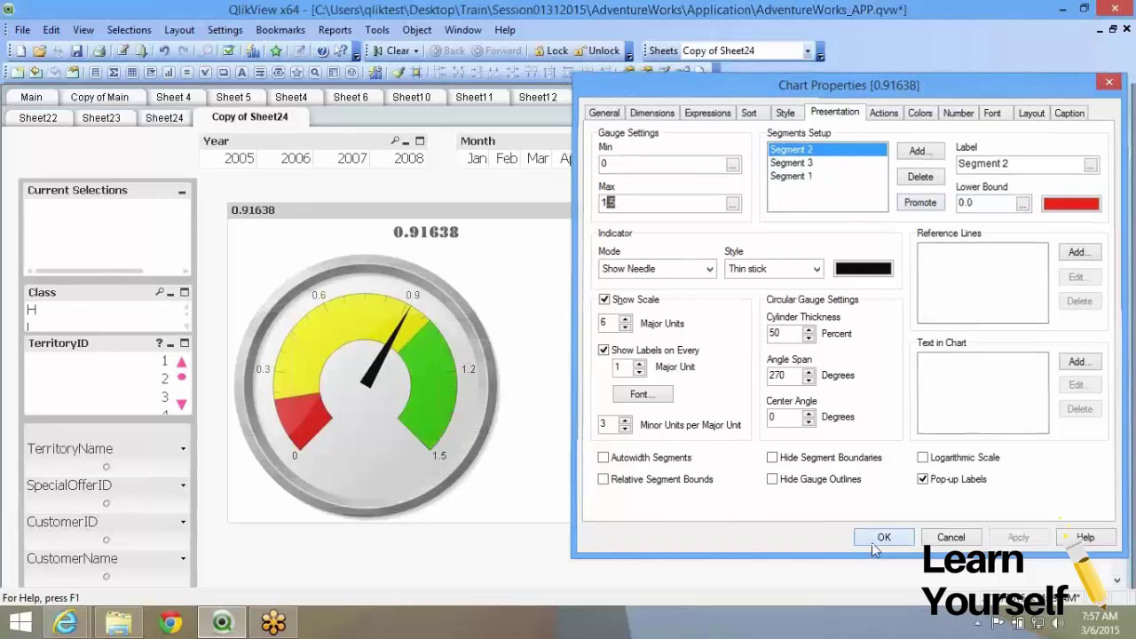
left_click(872, 542)
- Try the Number format shown in percent on the gauge expression, and return it to Expression Default
right_click(429, 258)
left_click(483, 184)
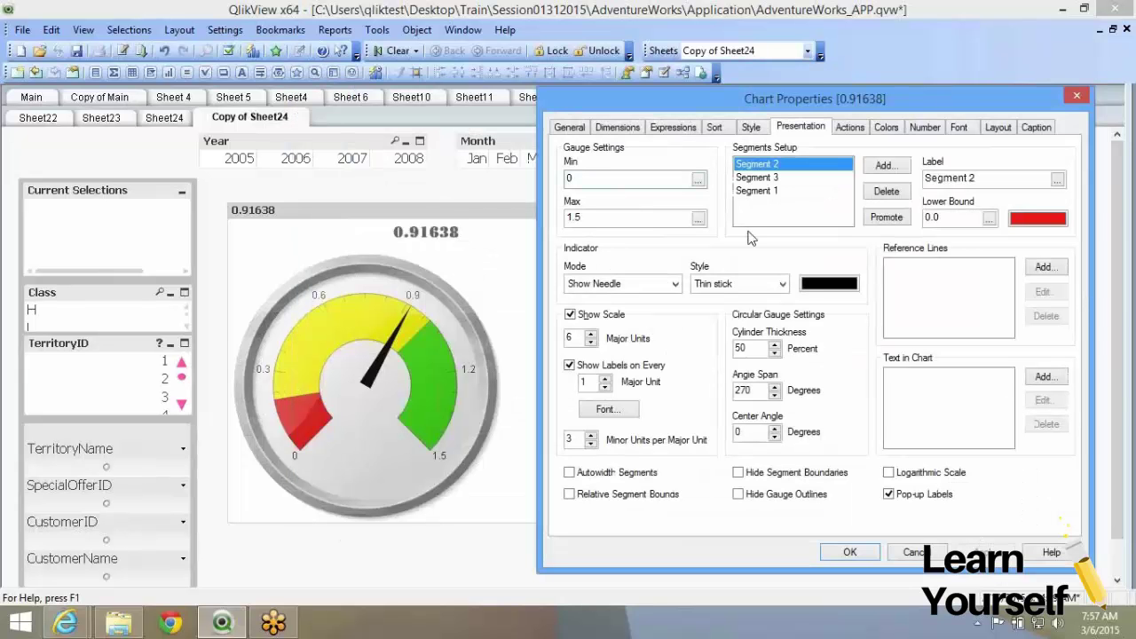
left_click(839, 126)
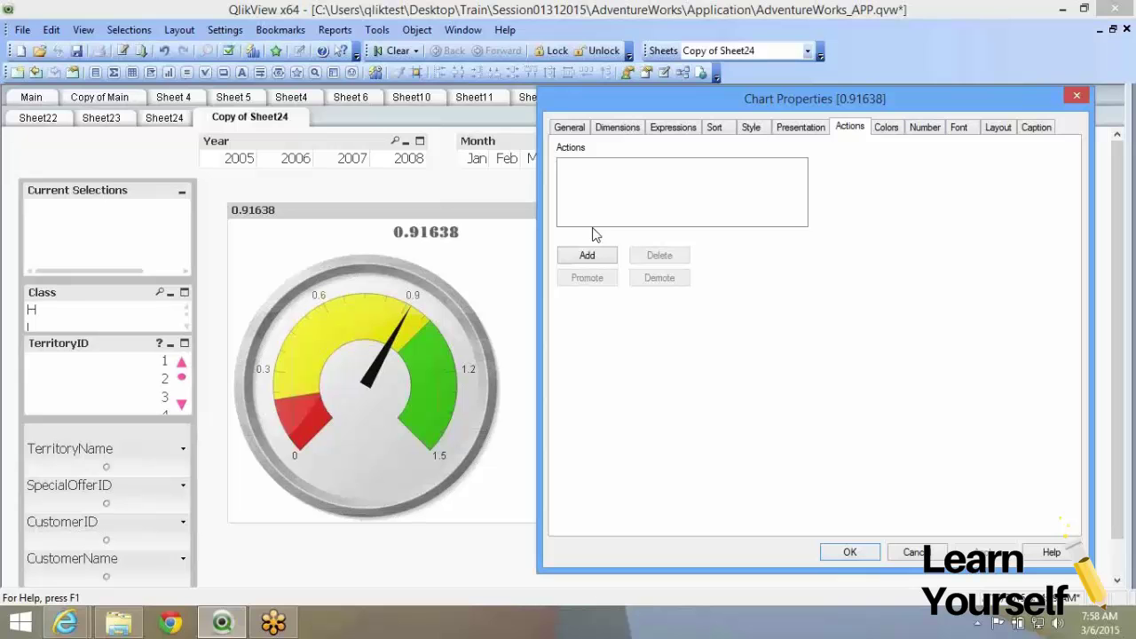
left_click(923, 132)
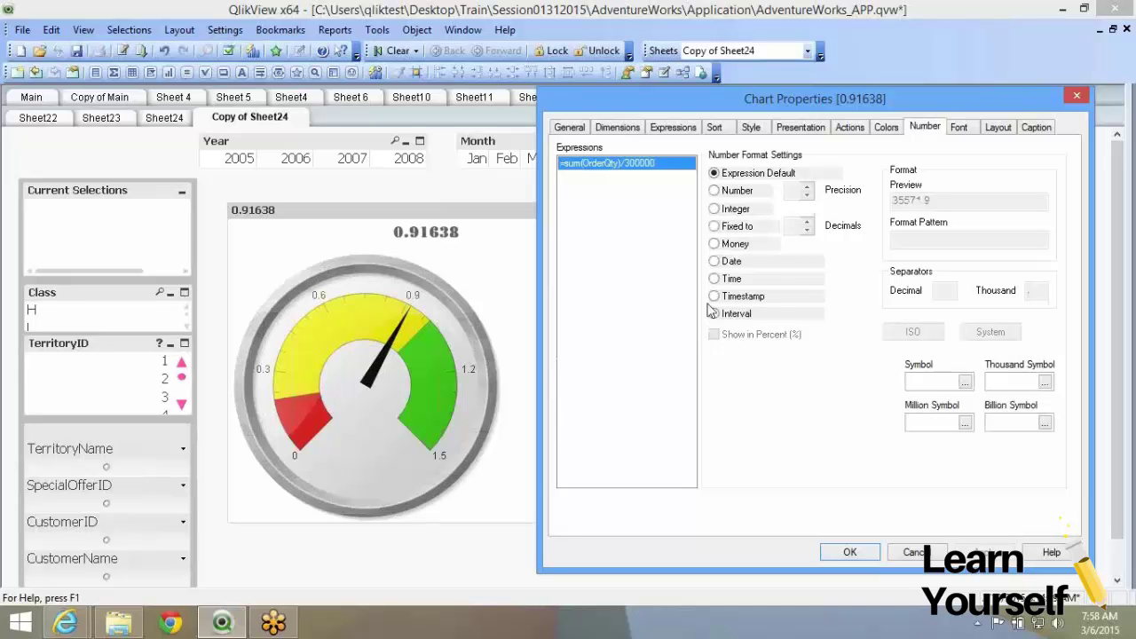
left_click(721, 191)
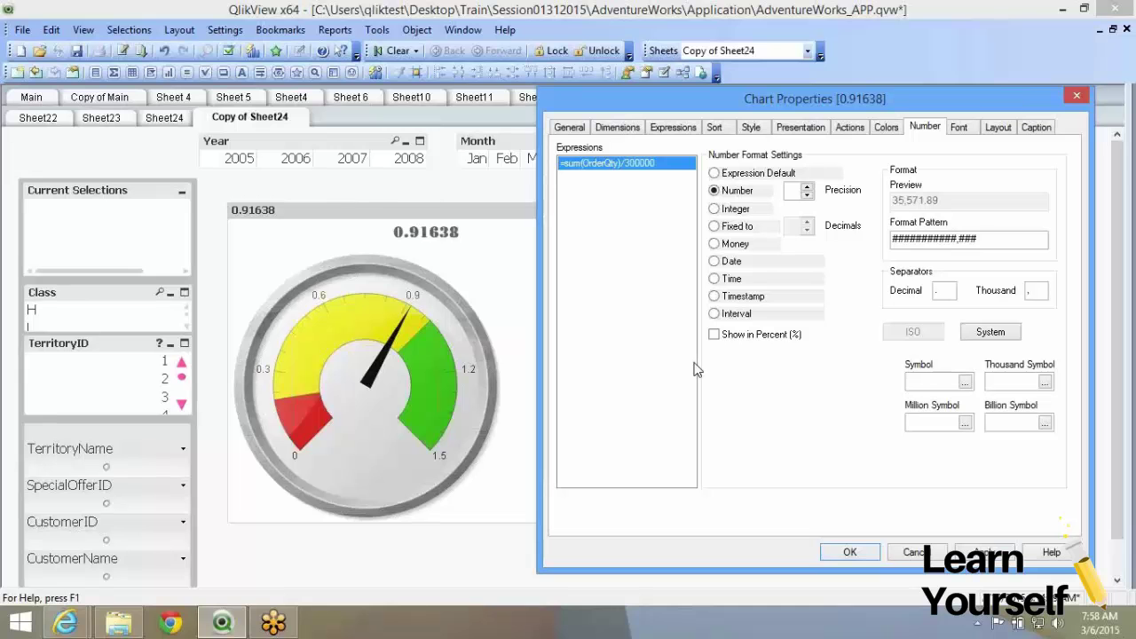
left_click(714, 334)
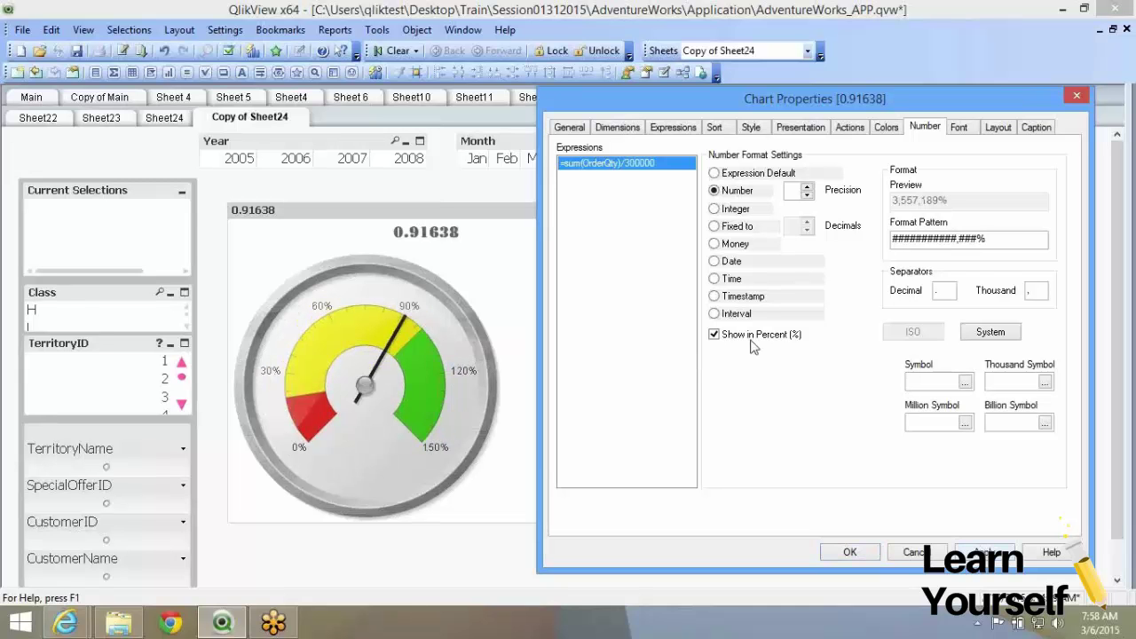
left_click(715, 172)
- Review the gauge's font, style and presentation settings, including its maximum value
left_click(960, 129)
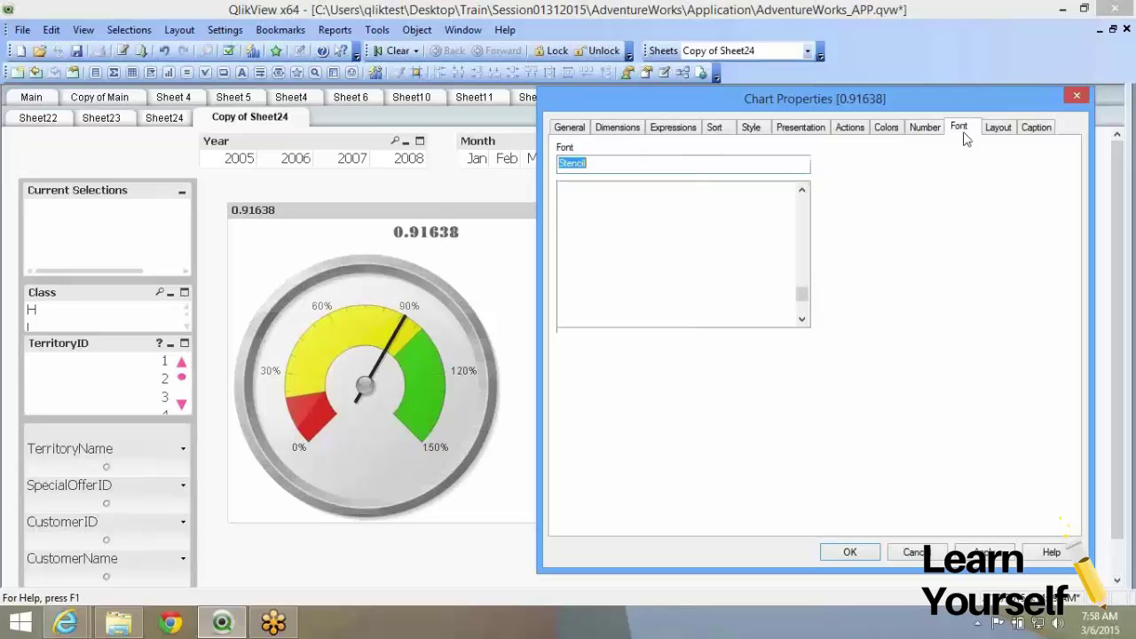
left_click(781, 128)
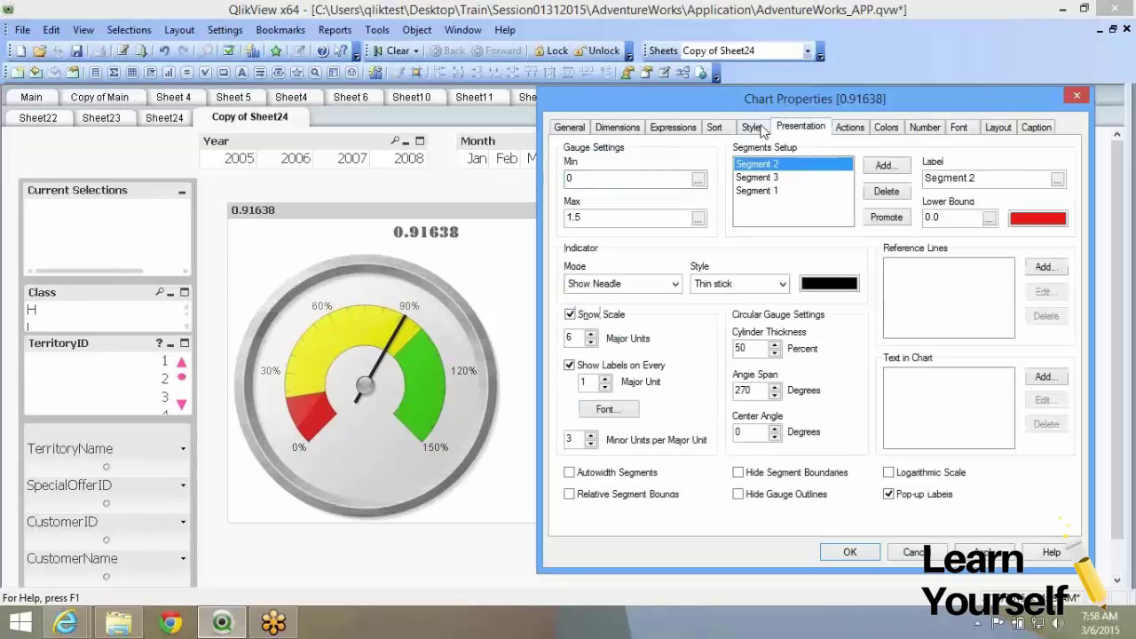
left_click(753, 127)
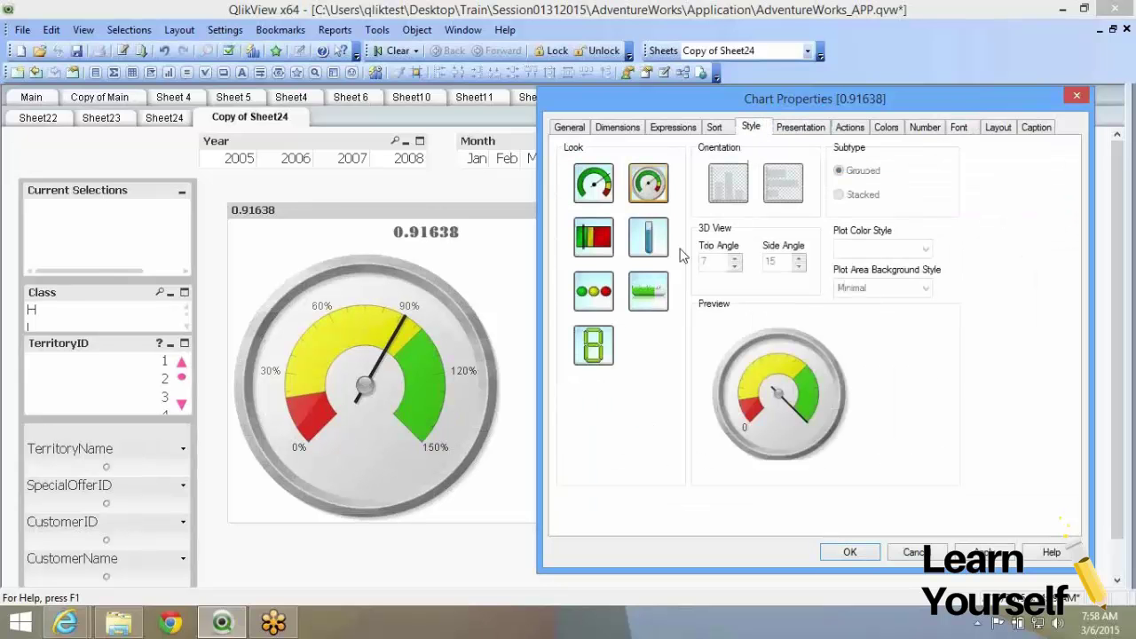
left_click(789, 128)
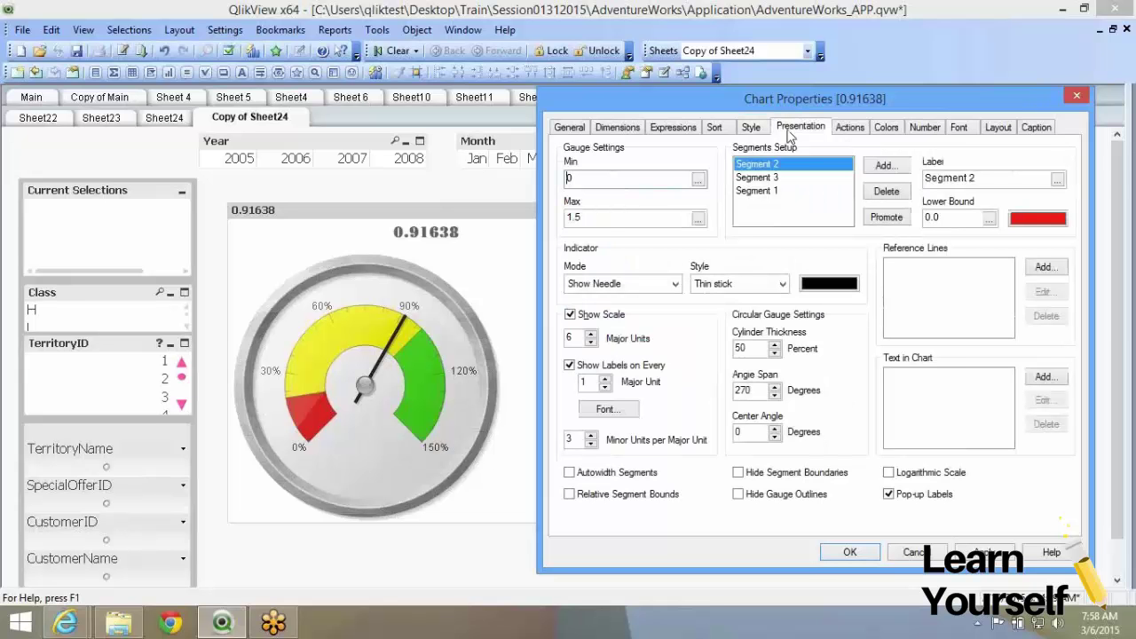
double_click(573, 217)
left_click(595, 213)
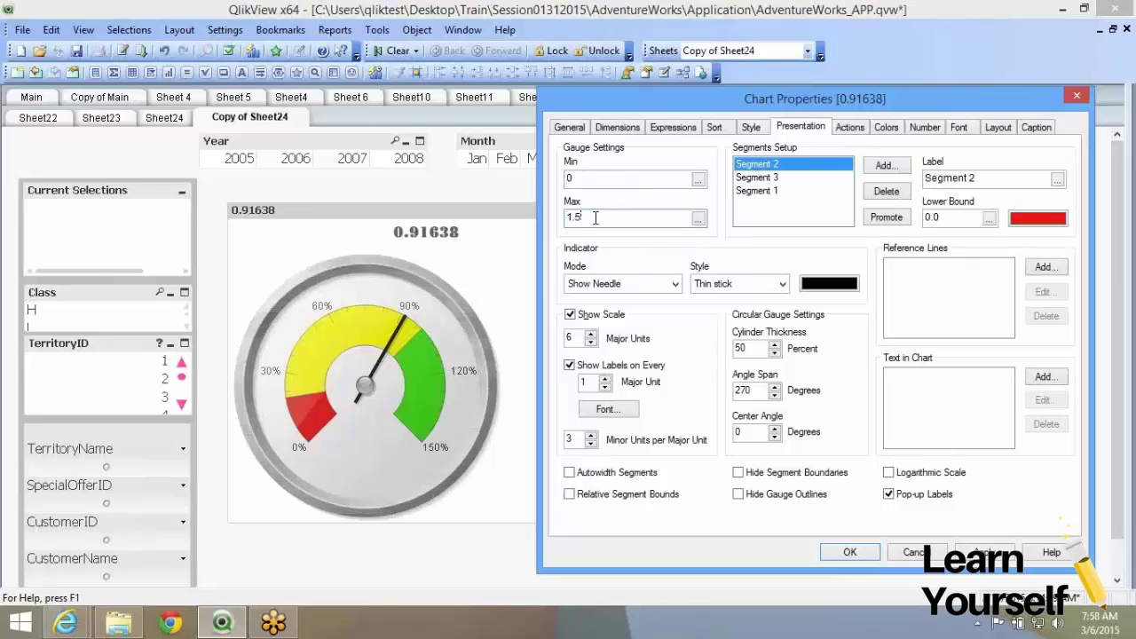
double_click(595, 217)
left_click(636, 224)
- Switch the gauge to the plain circular look without the metallic frame and accept it
left_click(751, 127)
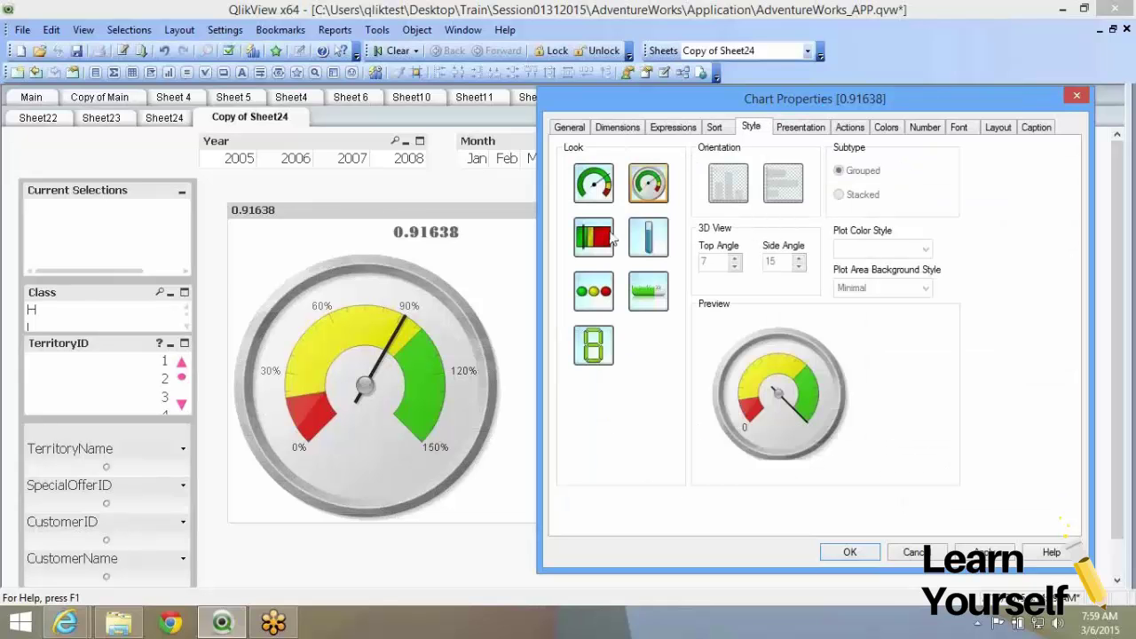
left_click(594, 193)
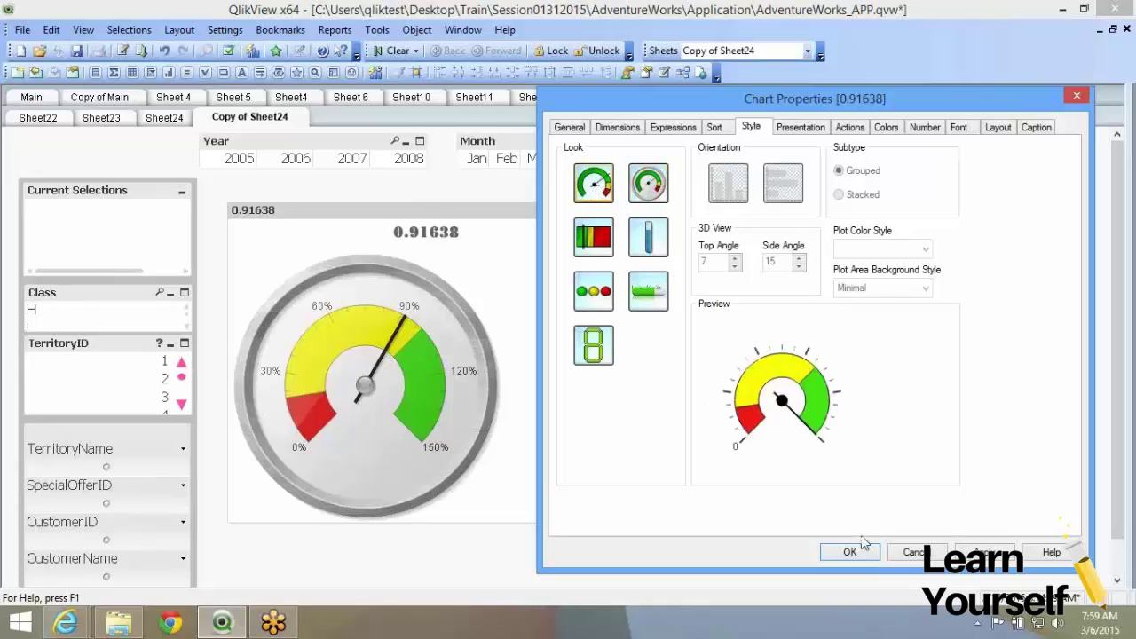
left_click(860, 550)
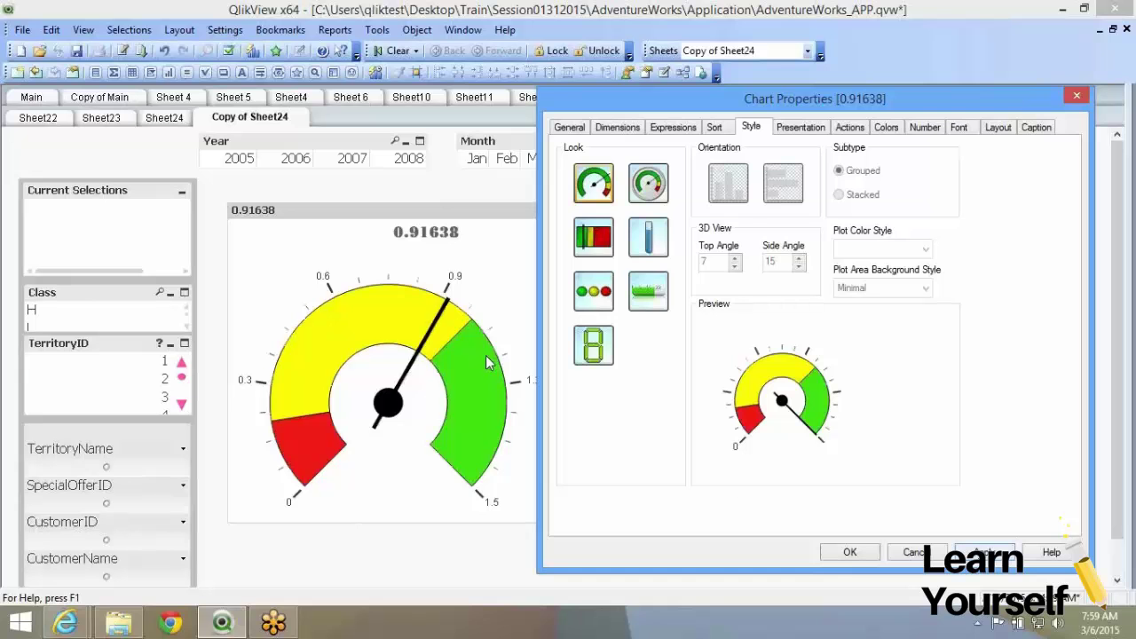
left_click(847, 552)
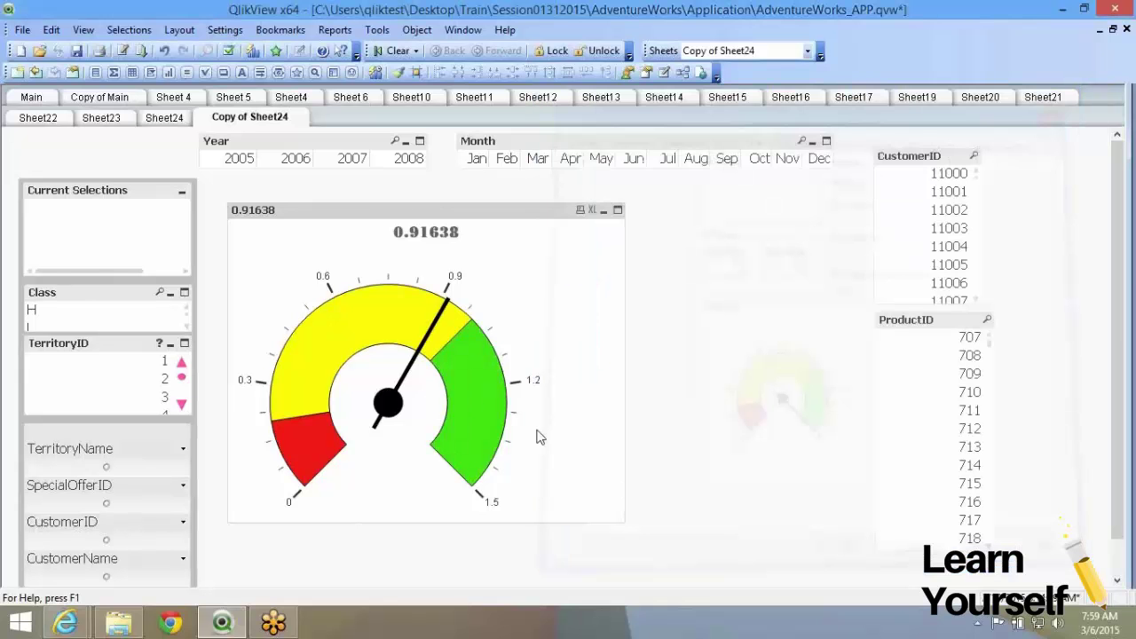
- Change the gauge's look to the segmented linear gauge with horizontal orientation, and apply and accept it
right_click(503, 264)
left_click(523, 273)
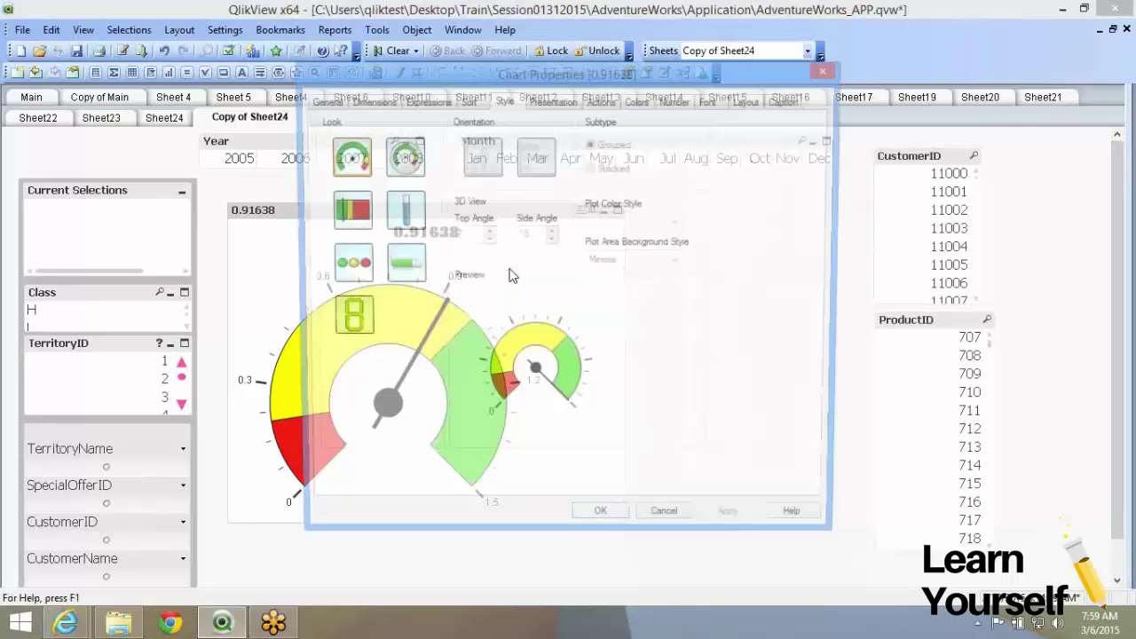
left_click_drag(520, 65, 798, 73)
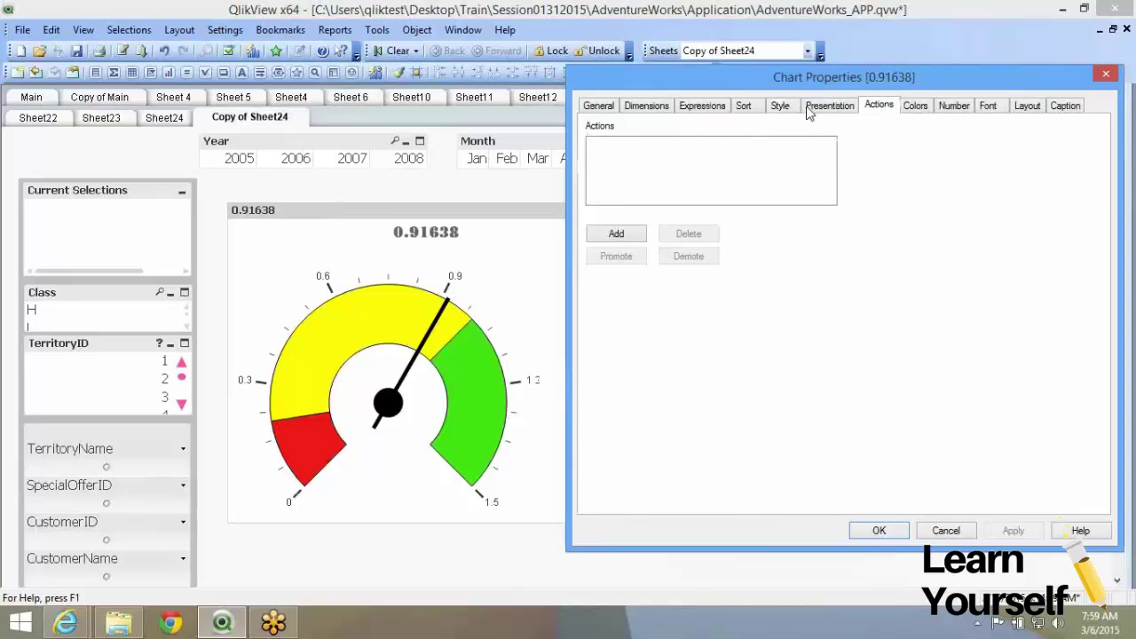
left_click(811, 108)
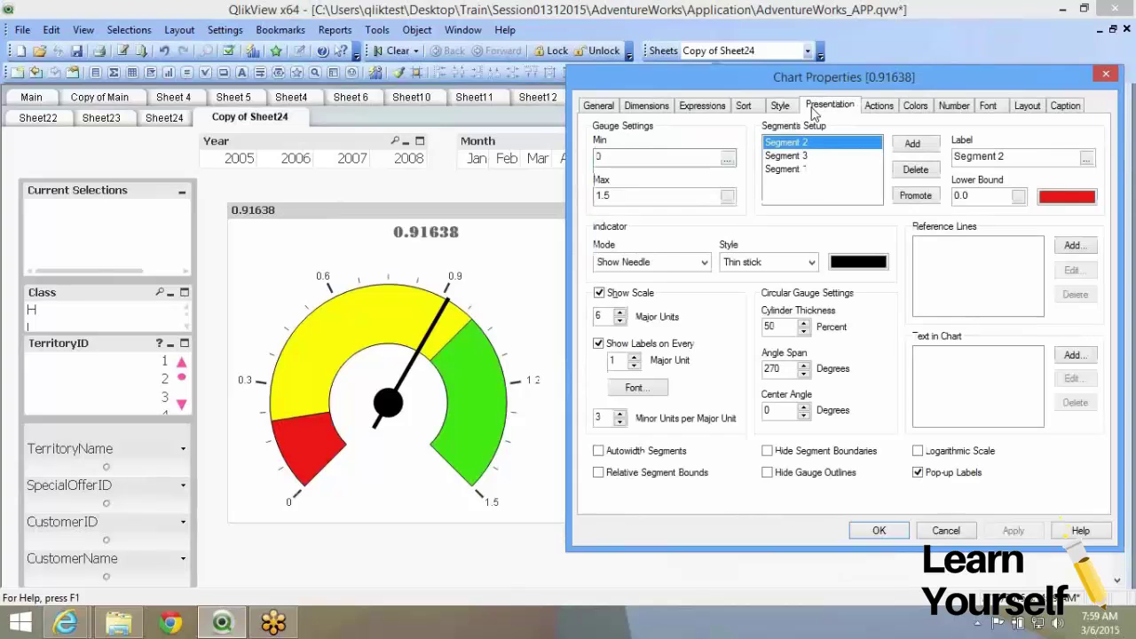
left_click(636, 111)
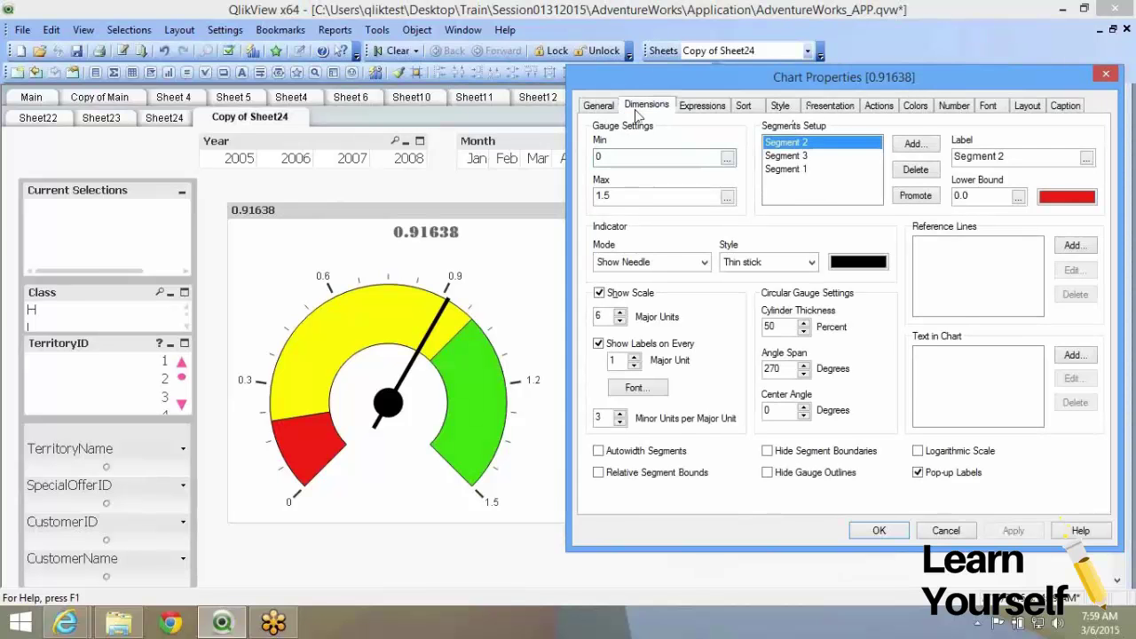
left_click(702, 106)
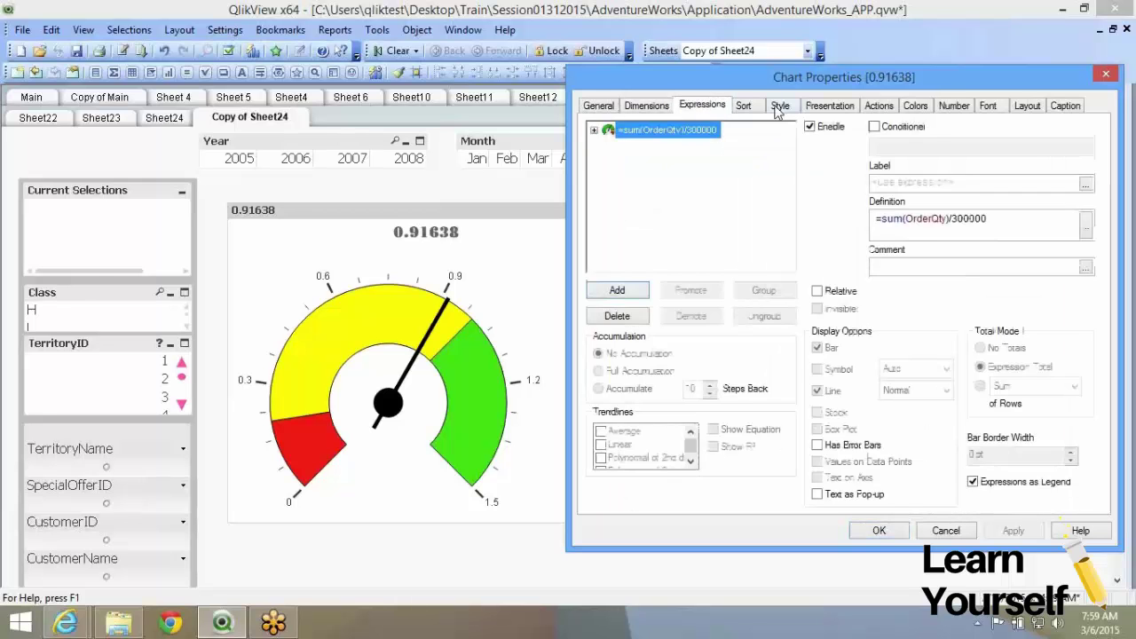
left_click(779, 105)
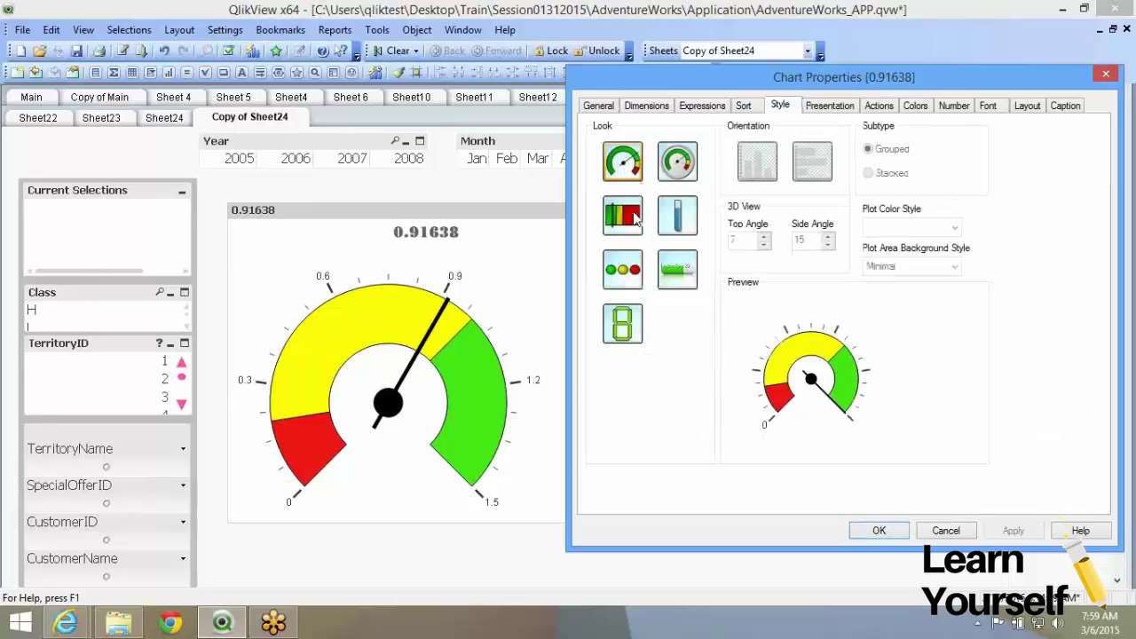
left_click(636, 219)
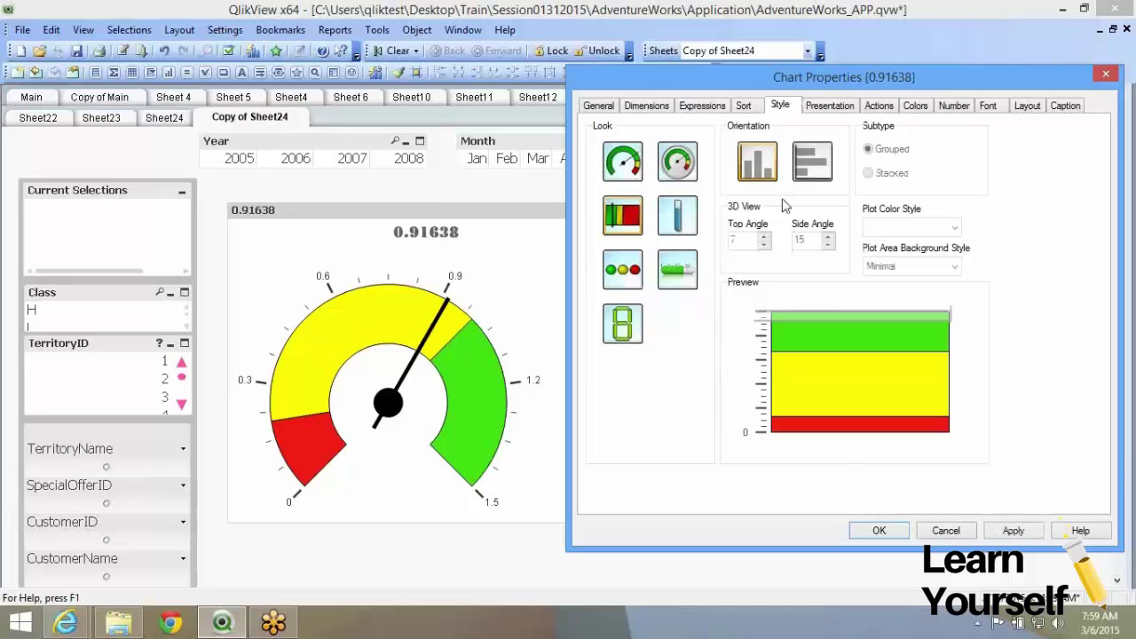
left_click(811, 162)
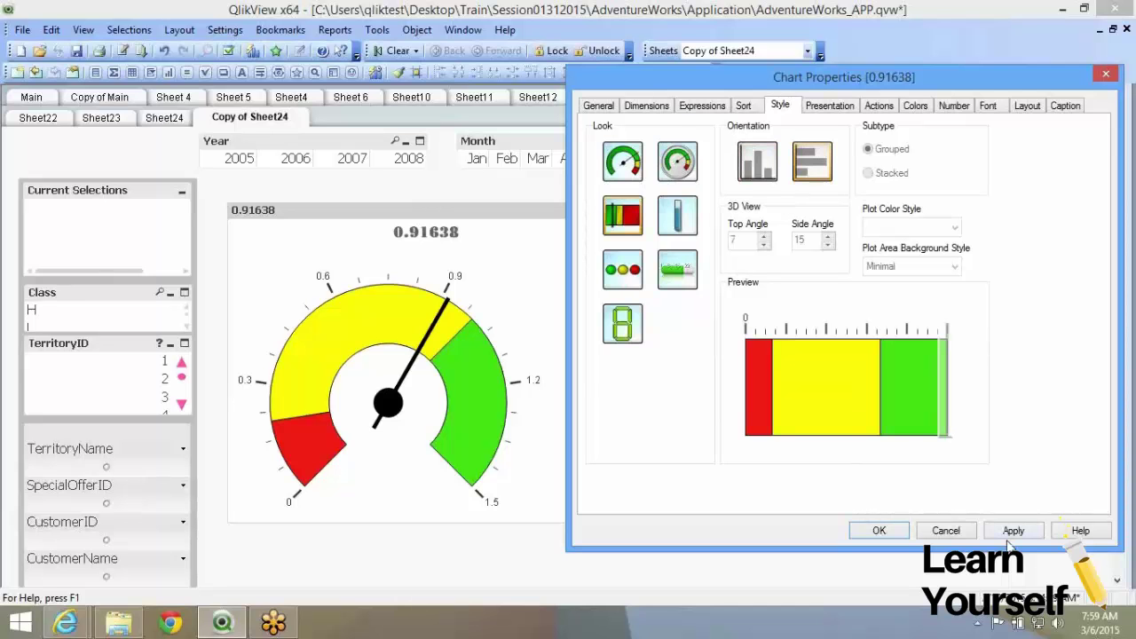
left_click(998, 530)
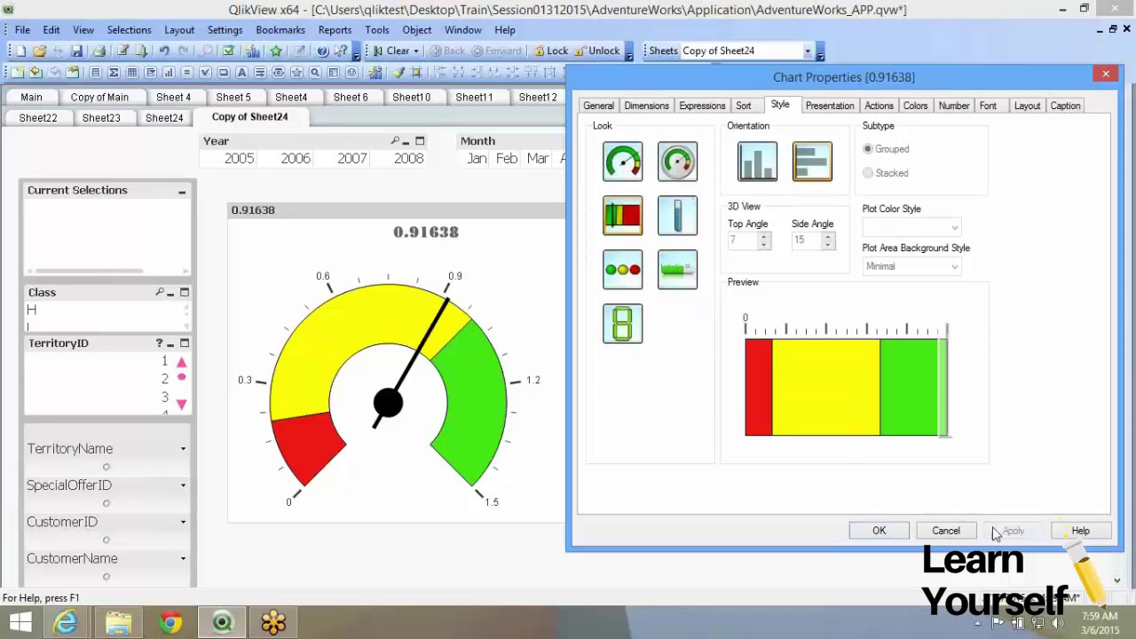
left_click(867, 532)
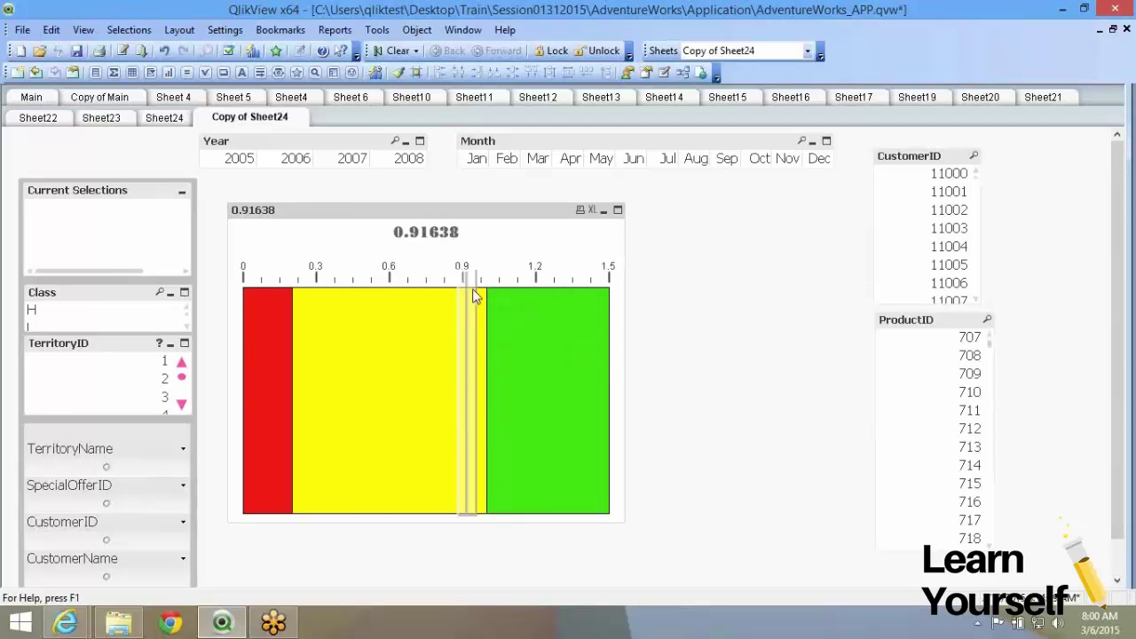
- Set the linear gauge's indicator style to Arrow, and change its orientation to vertical and accept it
right_click(478, 359)
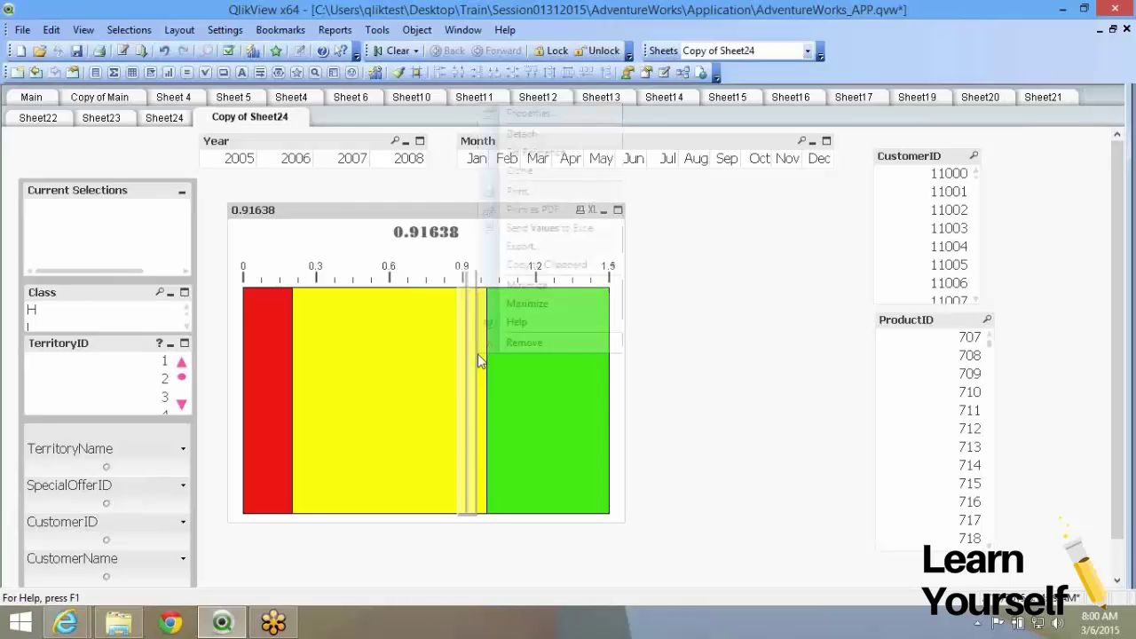
left_click(571, 123)
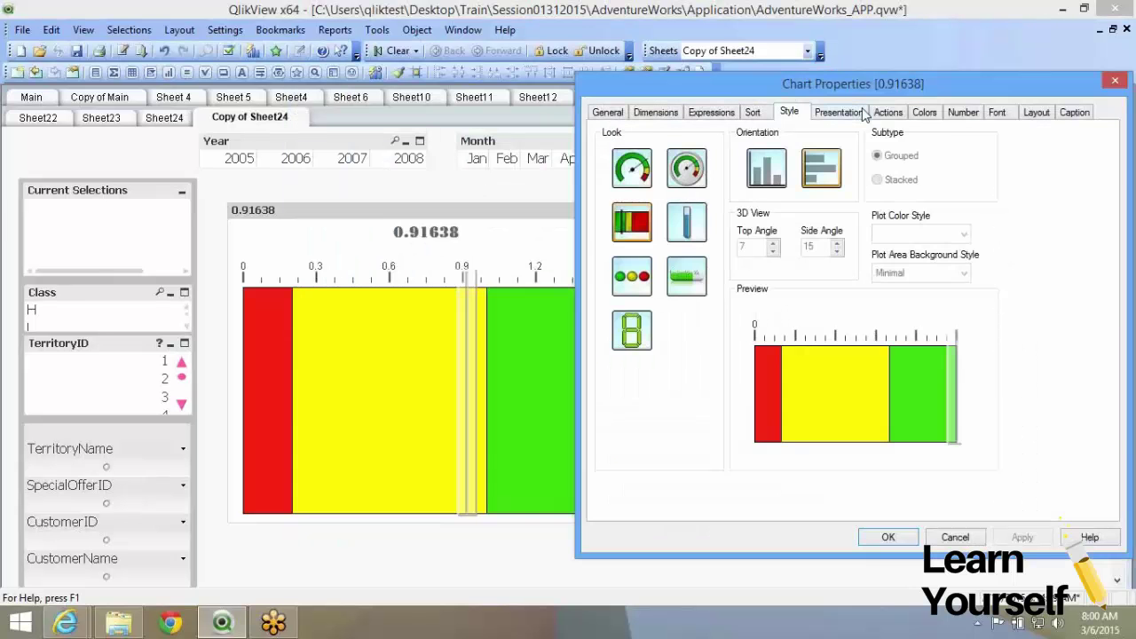
left_click(772, 268)
left_click(754, 286)
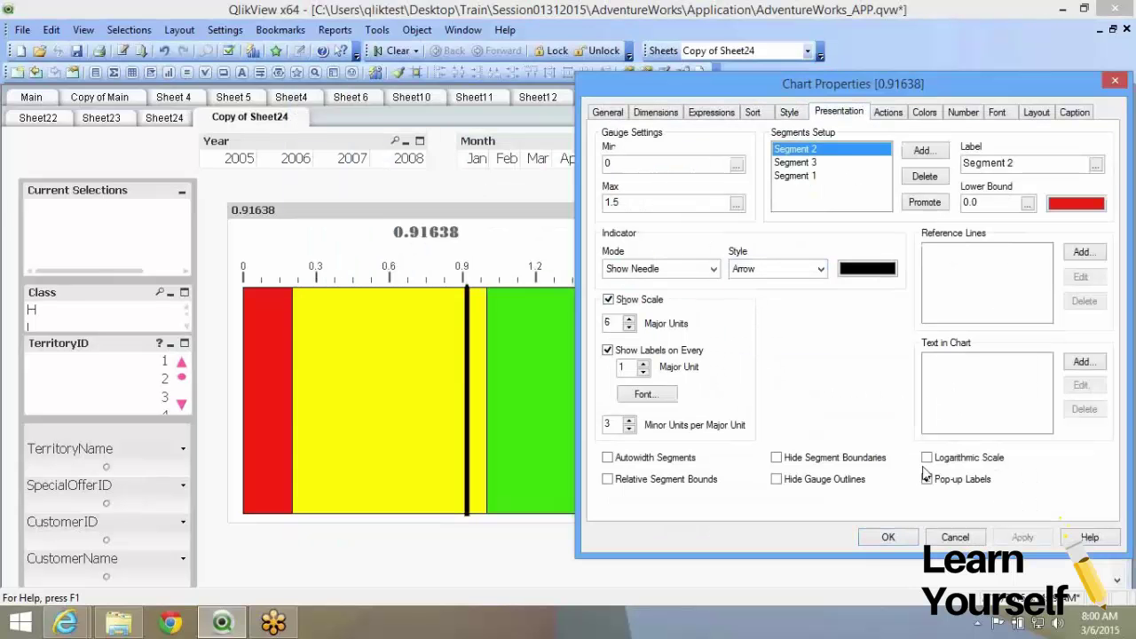
left_click(899, 547)
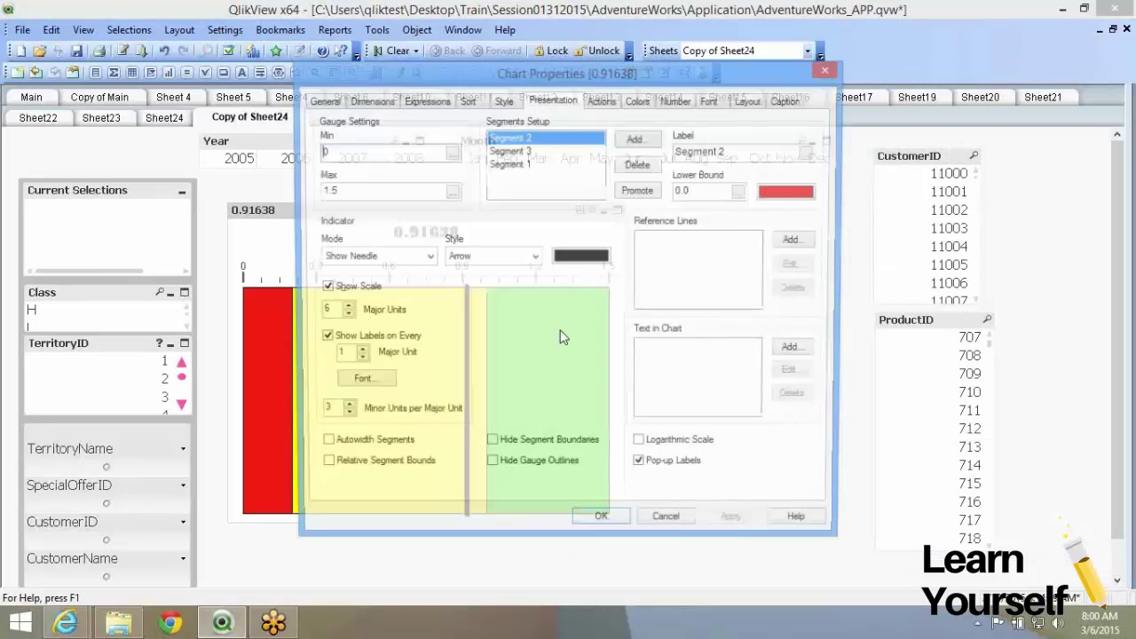
left_click(497, 164)
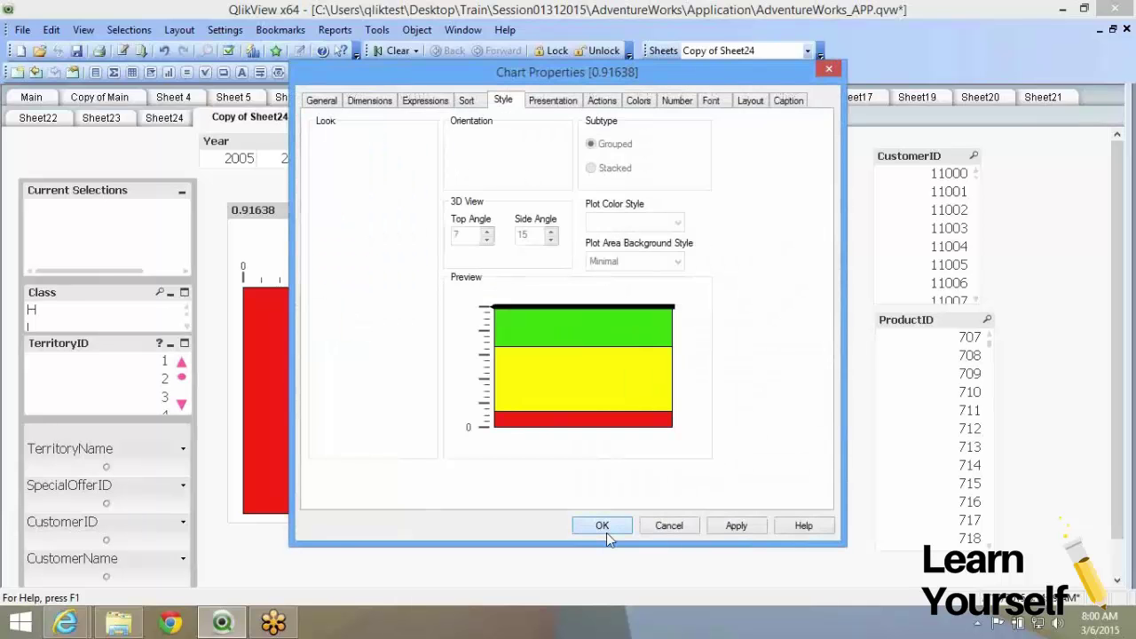
left_click(602, 526)
- Change the gauge's look to the test tube and accept it, and make the chart frame narrower and slightly taller
right_click(568, 230)
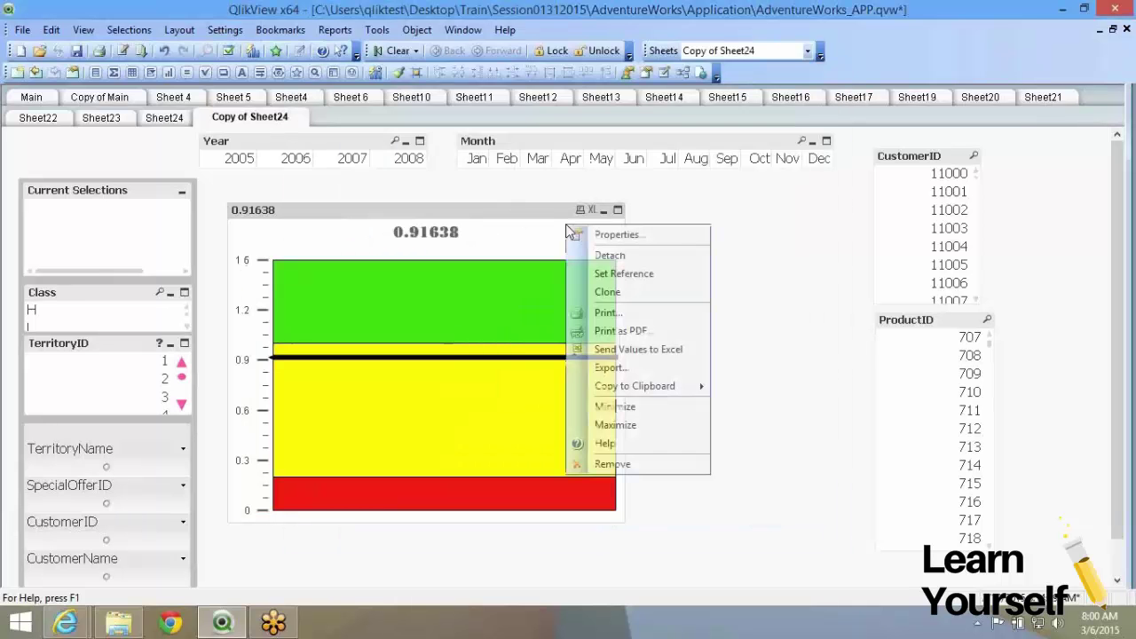
left_click(570, 236)
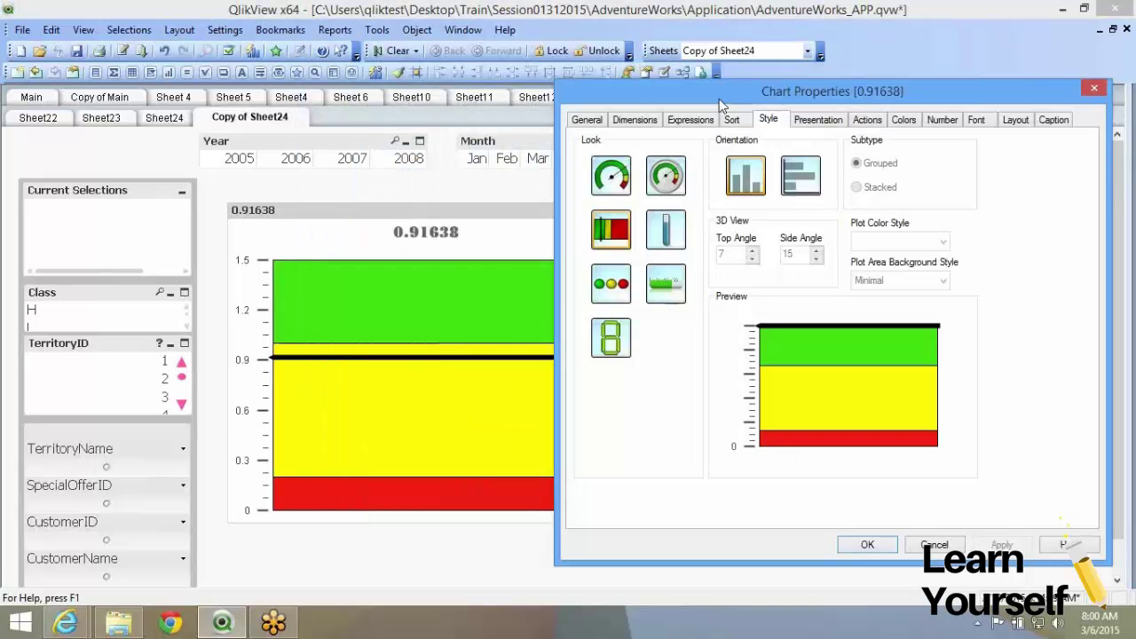
left_click(867, 545)
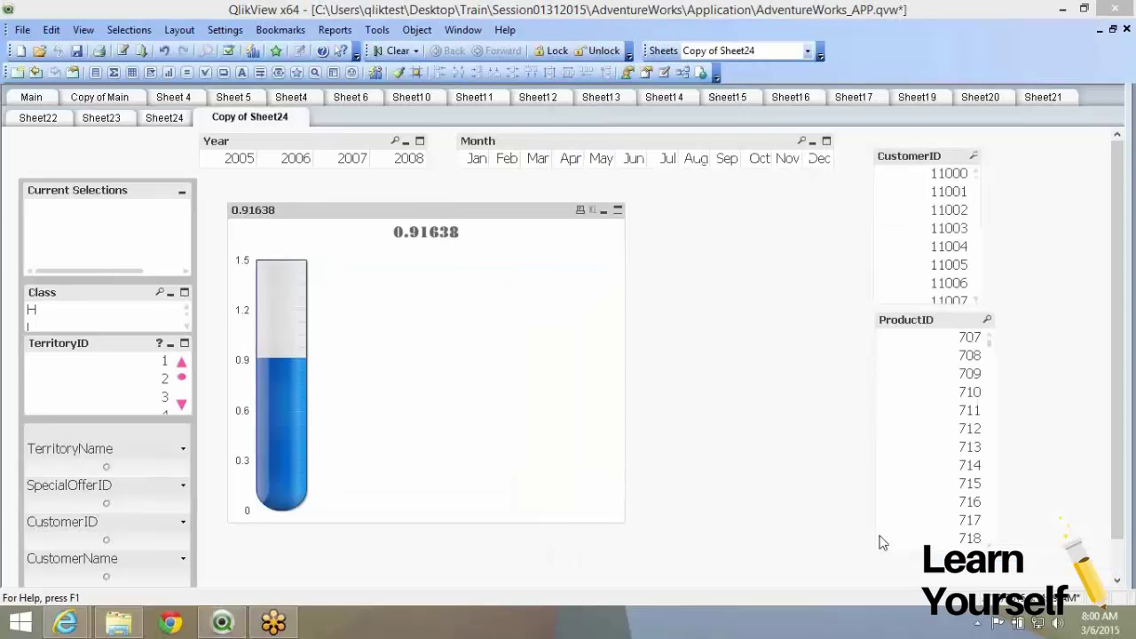
left_click_drag(626, 519, 548, 536)
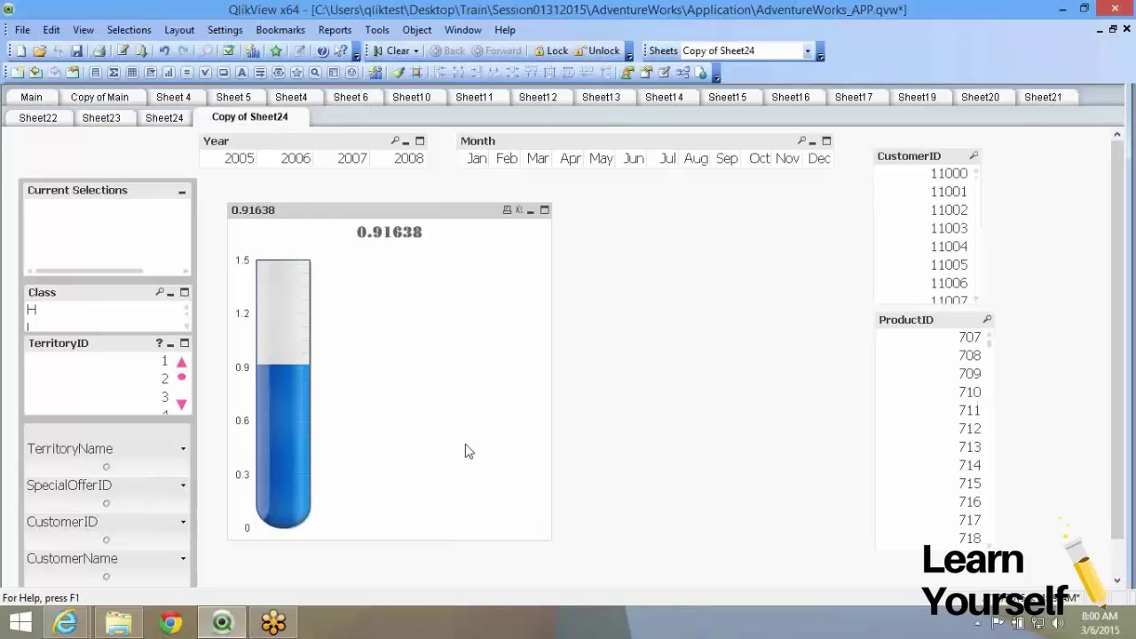
- Set the test tube gauge's fixed base color to orange (255, 128, 0) and apply it
right_click(453, 329)
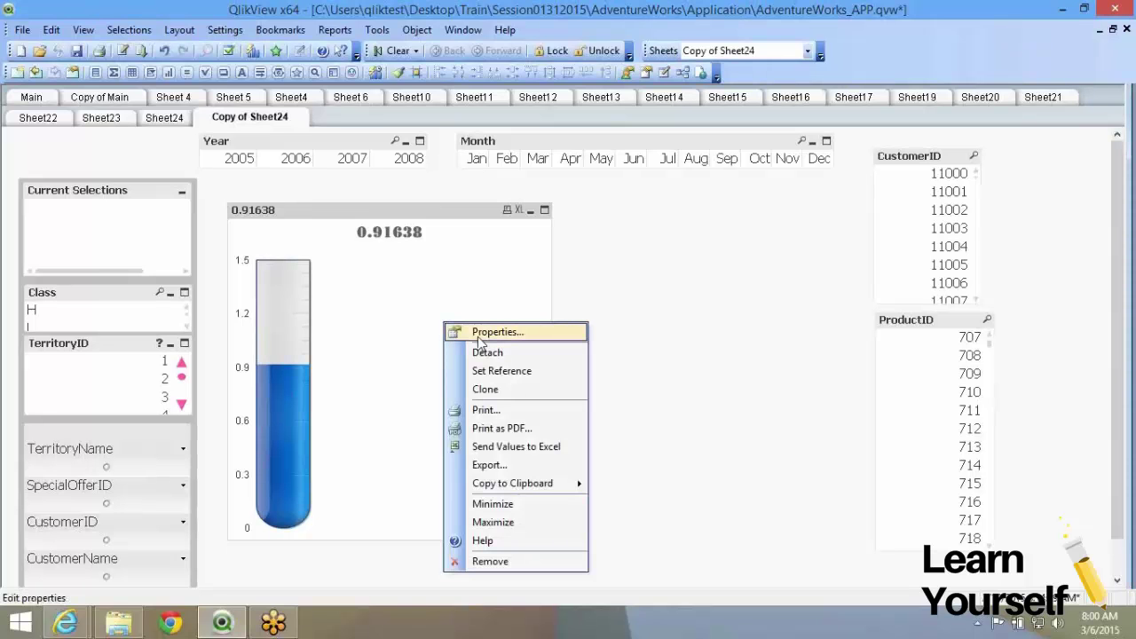
left_click(479, 336)
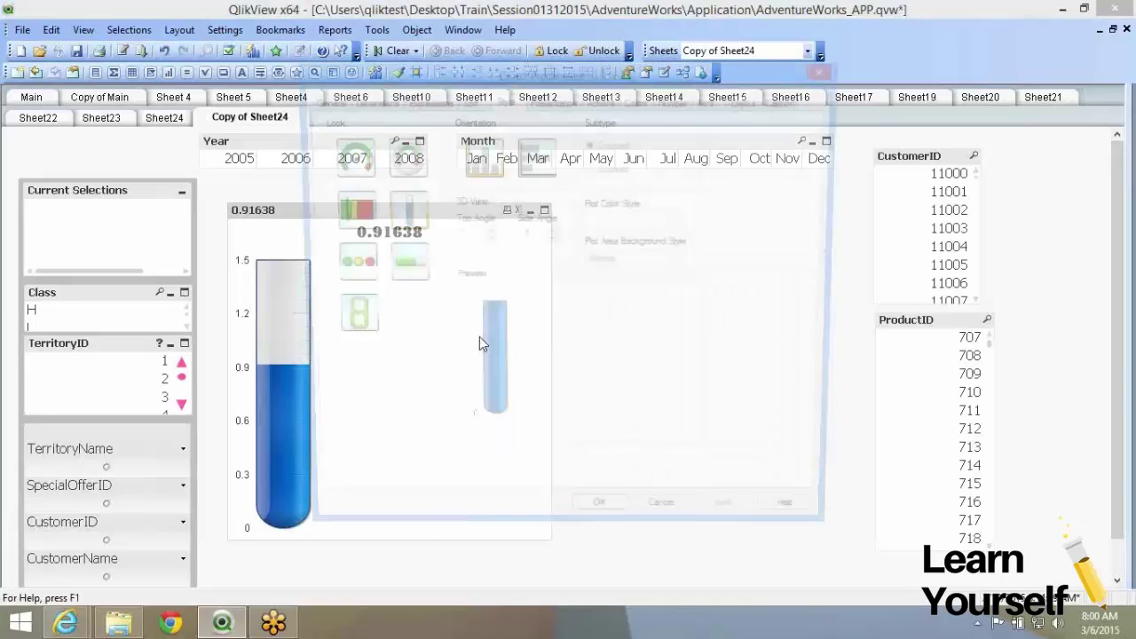
left_click(553, 99)
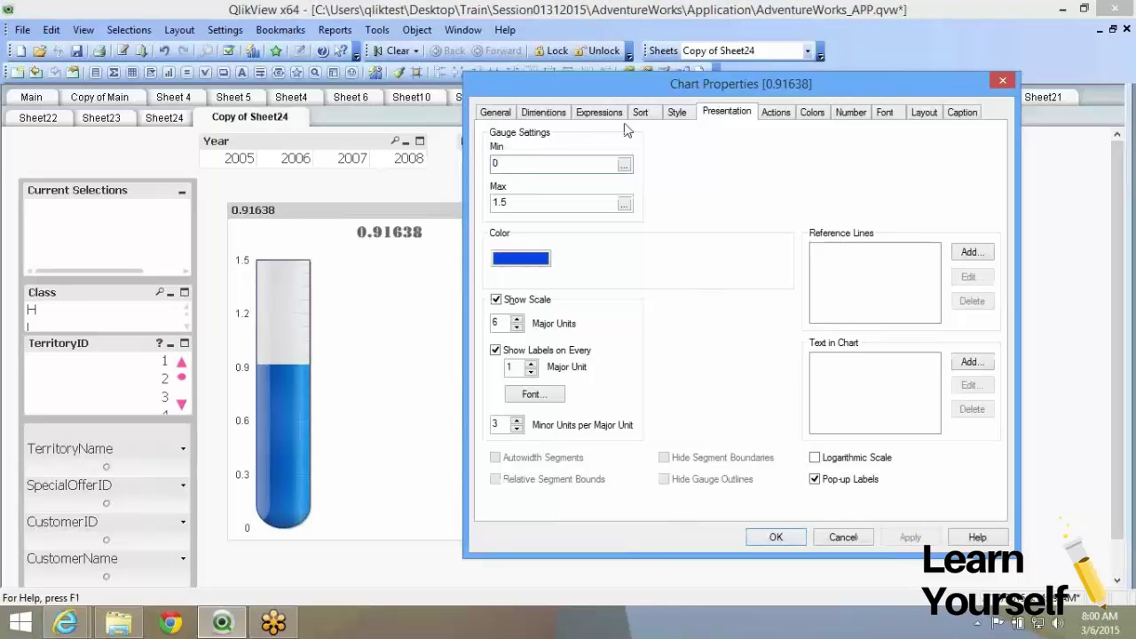
left_click(520, 259)
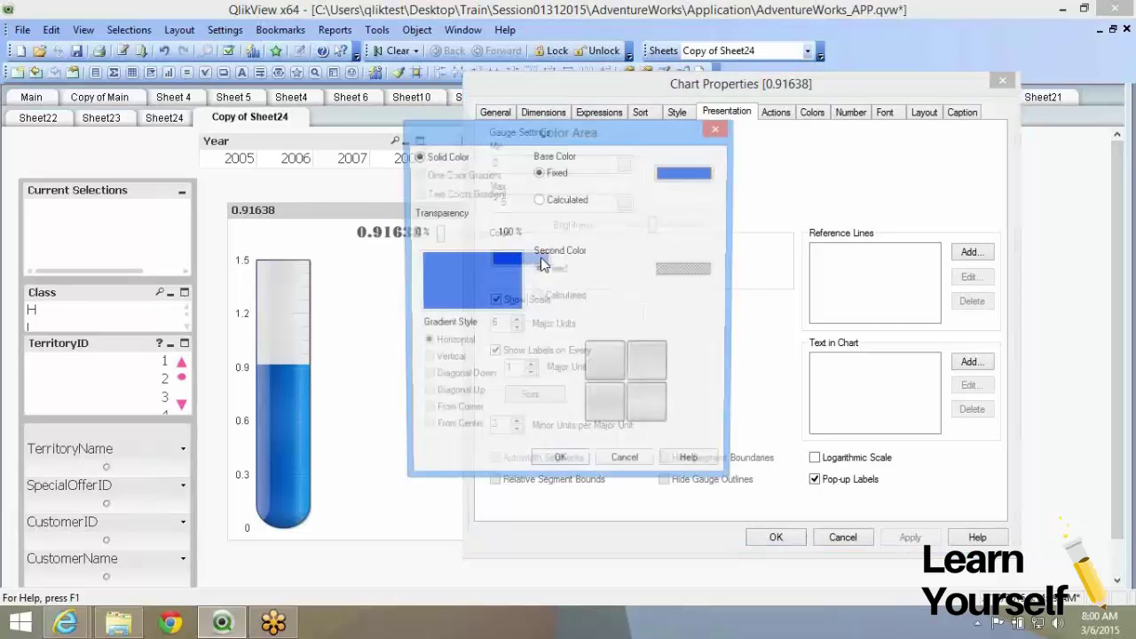
left_click(707, 175)
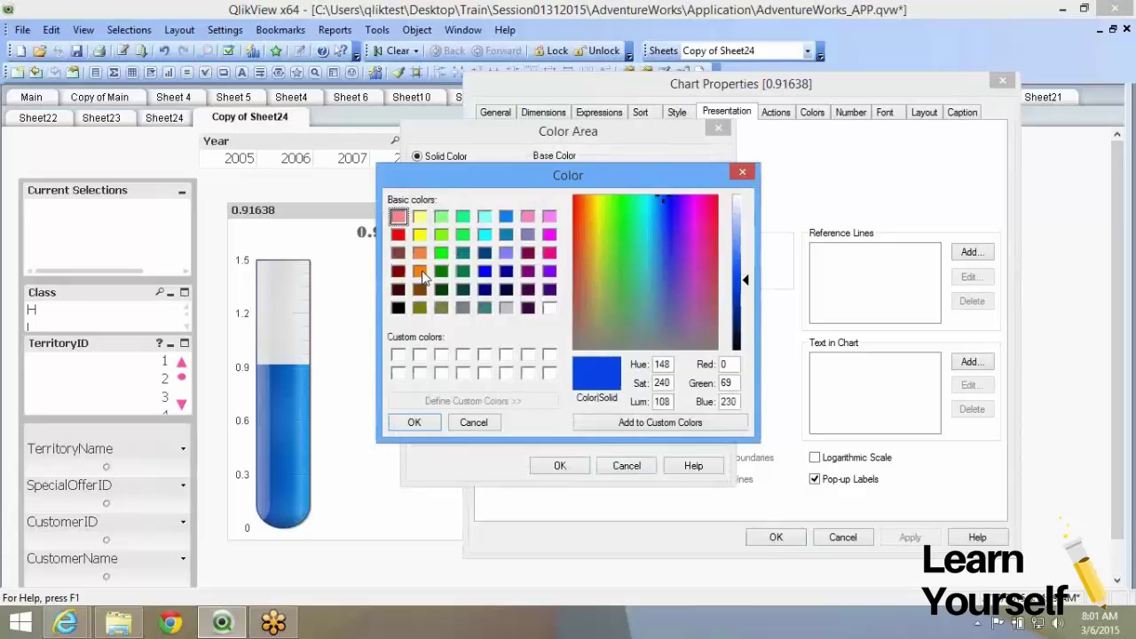
left_click(420, 271)
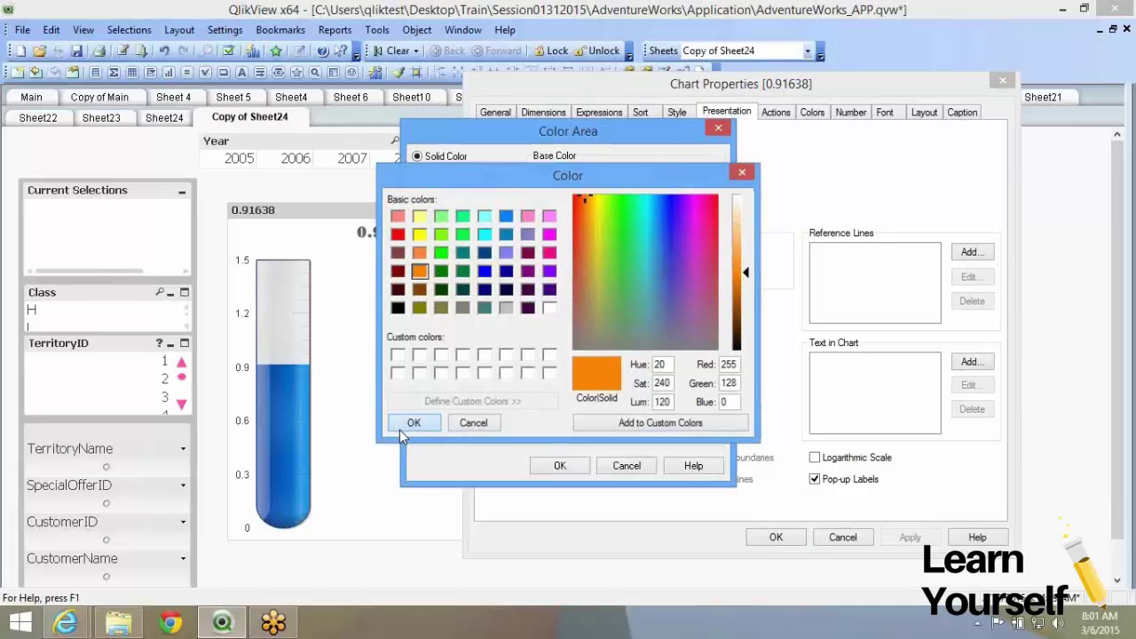
left_click(401, 428)
left_click(560, 465)
left_click(905, 538)
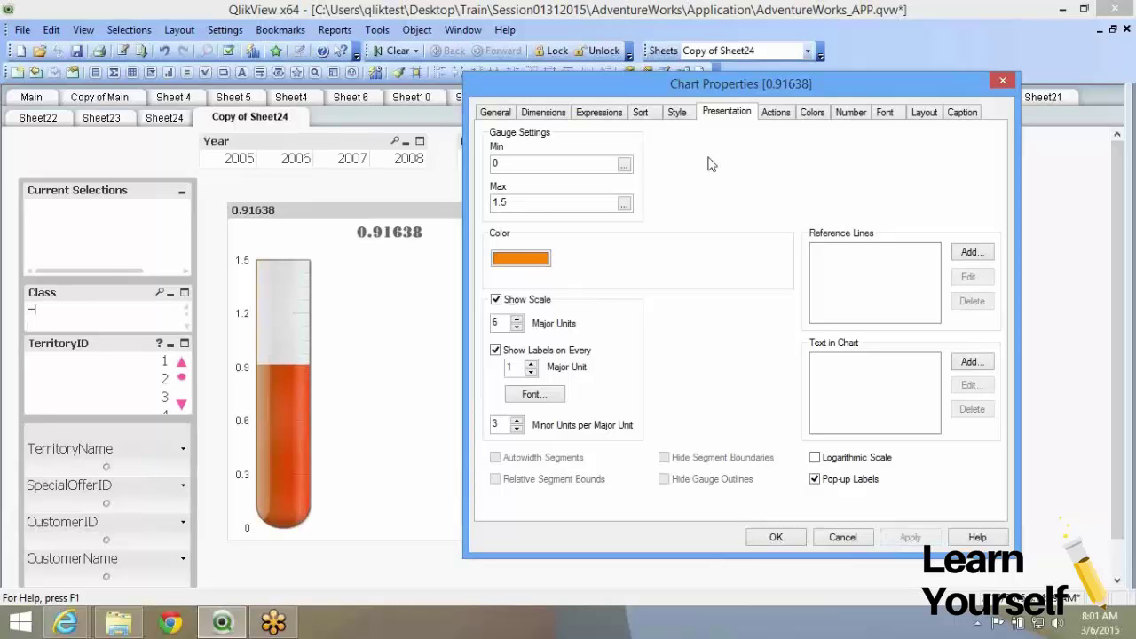
- Change the gauge's look to the vertical traffic light, check its presentation settings and apply it
left_click(678, 114)
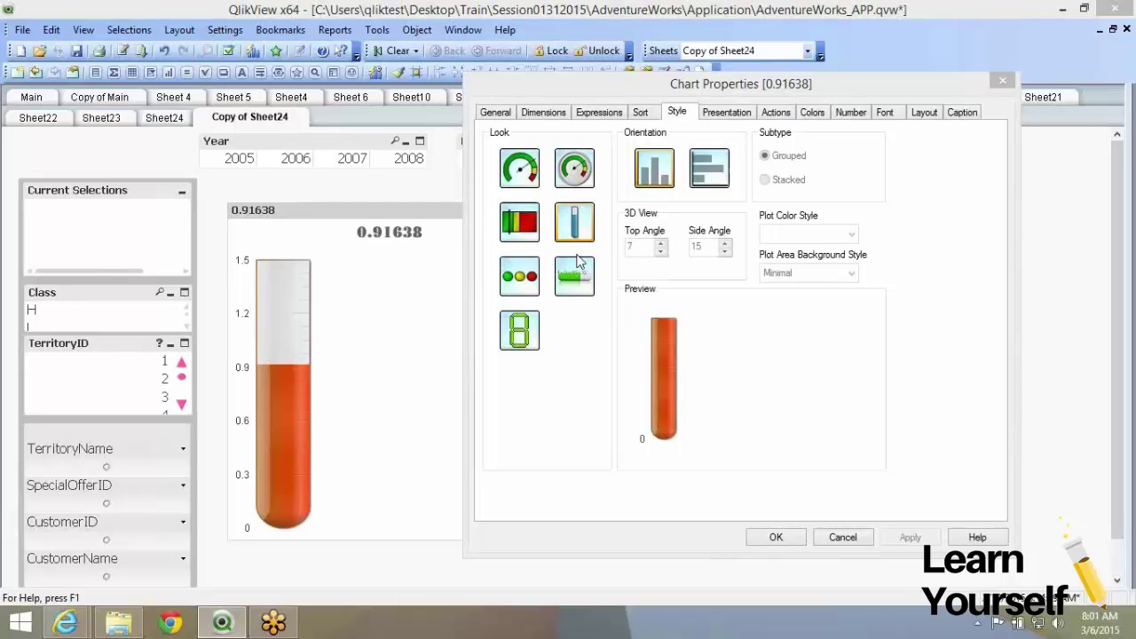
left_click(528, 278)
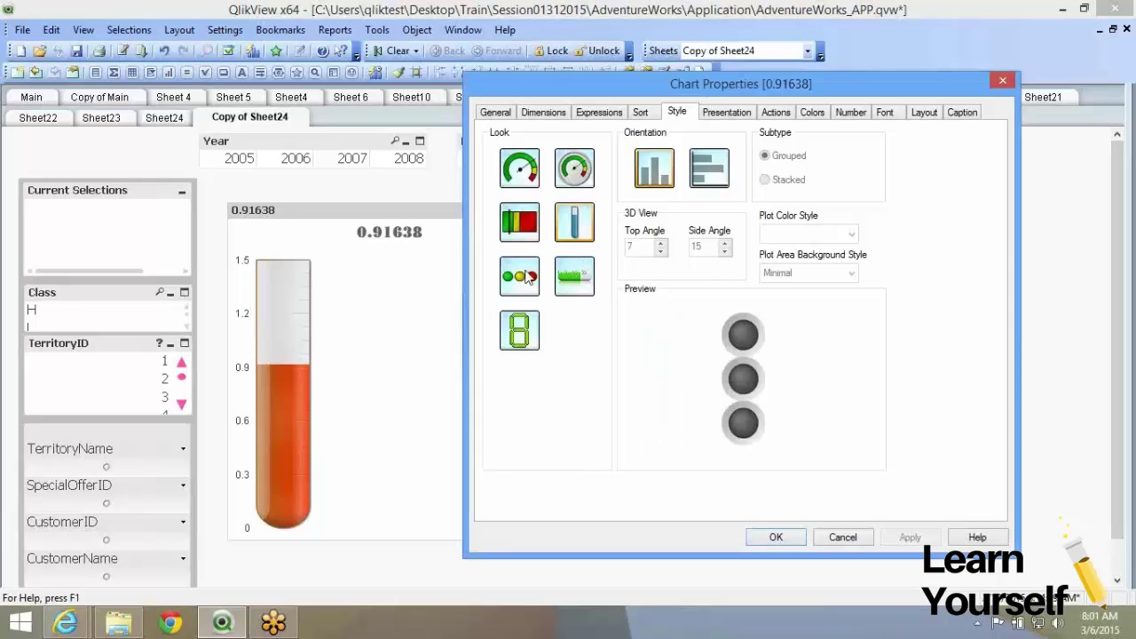
left_click(721, 116)
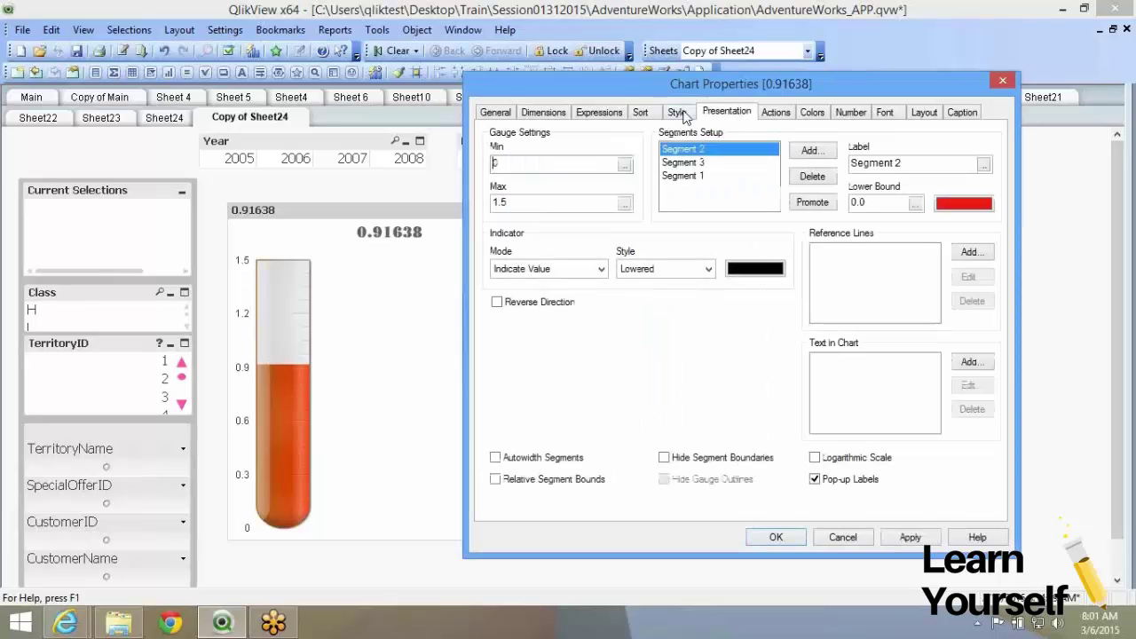
left_click(681, 114)
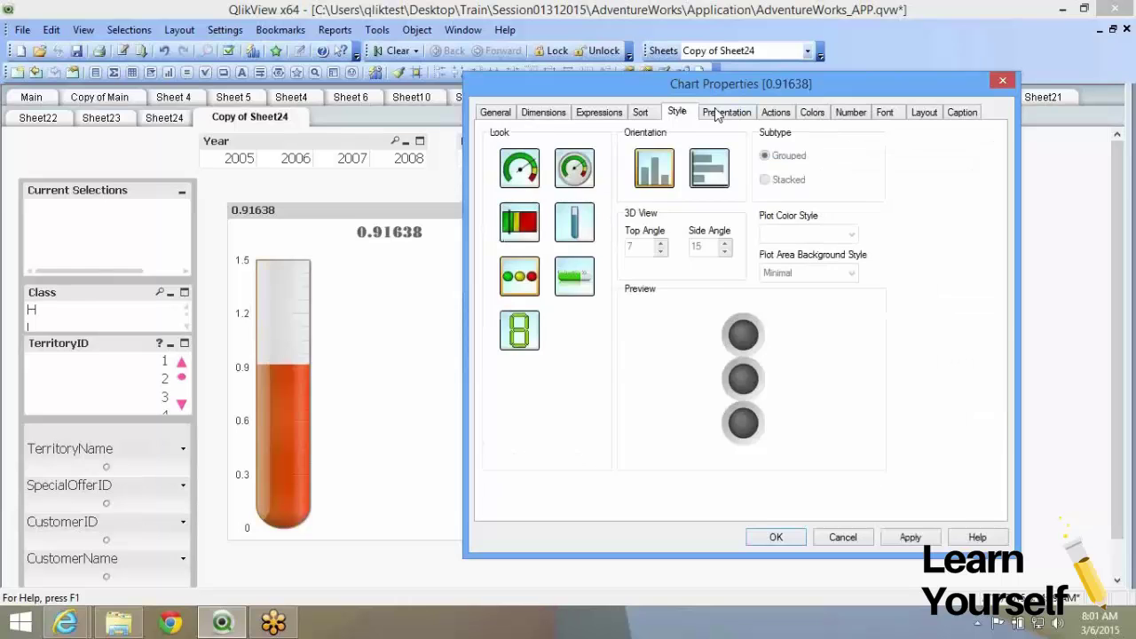
left_click(719, 113)
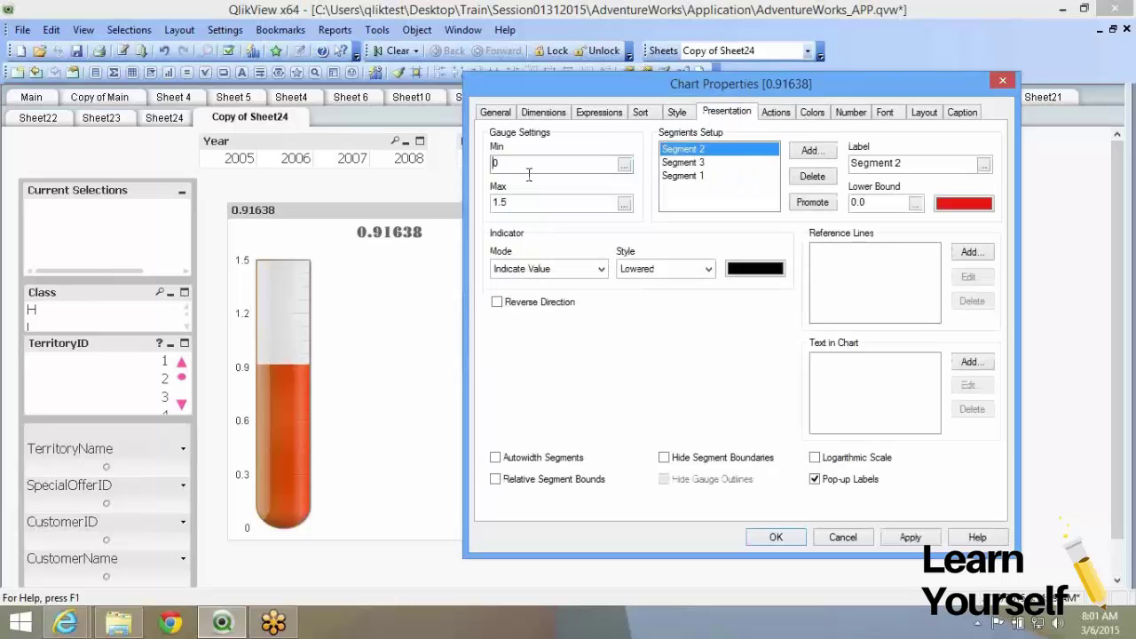
left_click(529, 175)
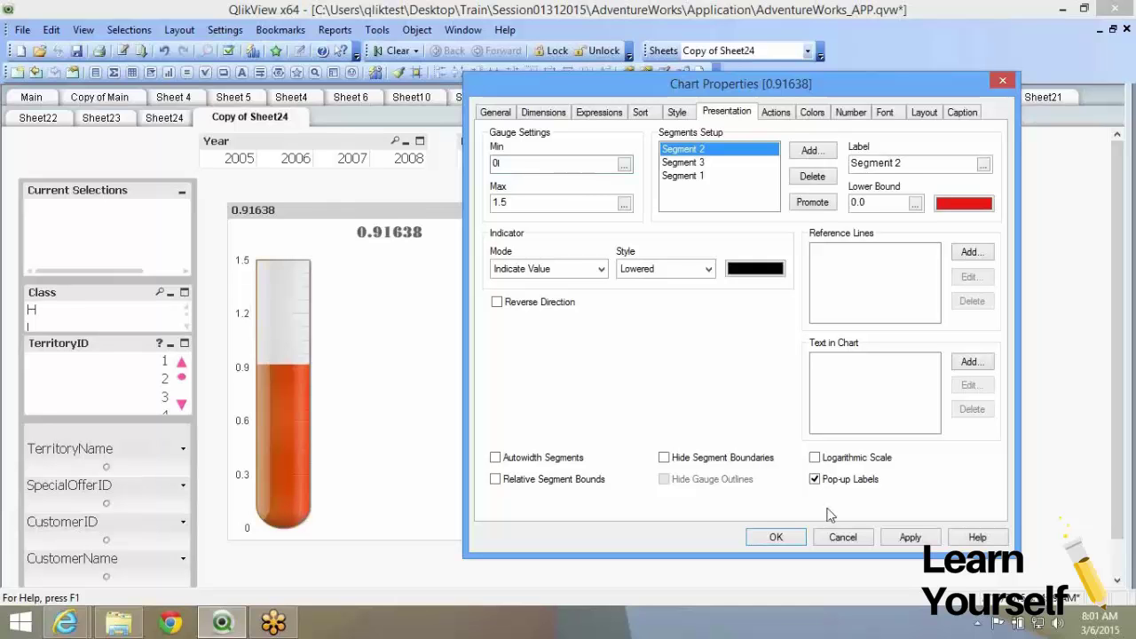
left_click(905, 538)
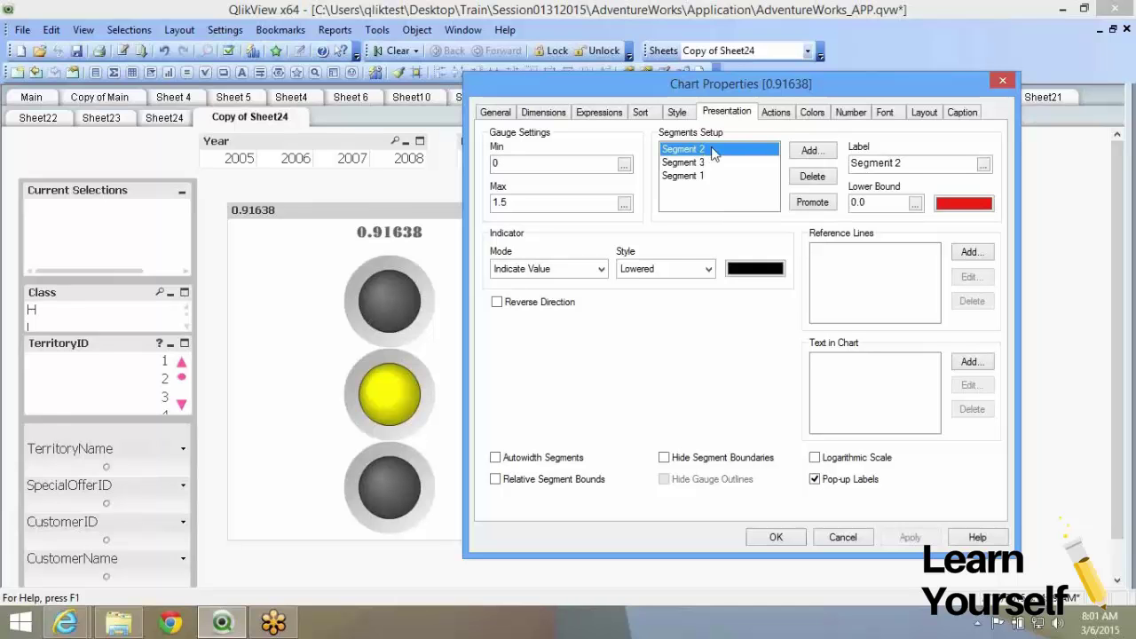
- Compare the lower bounds and colors of Segment 1 and Segment 2 with the gauge's expression definition
left_click(730, 176)
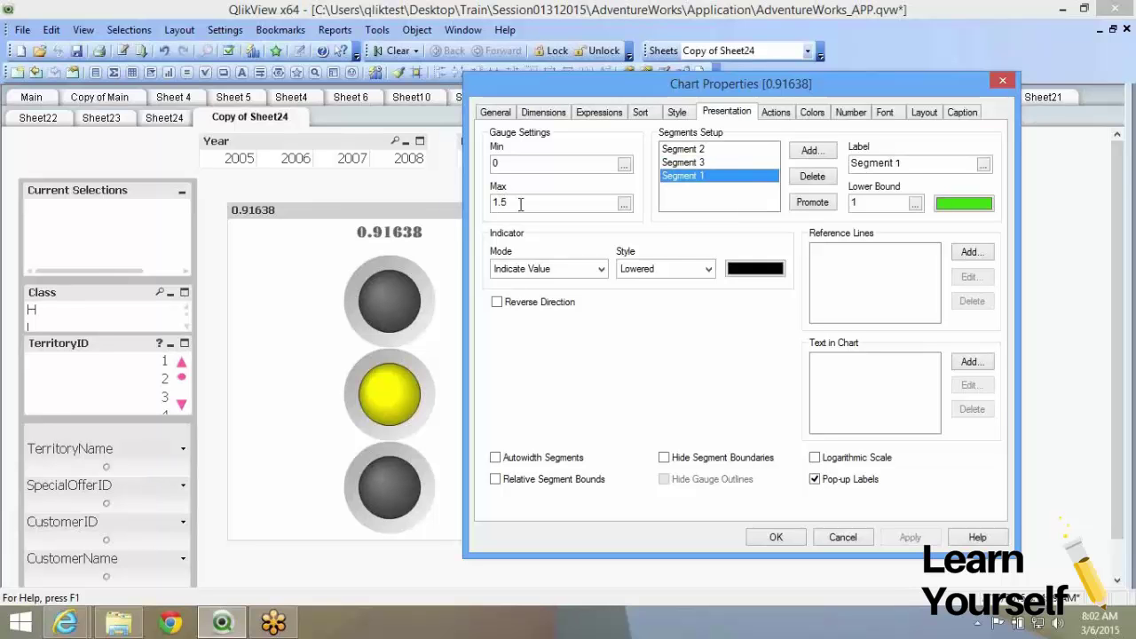
left_click(715, 149)
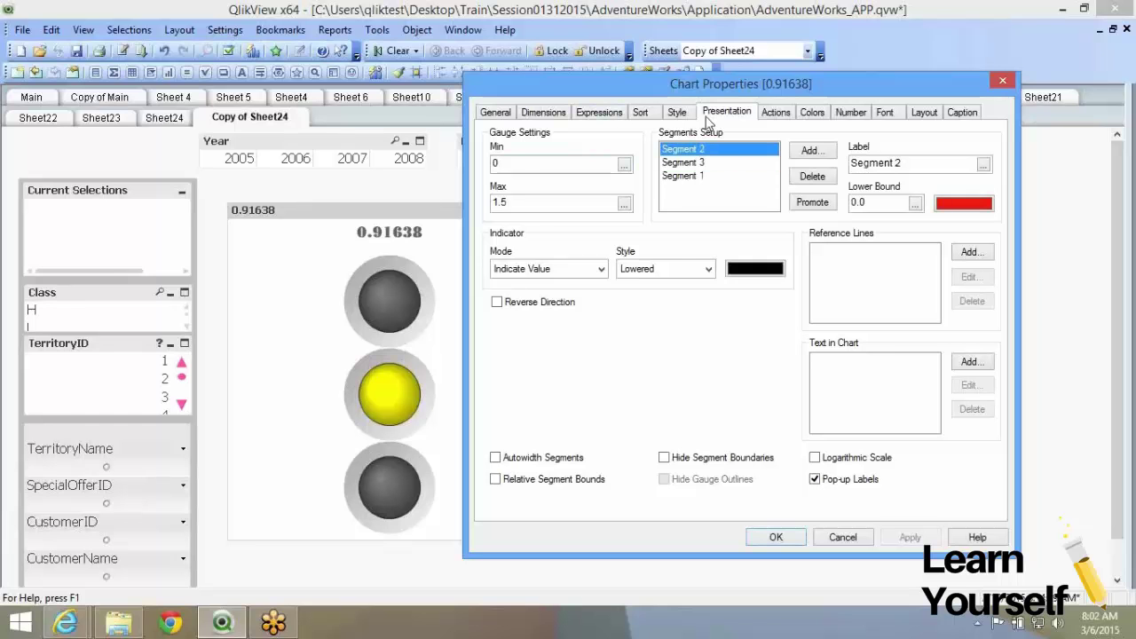
left_click(600, 113)
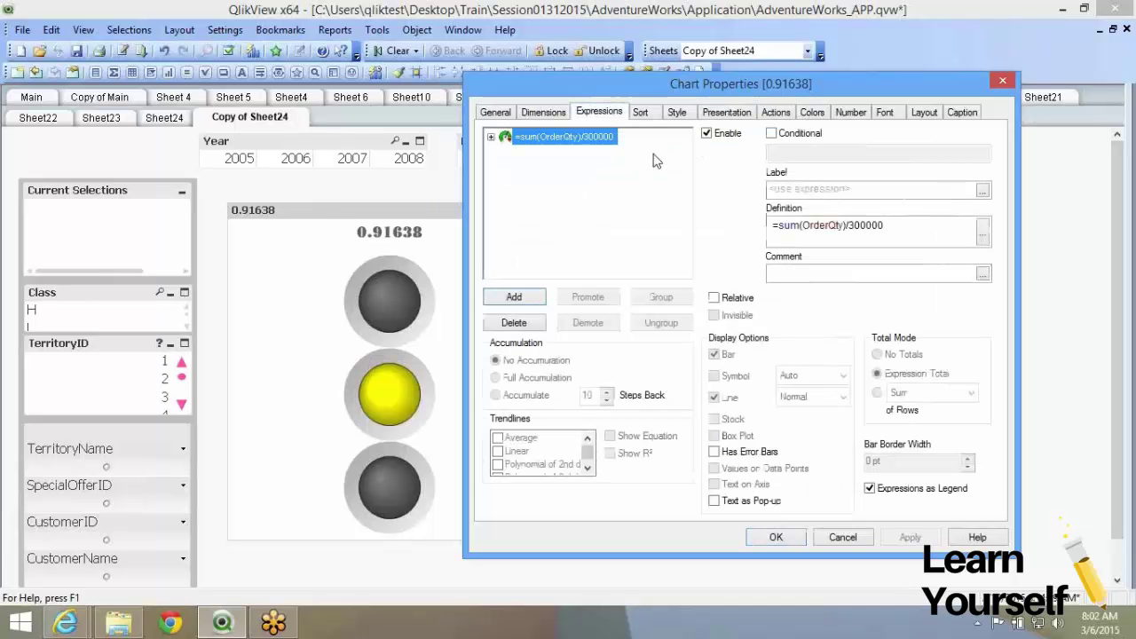
left_click(726, 112)
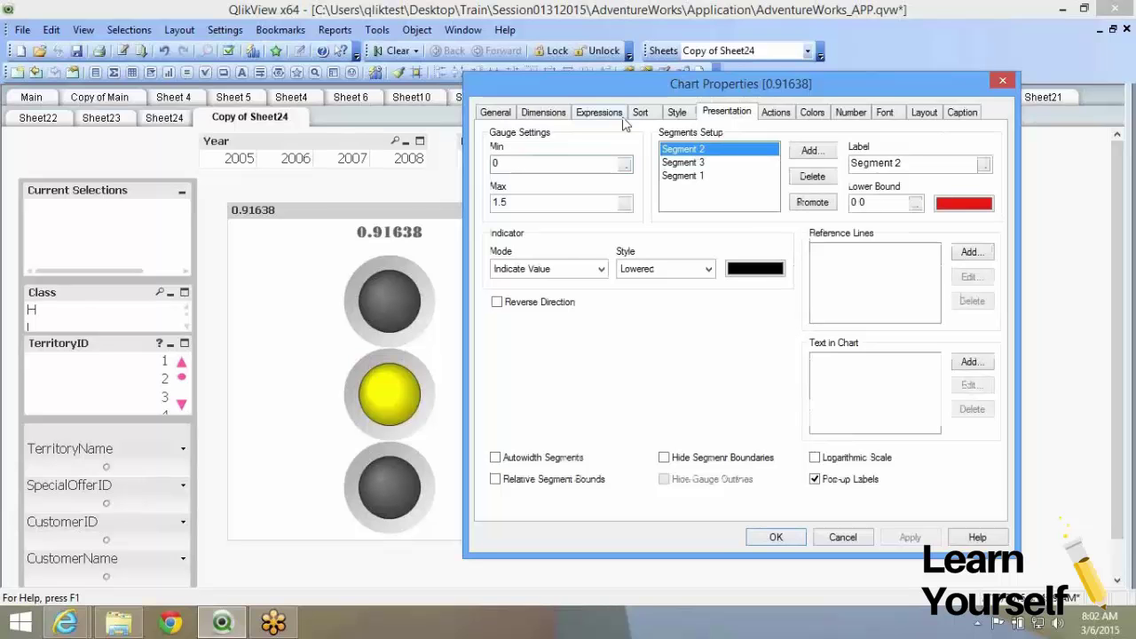
left_click(619, 117)
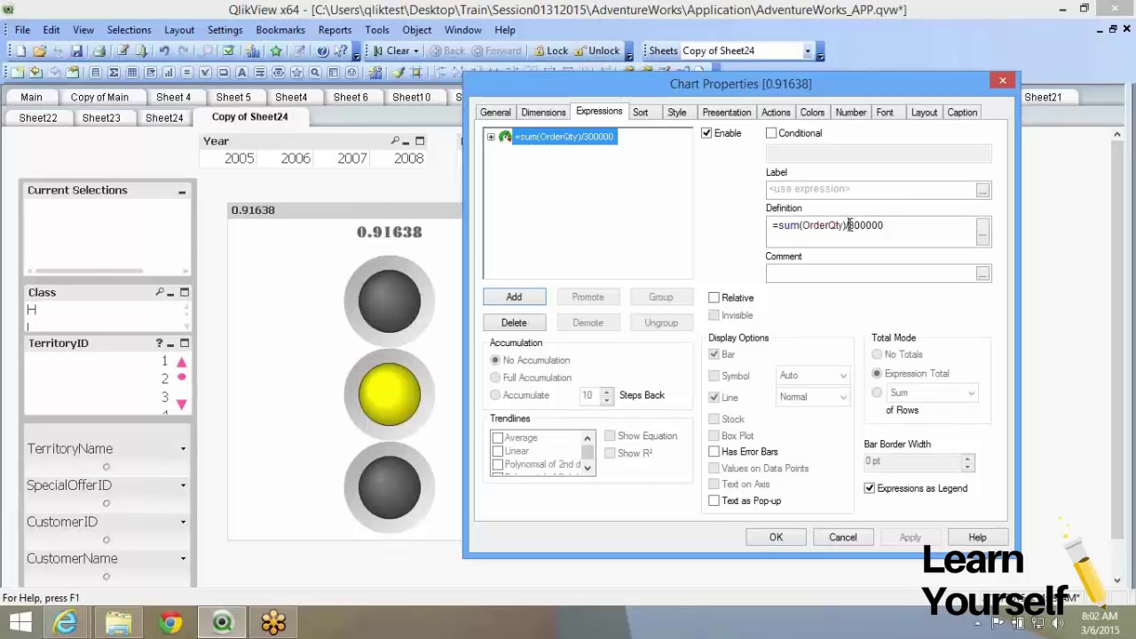
left_click_drag(848, 225, 855, 225)
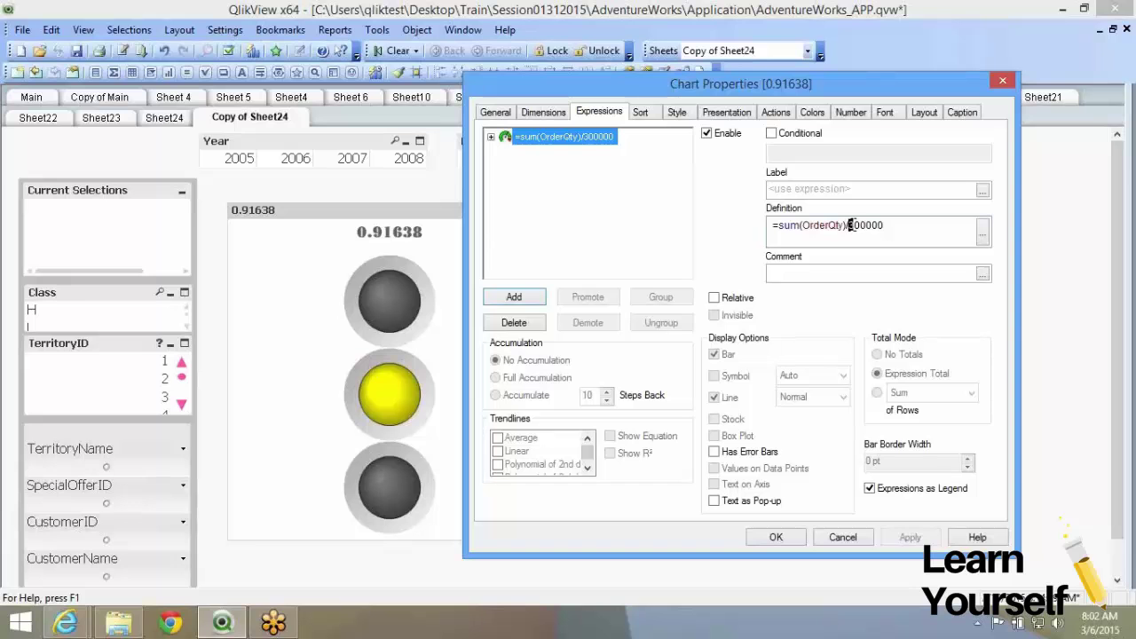
type("7")
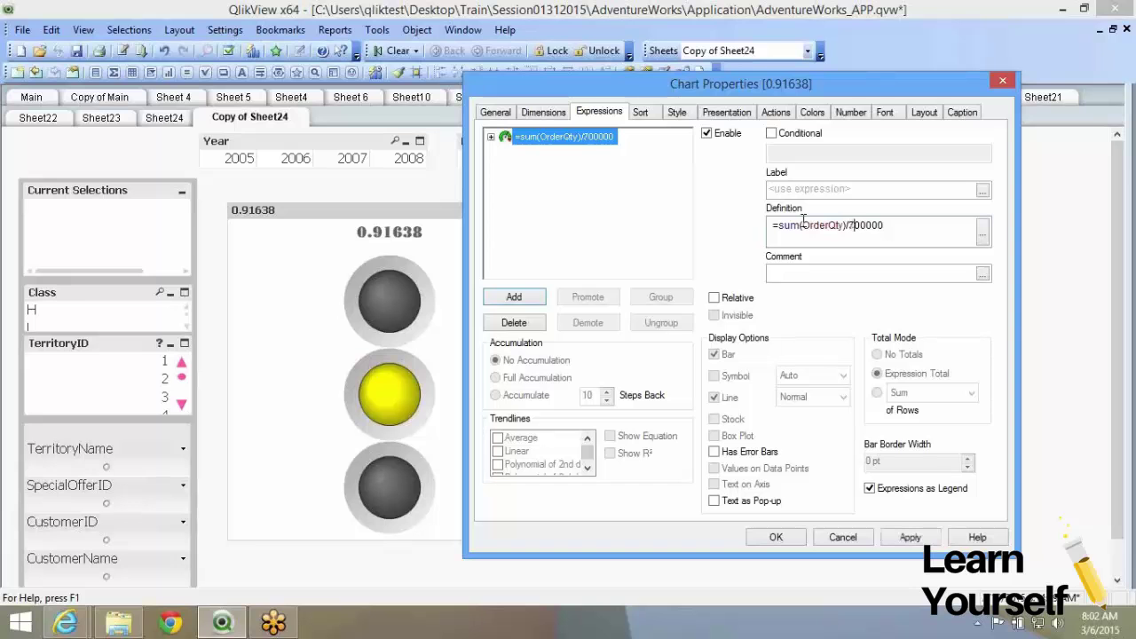
left_click(513, 29)
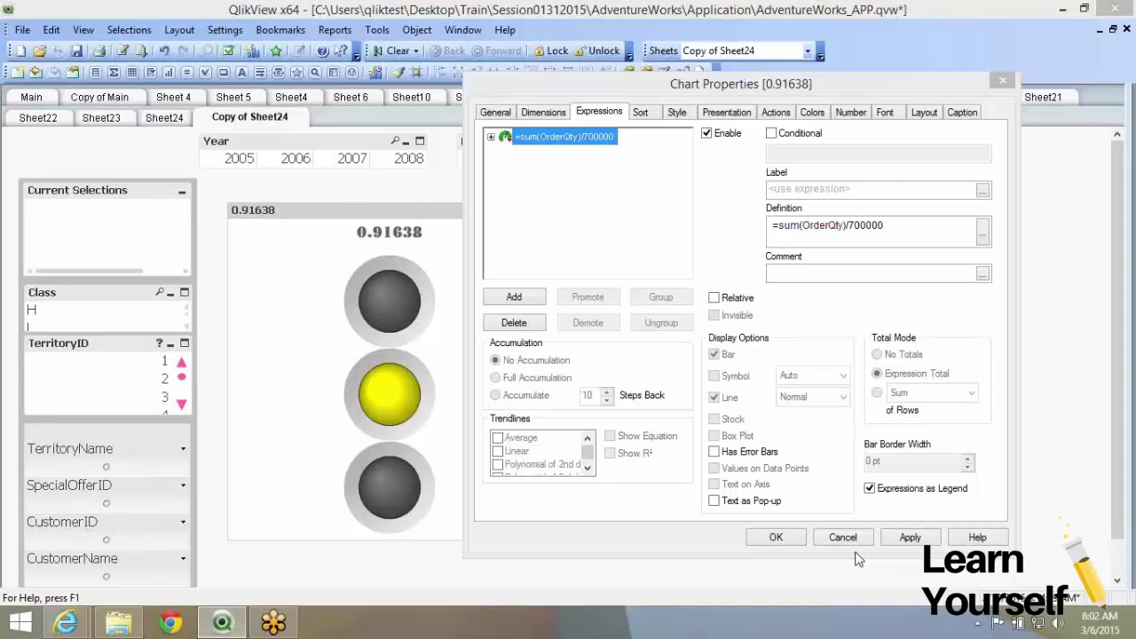
left_click(797, 531)
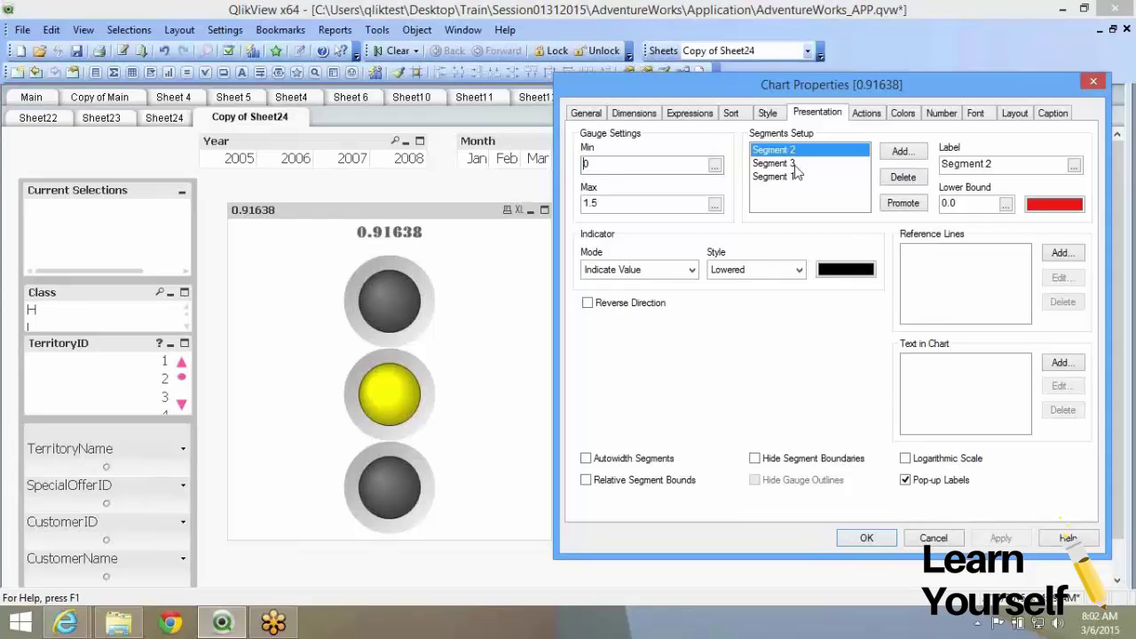
- Check Segment 1's lower bound, and change the gauge expression to =sum(OrderQty)/600000 and apply it
left_click(793, 176)
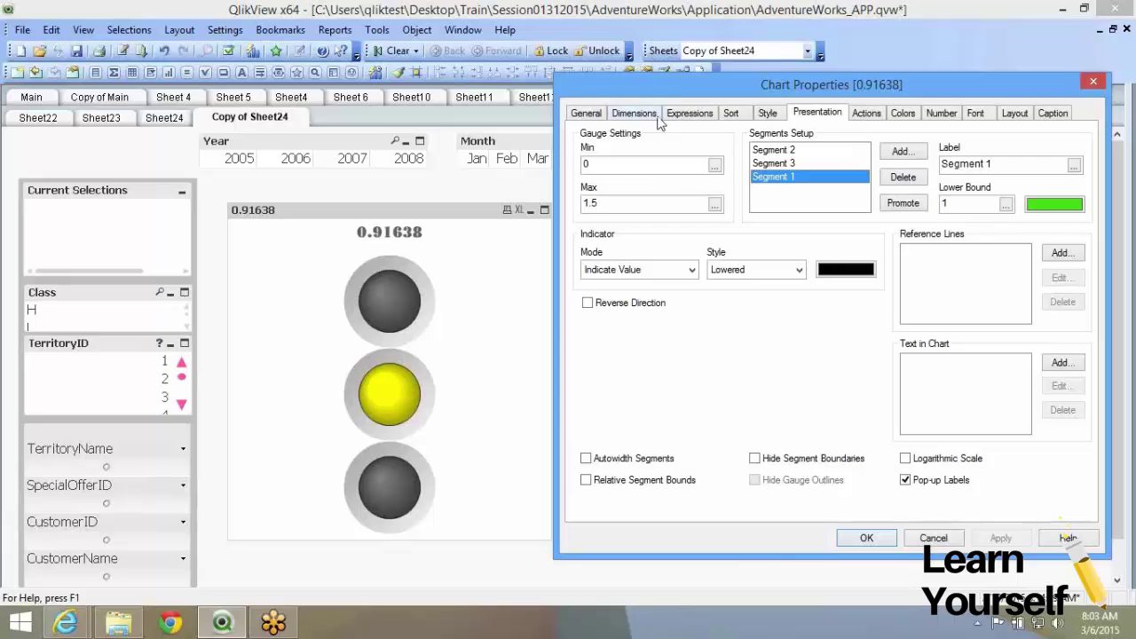
left_click(689, 113)
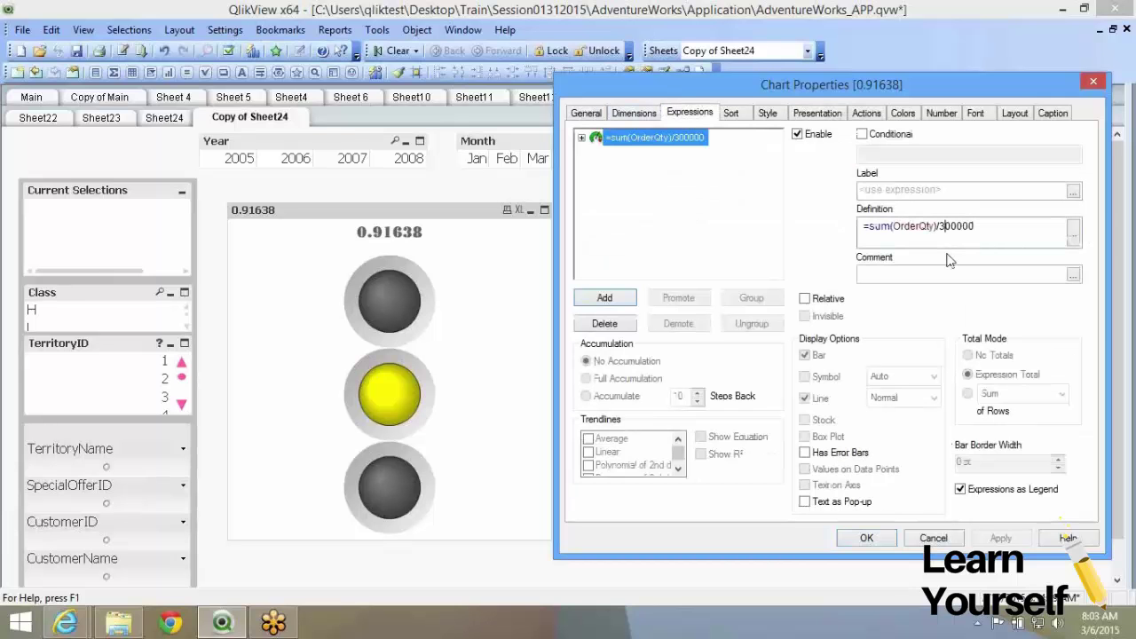
key("BackSpace")
type("6")
left_click(1002, 538)
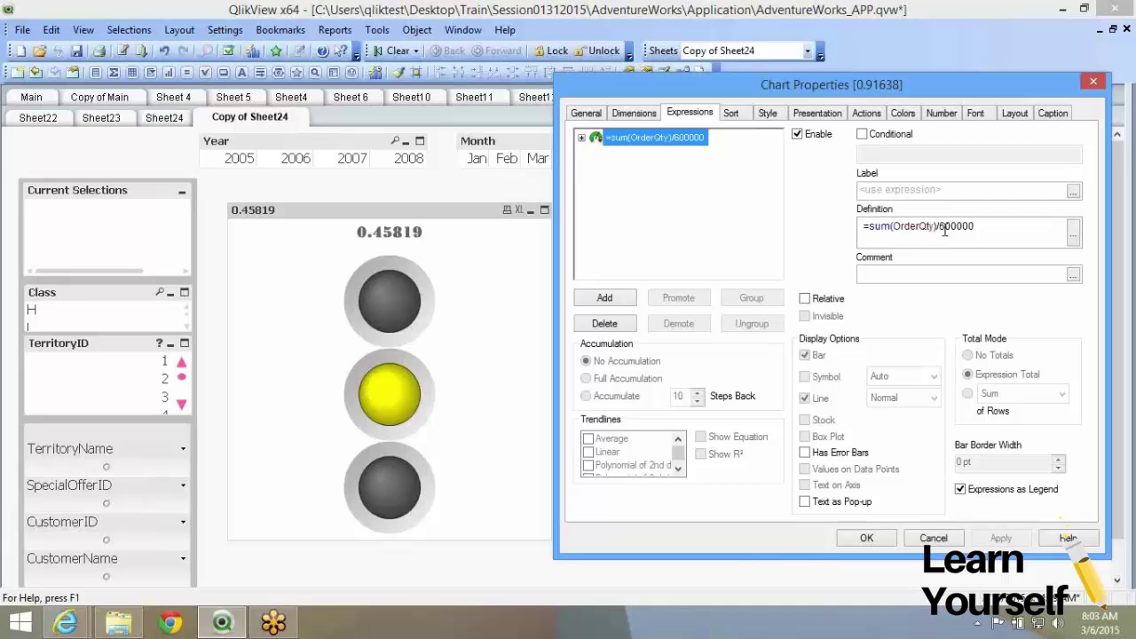
- Change the gauge expression to =sum(OrderQty)/900000 and apply it
left_click(945, 230)
key("BackSpace")
type("9")
key("alt+a")
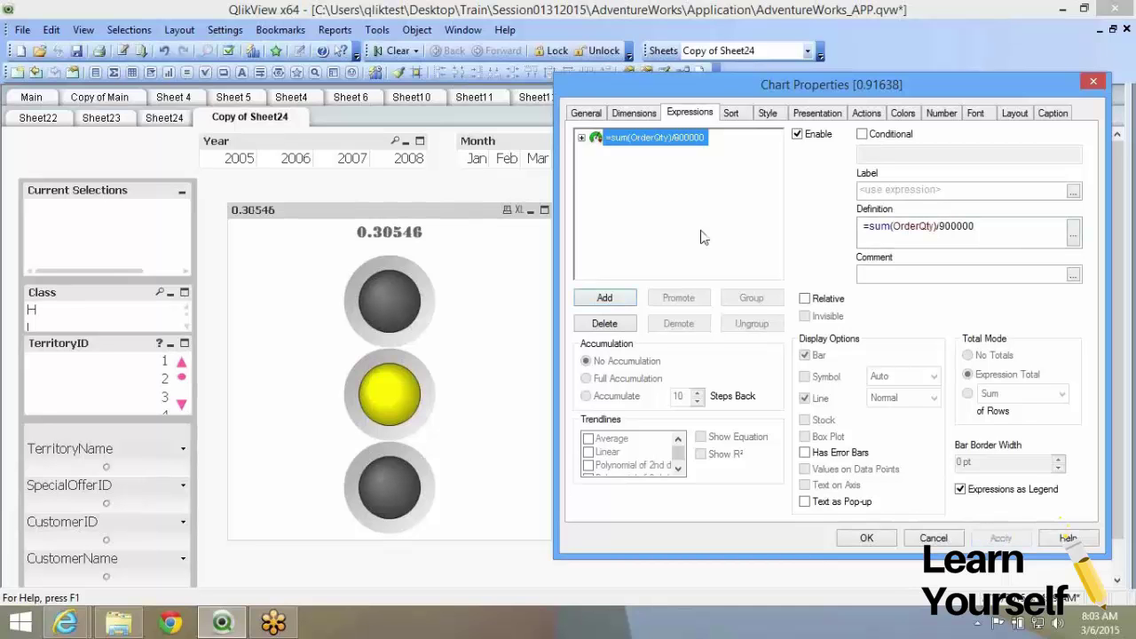
- Raise the divisor in the gauge expression to 1500000 and apply the change
left_click_drag(939, 228, 945, 229)
type("15")
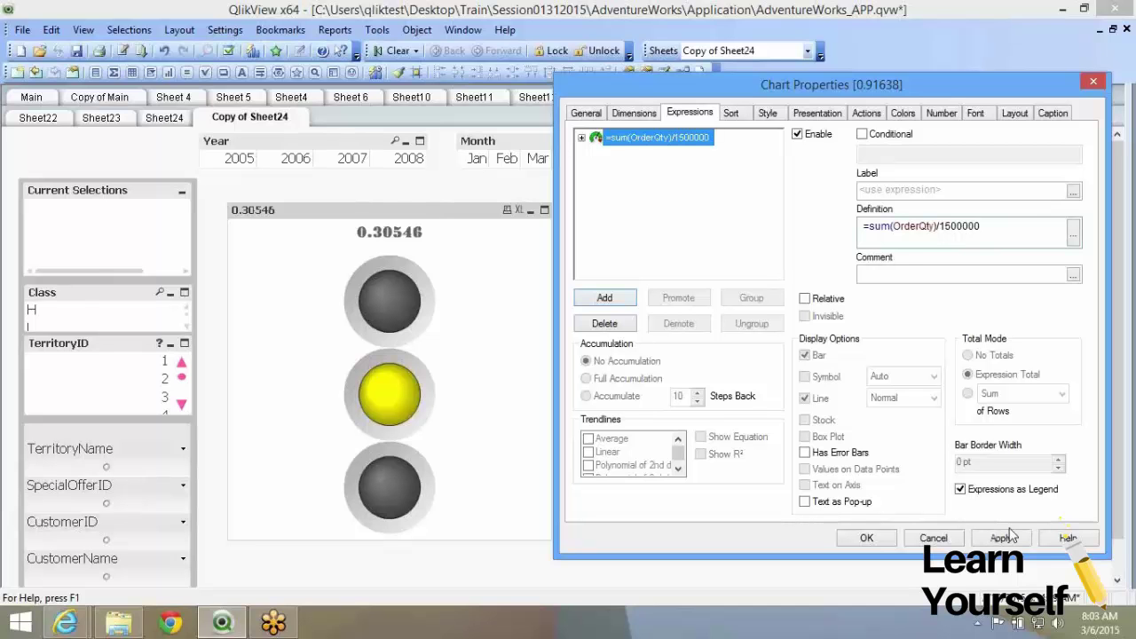
left_click(1010, 534)
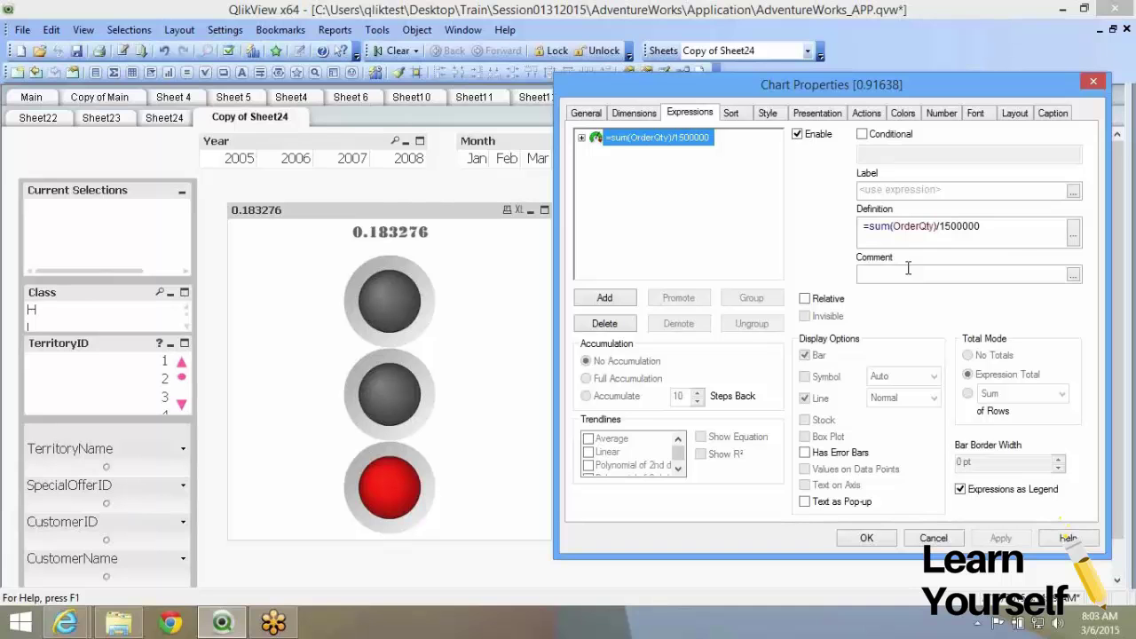
- Compare the 1500000 divisor with the lower bounds and colors of Segment 2 and Segment 3
double_click(960, 226)
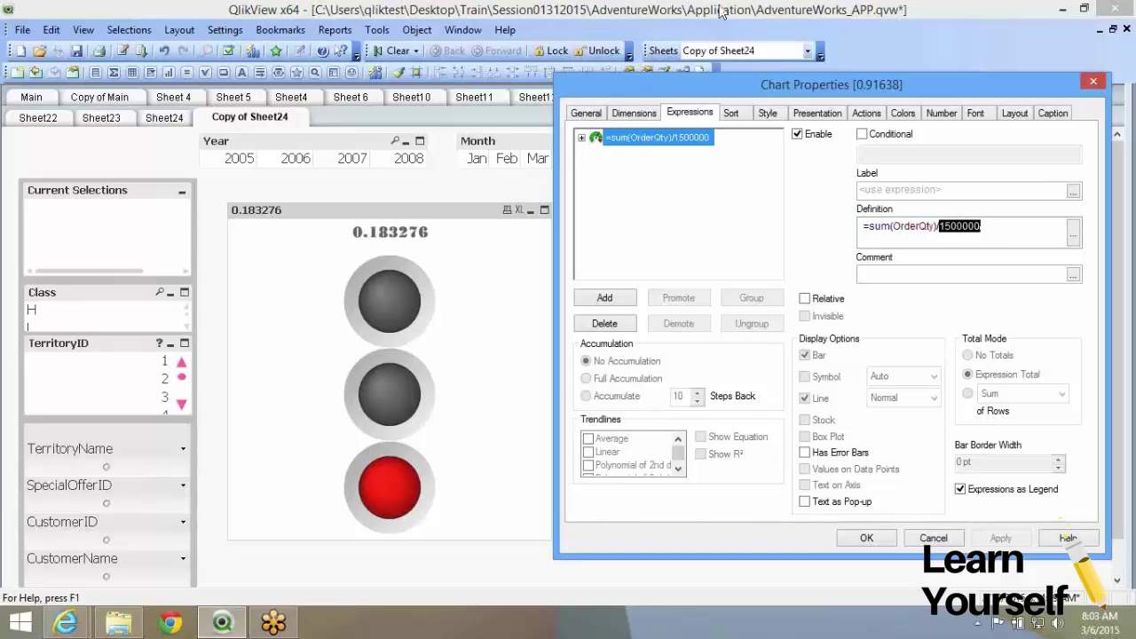
left_click(817, 112)
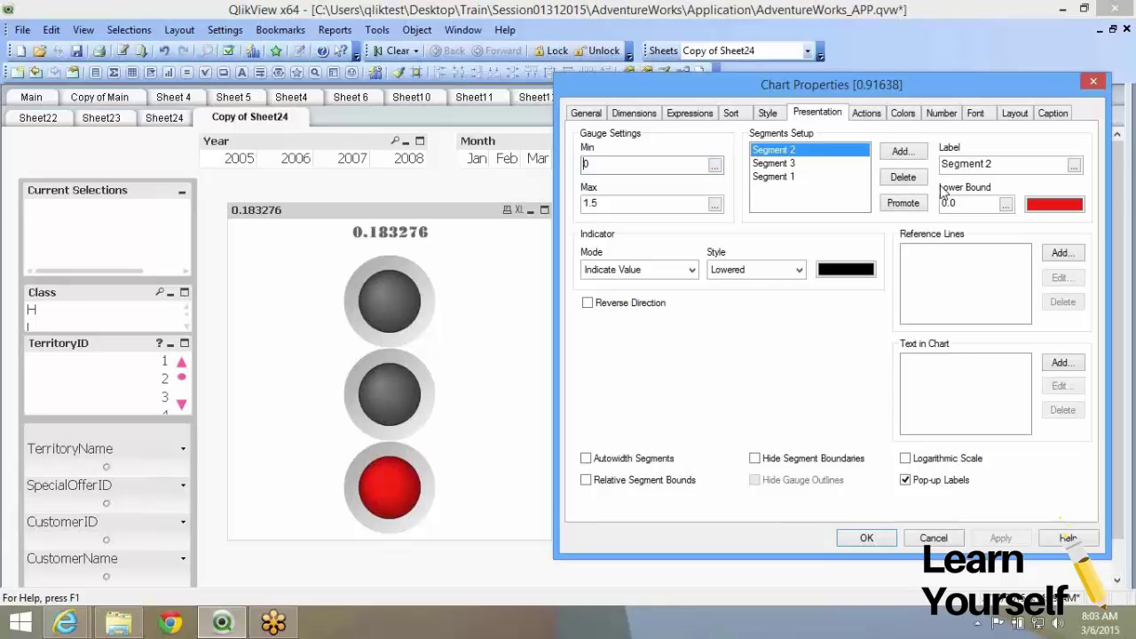
left_click(774, 163)
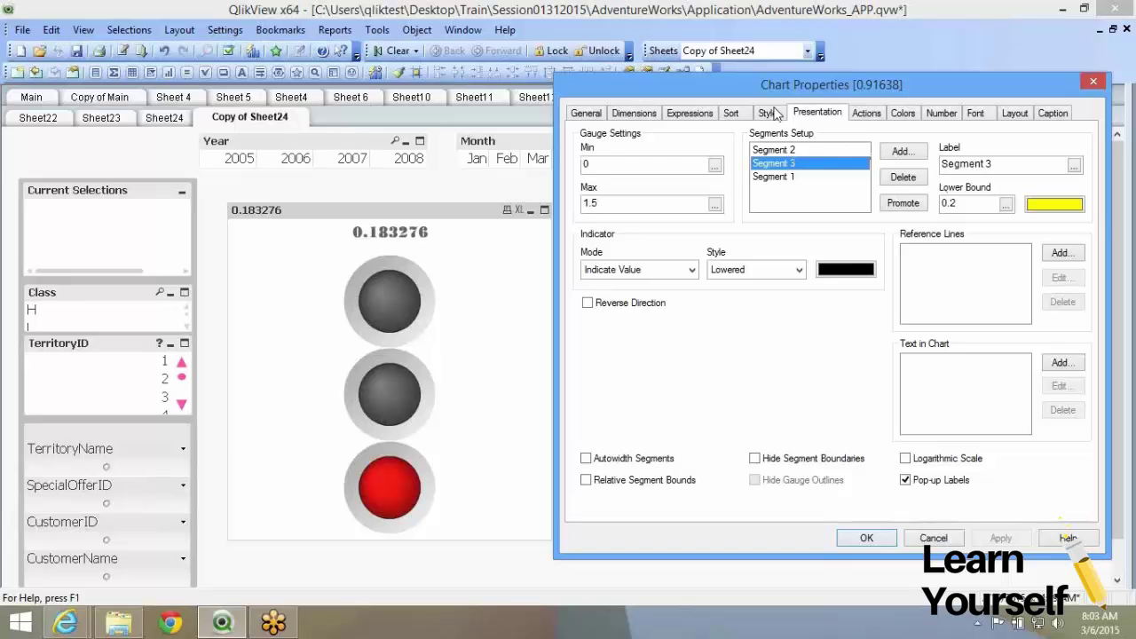
- Replace the divisor in the gauge expression with 250000 and apply it to the traffic light
left_click(690, 113)
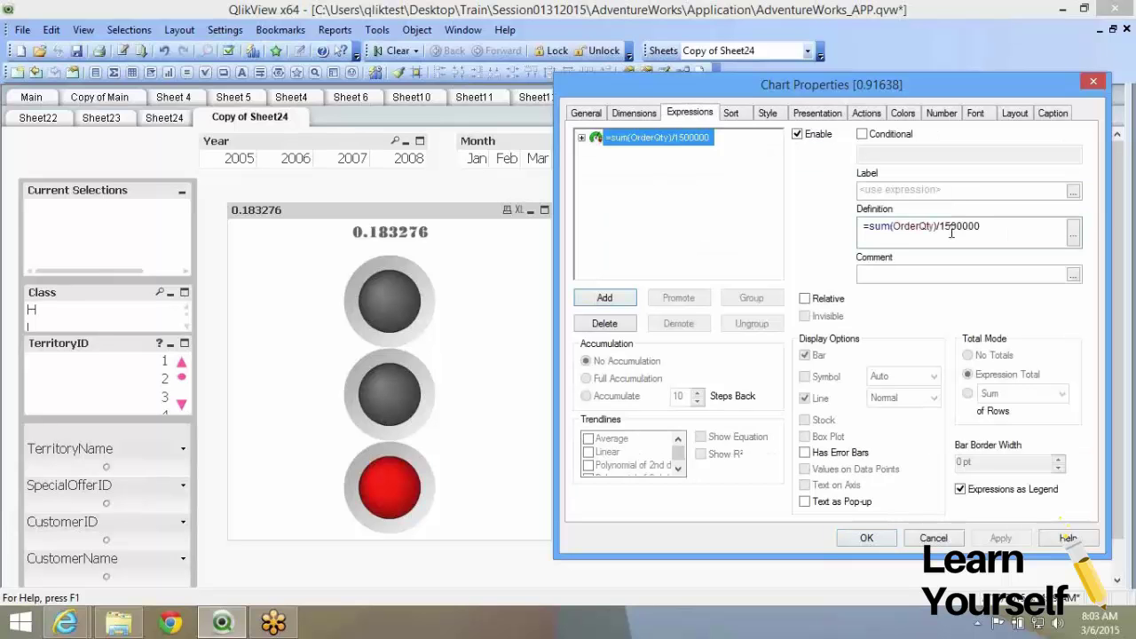
left_click_drag(952, 231, 945, 228)
type("0")
left_click(988, 229)
type("25000")
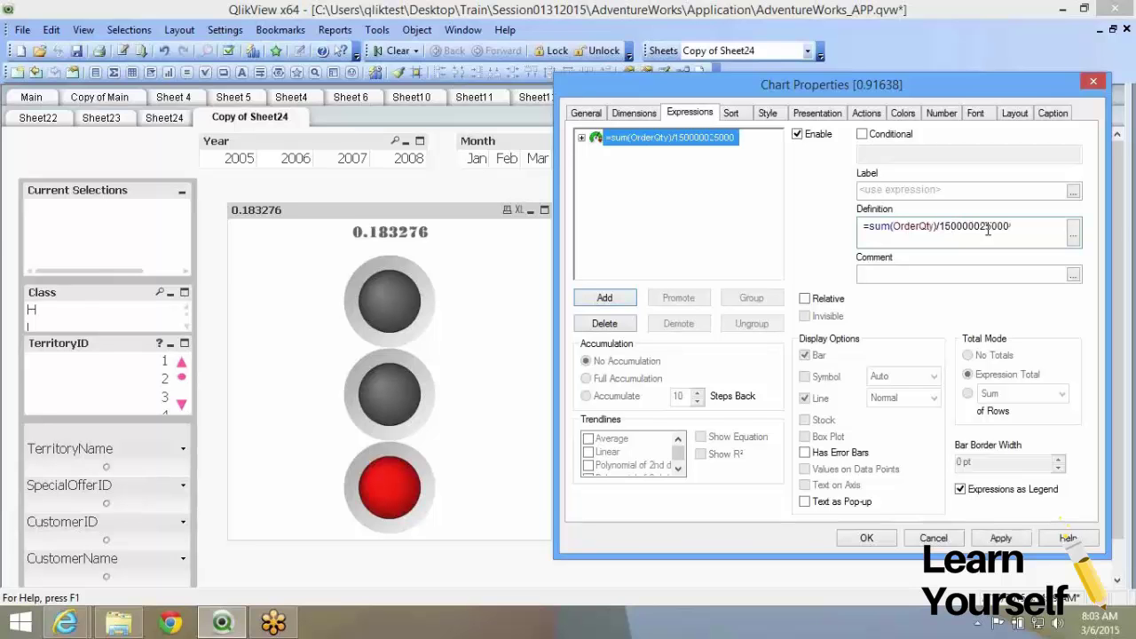
type("0")
left_click_drag(938, 227, 980, 231)
key("Delete")
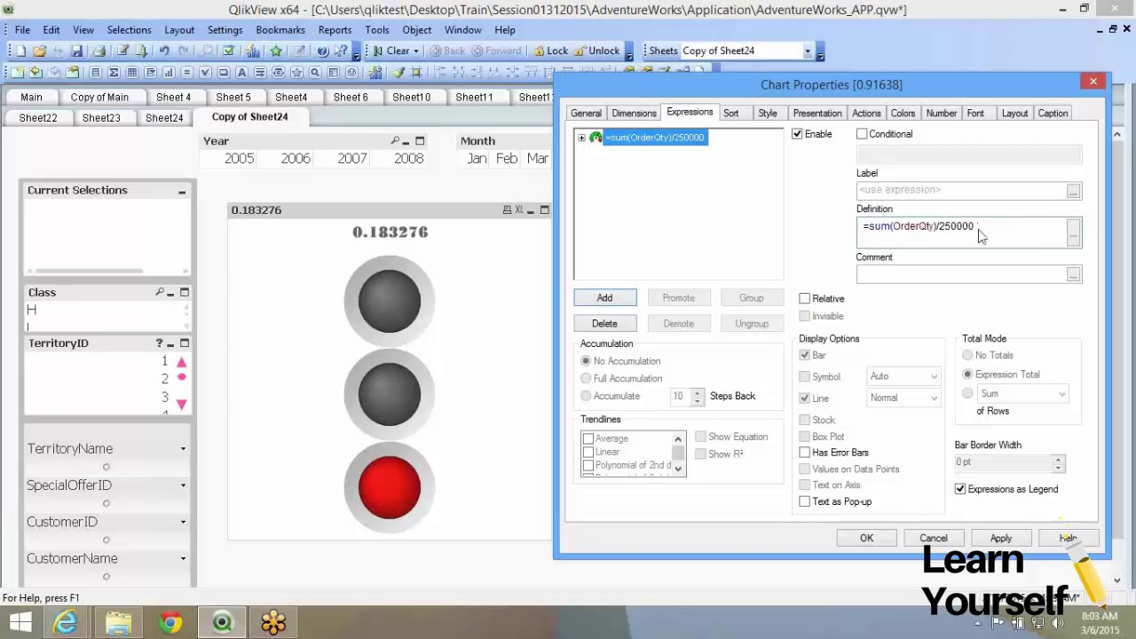
left_click(1002, 538)
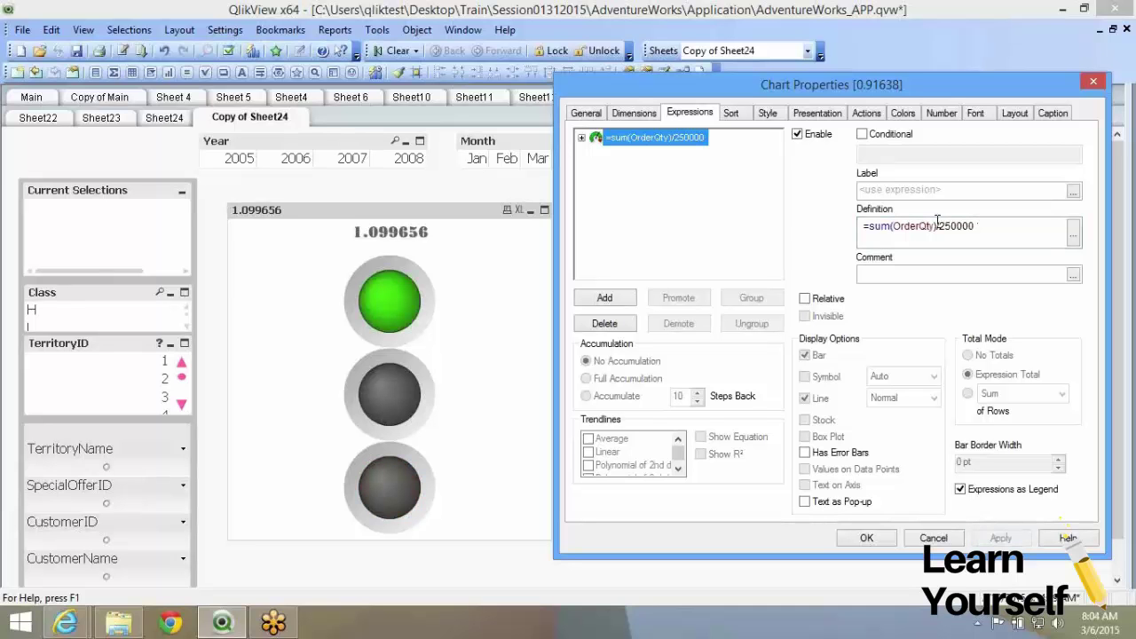
- Set the gauge expression to =sum(OrderQty)/300000, apply it and close the chart properties
left_click_drag(939, 225, 950, 225)
type("2")
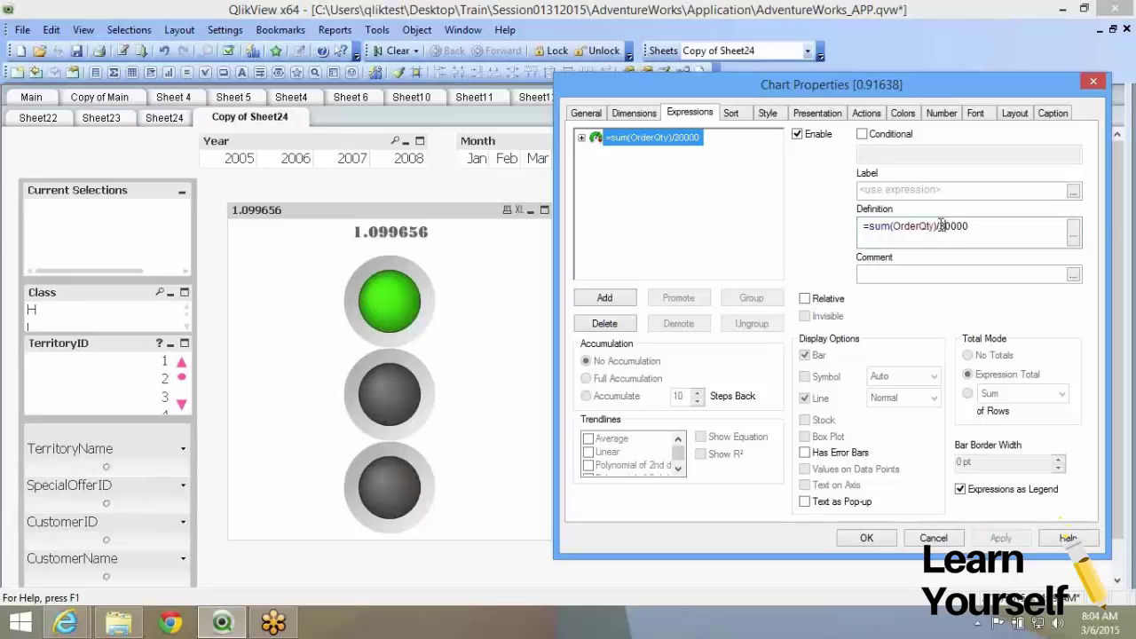
type("0")
left_click(1020, 541)
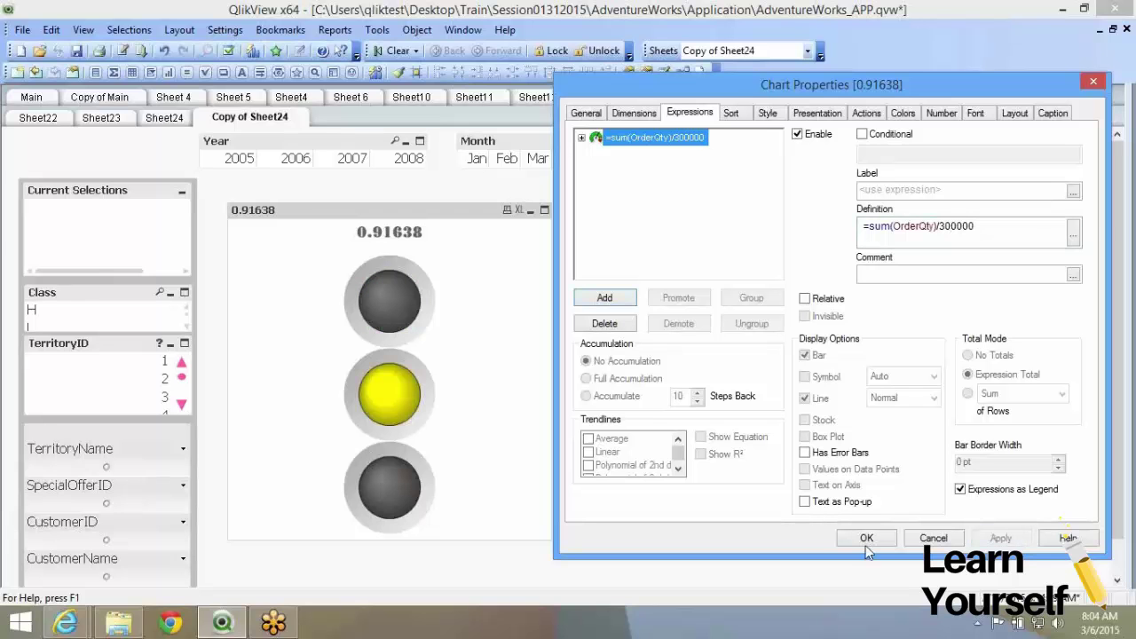
left_click(866, 539)
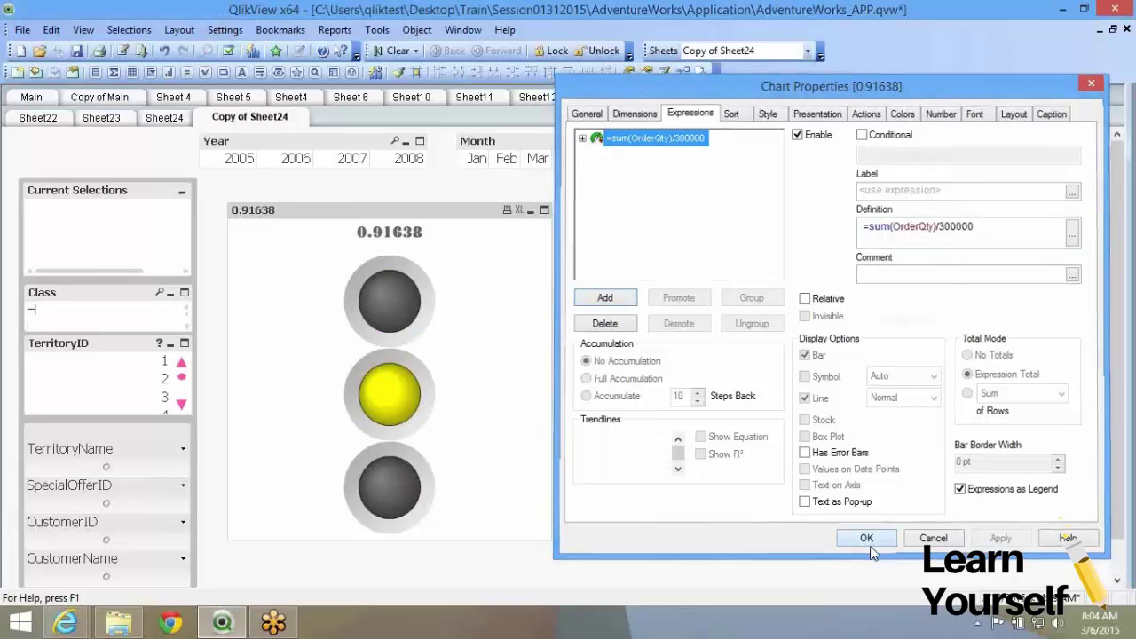
- Reopen the traffic light's chart properties and review the available indicator modes and styles
right_click(434, 255)
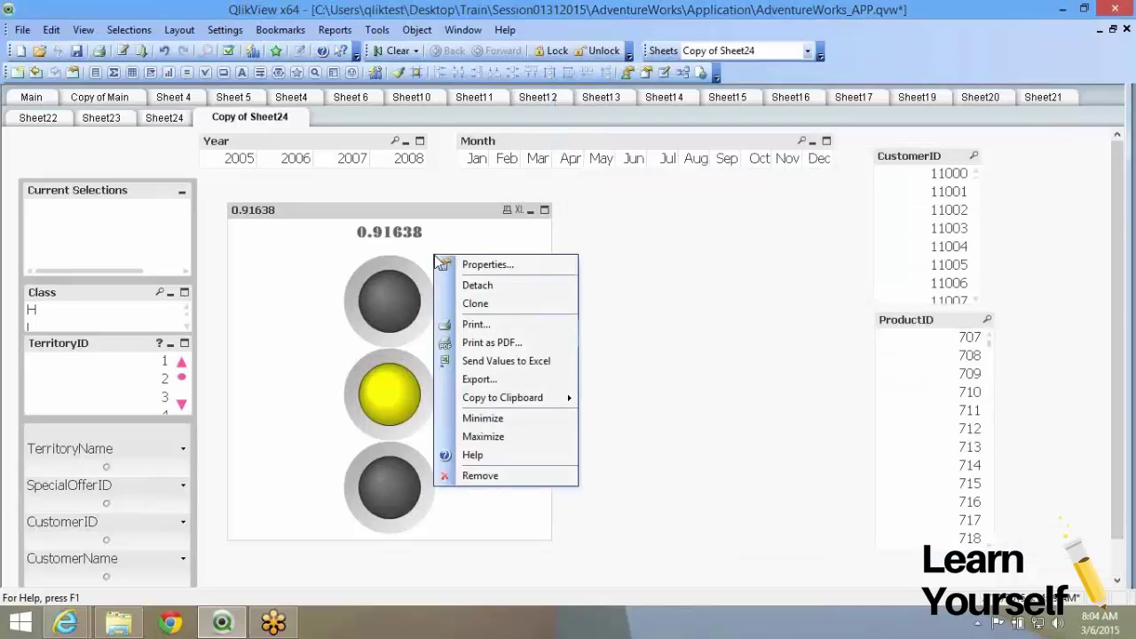
left_click(479, 265)
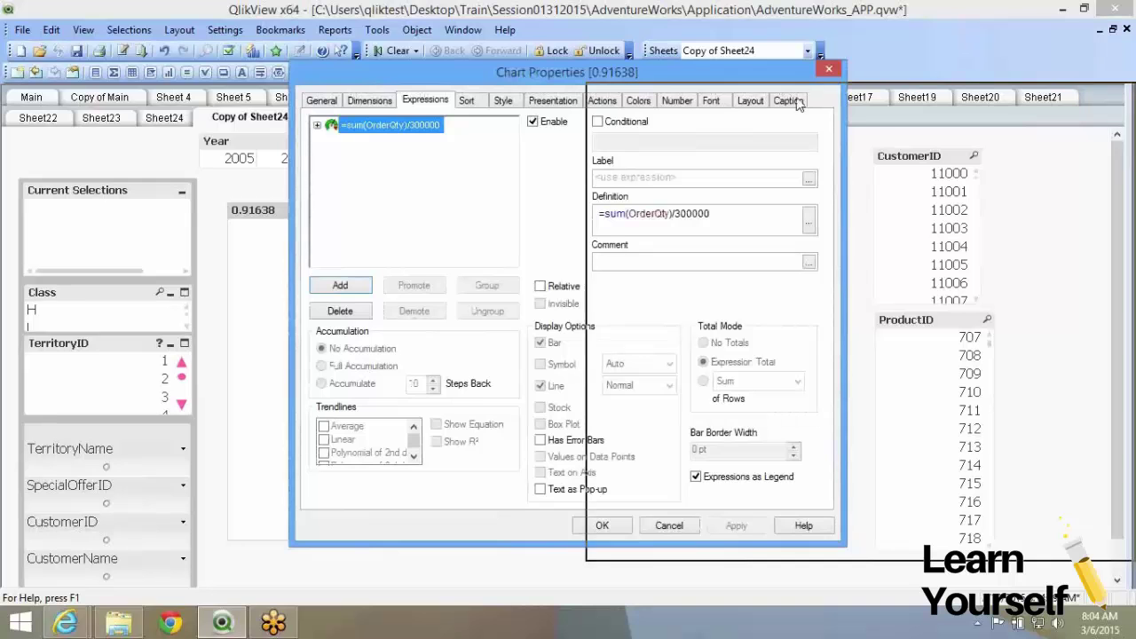
left_click_drag(797, 103, 768, 92)
left_click(747, 115)
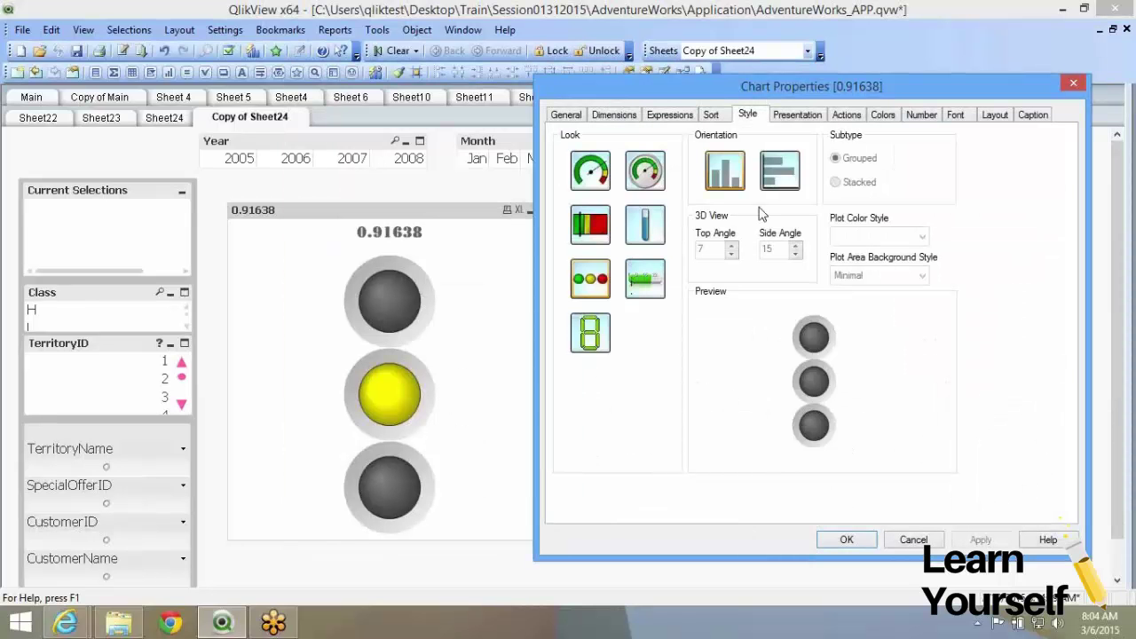
left_click(820, 117)
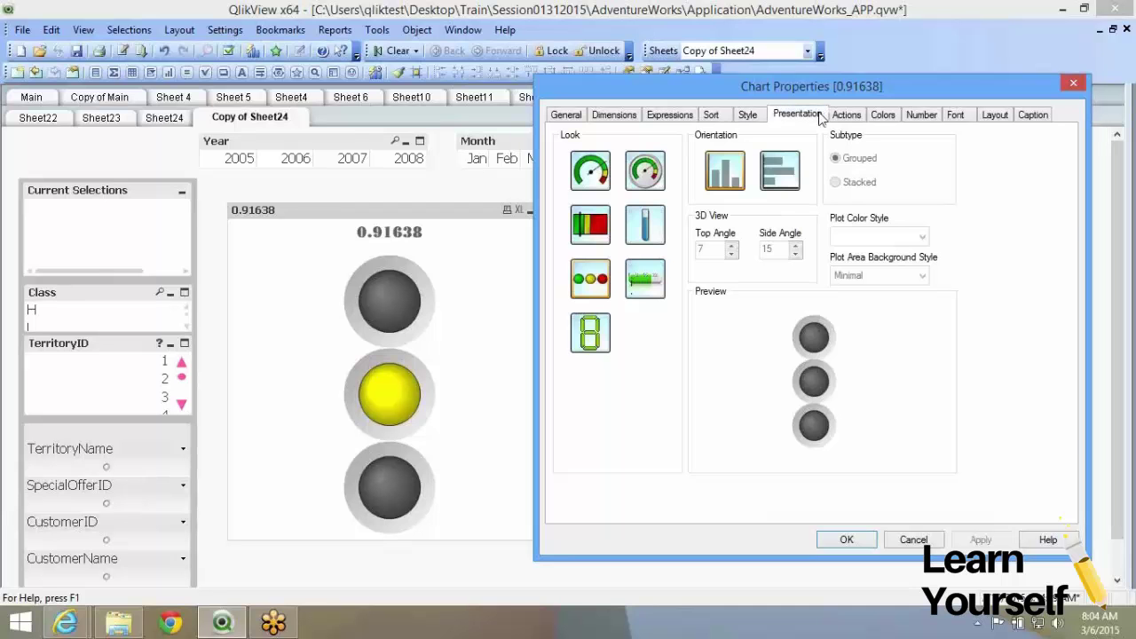
left_click(671, 272)
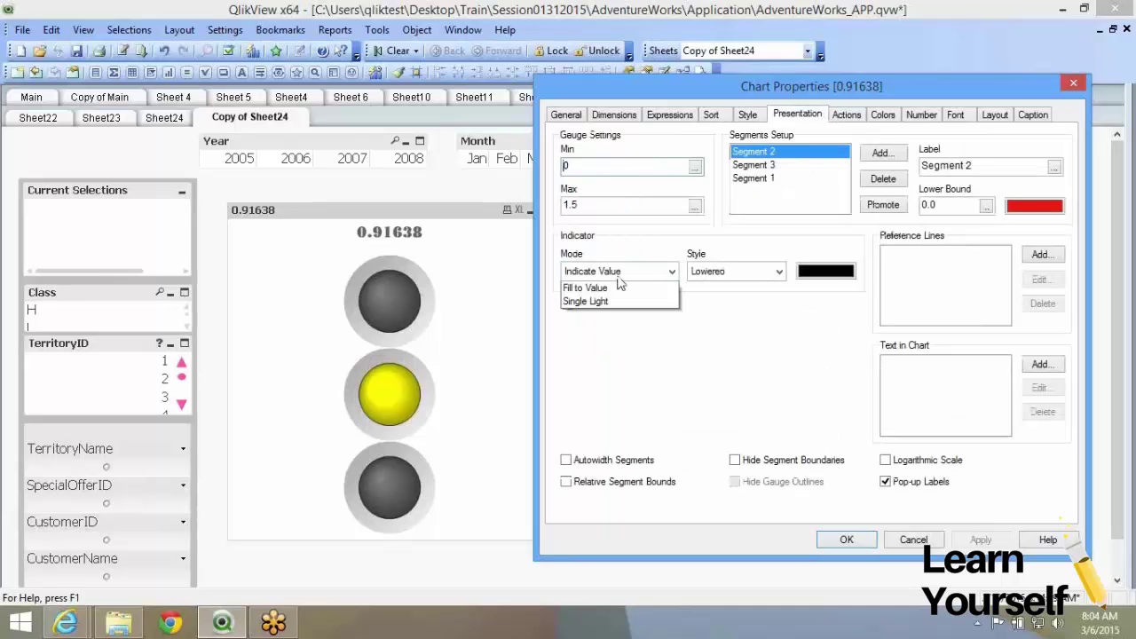
left_click(705, 274)
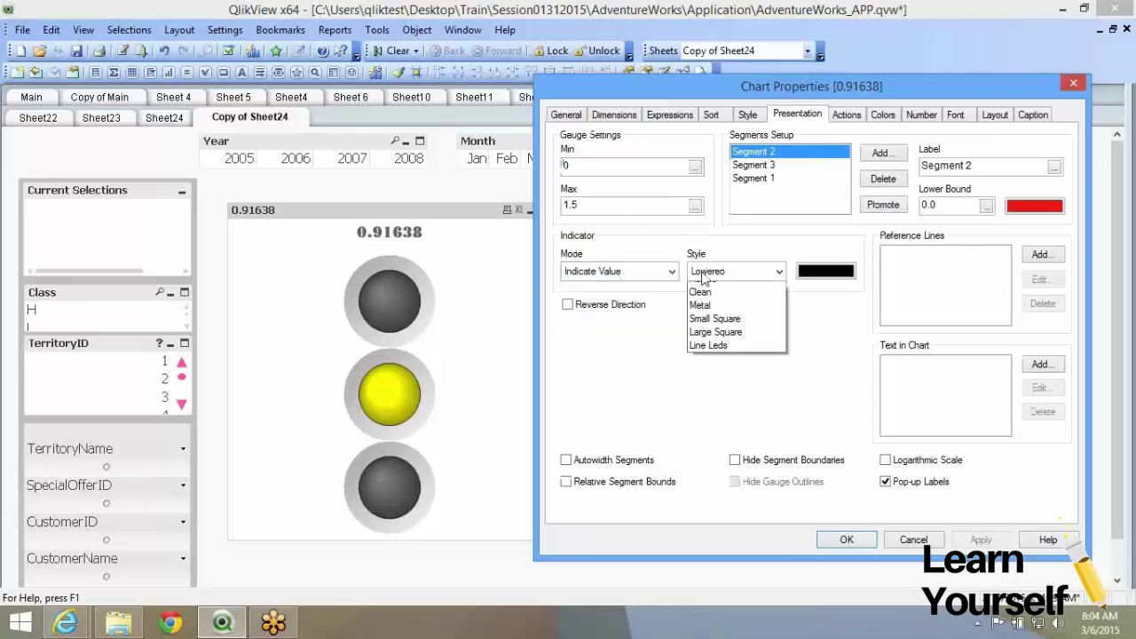
left_click(672, 253)
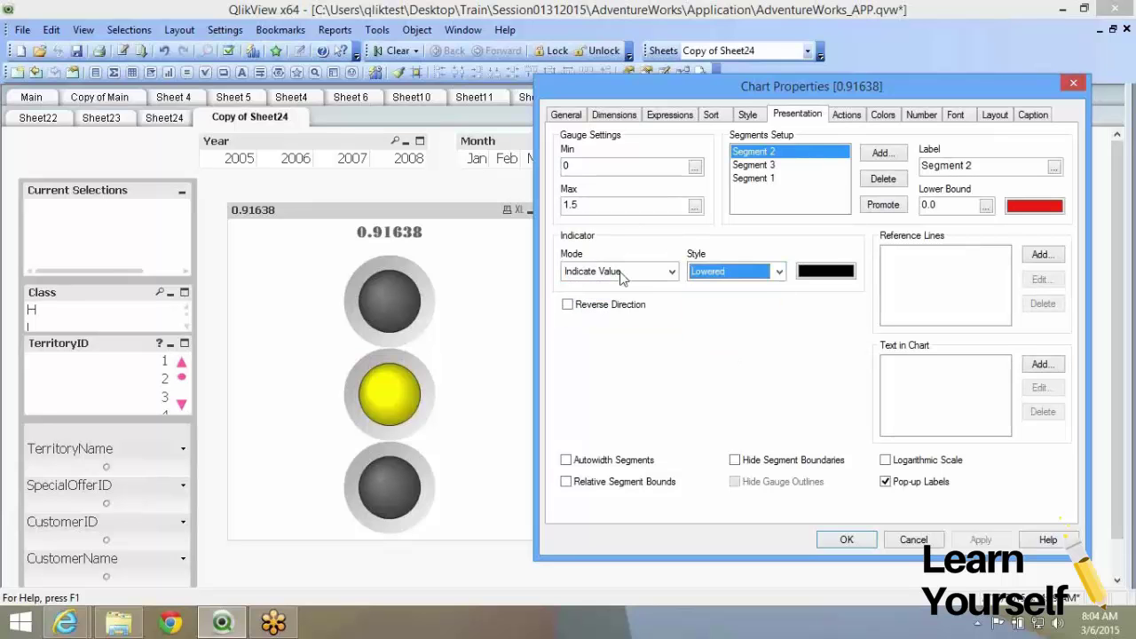
- Apply the horizontal orientation to the traffic light gauge, and return it to the vertical orientation
left_click(748, 115)
left_click(792, 188)
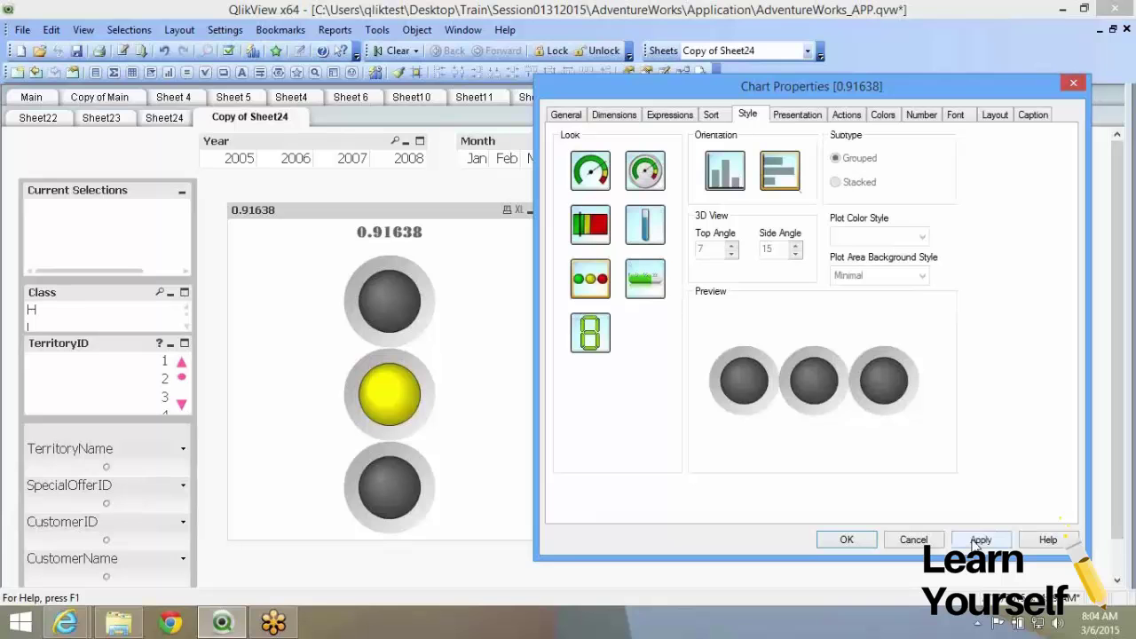
left_click(976, 541)
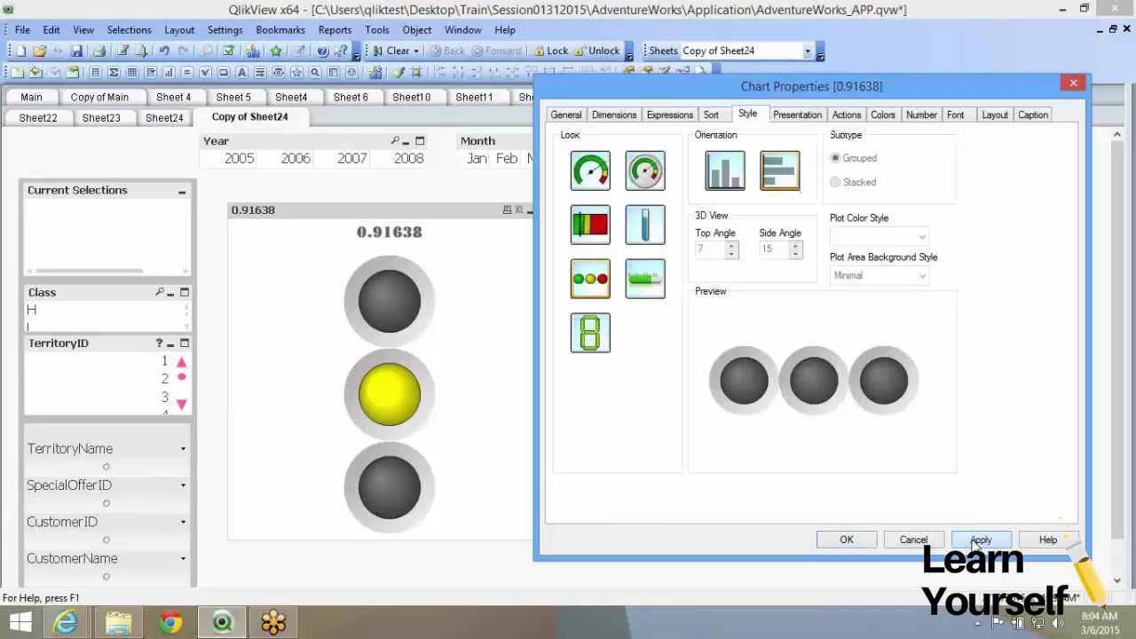
left_click(717, 188)
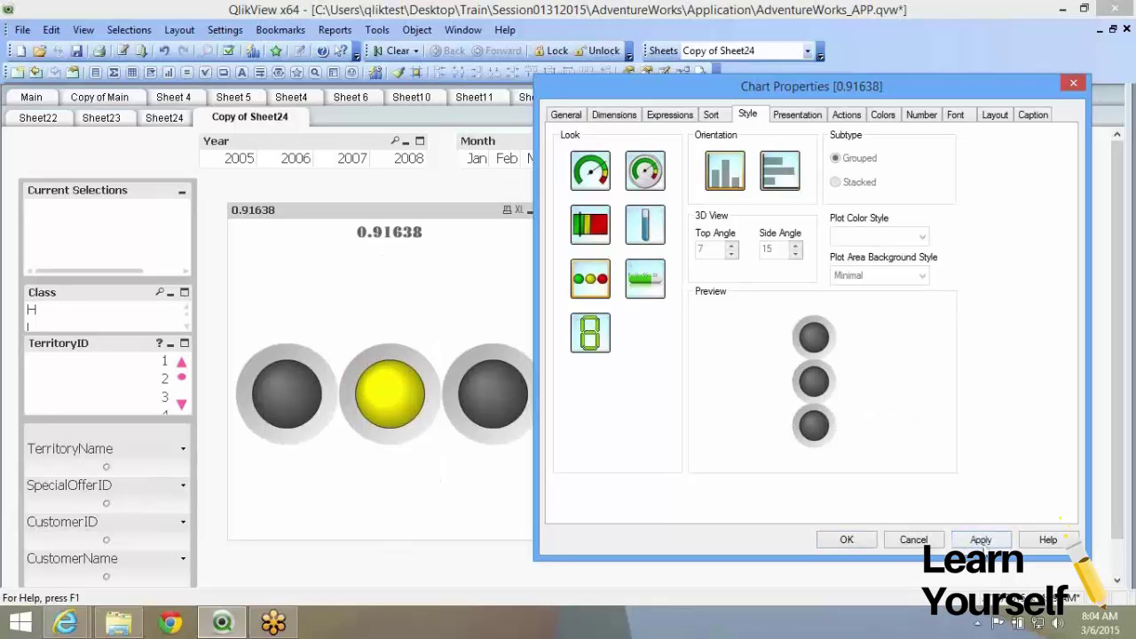
left_click(981, 541)
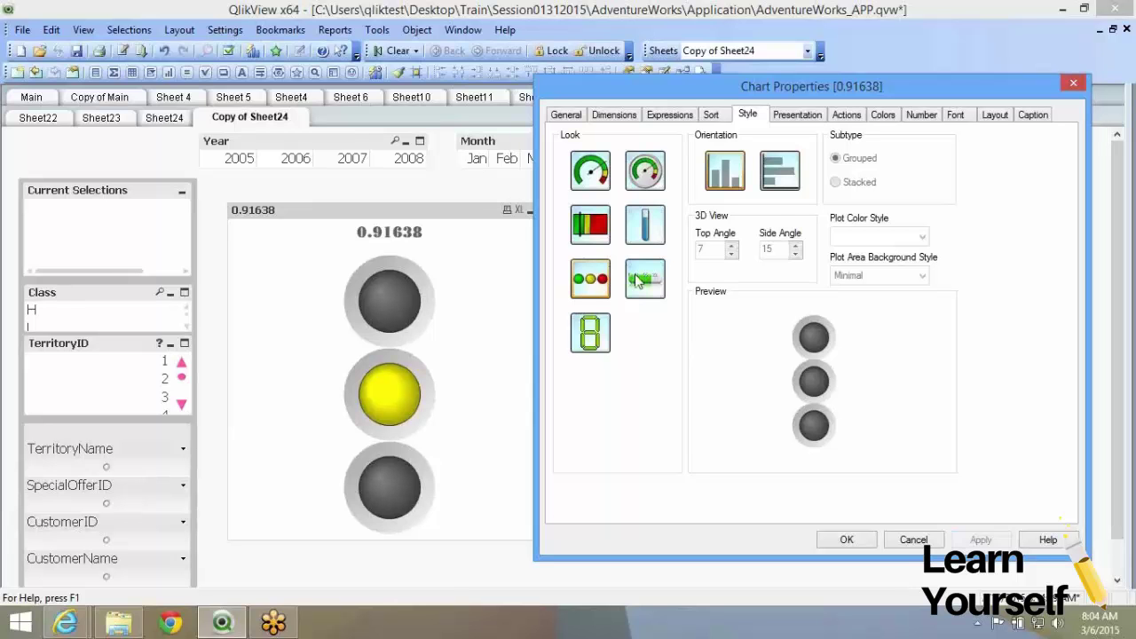
- Apply the horizontal segmented bar look to the gauge and review its presentation settings
left_click(637, 281)
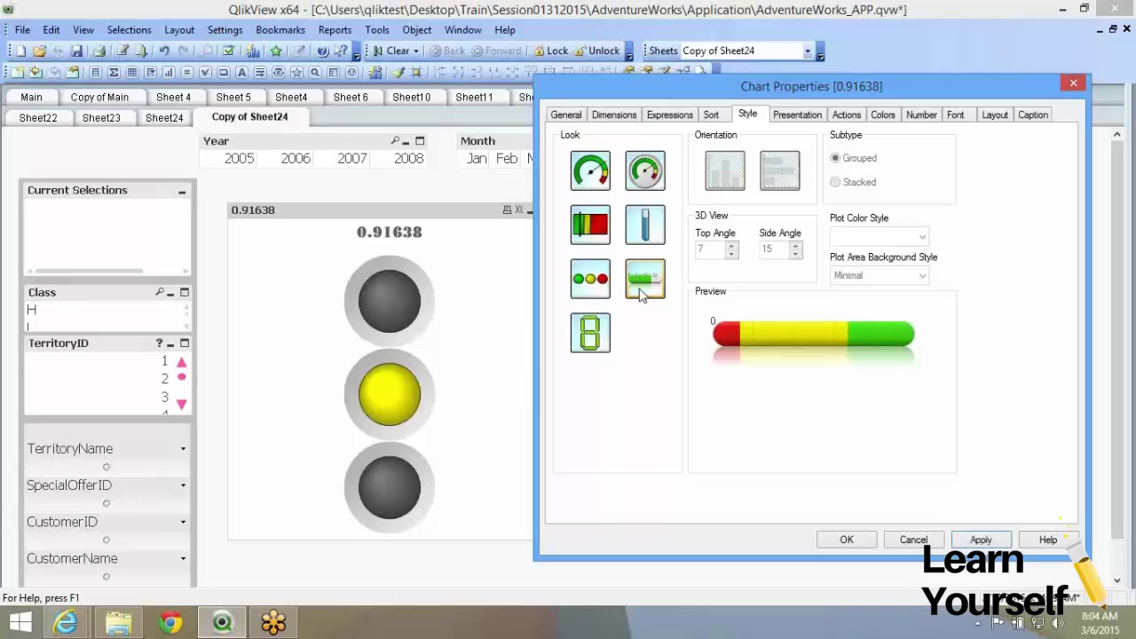
left_click(979, 541)
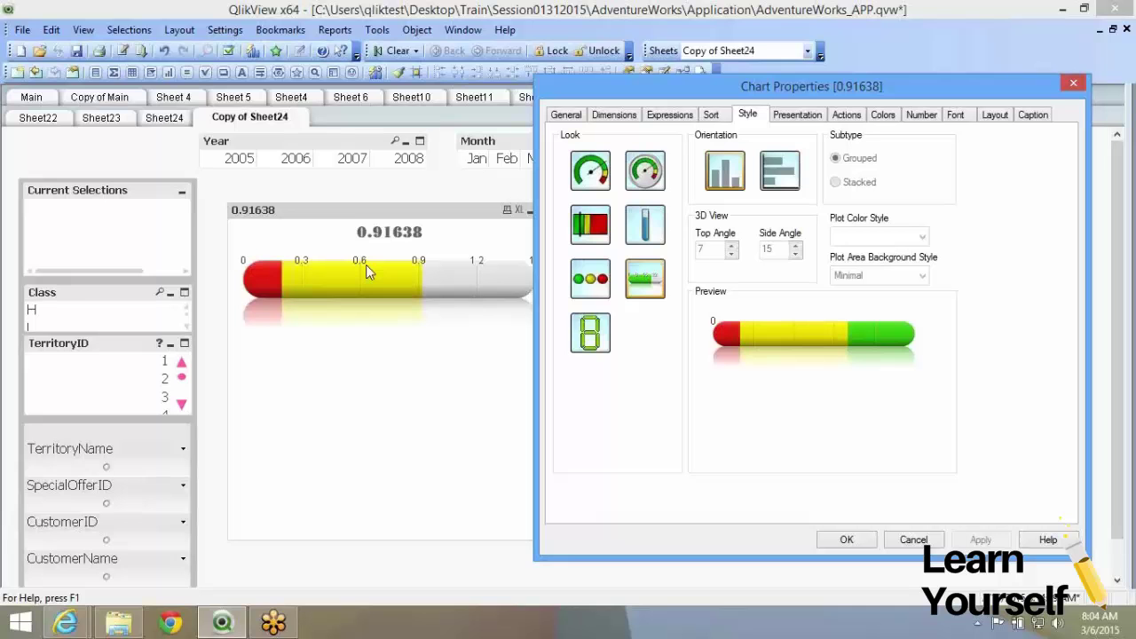
left_click(809, 119)
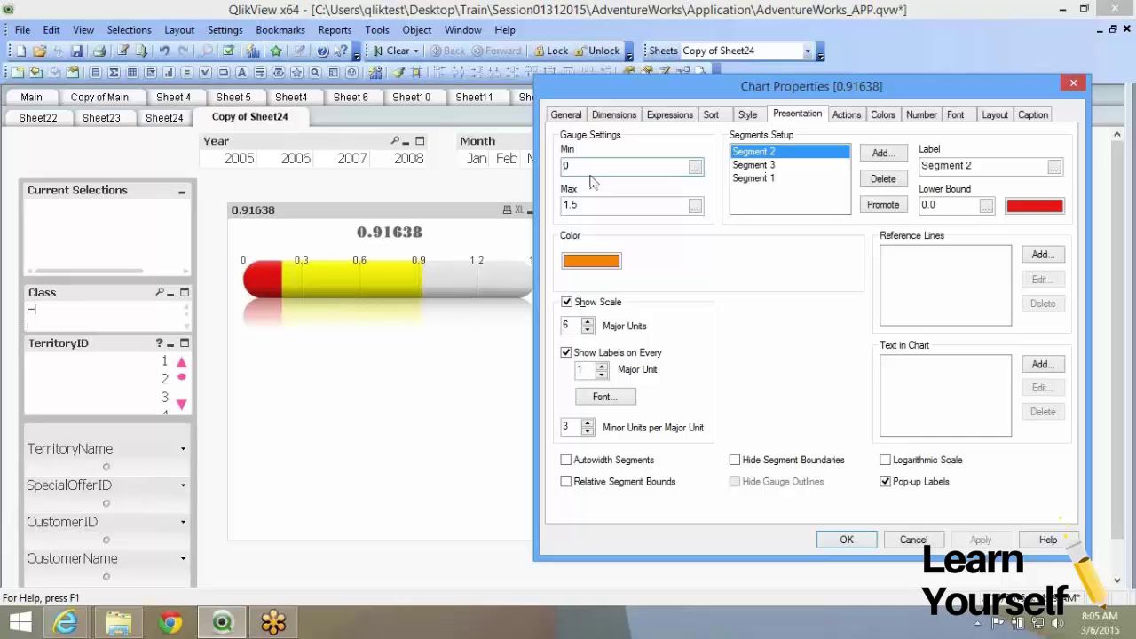
left_click(739, 119)
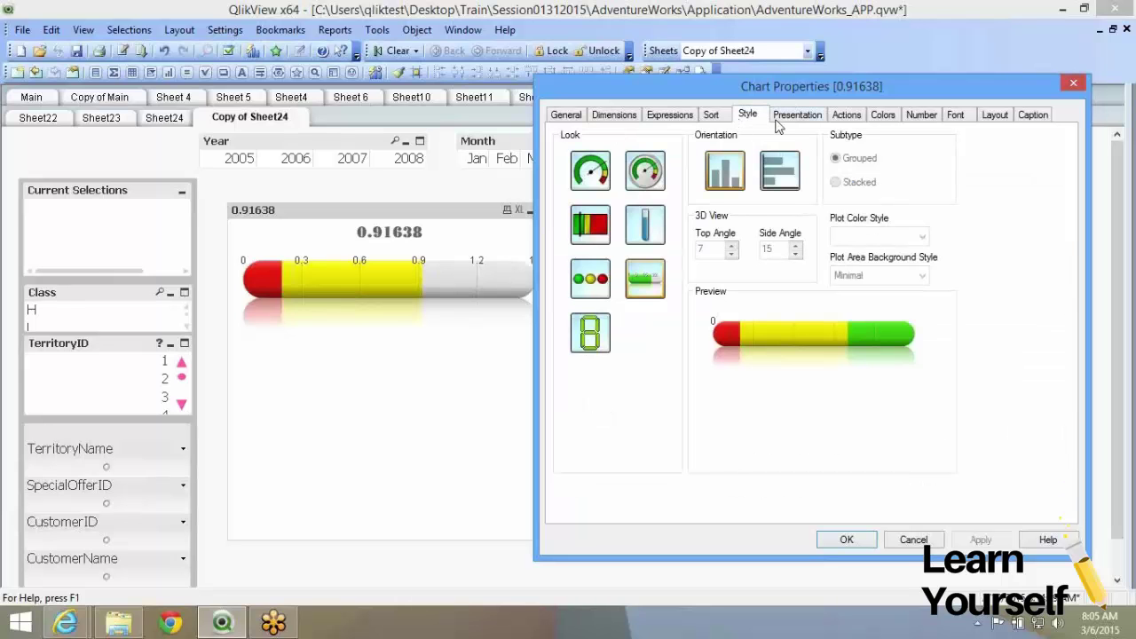
left_click(776, 122)
- Change the gauge's look to the digital number display, apply it and close the chart properties
left_click(750, 116)
left_click(601, 336)
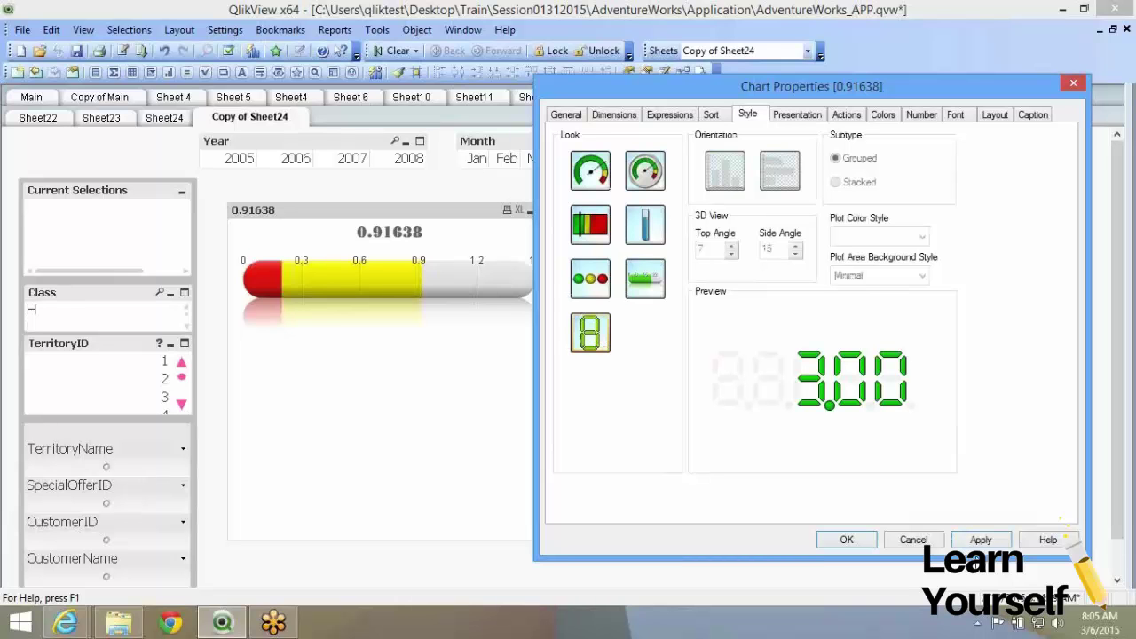
left_click(977, 541)
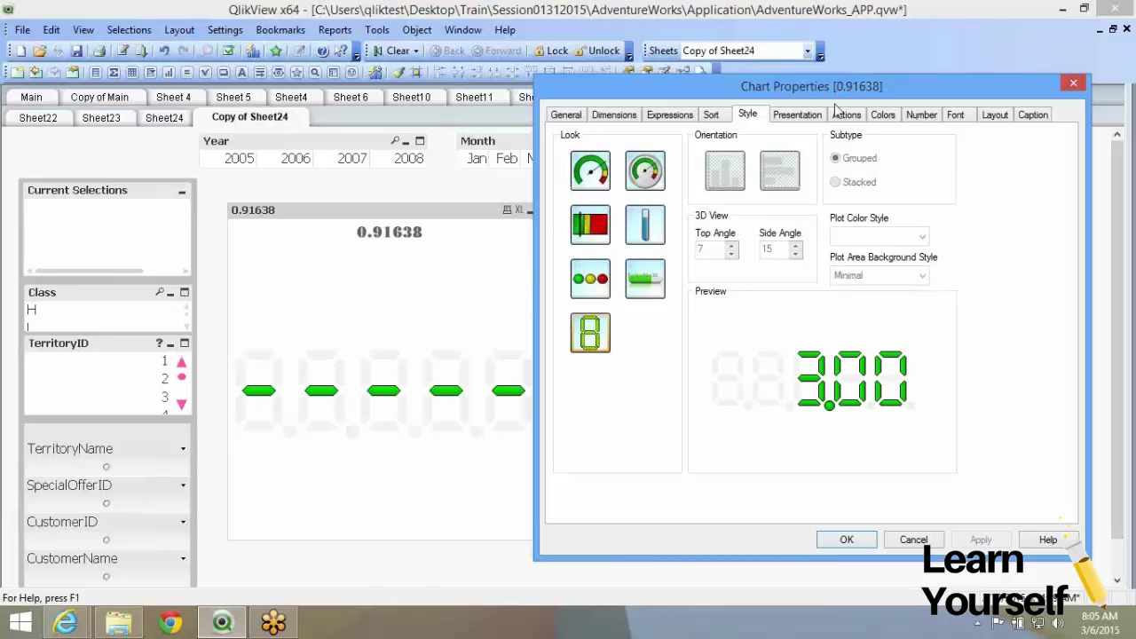
left_click(846, 542)
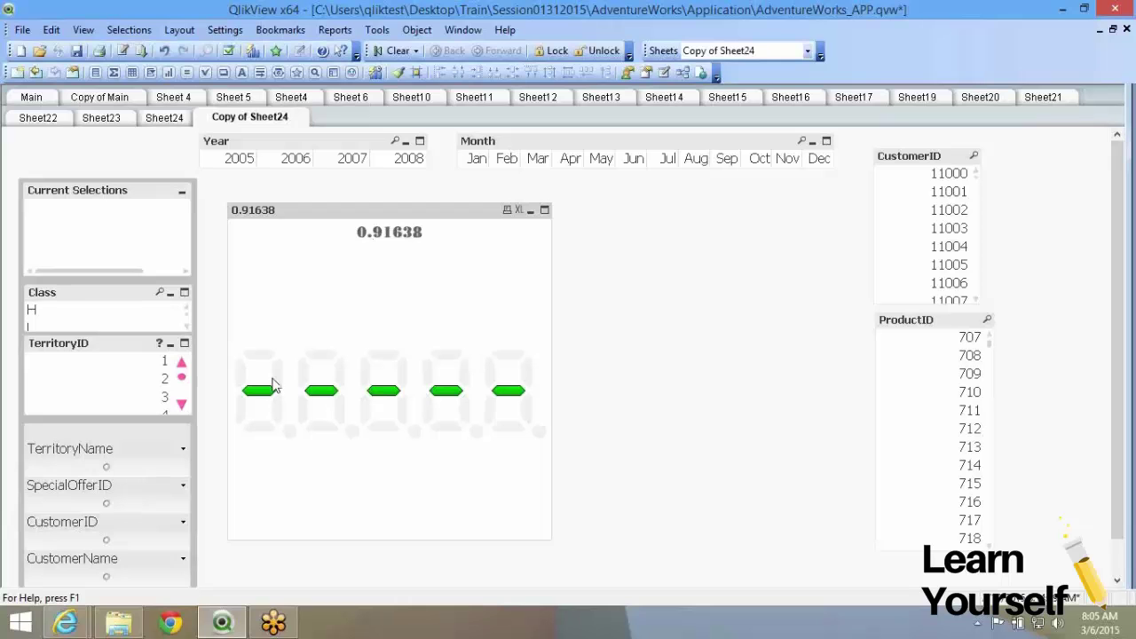
- Set the digital display gauge to 7 LED digits, apply the change and close the chart properties
right_click(359, 338)
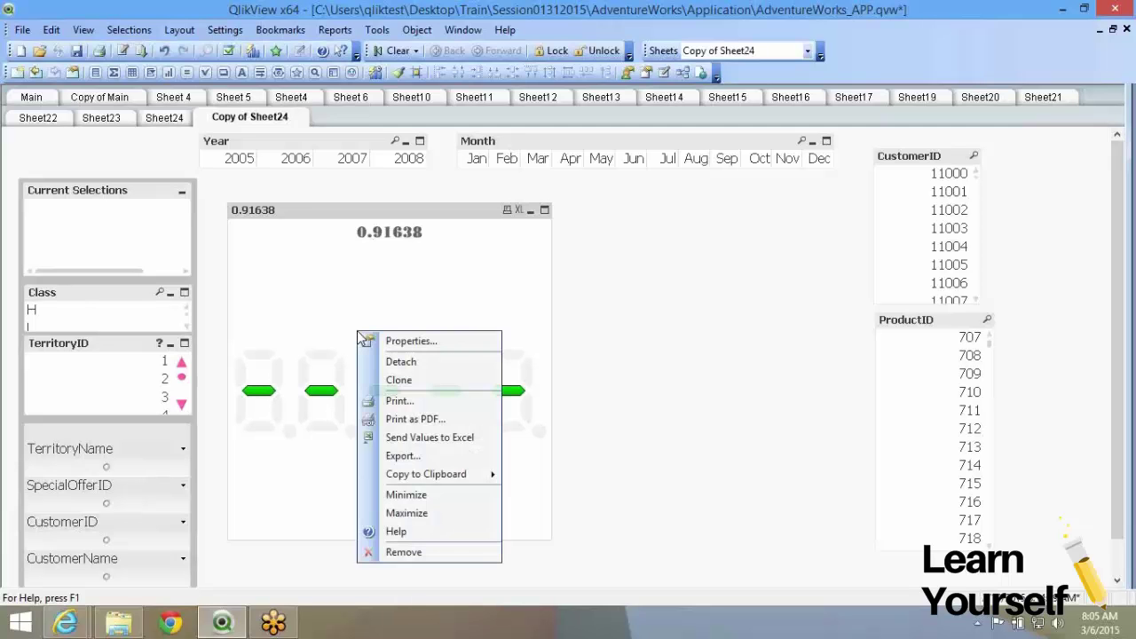
left_click(383, 341)
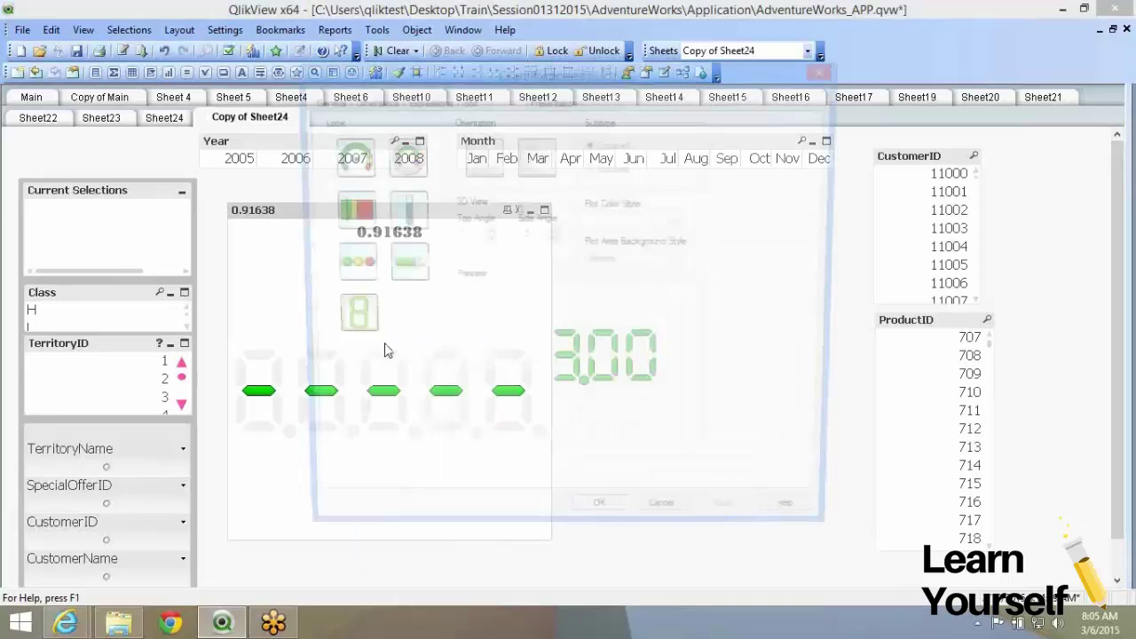
left_click(552, 100)
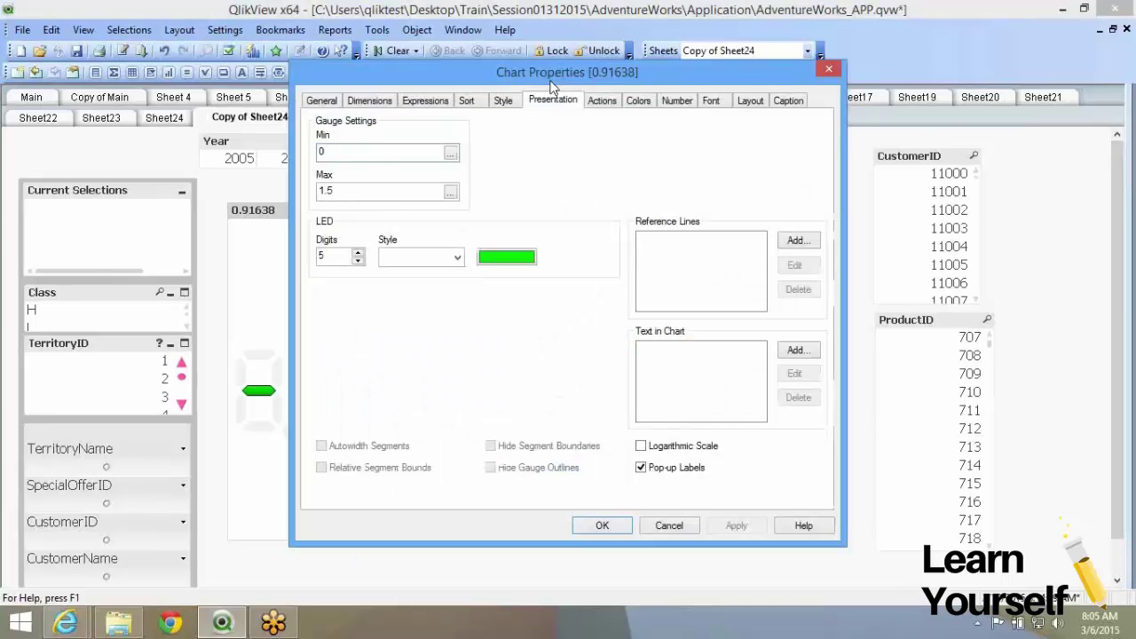
left_click_drag(551, 80, 795, 79)
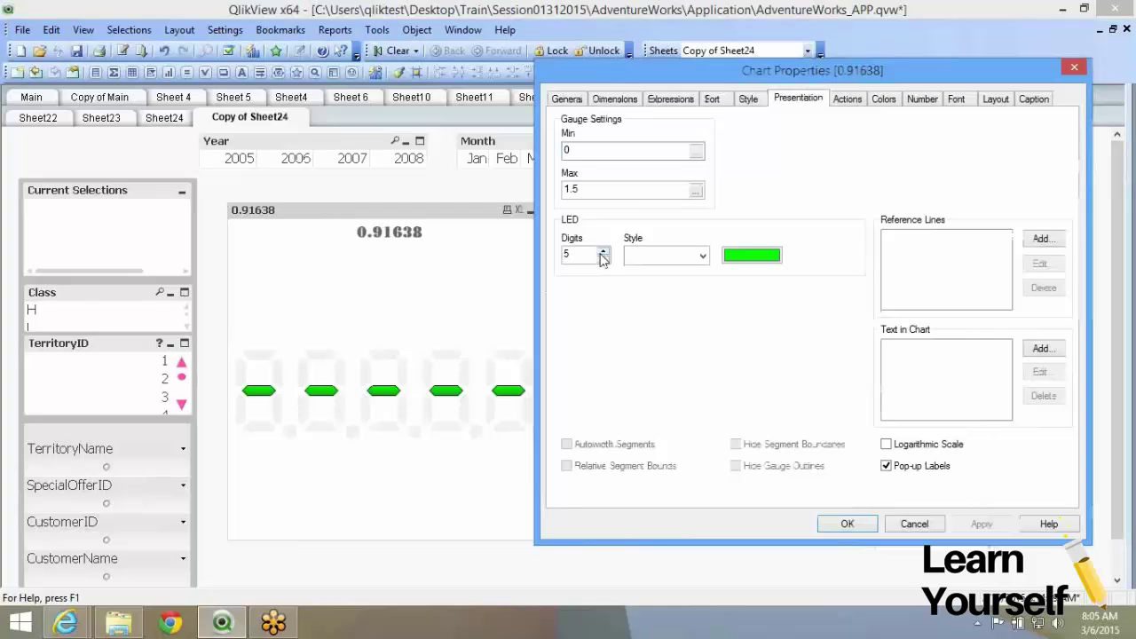
left_click(603, 253)
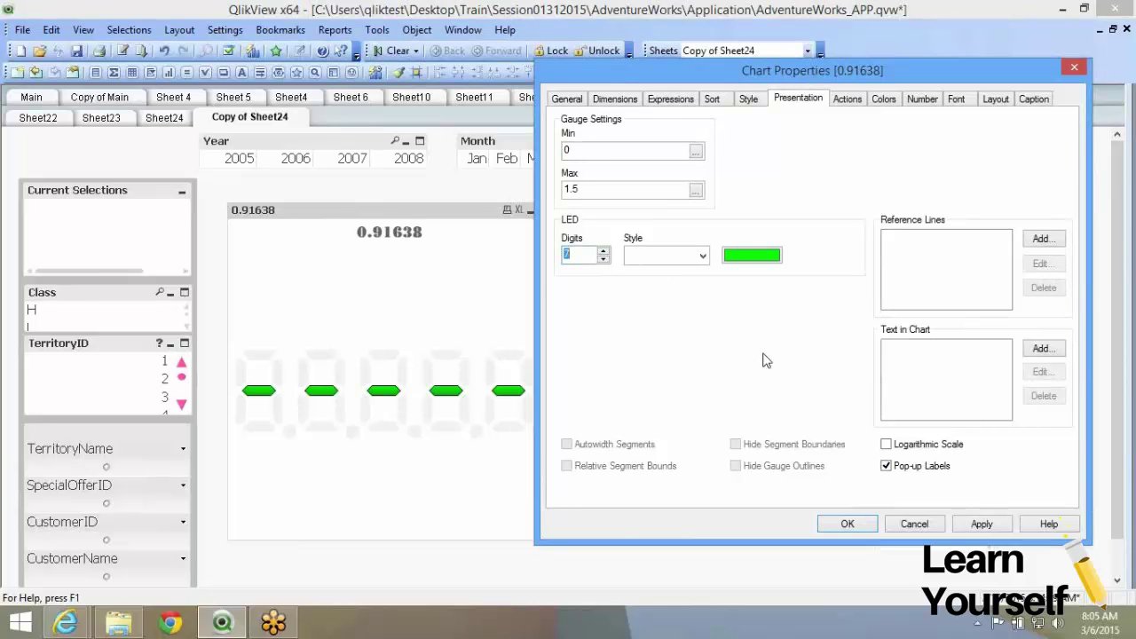
left_click(986, 524)
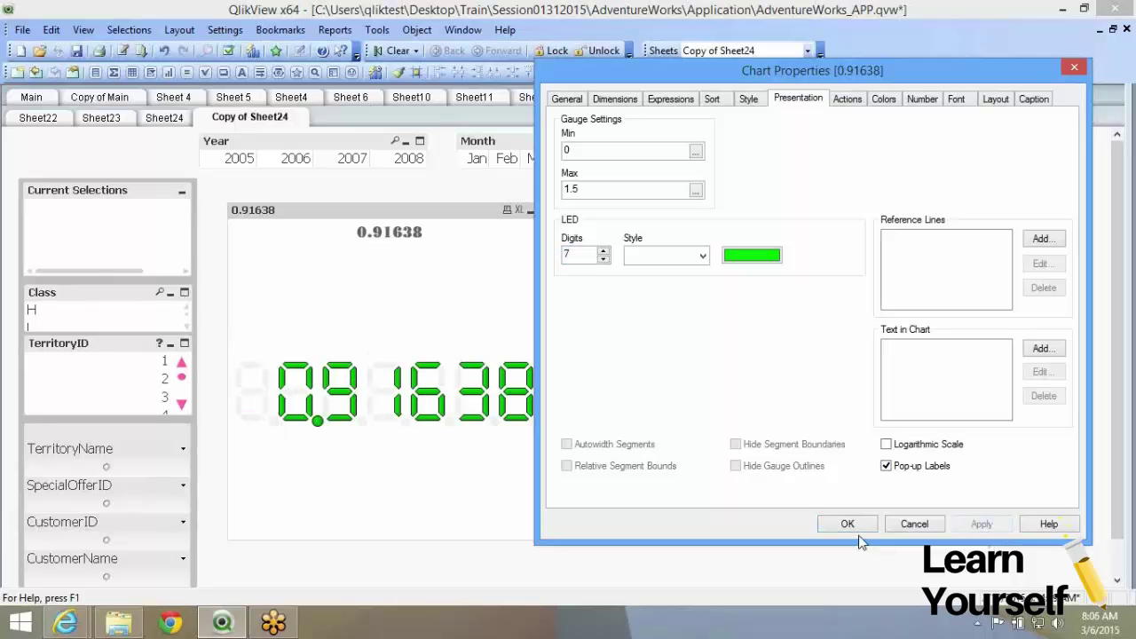
left_click(857, 531)
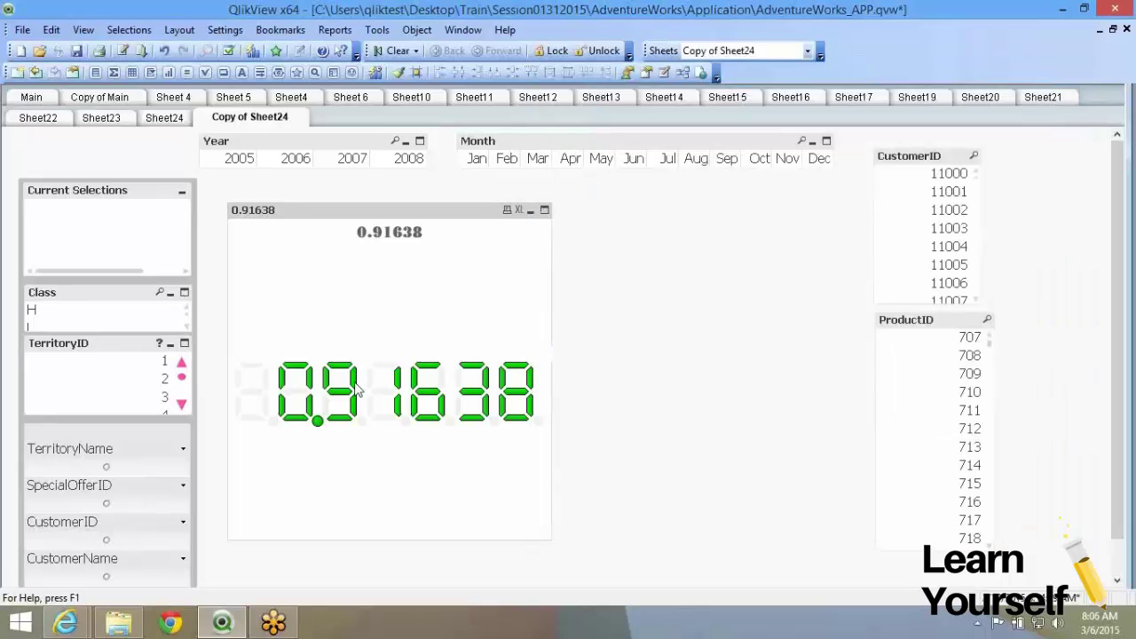
- Reopen the gauge's presentation settings and set the LED style to LedStyle
mouse_move(485, 391)
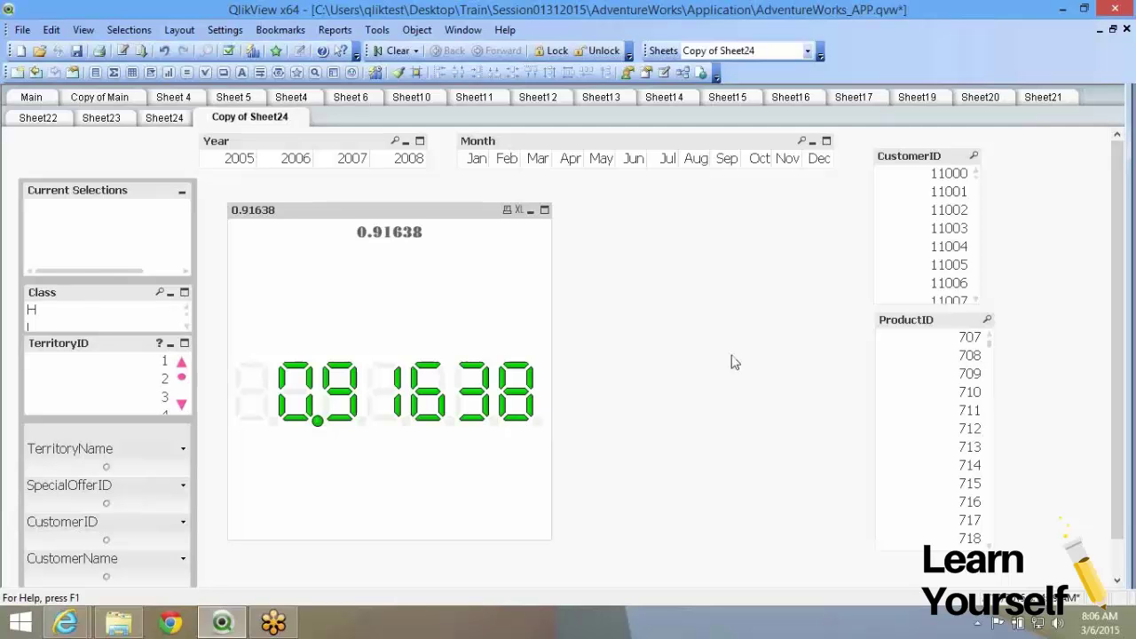
right_click(382, 246)
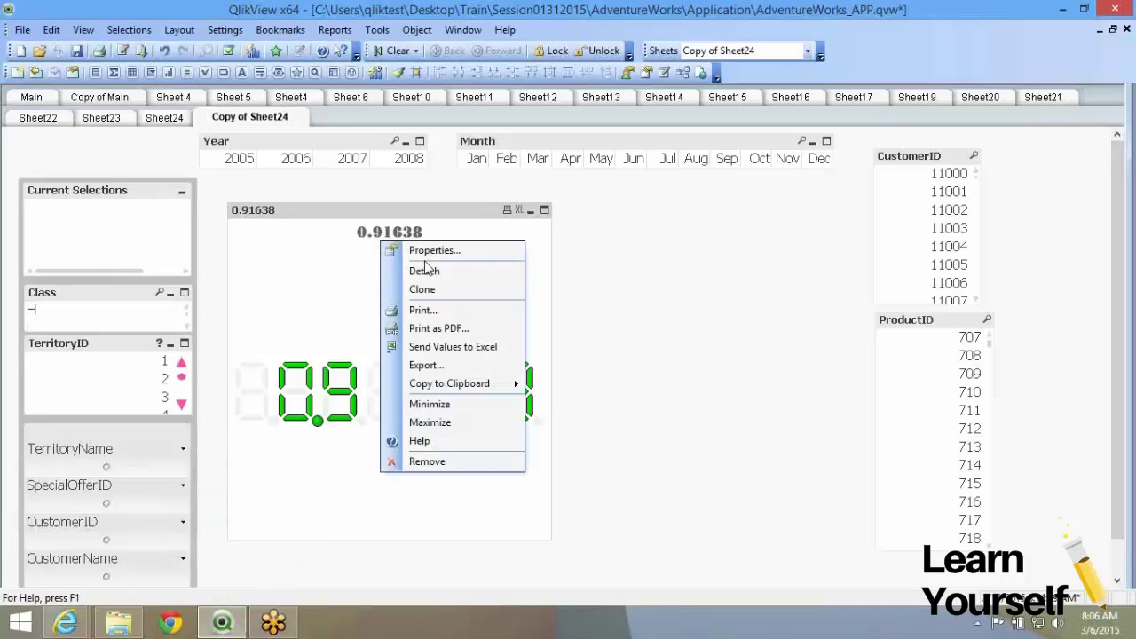
left_click(423, 252)
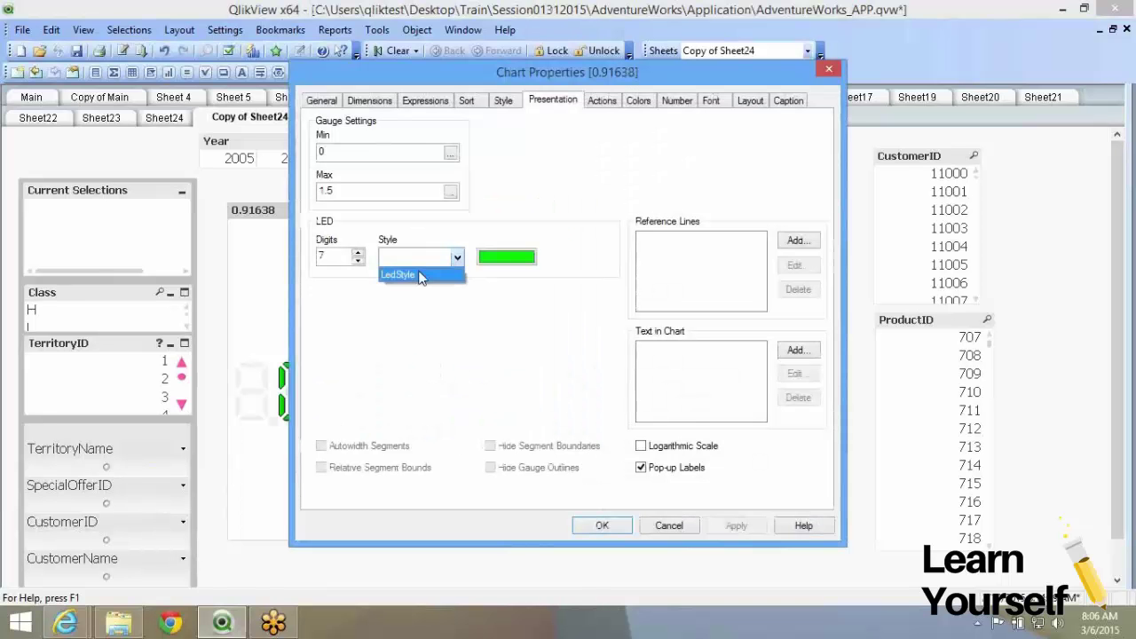
left_click(400, 275)
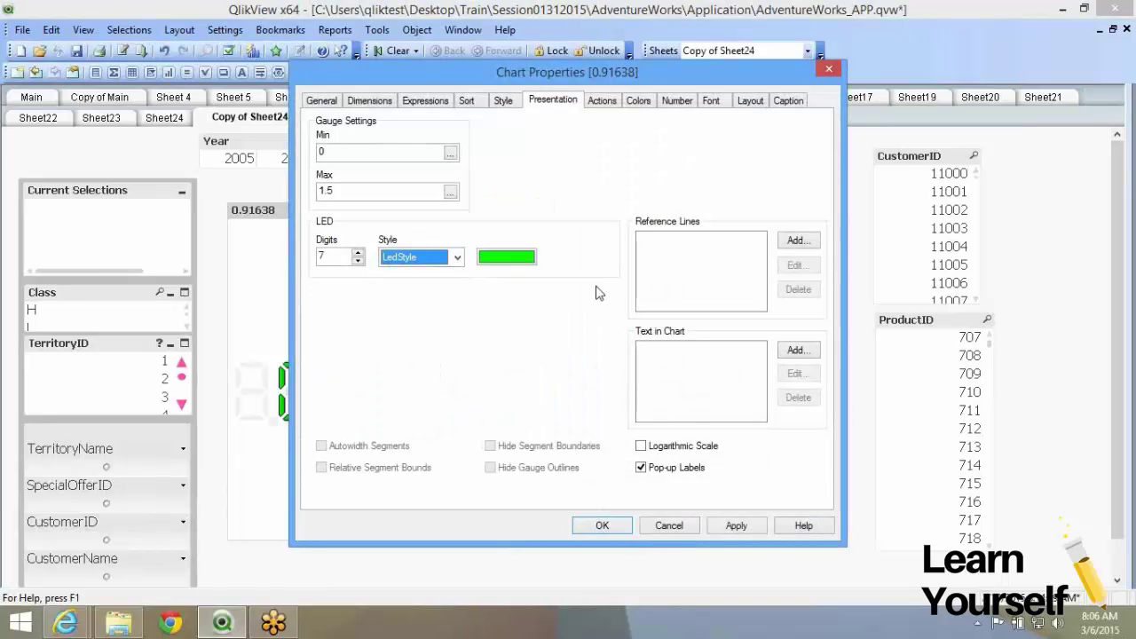
left_click(631, 531)
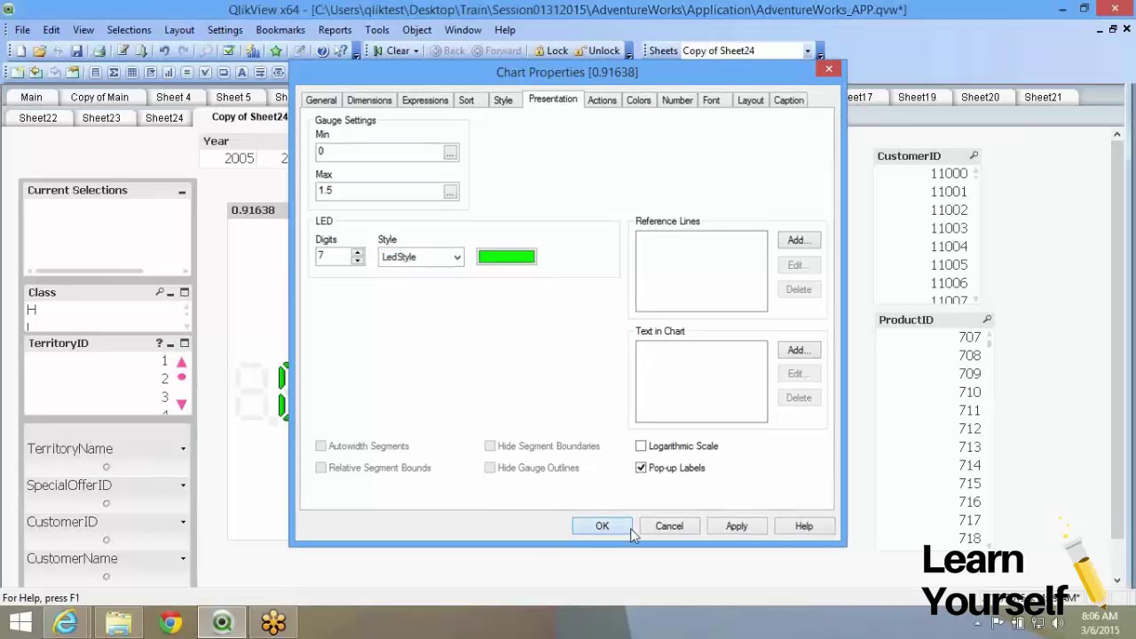
left_click(631, 529)
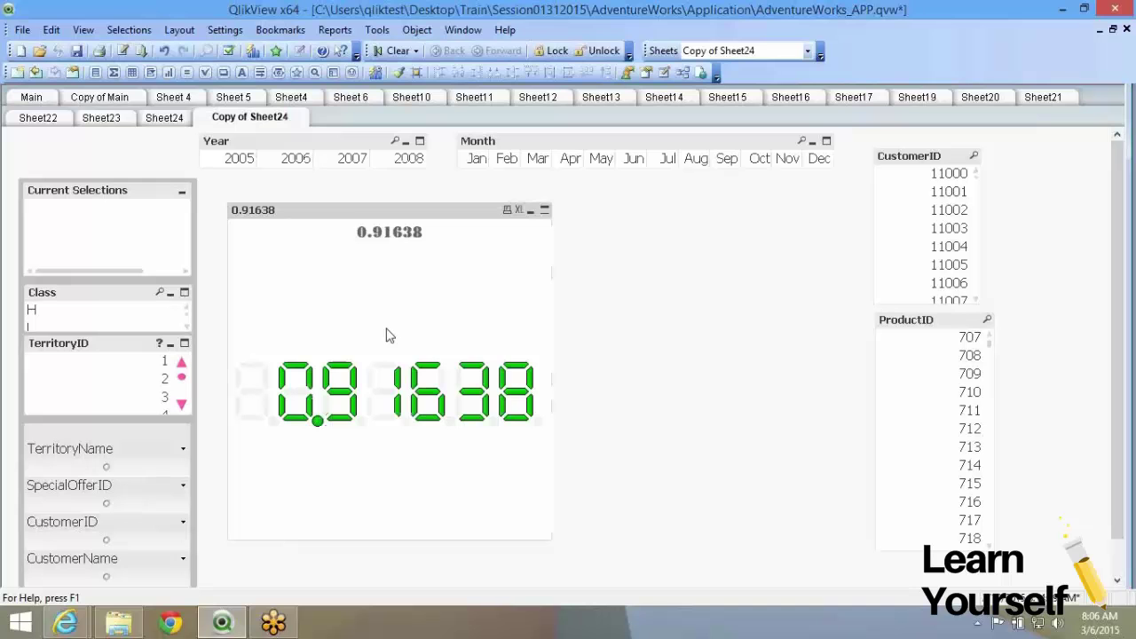
- Review the gauge's actions, expression, sort and style settings in its chart properties
right_click(386, 334)
left_click(422, 343)
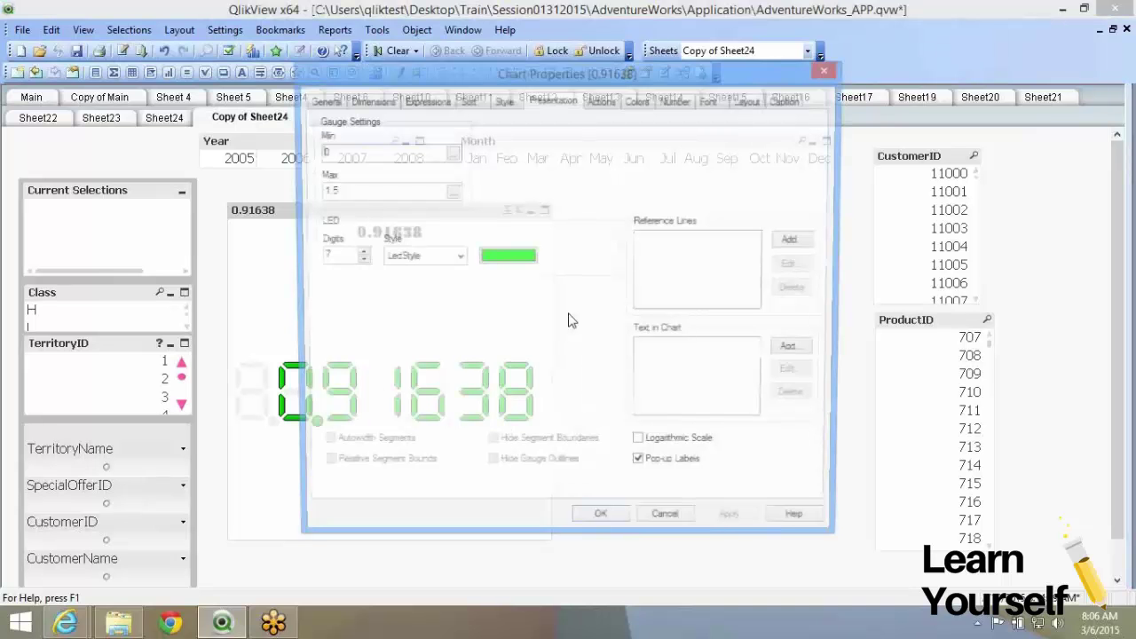
left_click(601, 102)
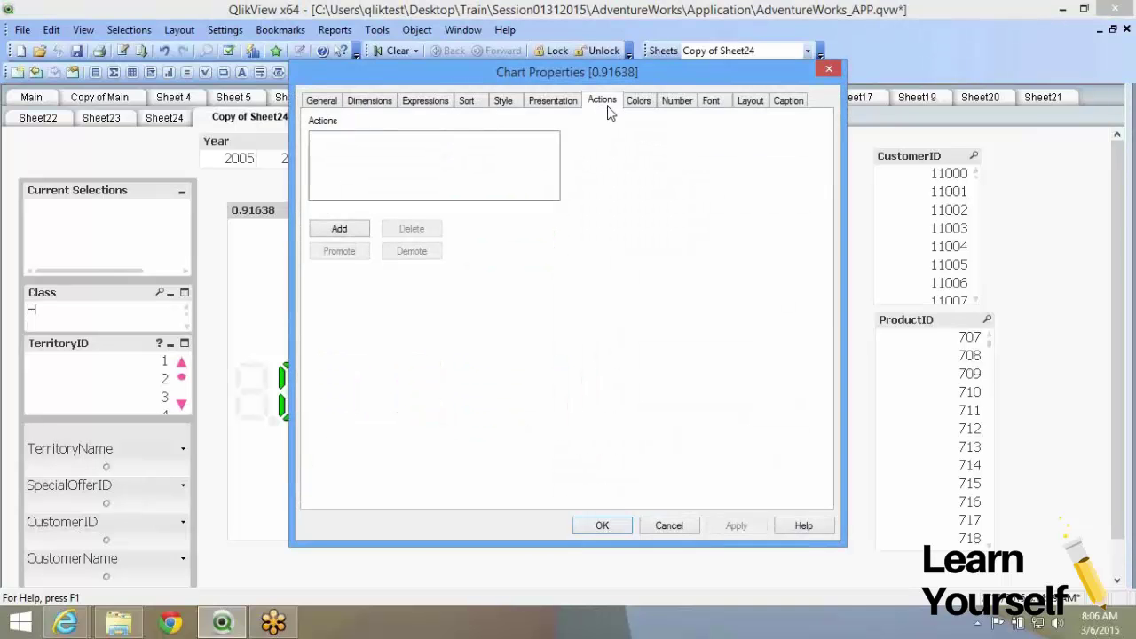
left_click(447, 103)
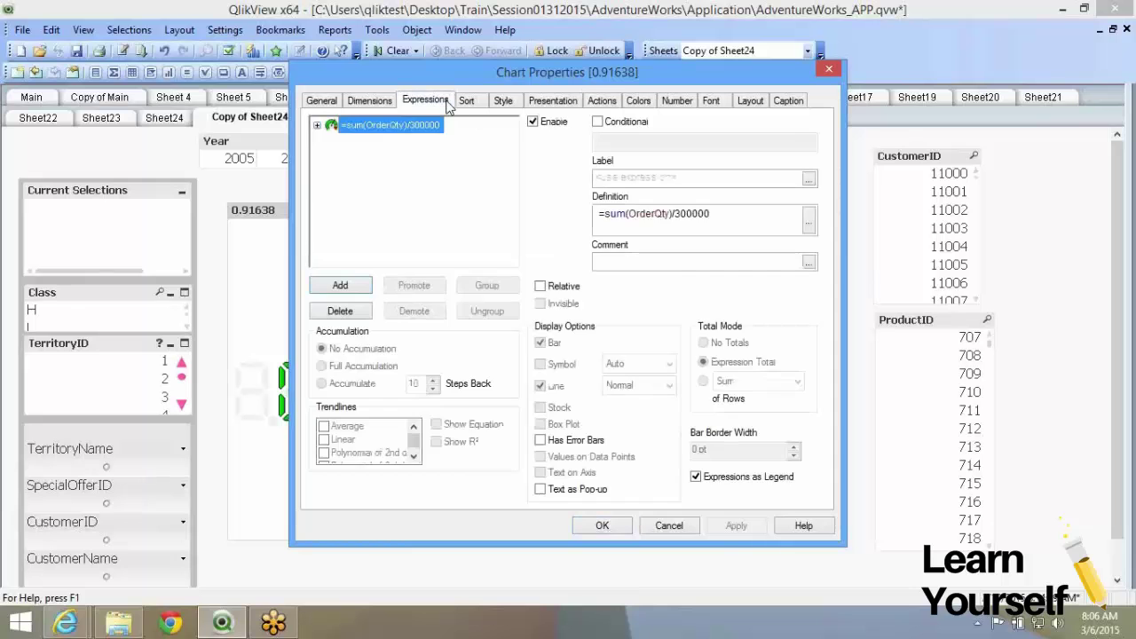
left_click(467, 102)
left_click(503, 101)
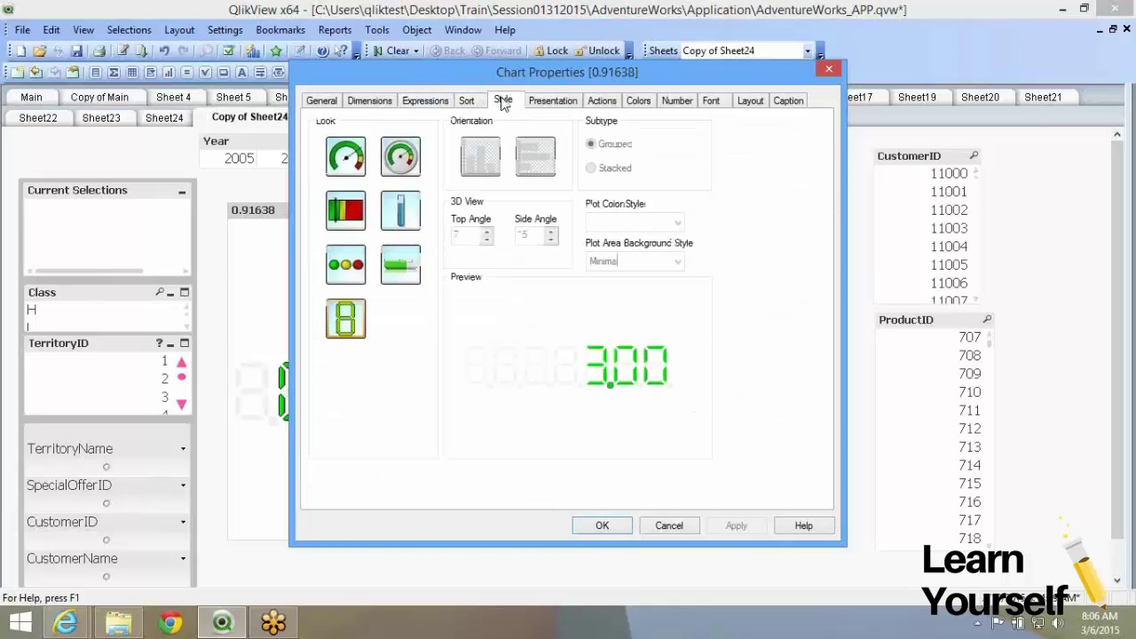
left_click(583, 526)
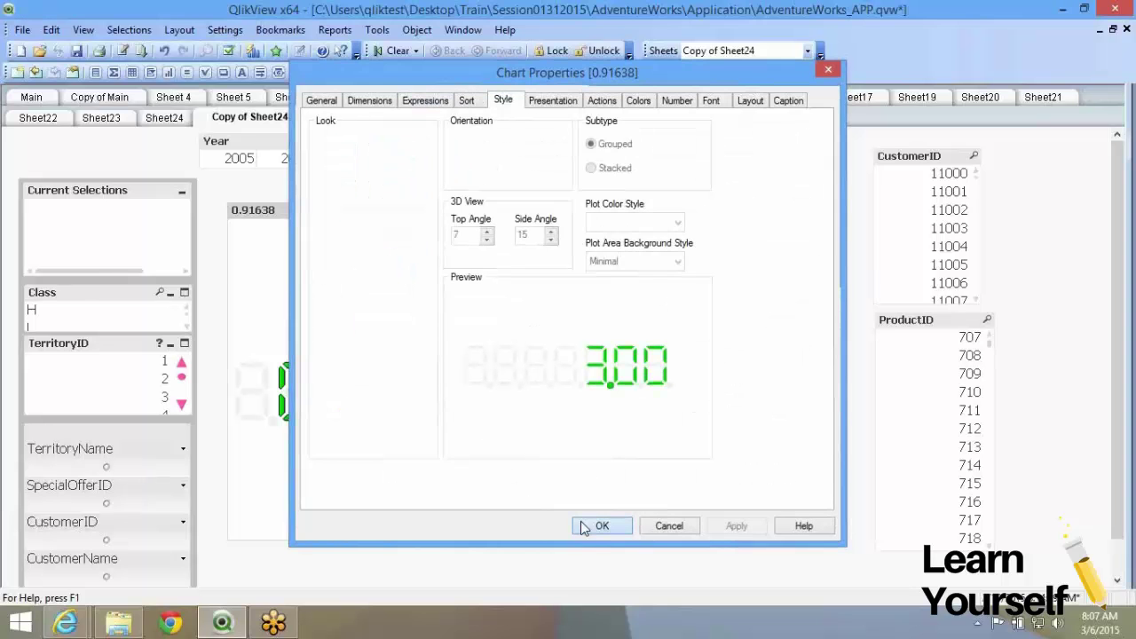
- Copy the current sheet and delete the gauge chart from the new copy
right_click(470, 349)
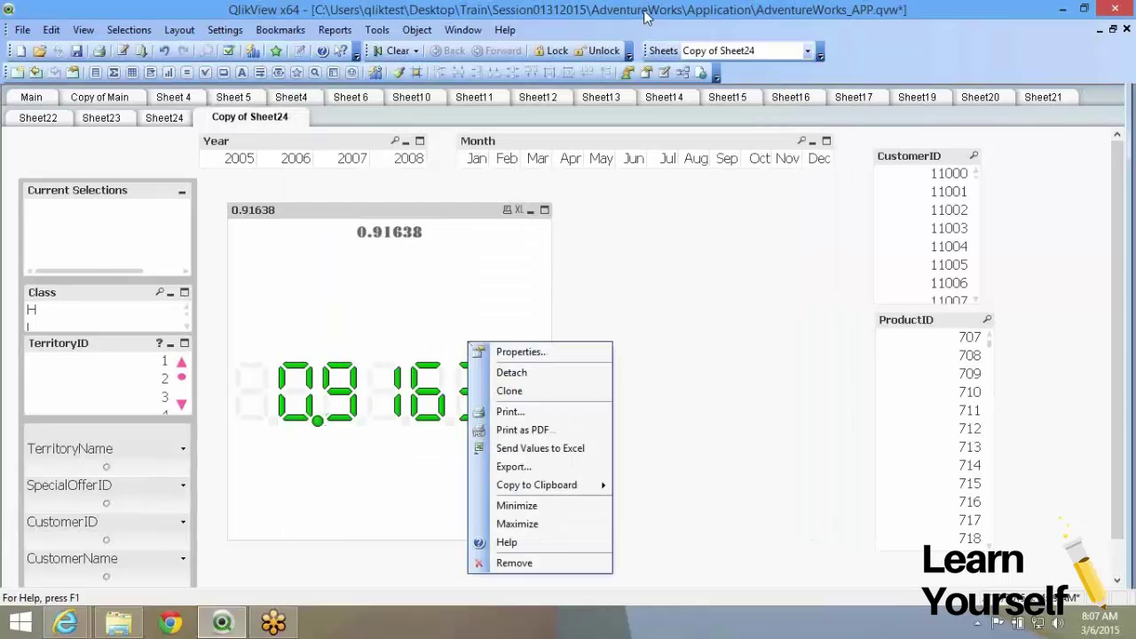
left_click(703, 256)
right_click(614, 208)
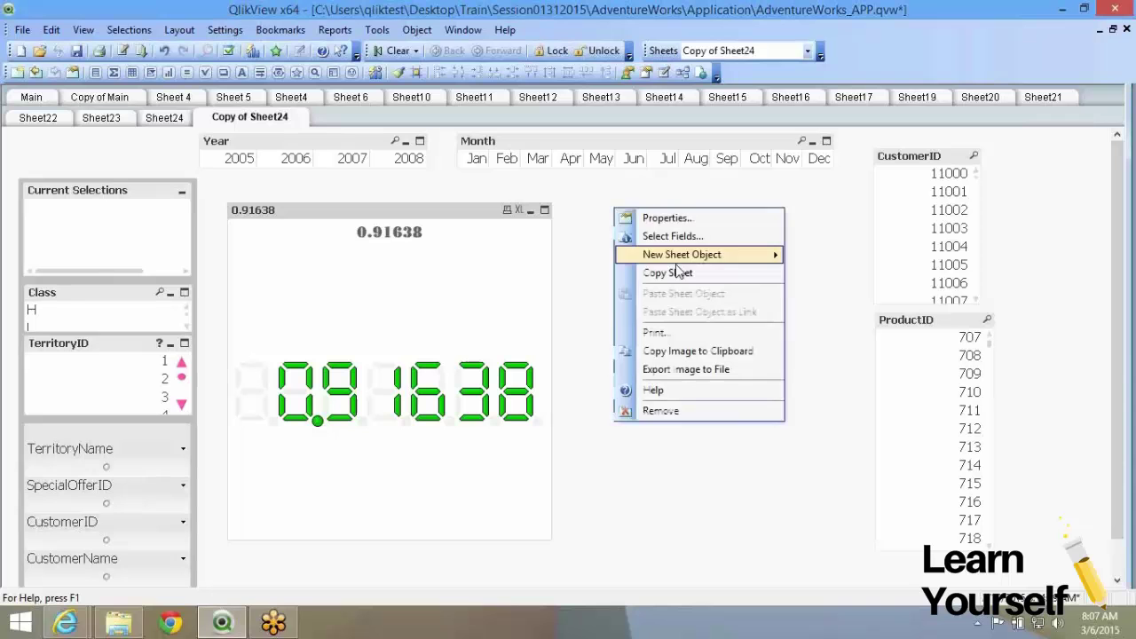
left_click(601, 256)
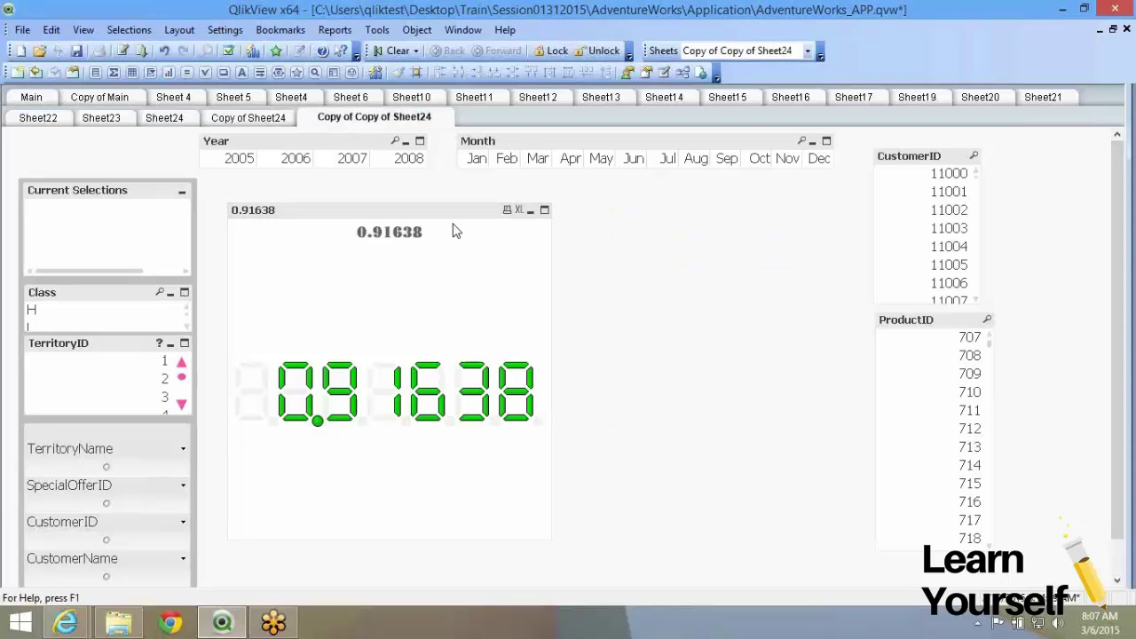
key("Delete")
key("Return")
- Create a new chart on the copied sheet as a scatter chart and continue to its dimensions
right_click(257, 227)
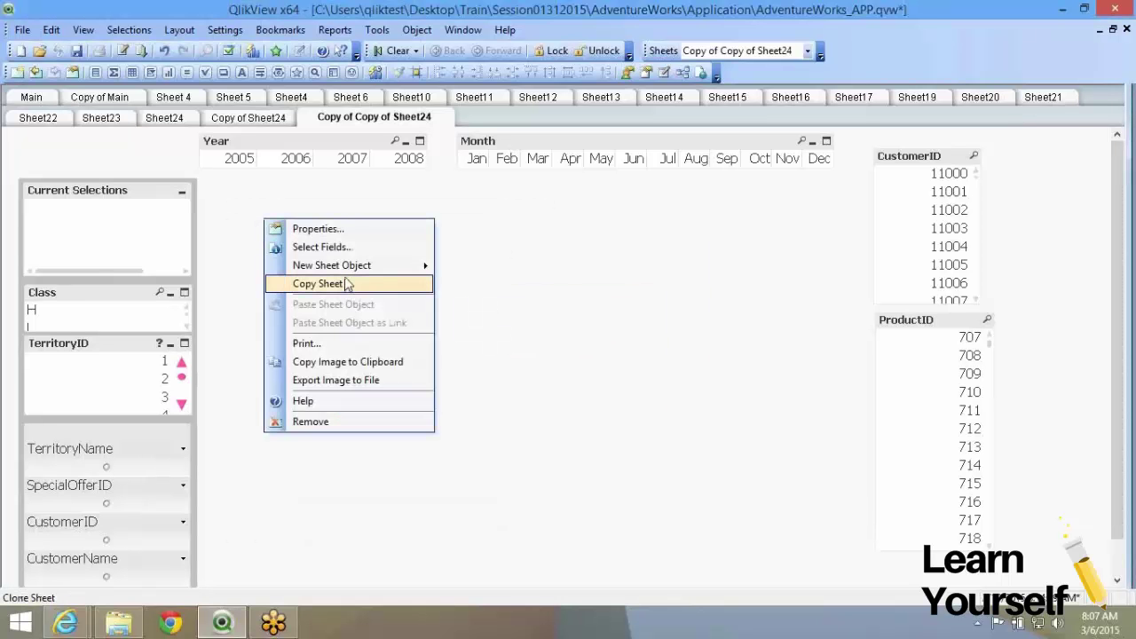
mouse_move(372, 265)
left_click(532, 286)
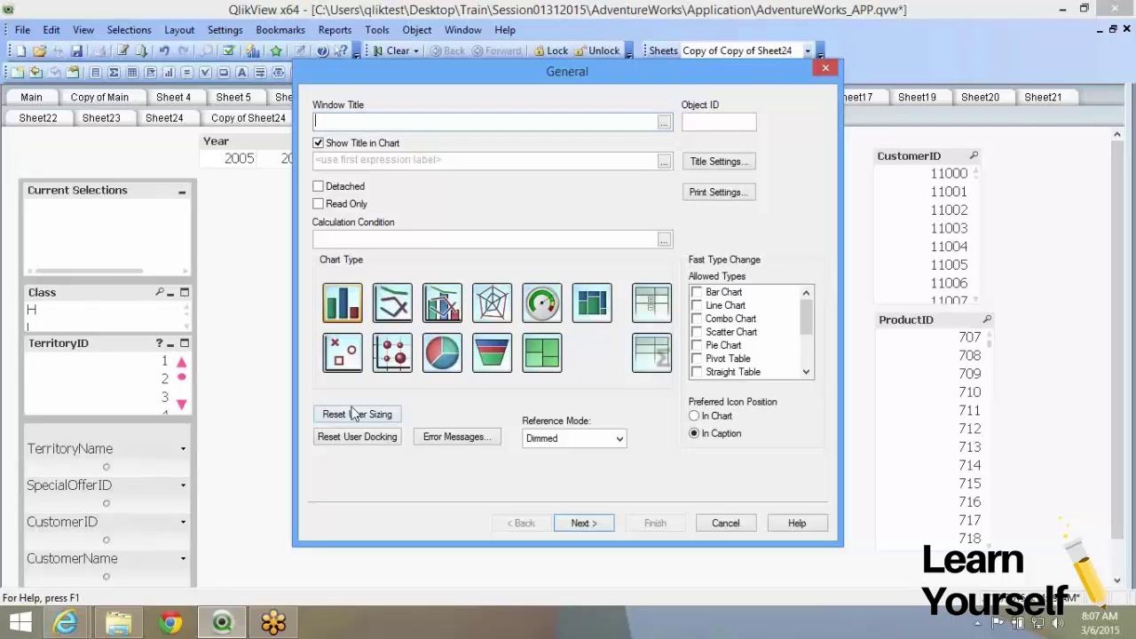
left_click(350, 363)
left_click(577, 523)
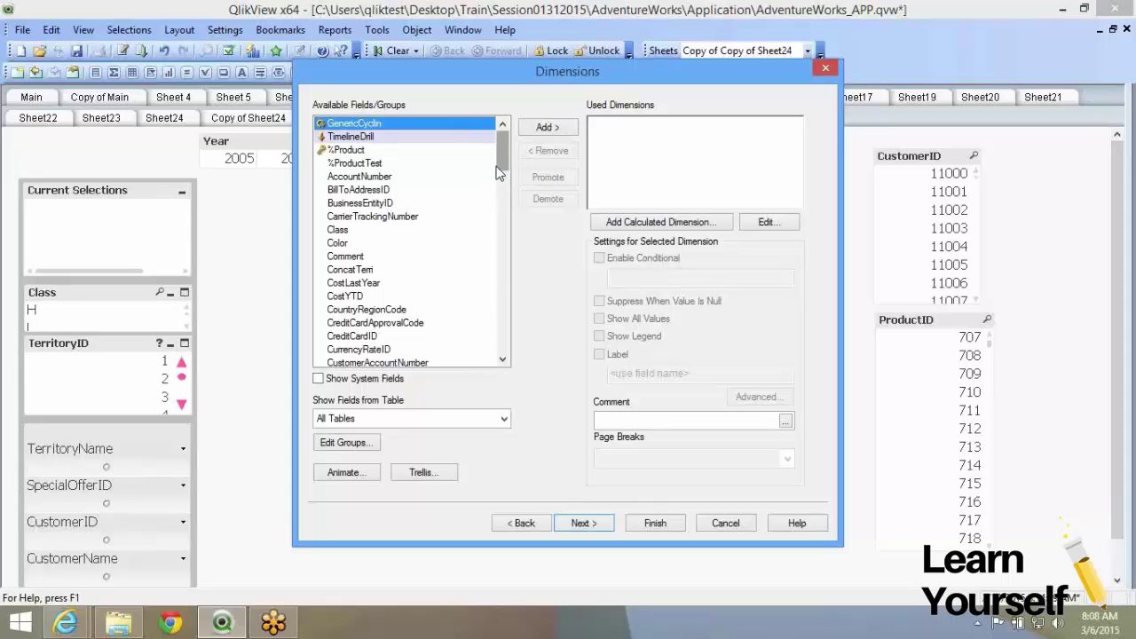
- Add ProductID as the scatter chart's dimension
left_click_drag(499, 173, 498, 285)
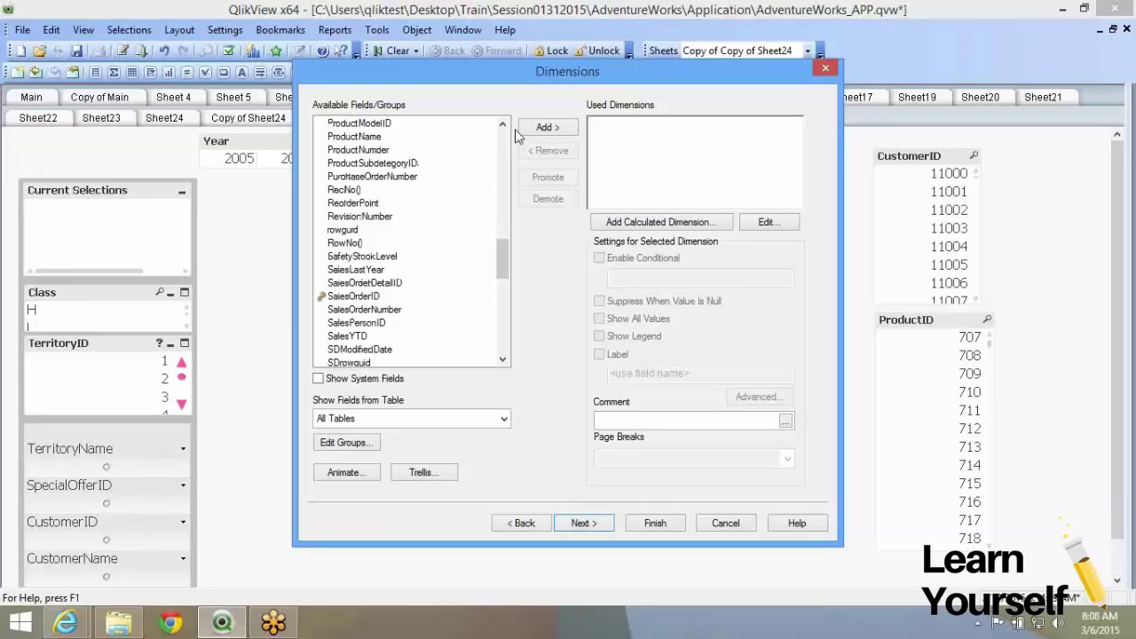
scroll(417, 147, "up", 1)
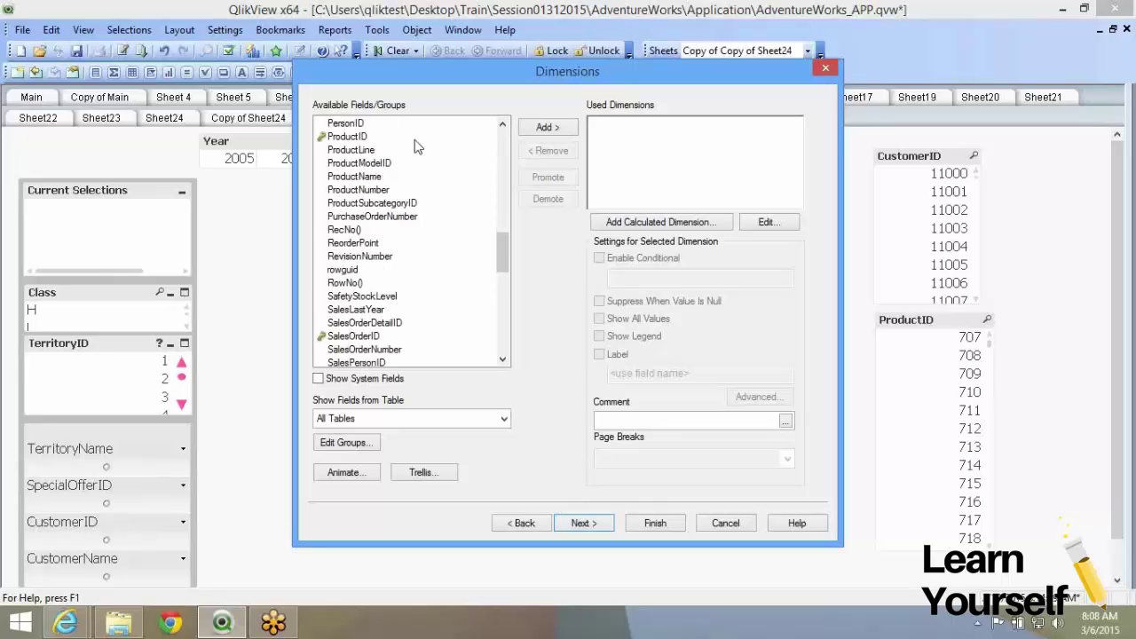
left_click(415, 140)
left_click(559, 130)
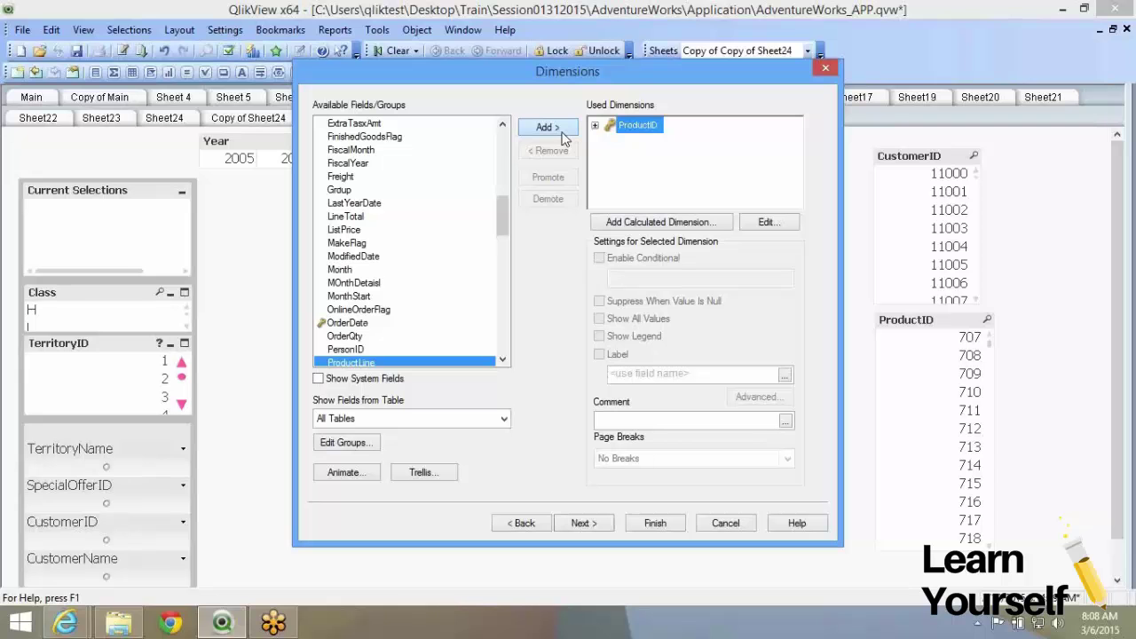
left_click(637, 125)
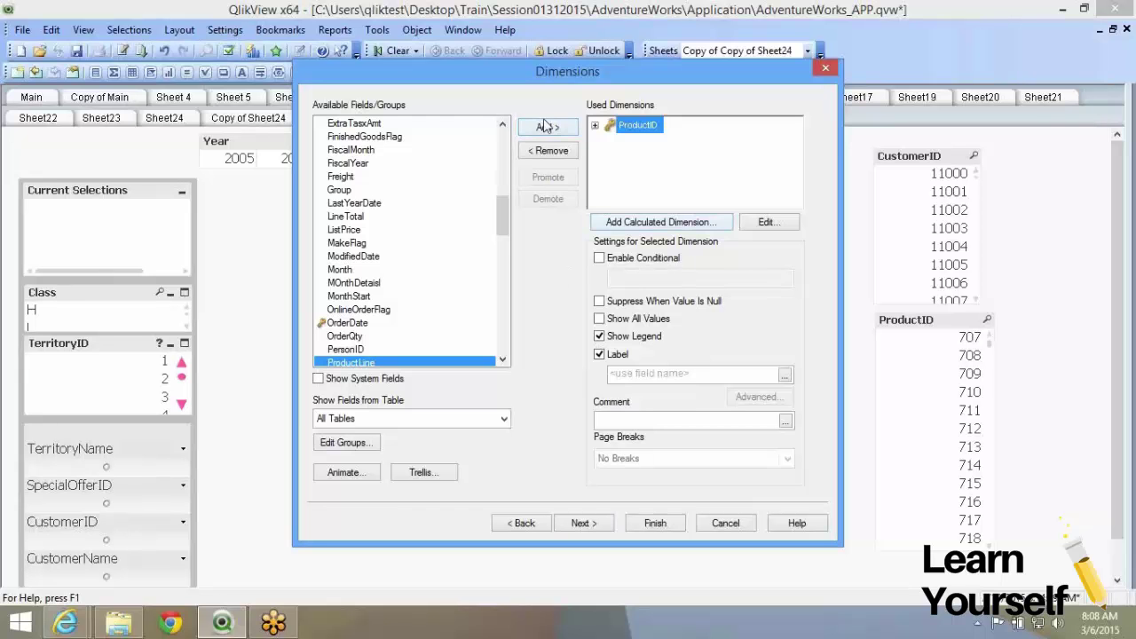
- Continue to the scatter chart's expressions and open the field choices for the X axis
left_click(583, 523)
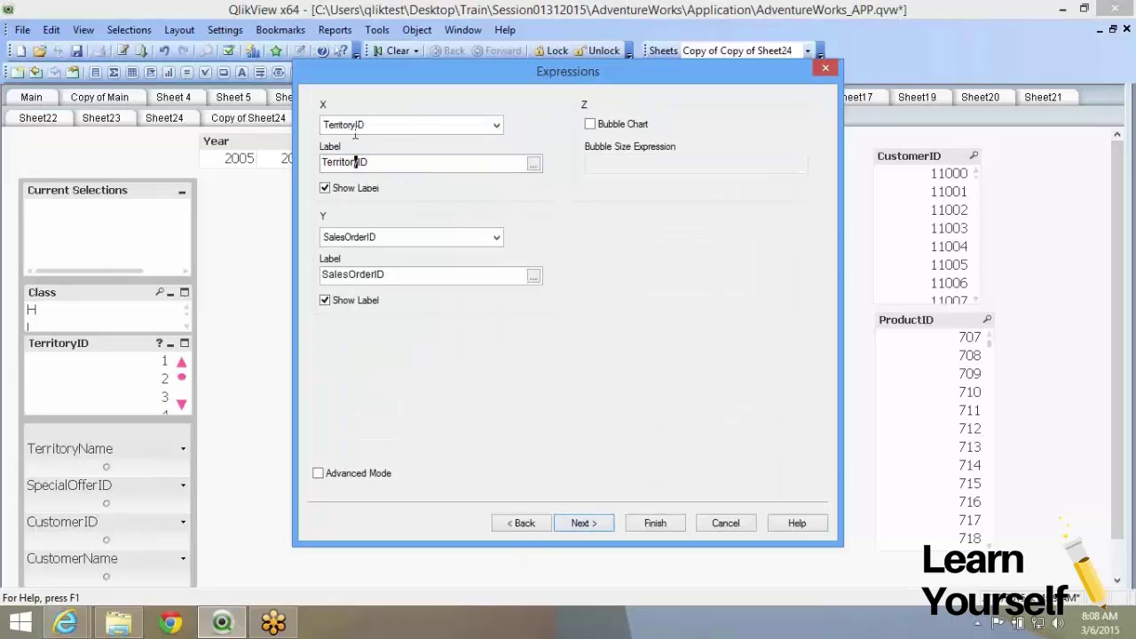
mouse_move(355, 162)
left_mouse_down()
mouse_move(321, 162)
mouse_move(349, 162)
left_mouse_up()
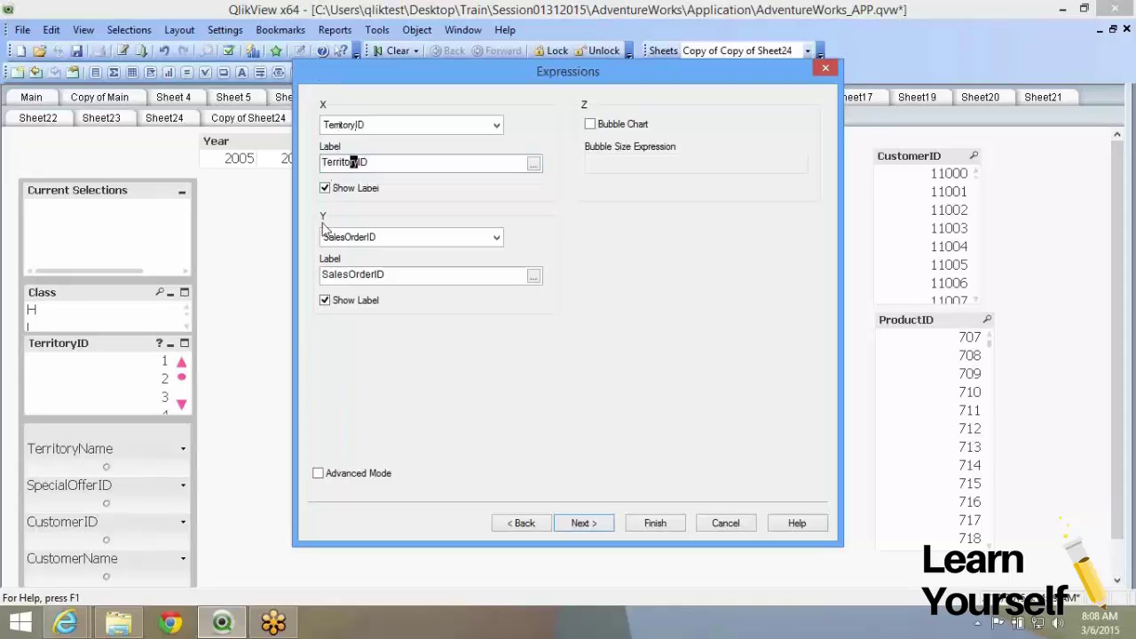
left_click(357, 125)
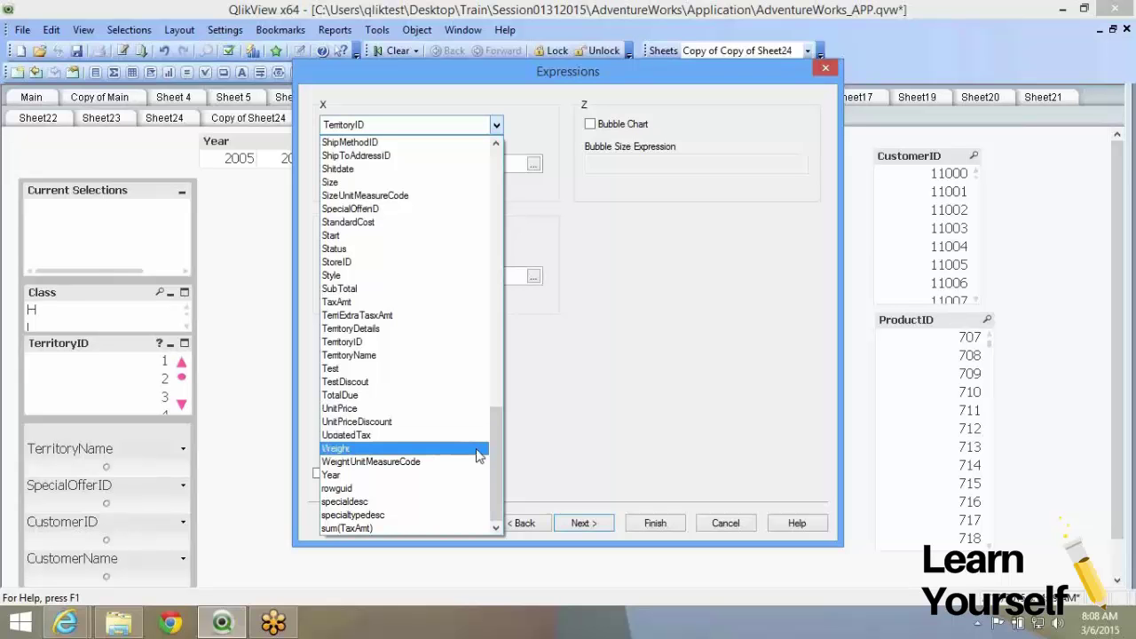
- Set the scatter chart's X expression to CustomerID and its Y expression to OrderQty, and finish creating the chart
left_click_drag(494, 470, 431, 121)
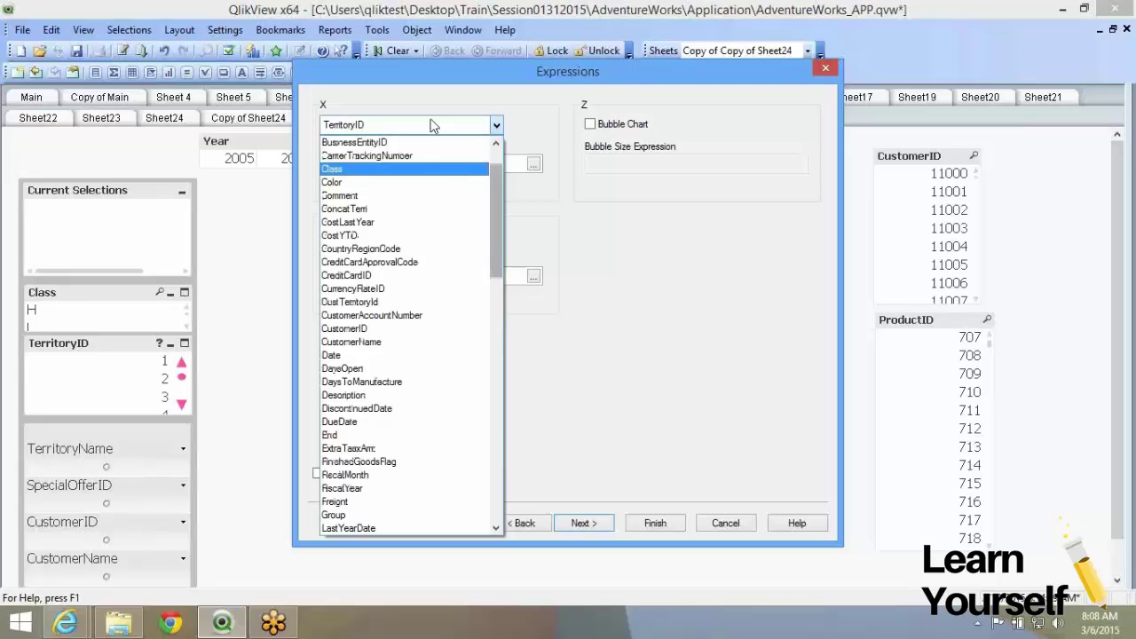
left_click(347, 329)
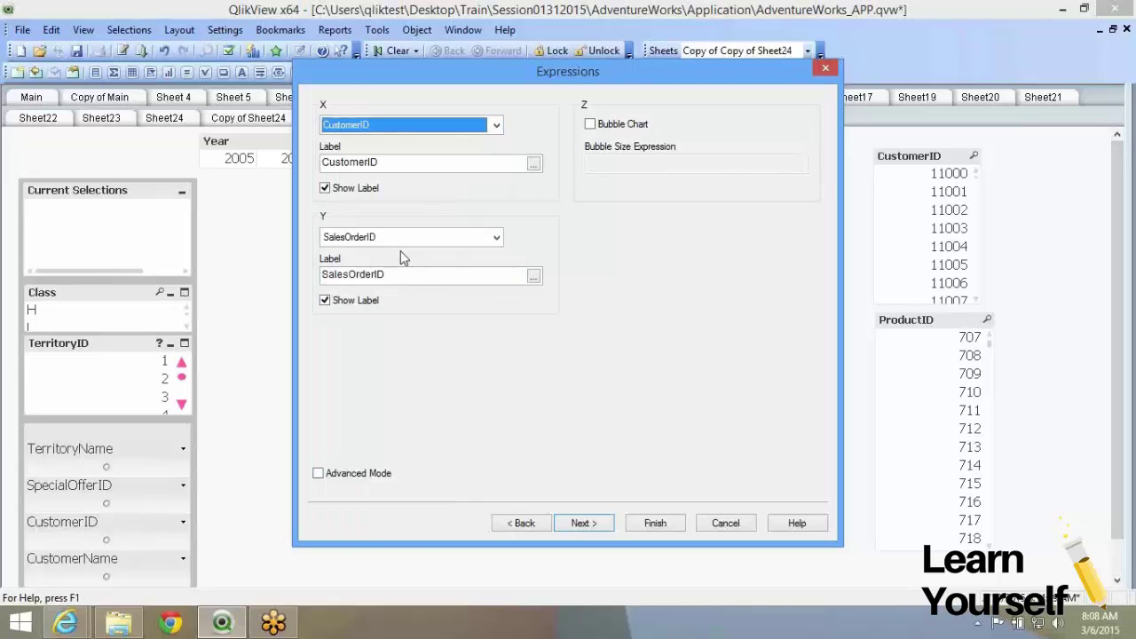
left_click(496, 237)
scroll(493, 279, "up", 2)
left_click(482, 278)
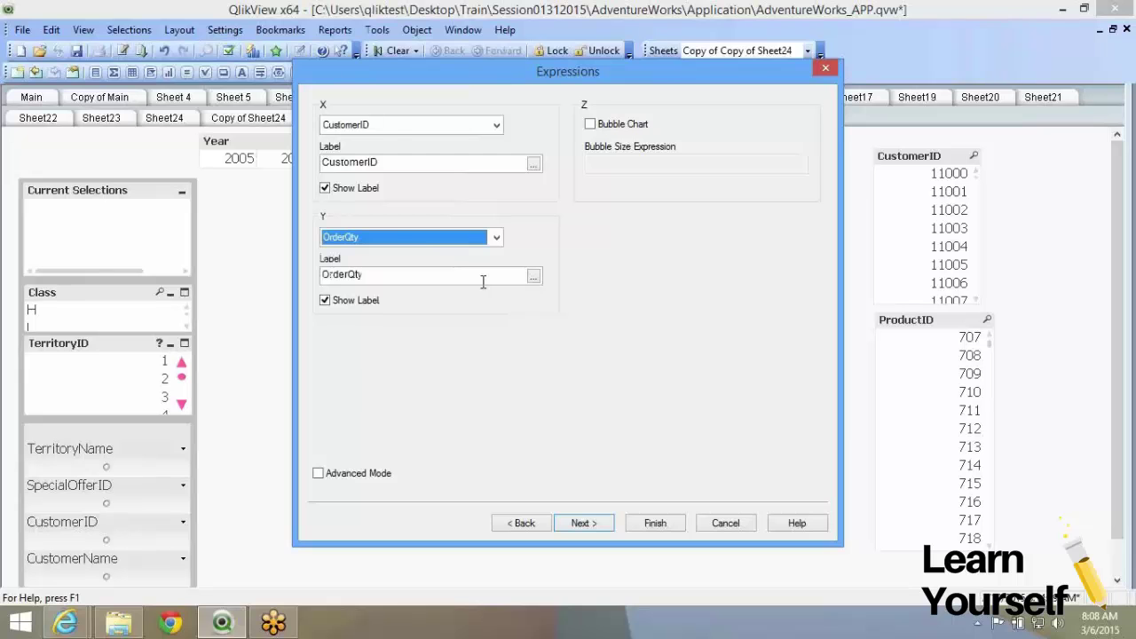
key("Return")
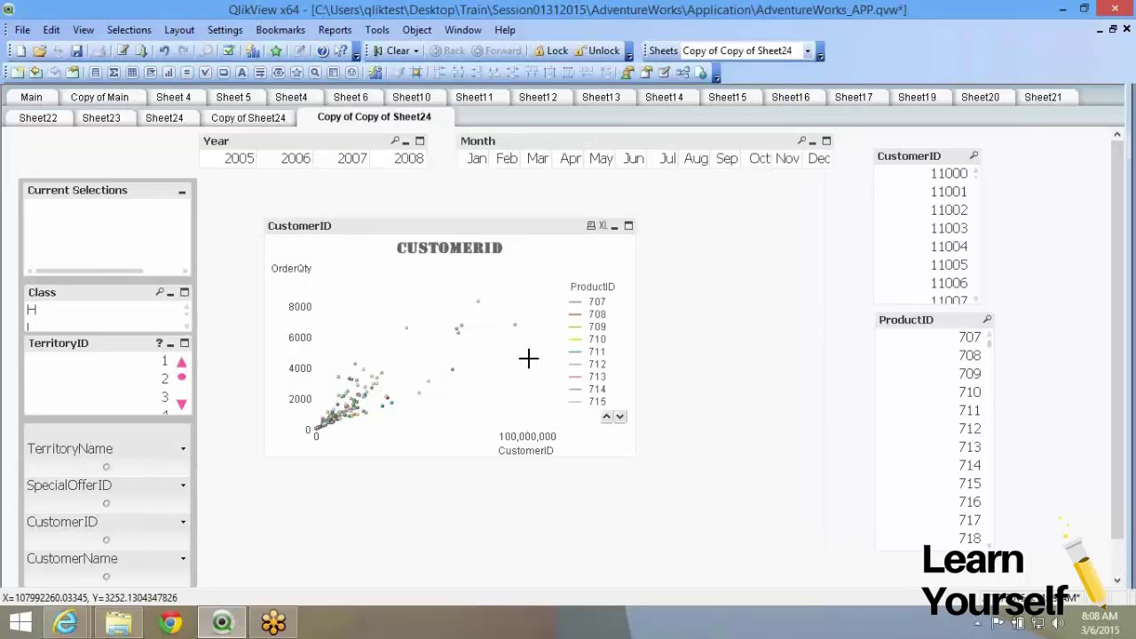
- Enable Advanced Mode for the chart's expressions and change the CustomerID definition to Count ([CustomerID])
double_click(435, 434)
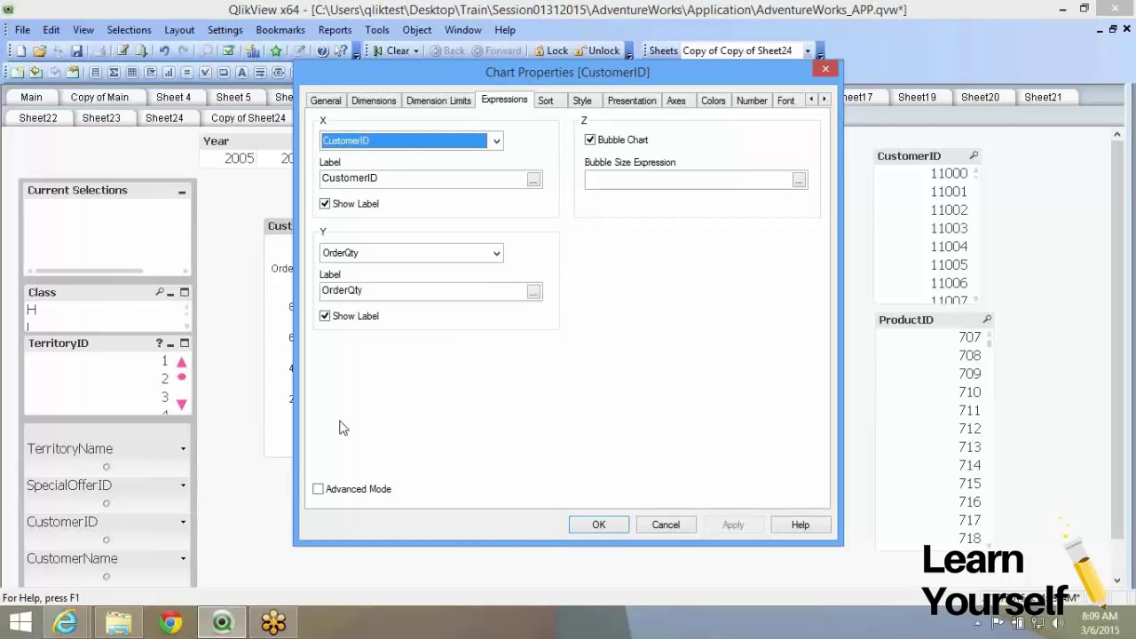
left_click(318, 489)
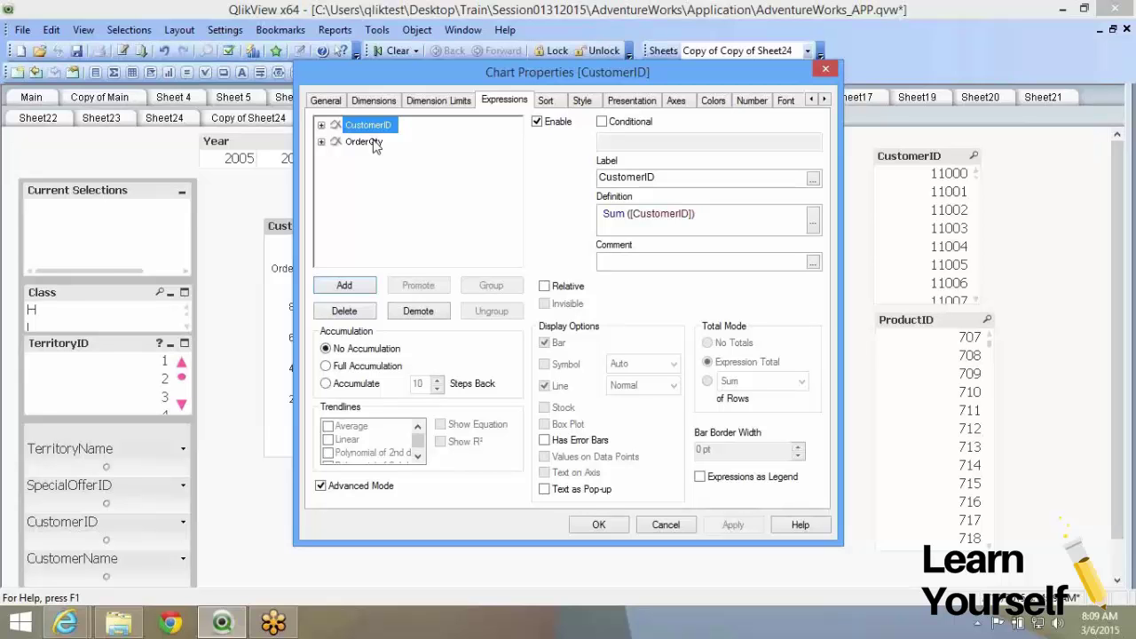
left_click_drag(373, 147, 377, 129)
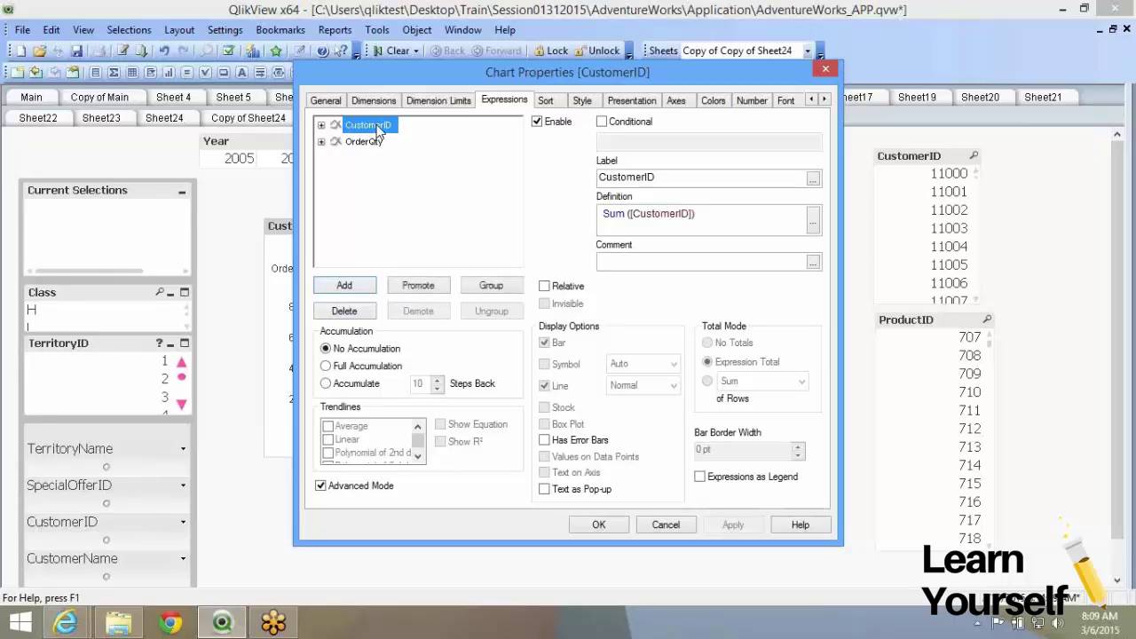
double_click(610, 214)
type("Co")
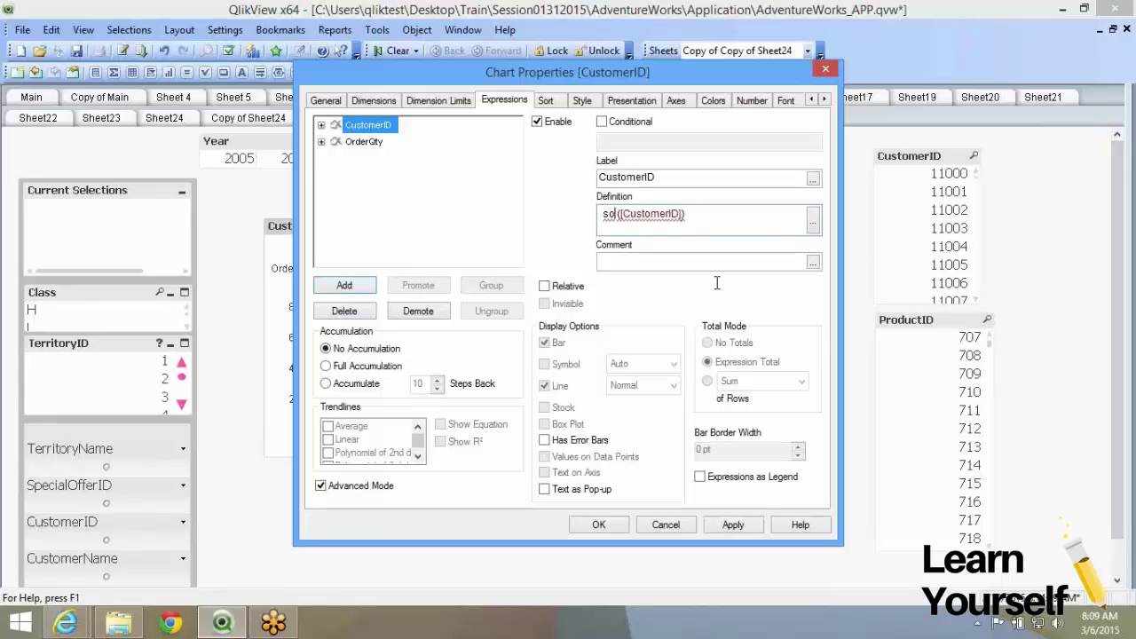
type("unt")
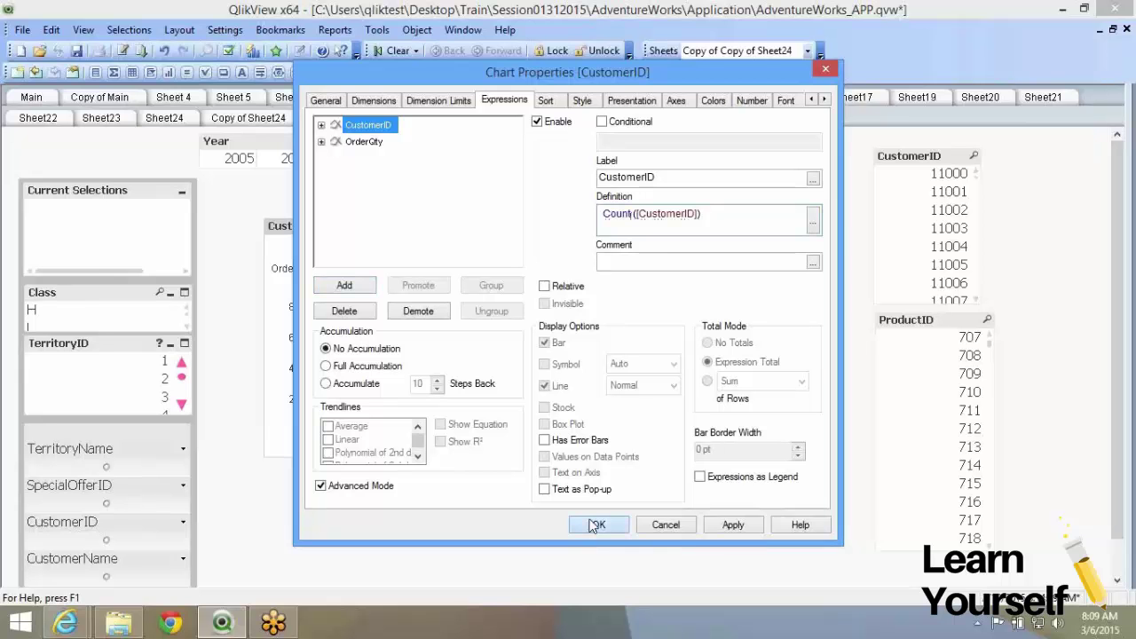
left_click(595, 525)
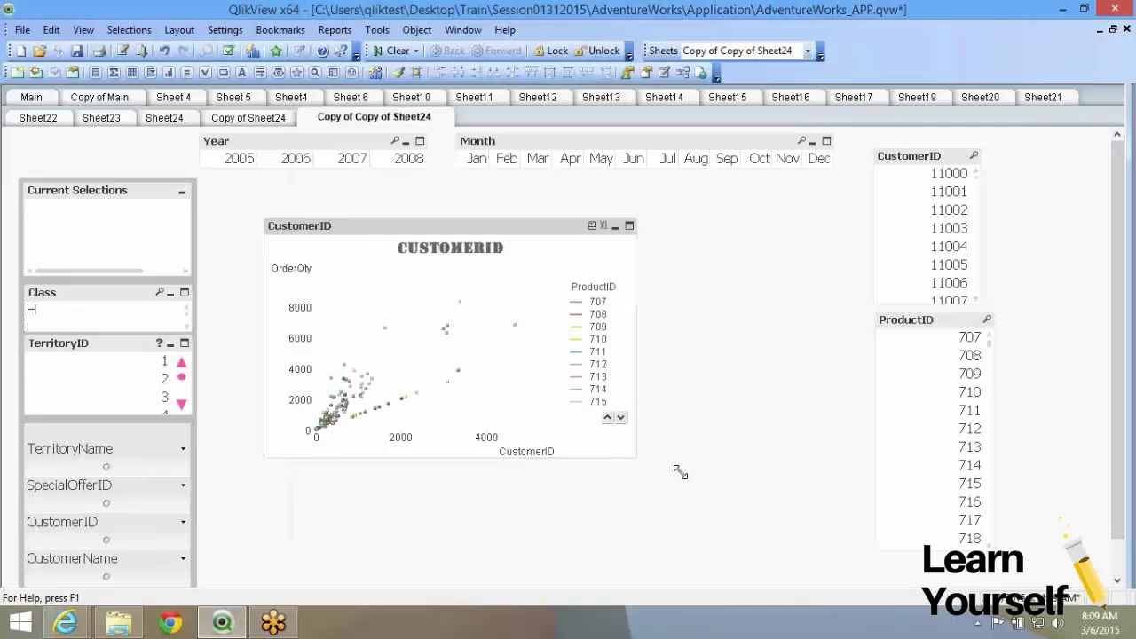
- Move and enlarge the scatter chart so it fills the space between the filter panes, below the Year and Month lists
left_click_drag(680, 472, 862, 533)
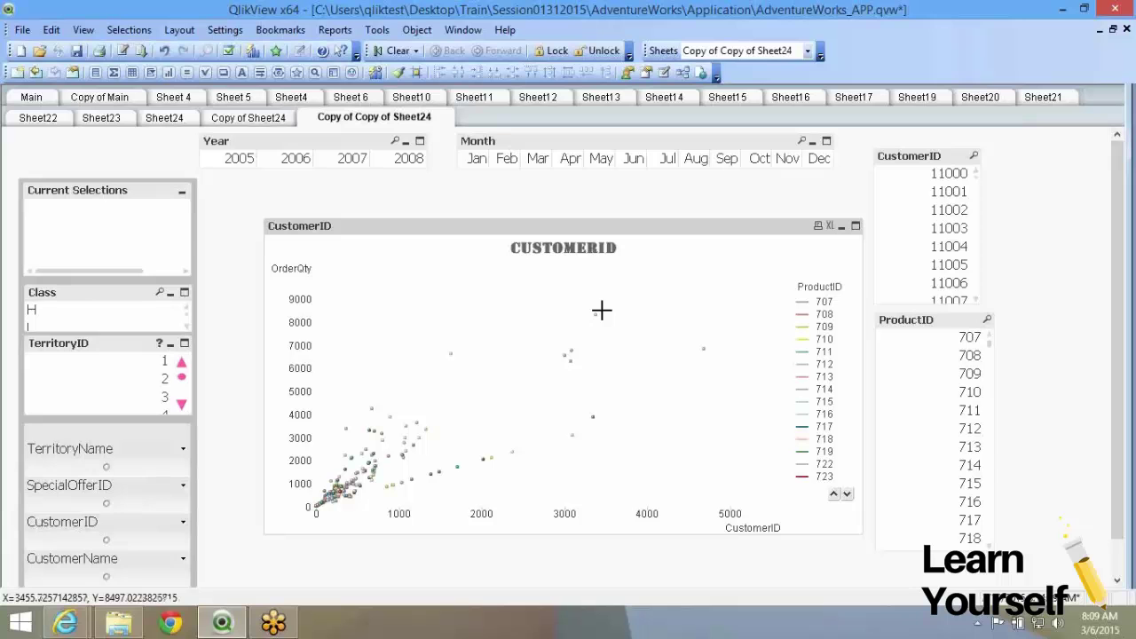
mouse_move(595, 314)
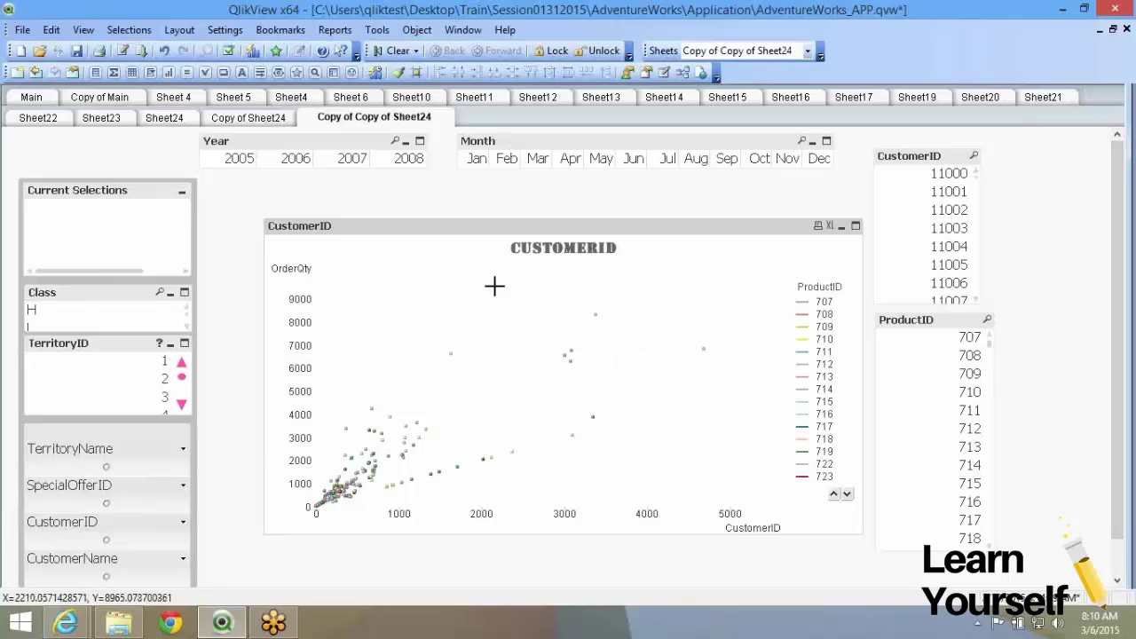
left_click_drag(477, 229, 427, 194)
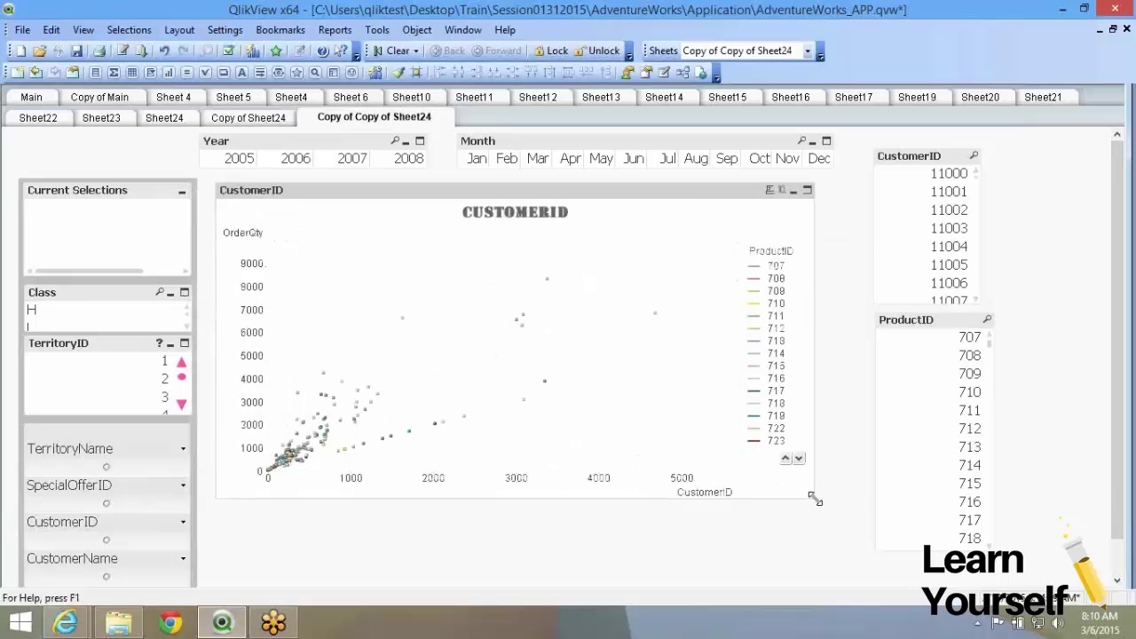
left_click_drag(815, 500, 860, 571)
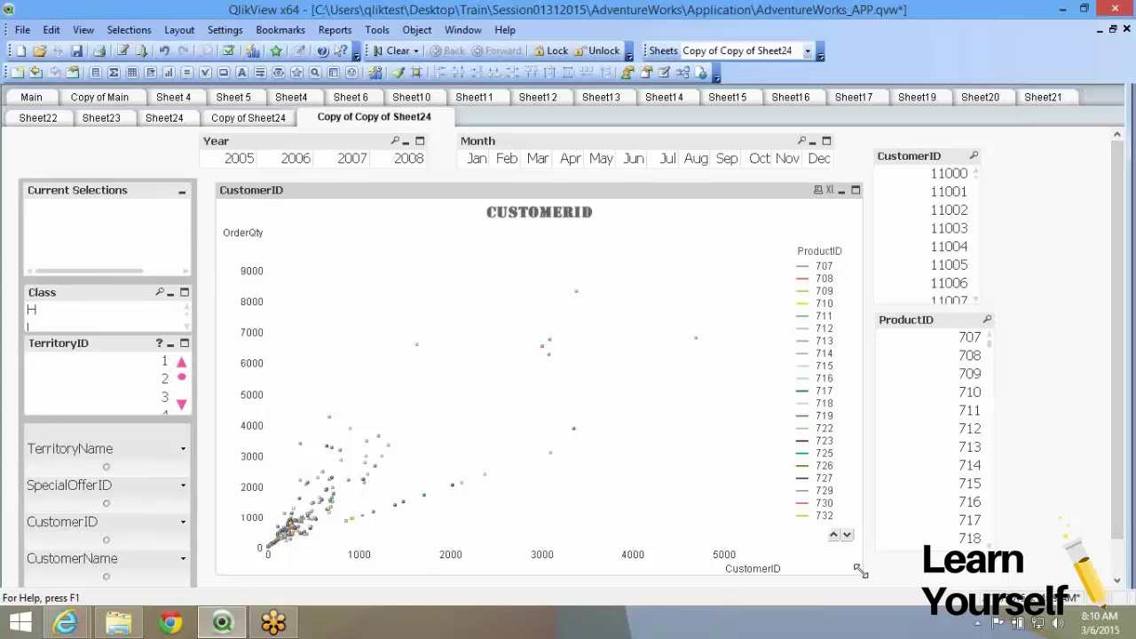
left_click_drag(860, 572, 859, 569)
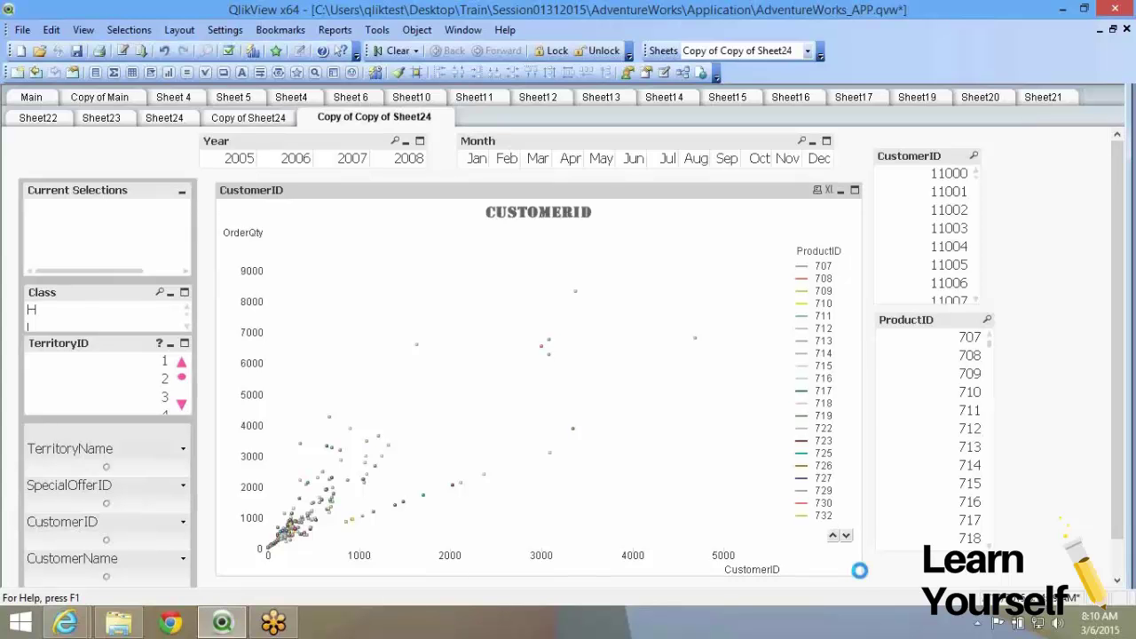
- Undo the ProductID selection of 864 and 884
mouse_move(573, 292)
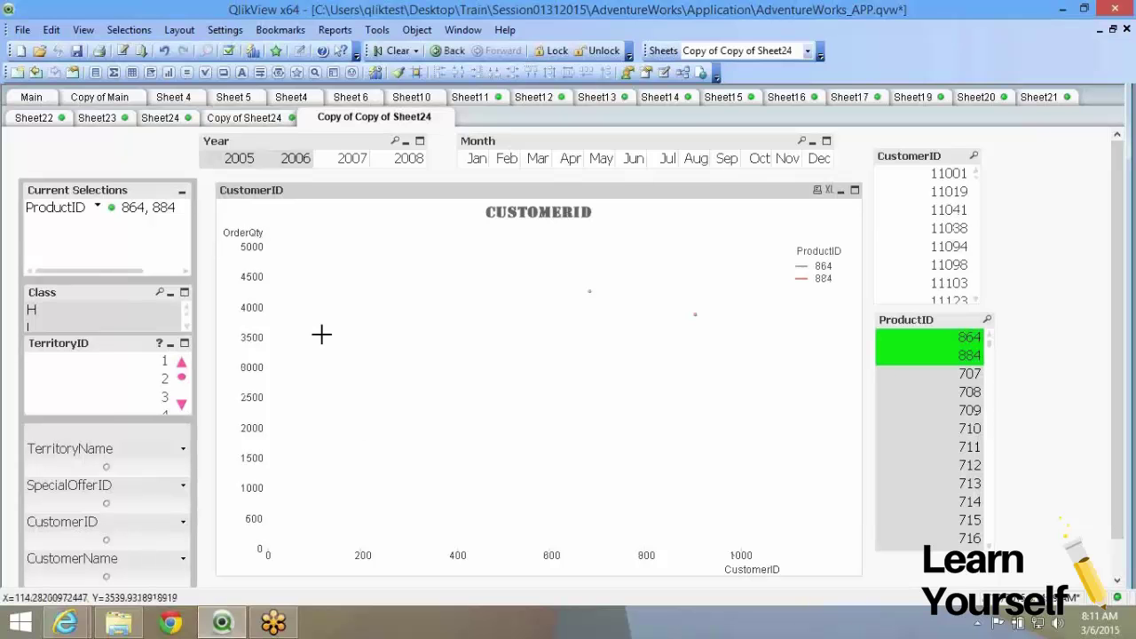
key("shift+Left")
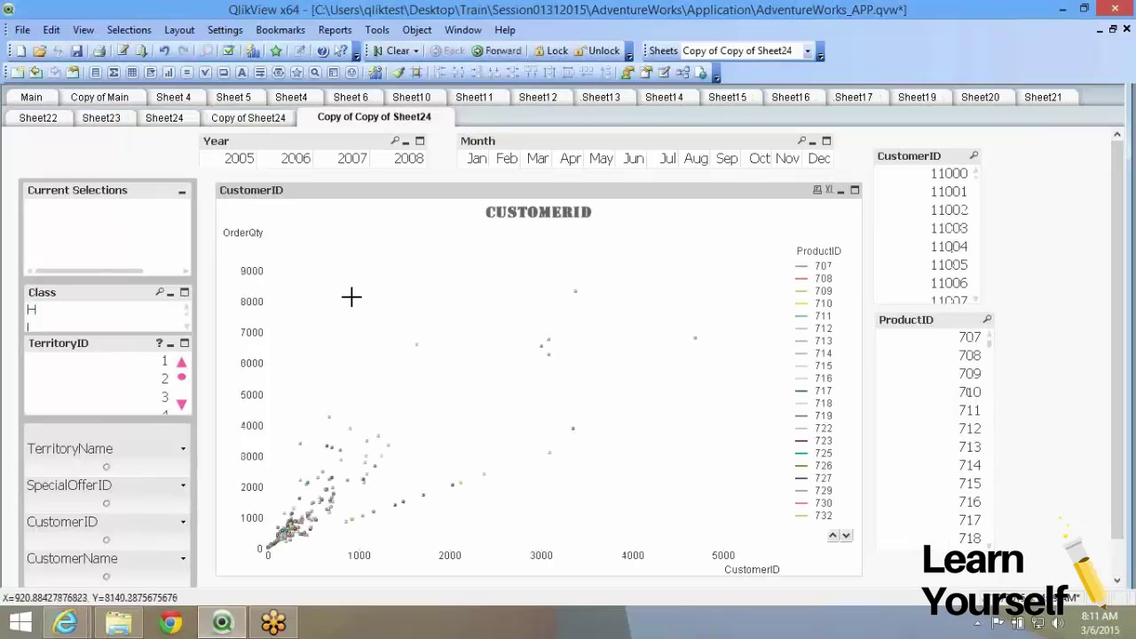
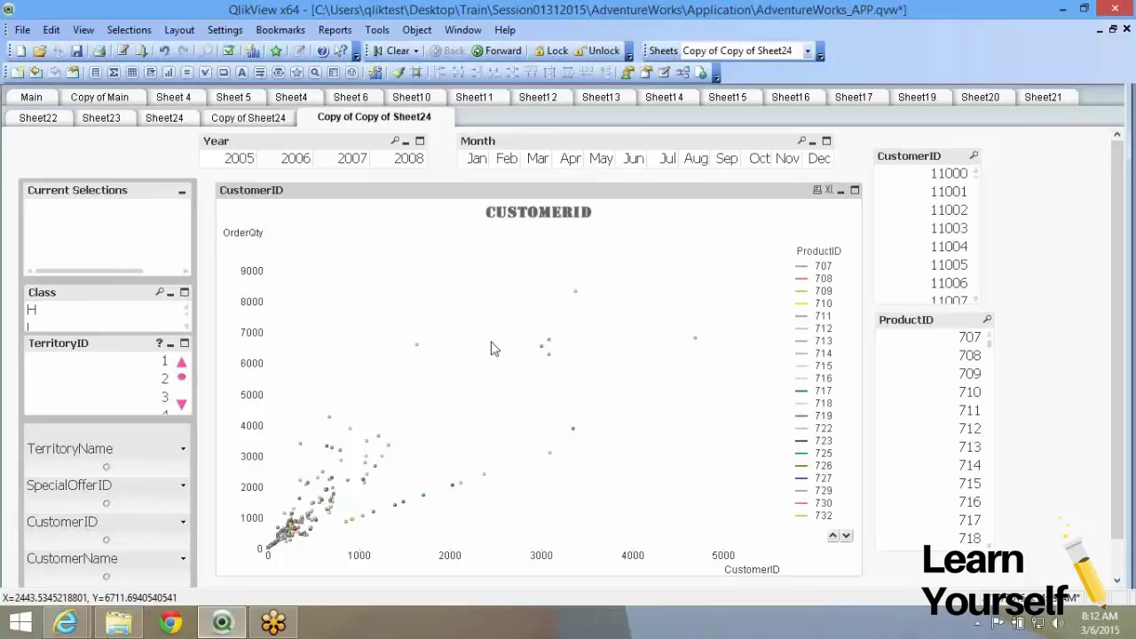
- View the scatter chart's properties and inspect an isolated data point in the plot
right_click(493, 348)
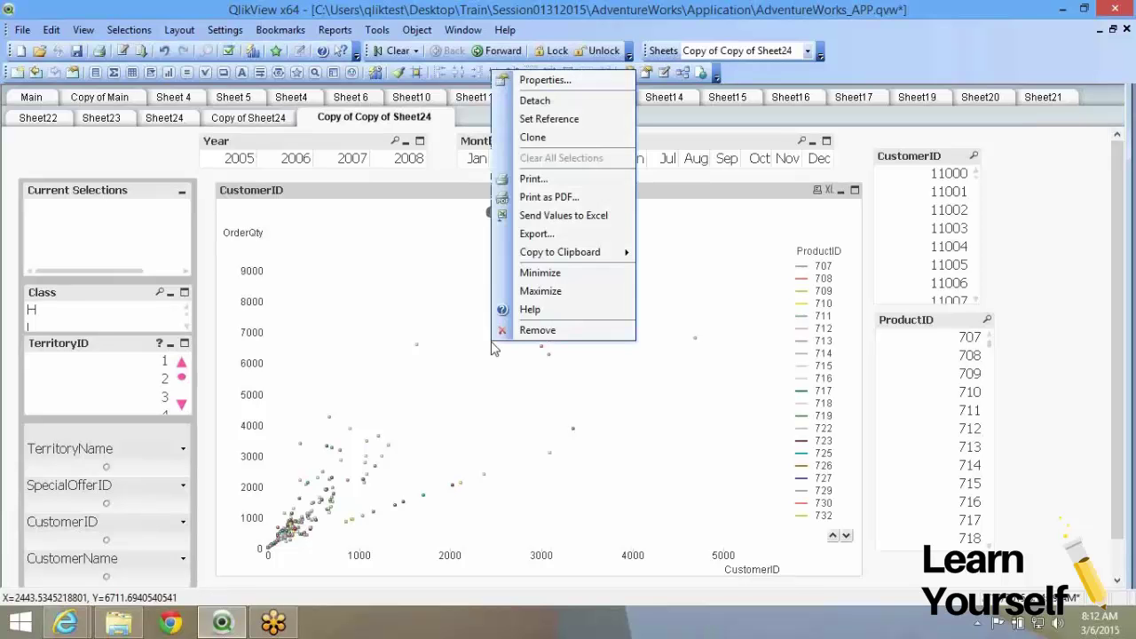
left_click(559, 81)
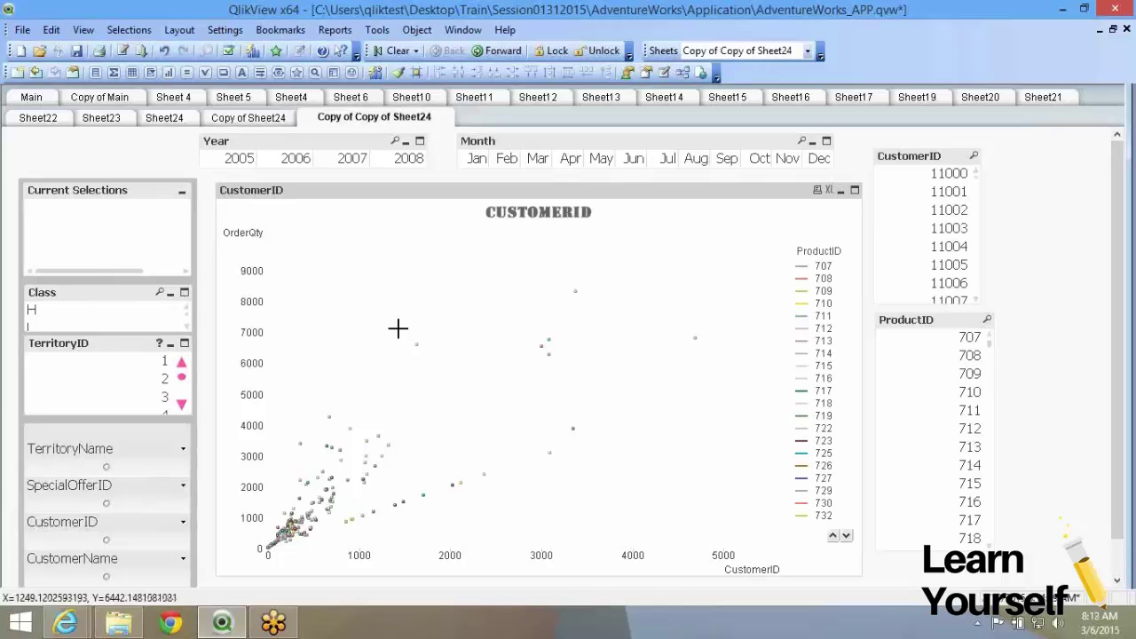
mouse_move(417, 344)
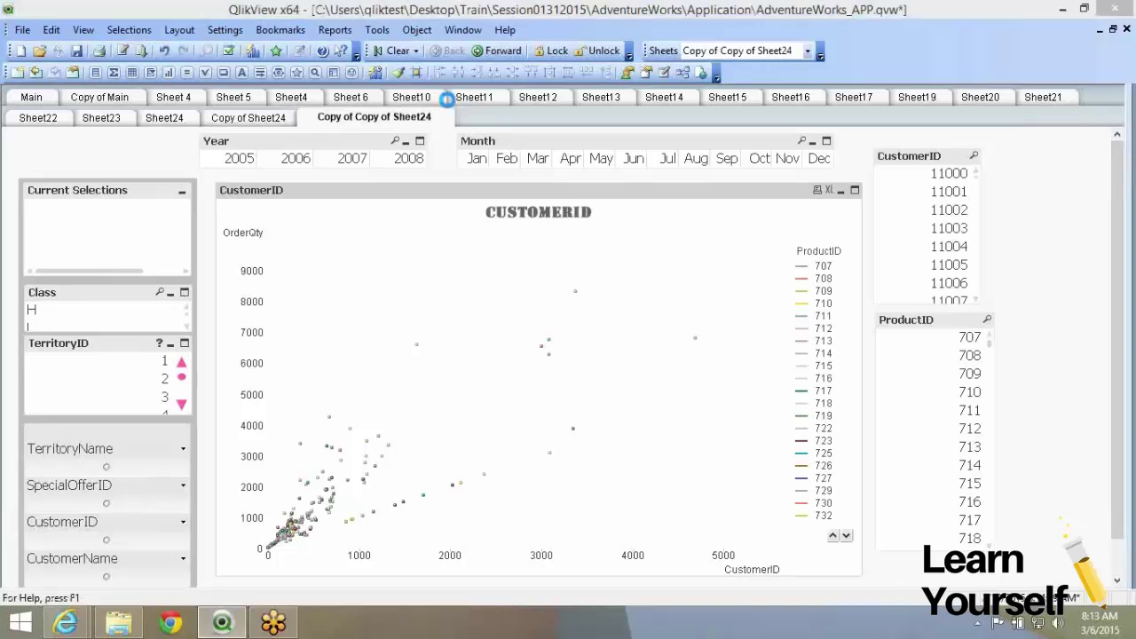
- Review the CustomerID and OrderQty expression definitions in the chart properties, with the dialog moved aside to reveal the plot
key("alt+Return")
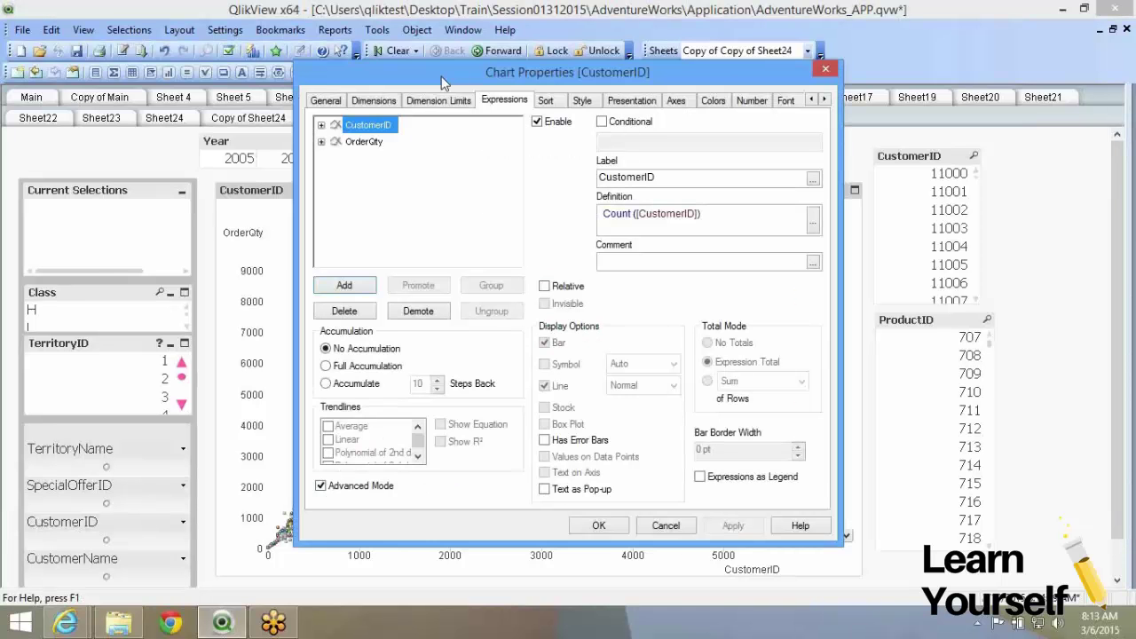
left_click_drag(442, 82, 711, 91)
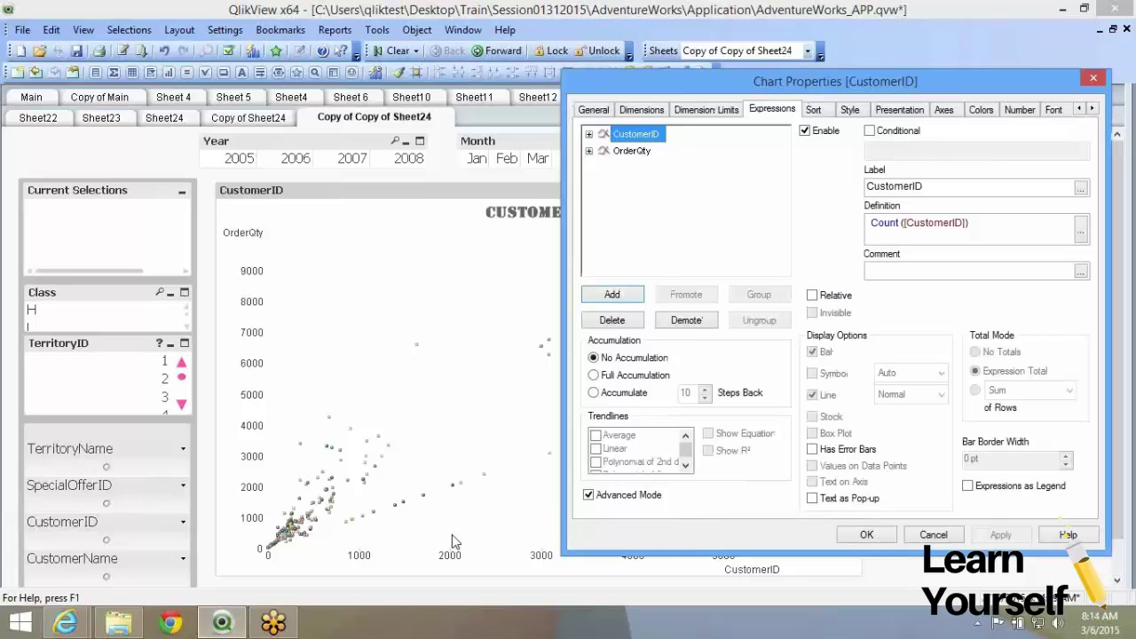
left_click(641, 153)
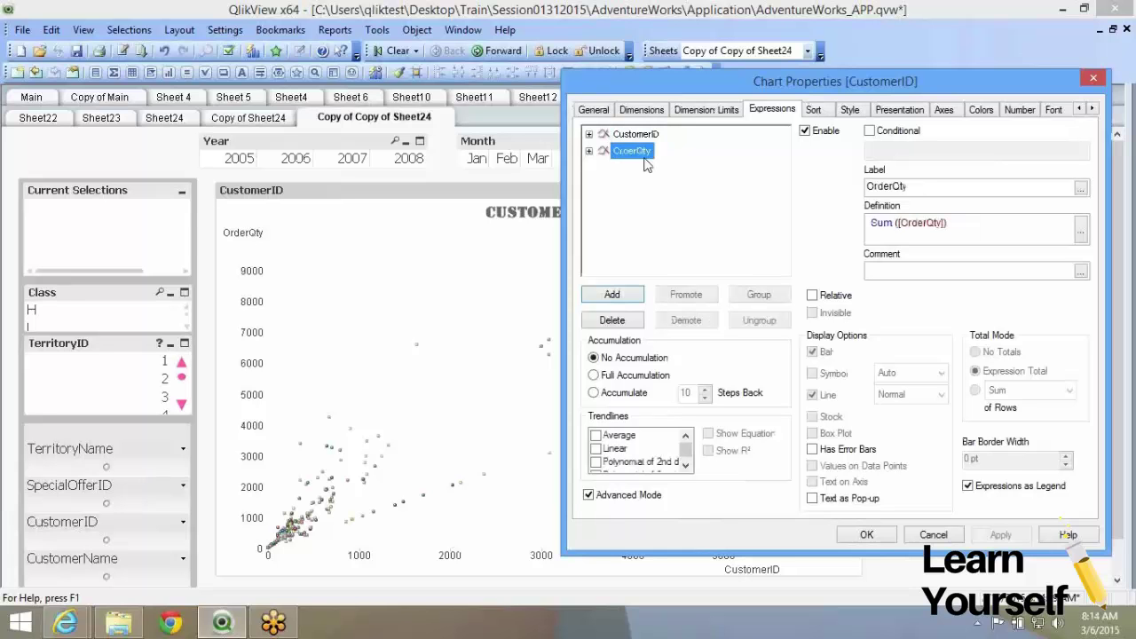
key("Up")
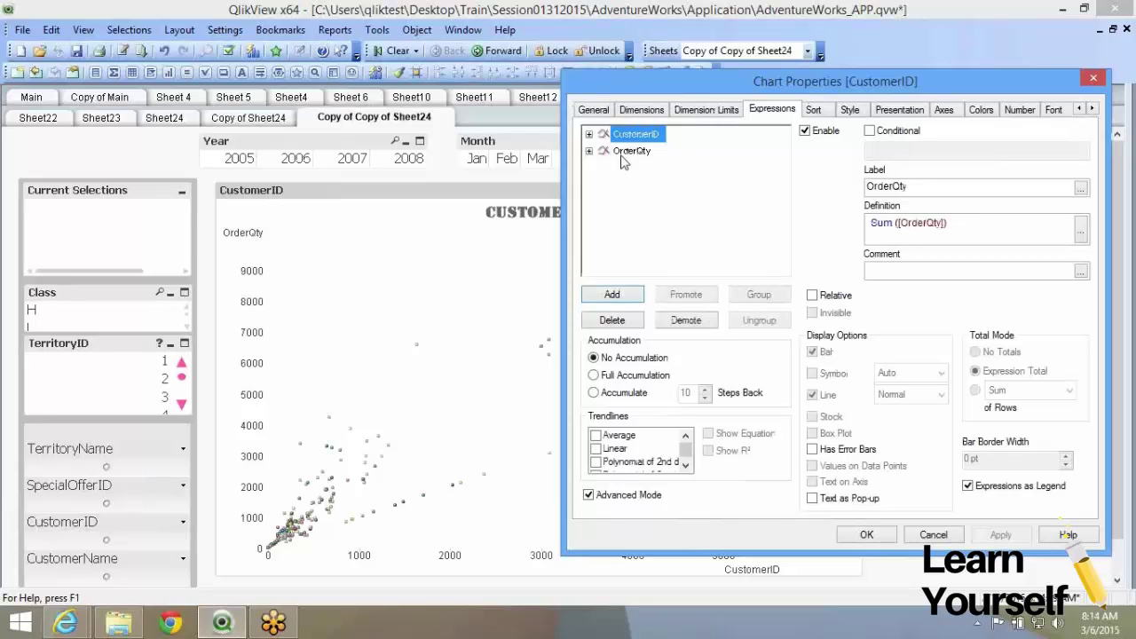
left_click(622, 154)
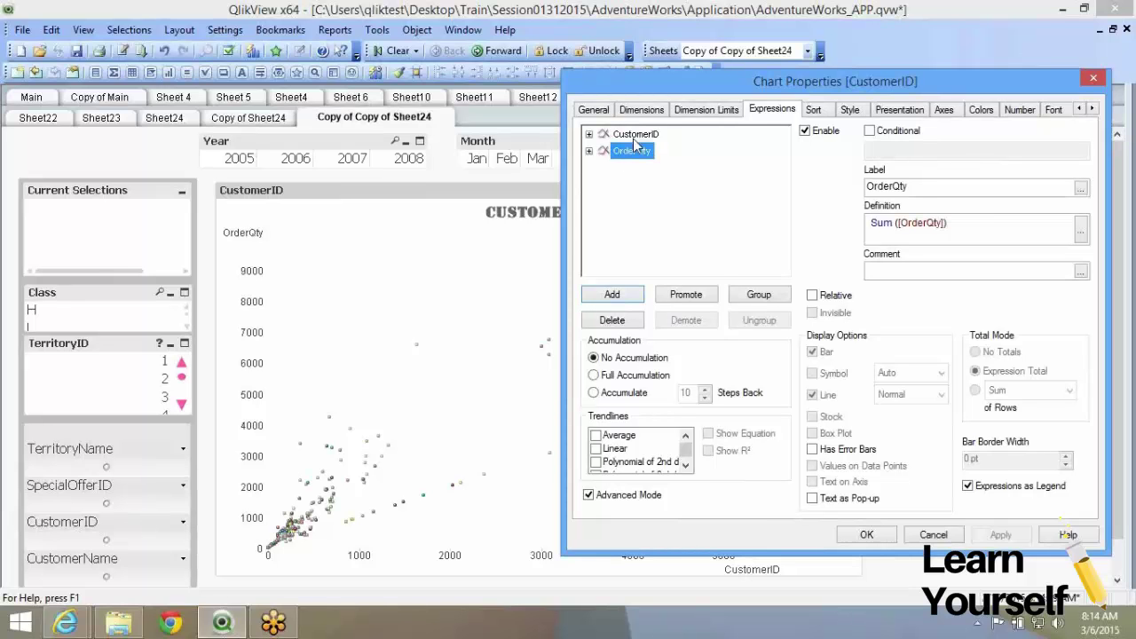
left_click(635, 136)
- Add a third chart expression, =sum(UnitPriceDiscount), to size the bubbles
left_click(622, 300)
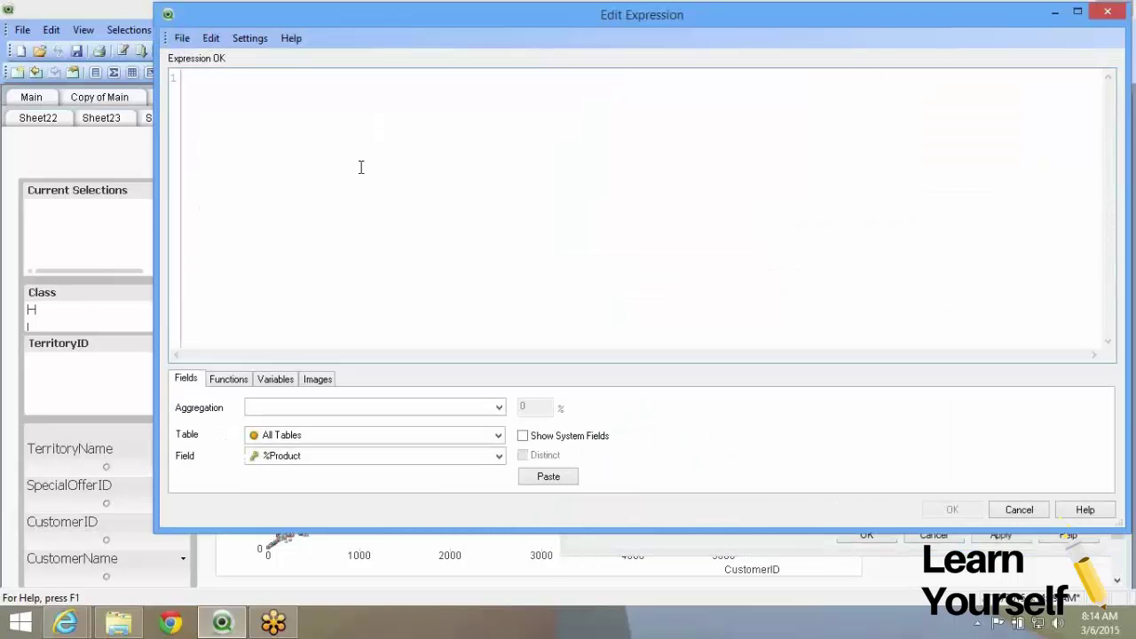
type("=sum(UnitPrice")
key("BackSpace")
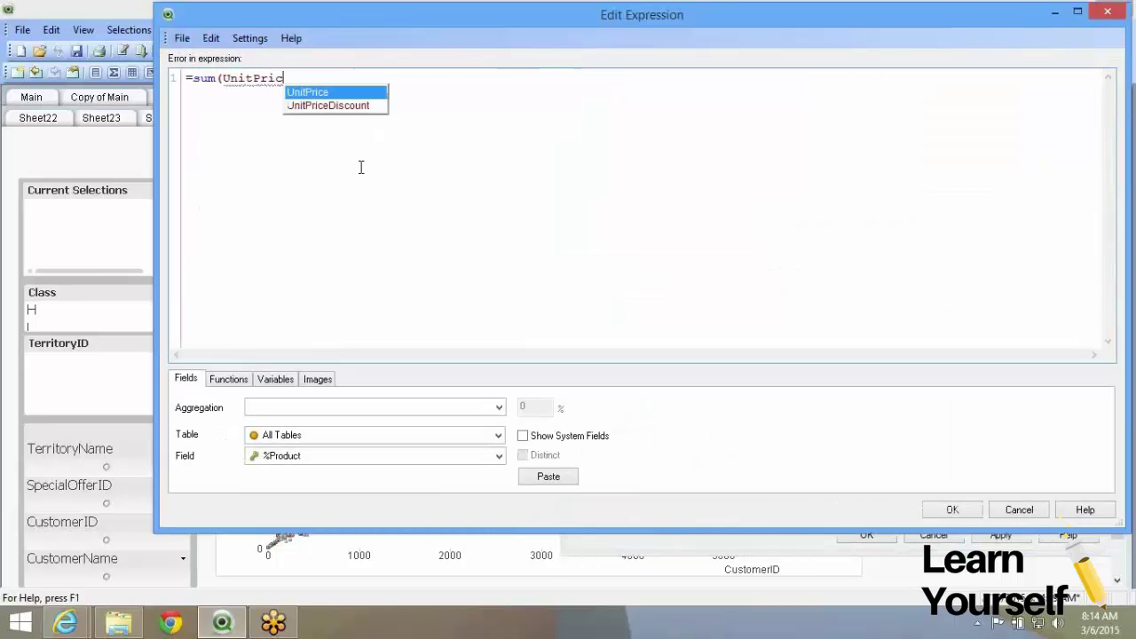
key("Down")
key("Return")
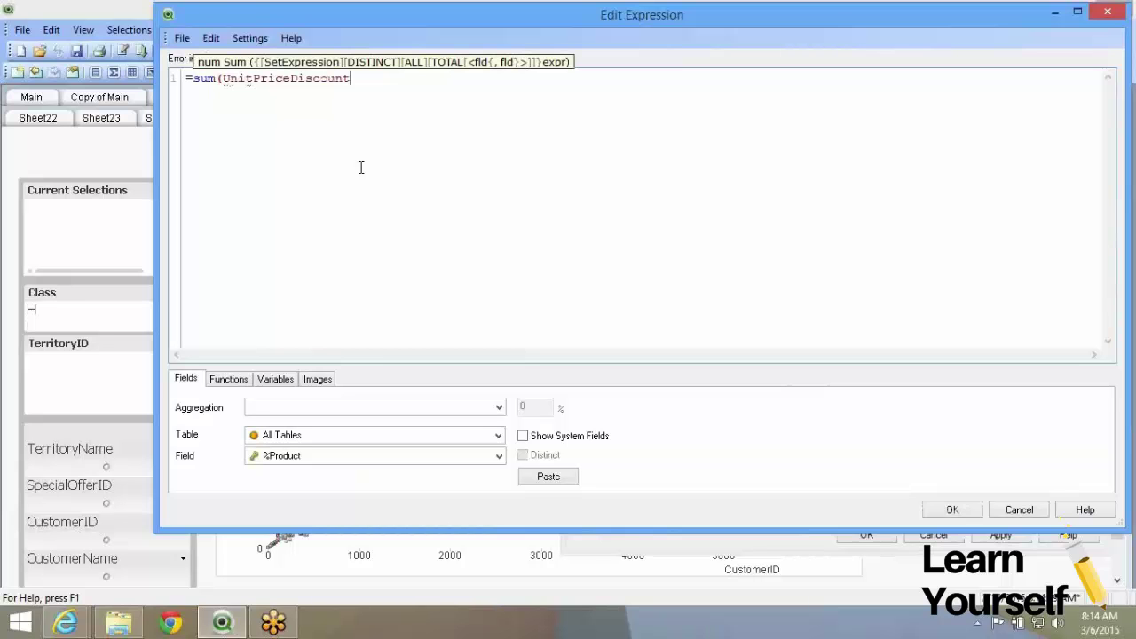
type(")")
left_click(952, 510)
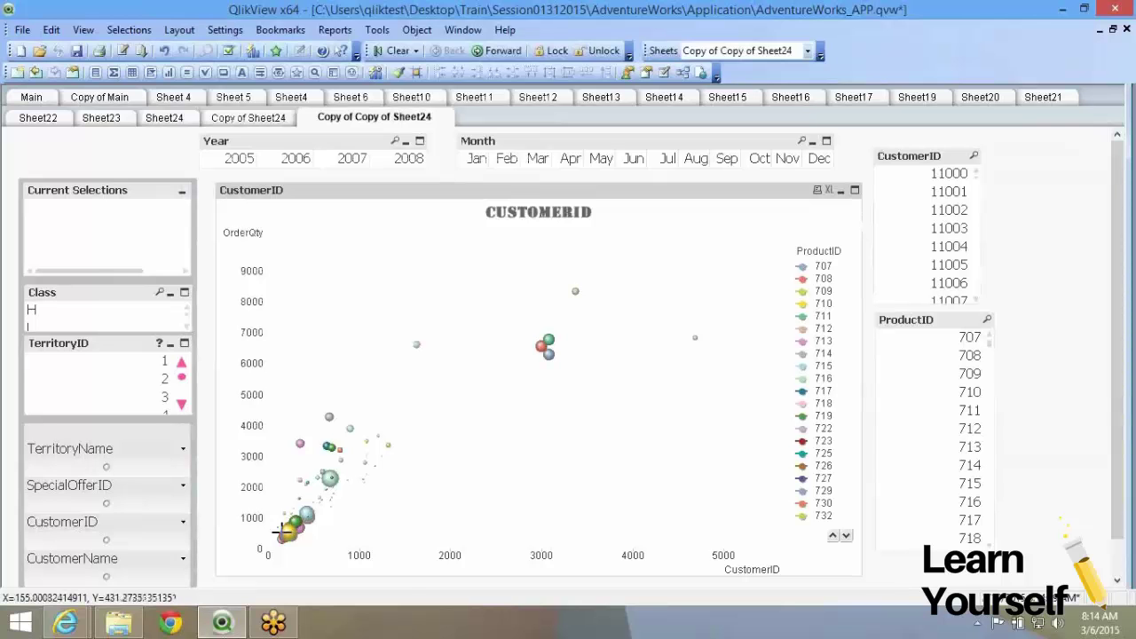
- Examine the ProductID, CustomerID and OrderQty values of individual bubbles in the scatter chart
mouse_move(284, 545)
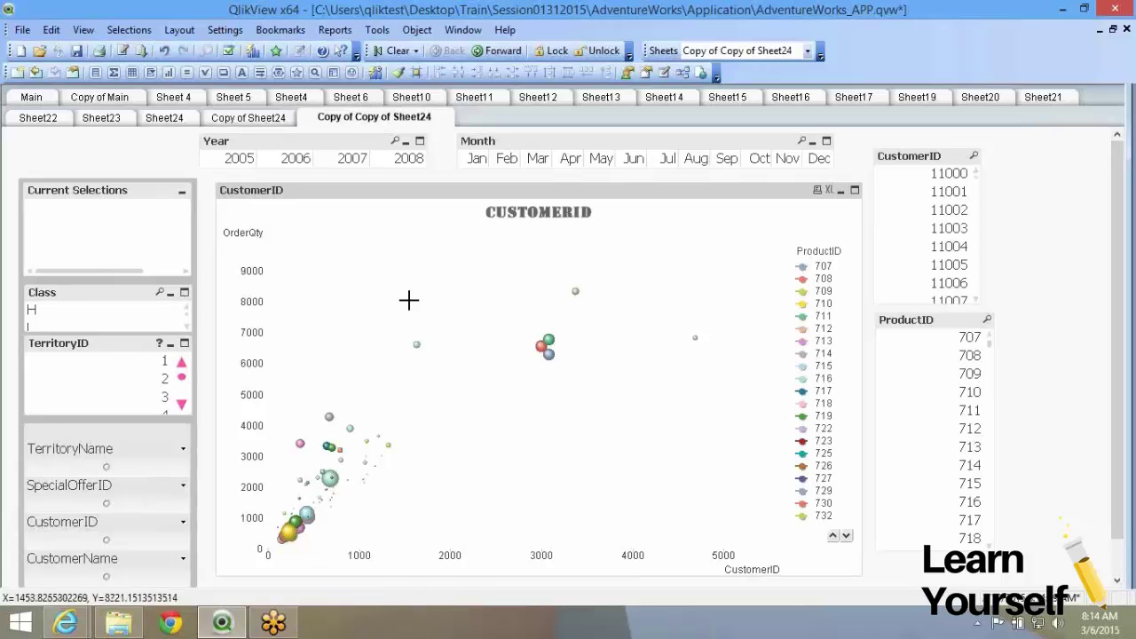
mouse_move(417, 344)
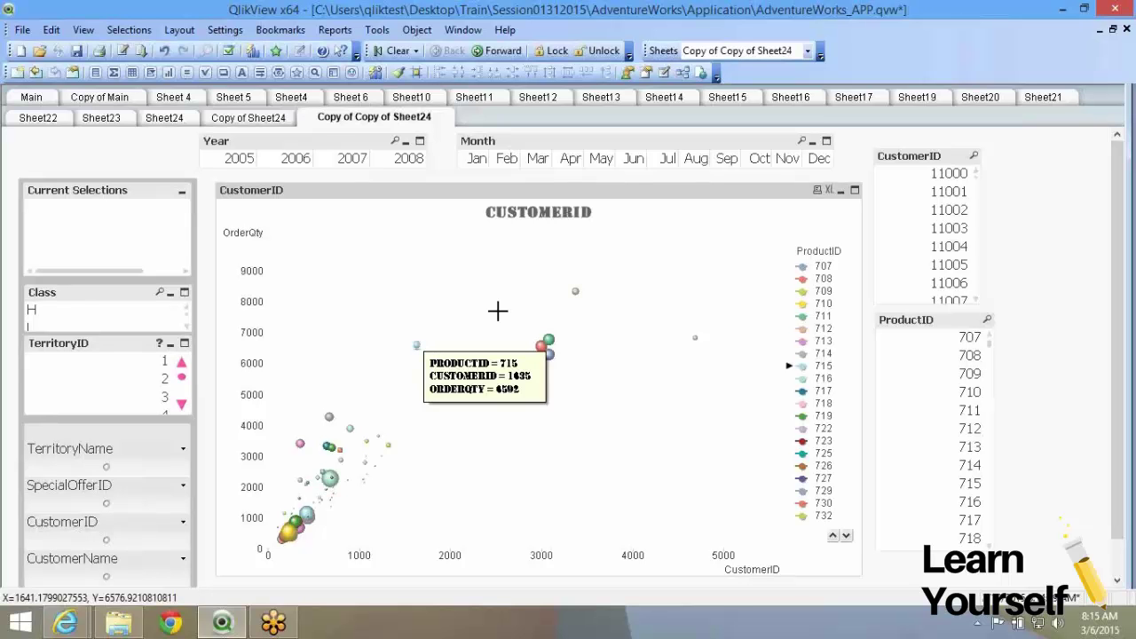
mouse_move(695, 339)
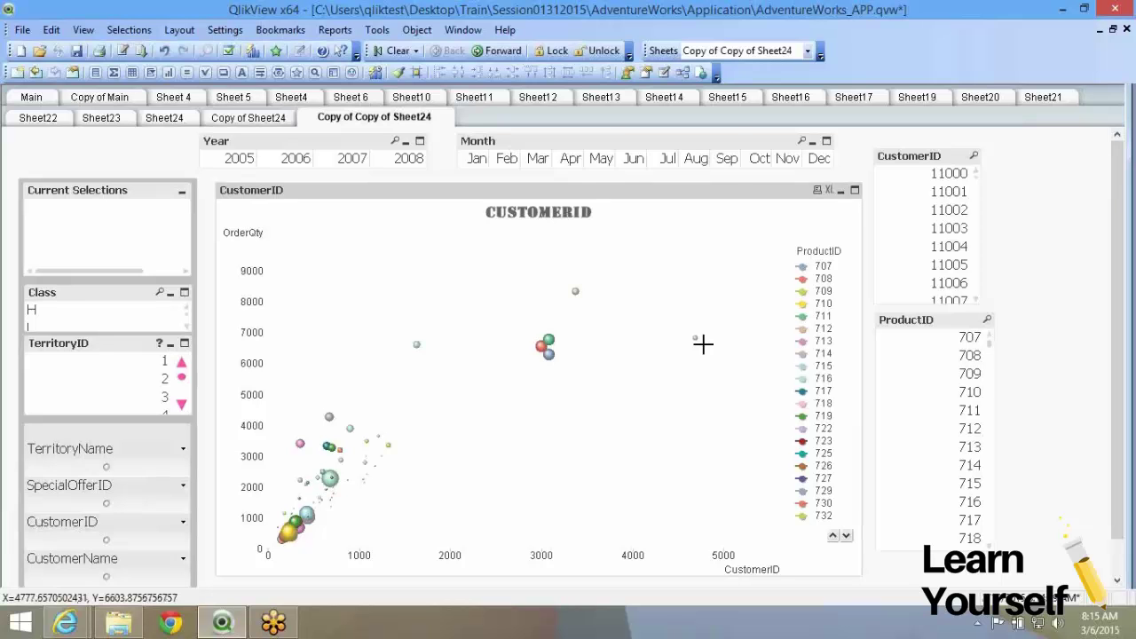
- Review the scatter chart's dimension, expression, sort and style settings, including the =sum(UnitPriceDiscount) definition
right_click(590, 342)
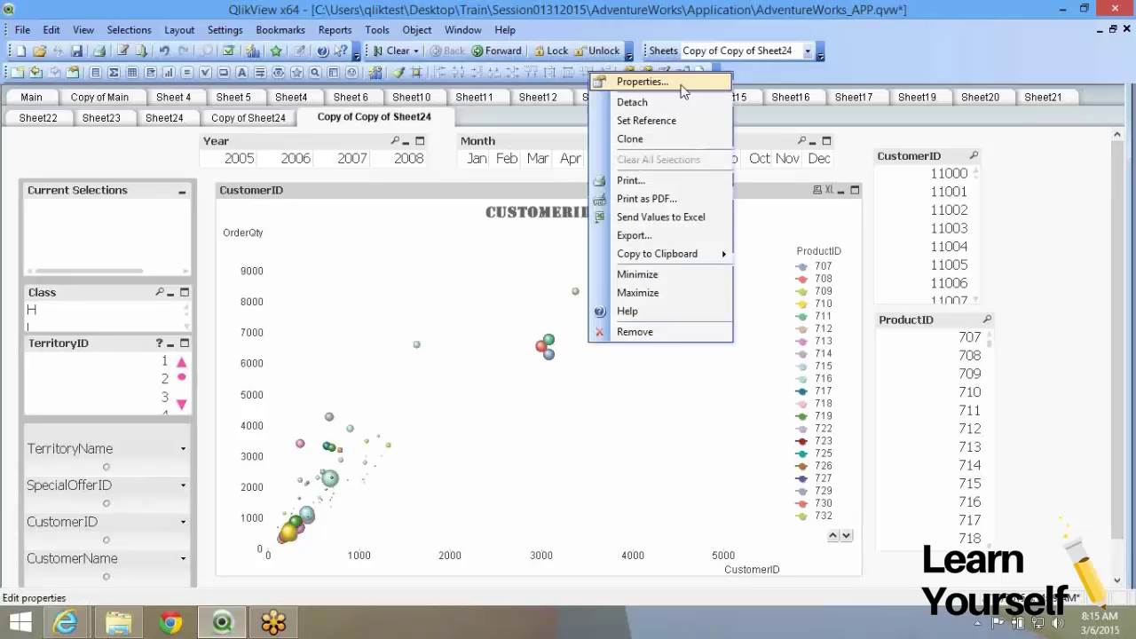
left_click(681, 84)
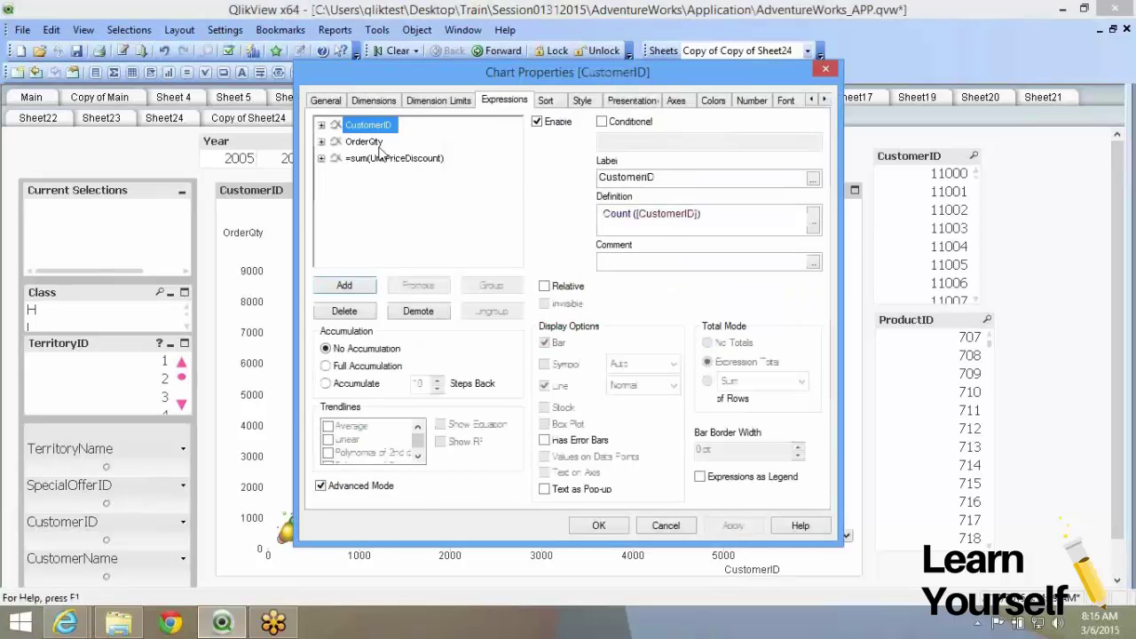
left_click(373, 100)
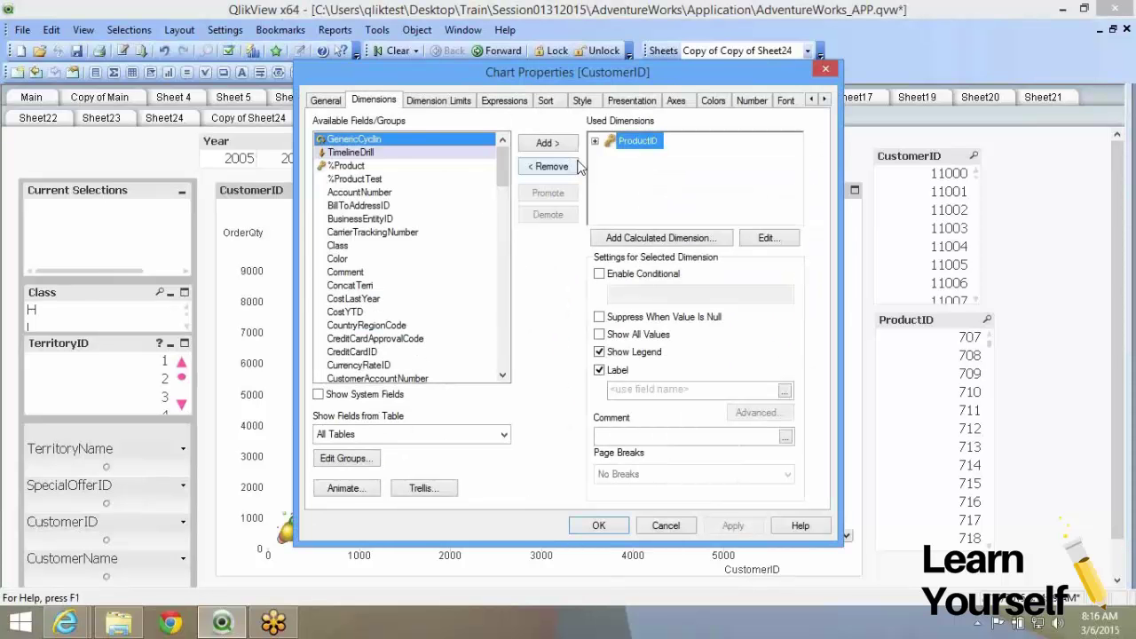
left_click(520, 100)
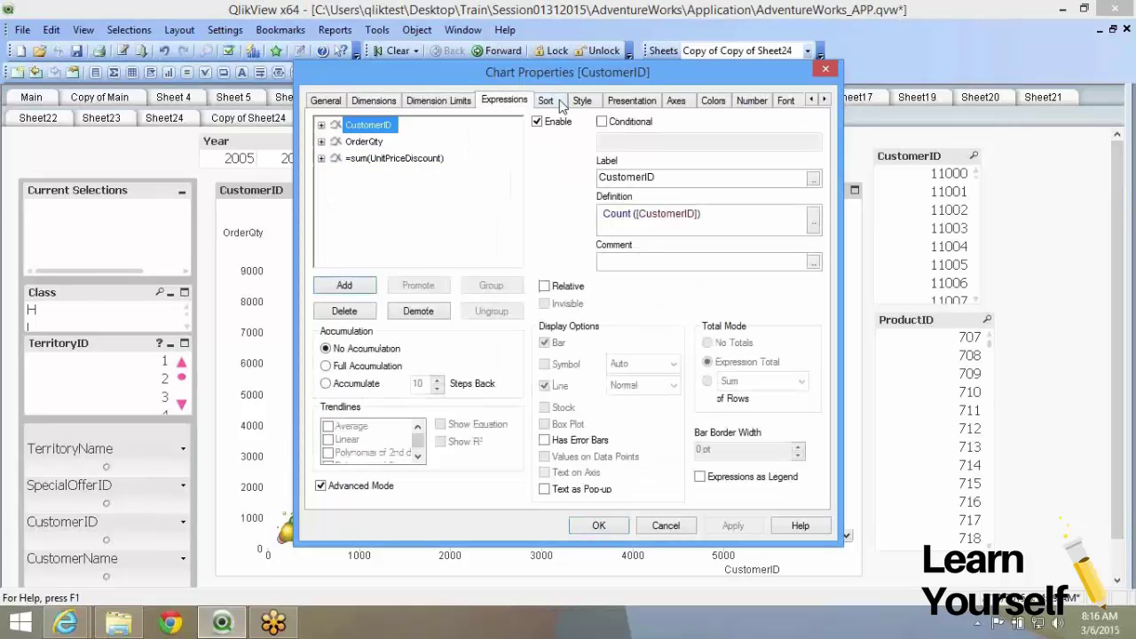
left_click(548, 102)
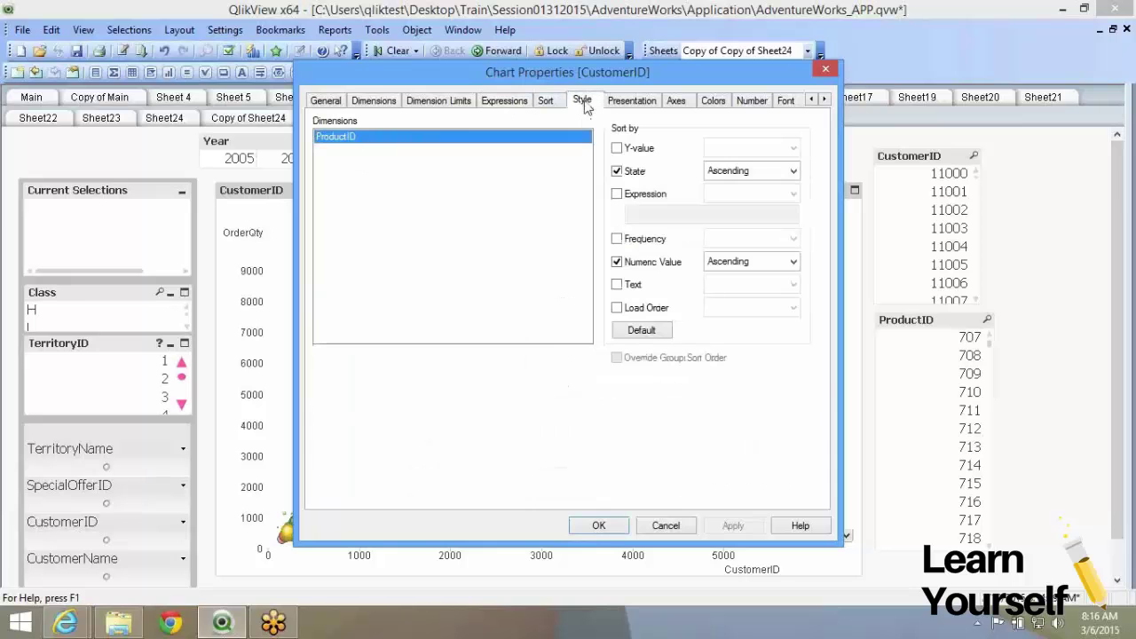
left_click(582, 102)
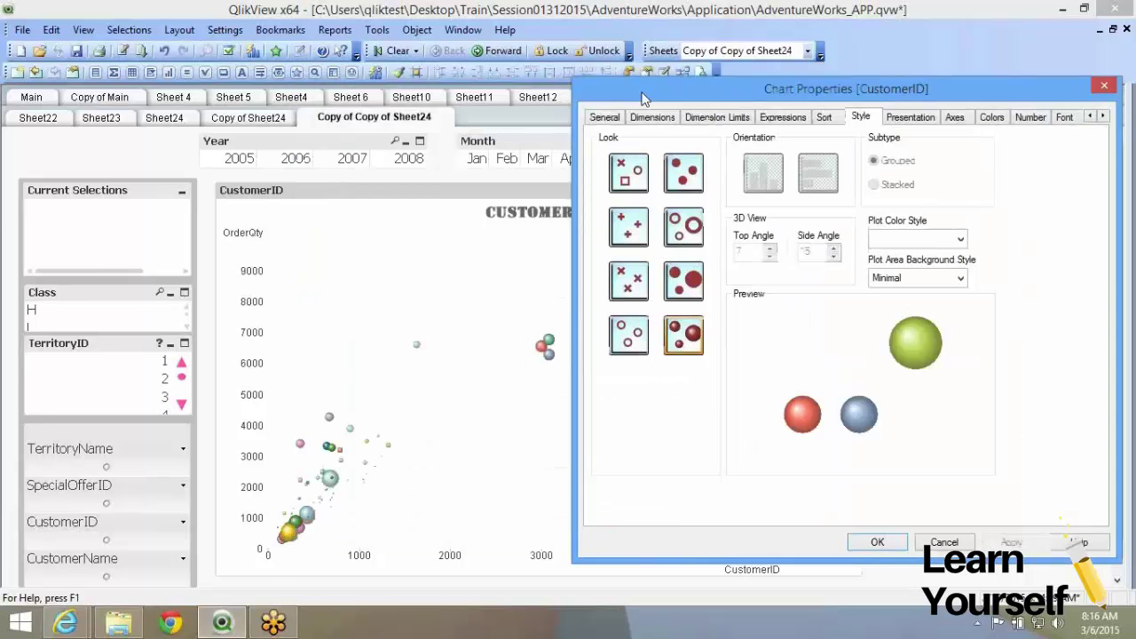
key("ctrl+shift+Tab")
key("ctrl+shift+Tab")
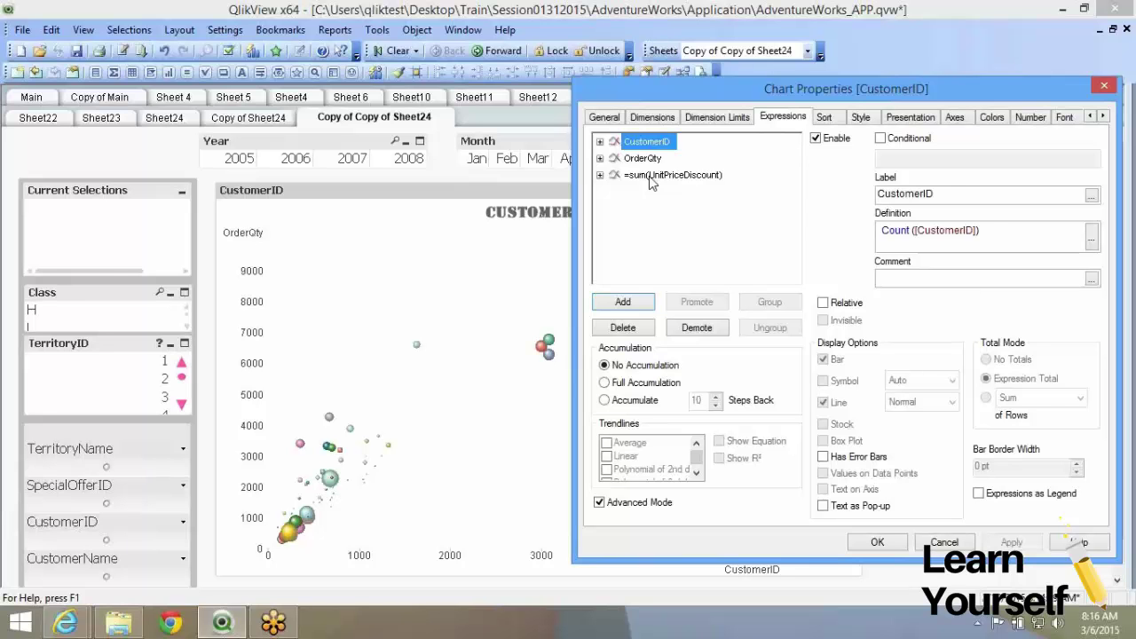
left_click(639, 176)
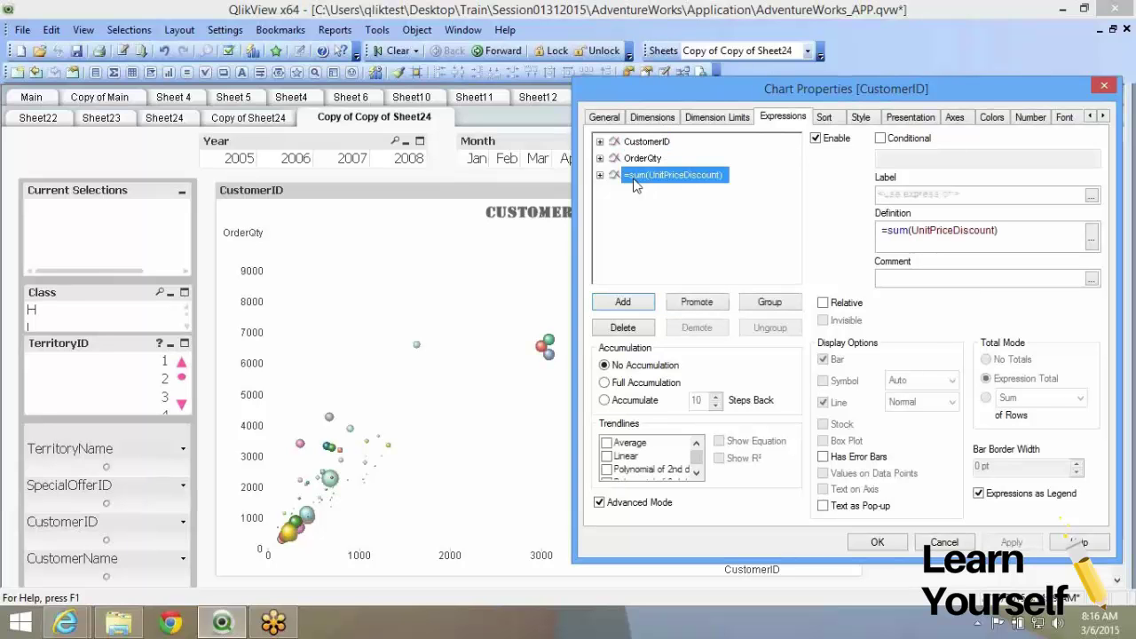
- Try different looks for the scatter chart, including sized rings, sized flat discs, plus signs, crosses, small circles and uniform dots
left_click(866, 121)
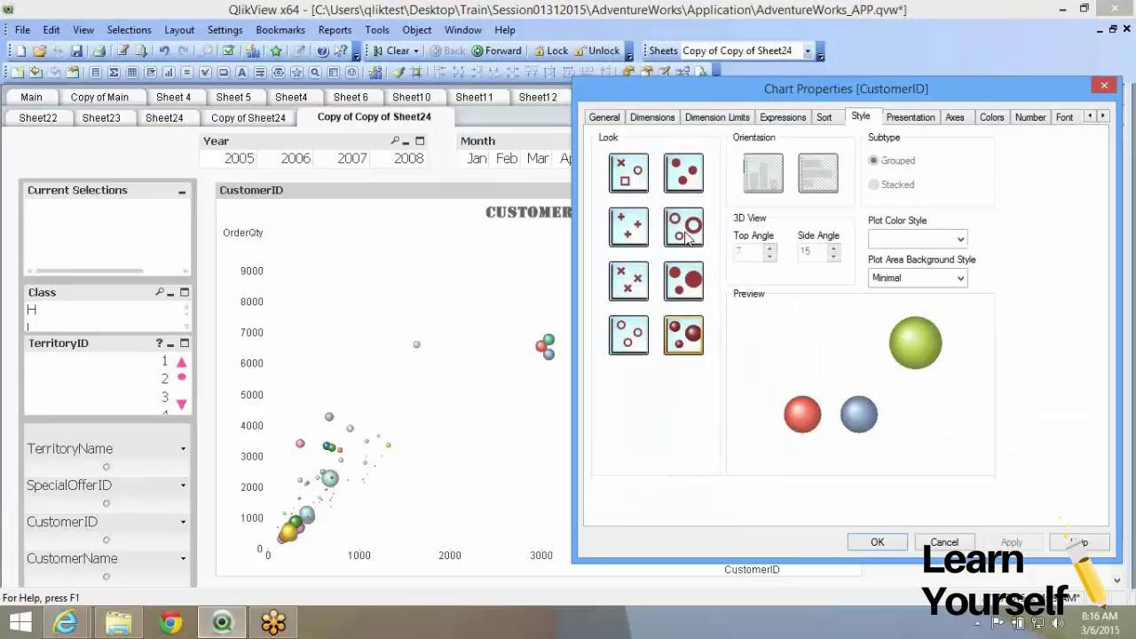
left_click(686, 233)
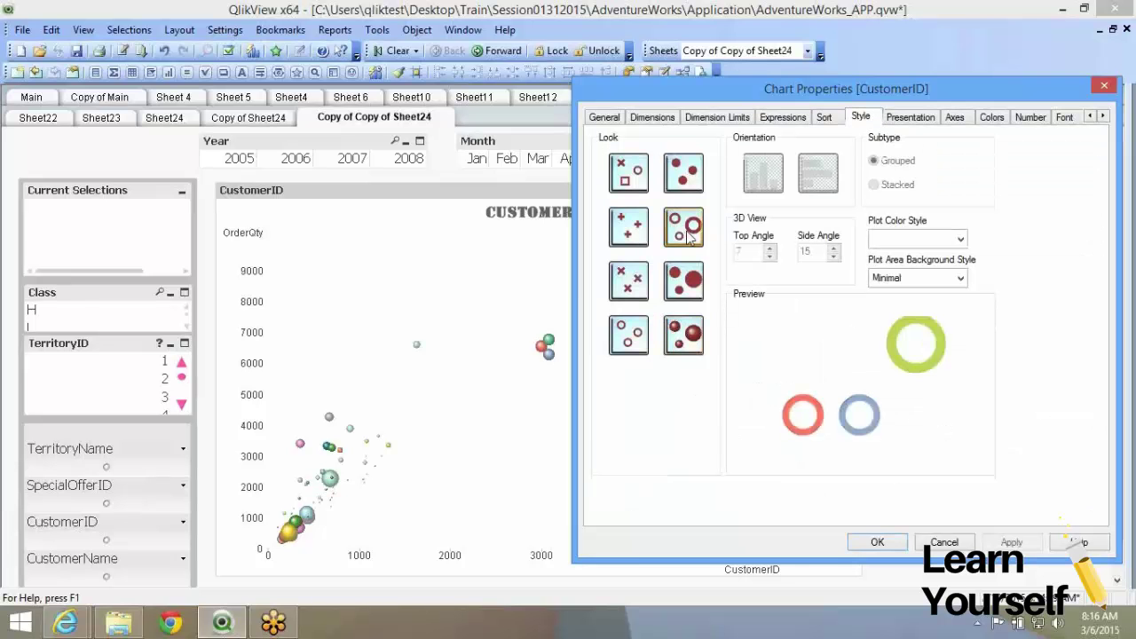
left_click(683, 281)
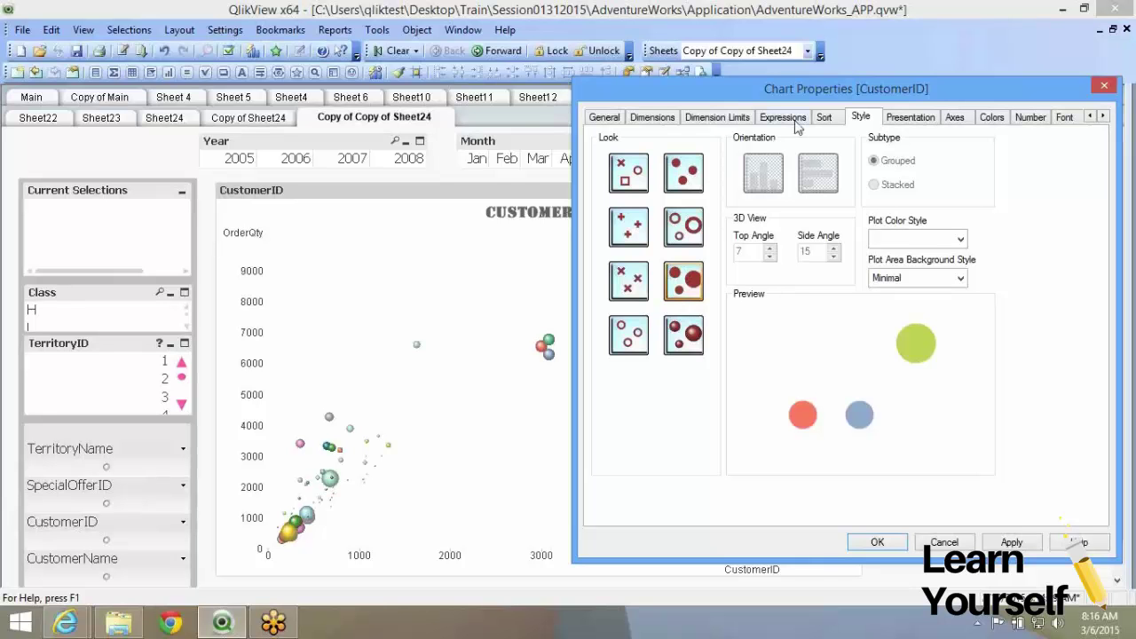
left_click(685, 179)
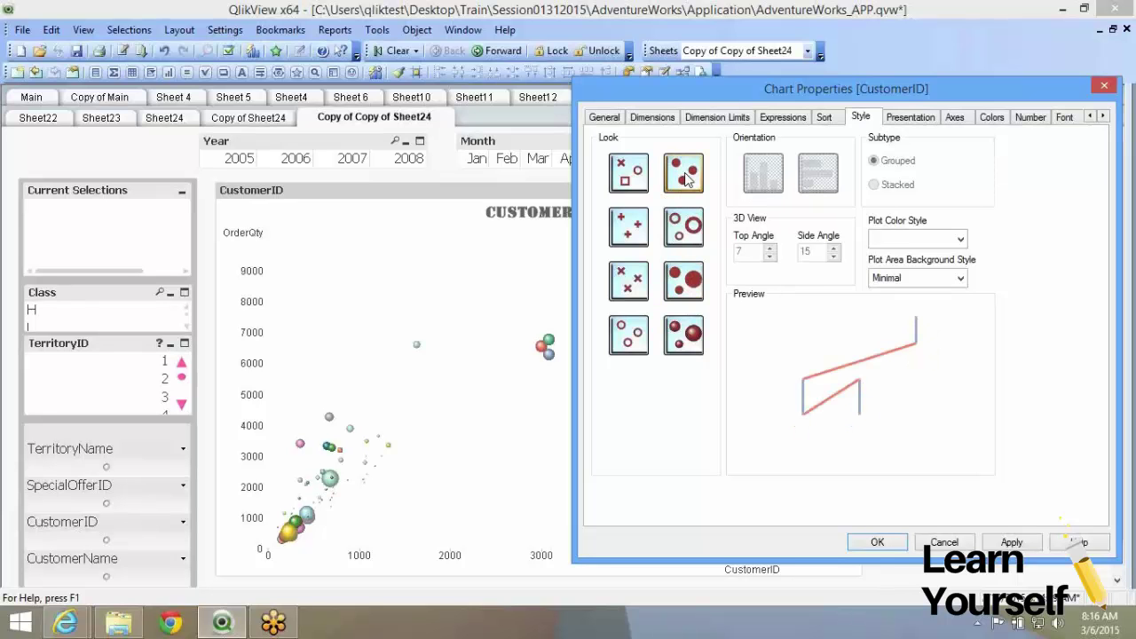
left_click(629, 227)
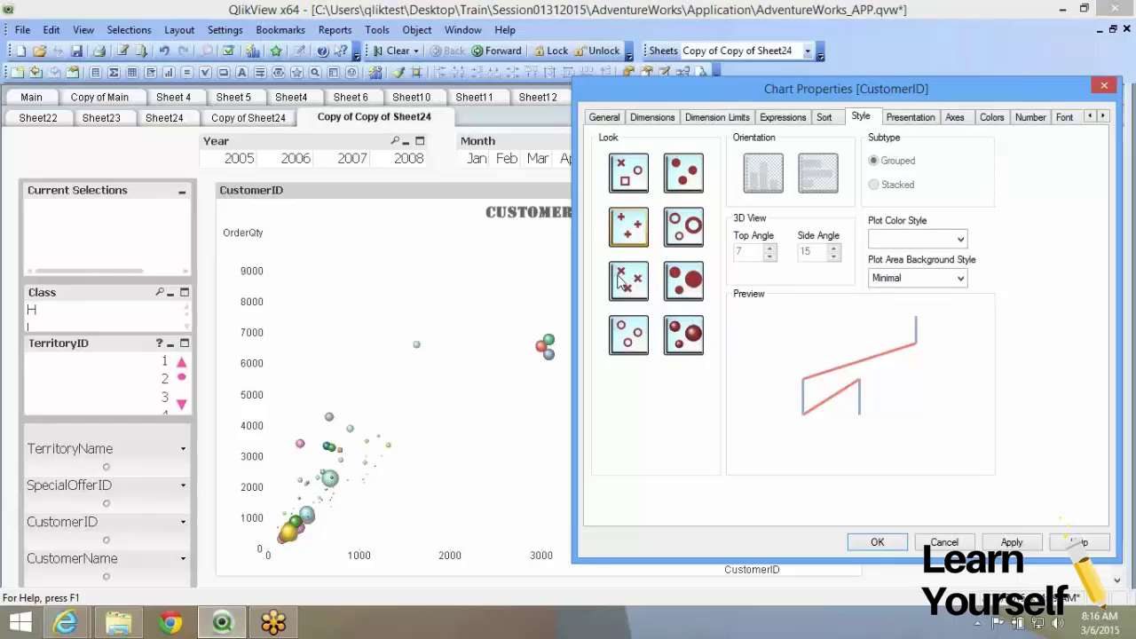
left_click(628, 335)
left_click(629, 281)
left_click(633, 175)
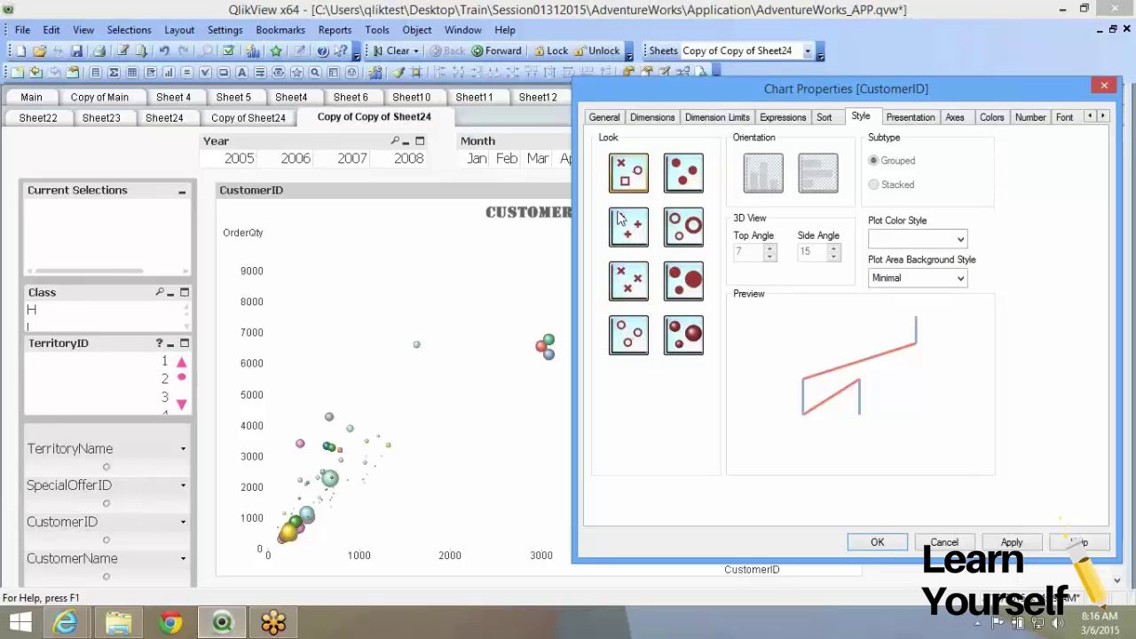
left_click(629, 282)
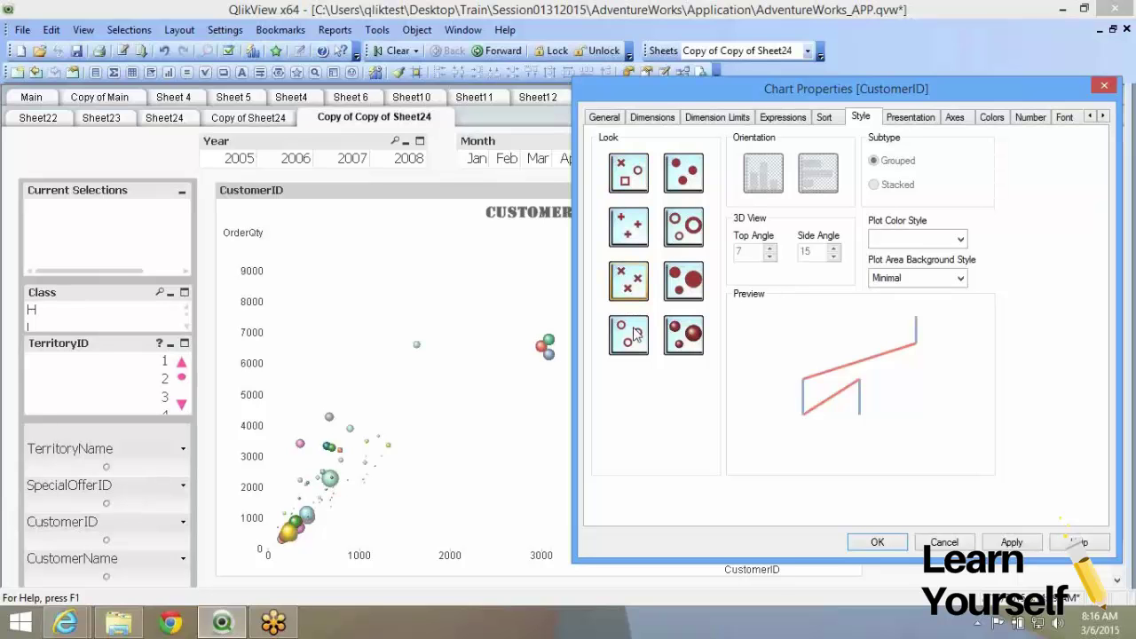
left_click(632, 333)
left_click(688, 180)
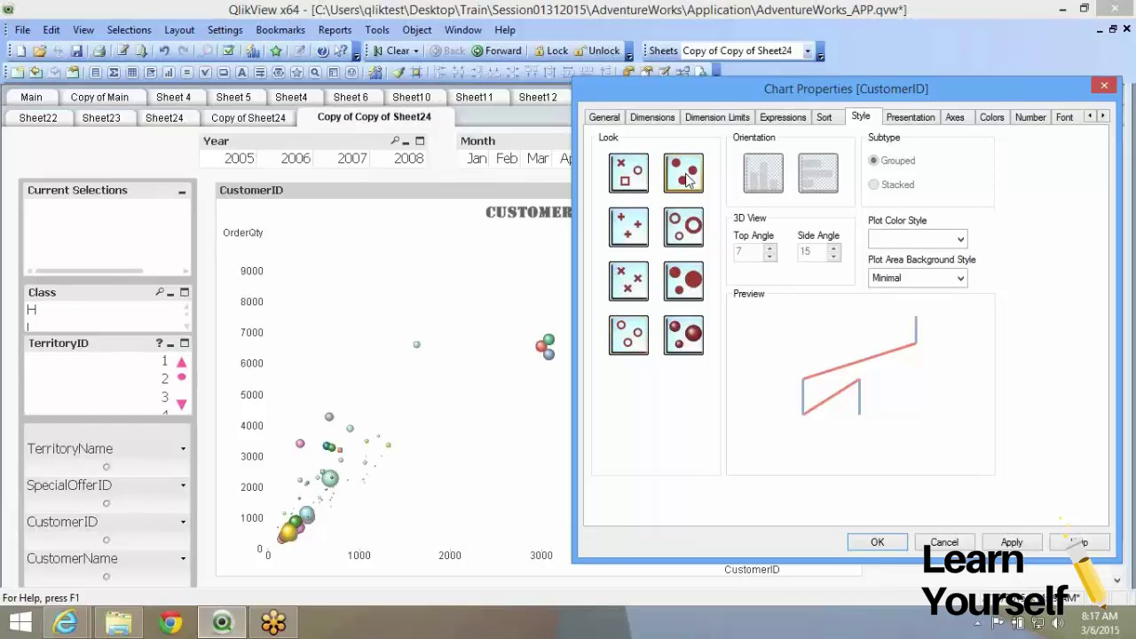
- Review the chart's presentation, axis and color settings, including the background image choice, and discard the pending changes
left_click(910, 116)
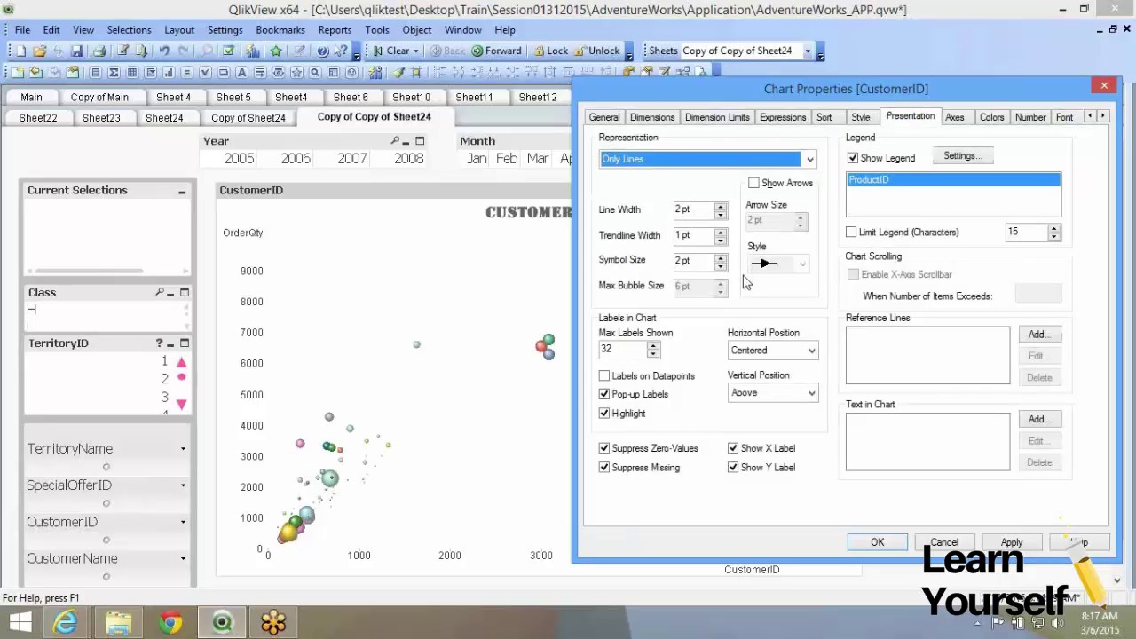
left_click(955, 117)
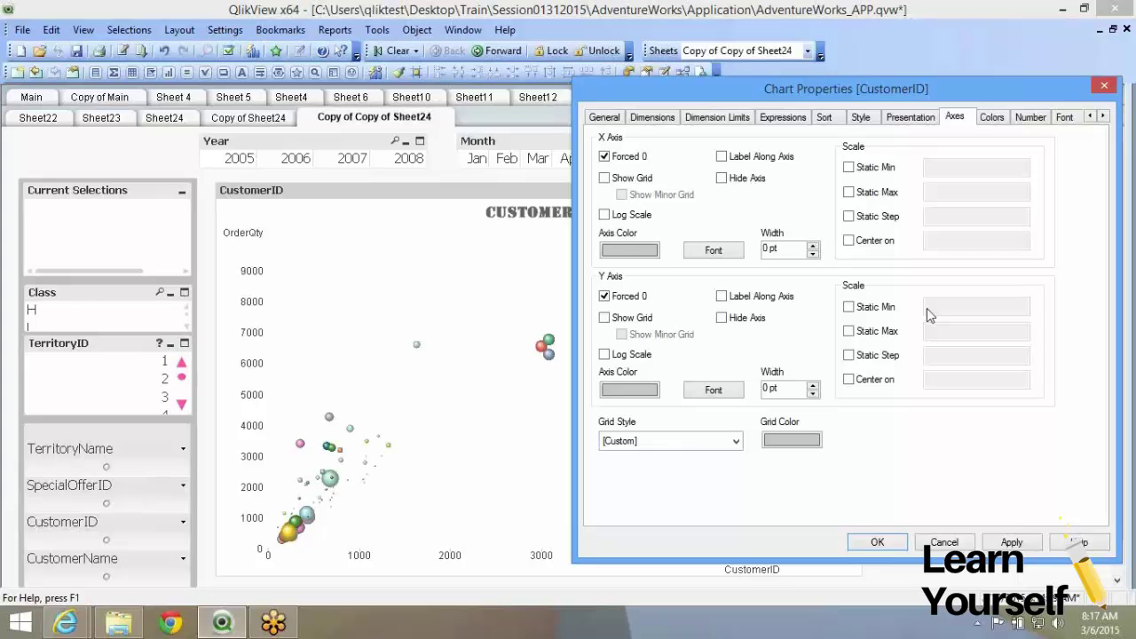
left_click(987, 118)
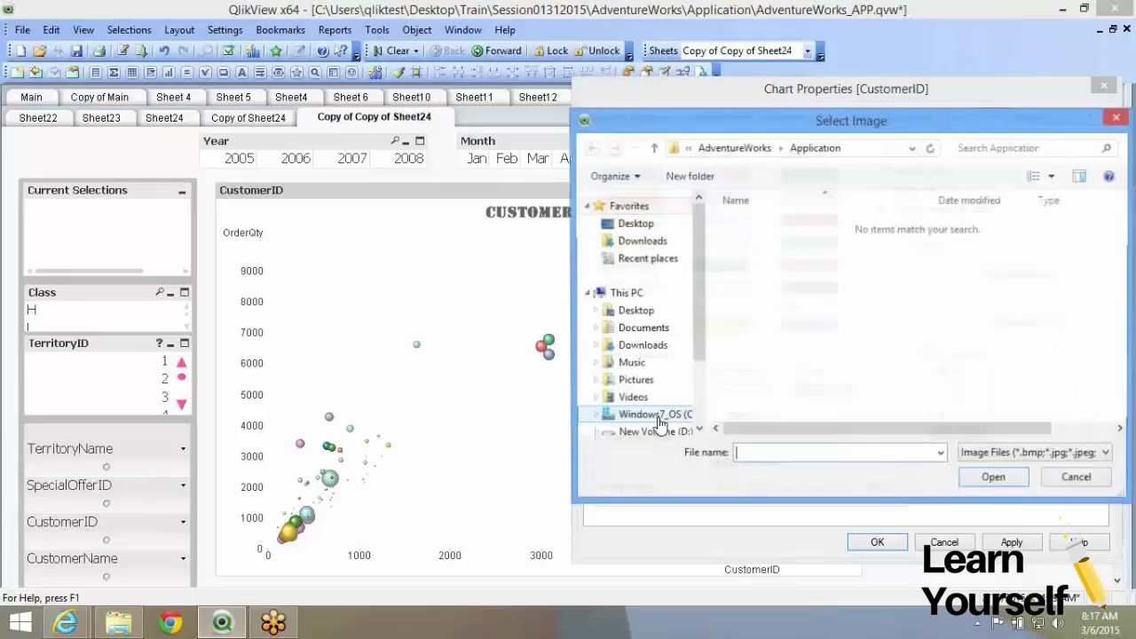
left_click(1075, 479)
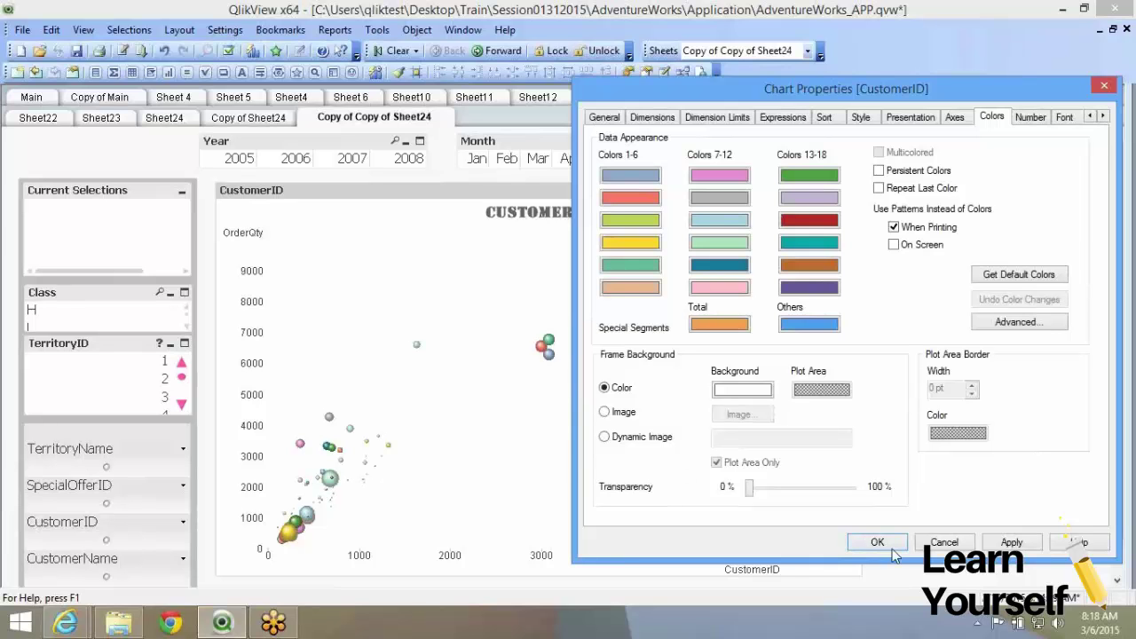
left_click(944, 543)
- Copy the sheet Copy of Copy of Sheet24 and open the new copy
right_click(685, 177)
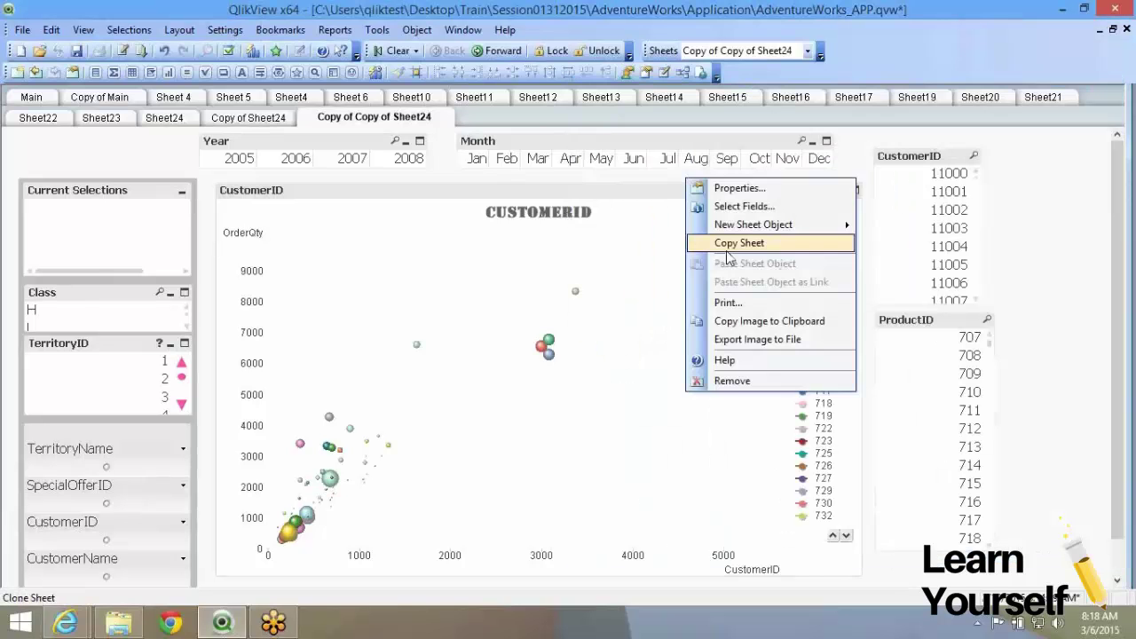
left_click(726, 249)
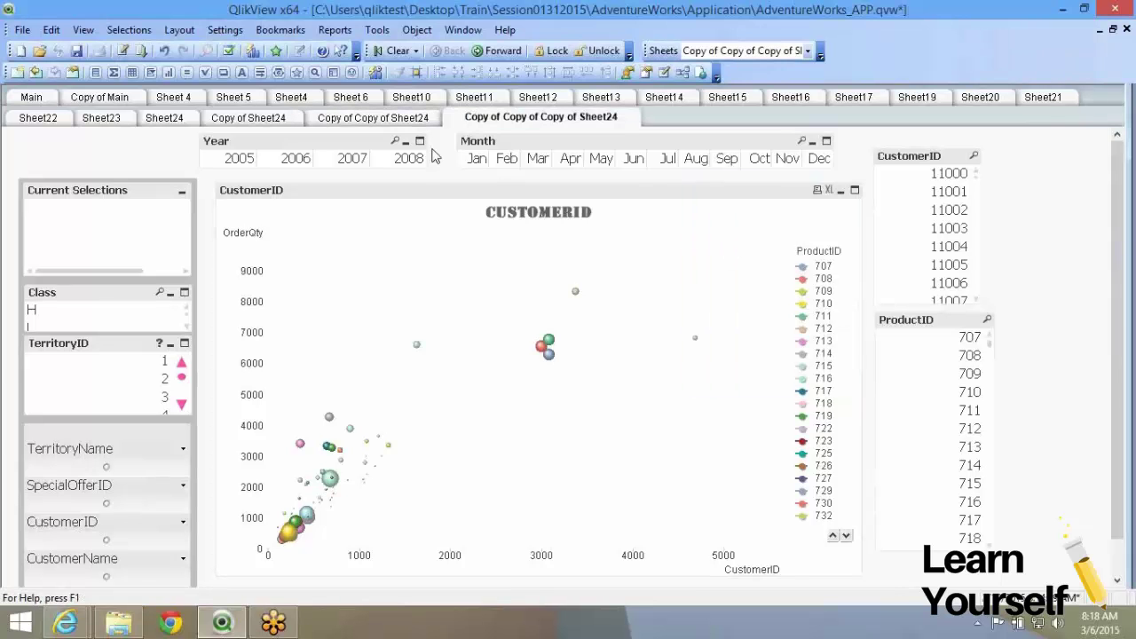
left_click(433, 121)
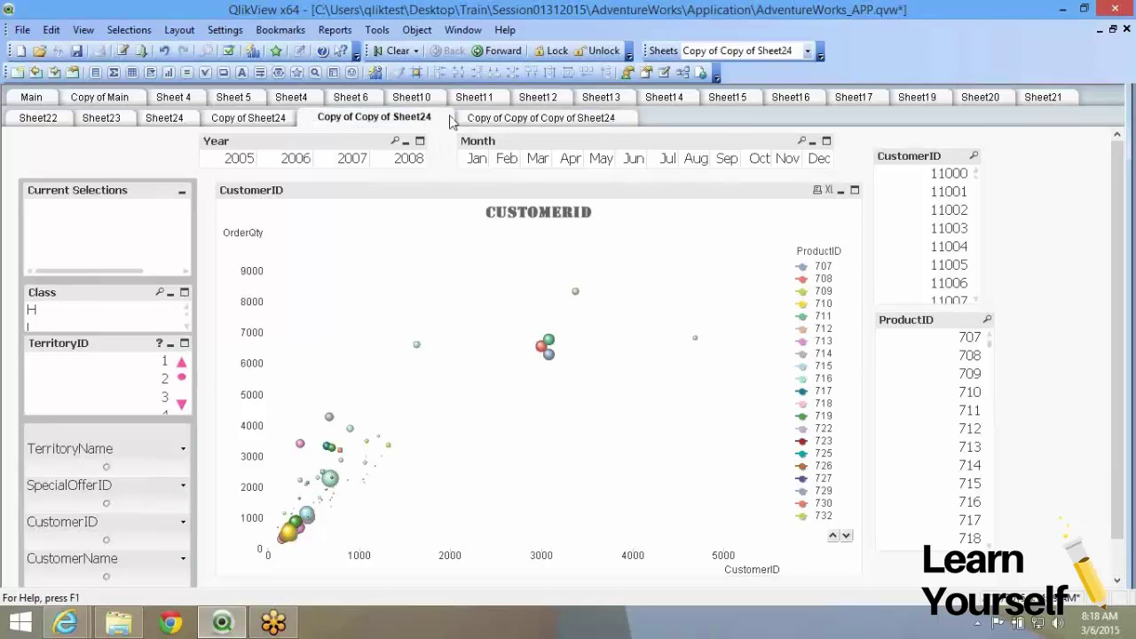
left_click(454, 120)
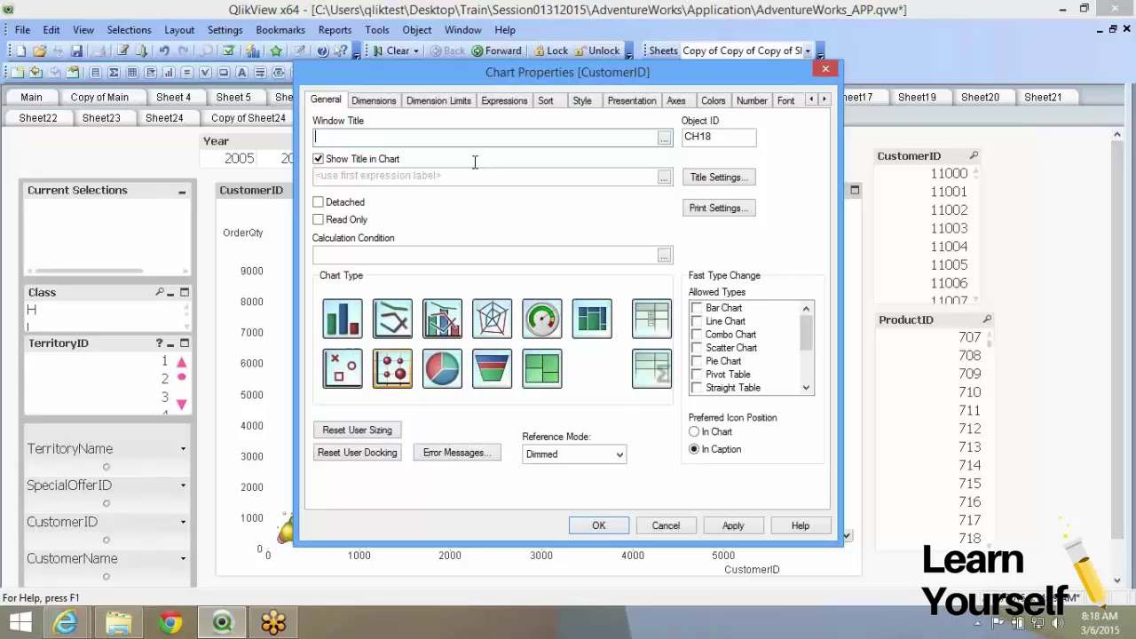
- Change the copied chart to a grid chart and disable its CustomerID and =sum(UnitPriceDiscount) expressions
left_click(480, 101)
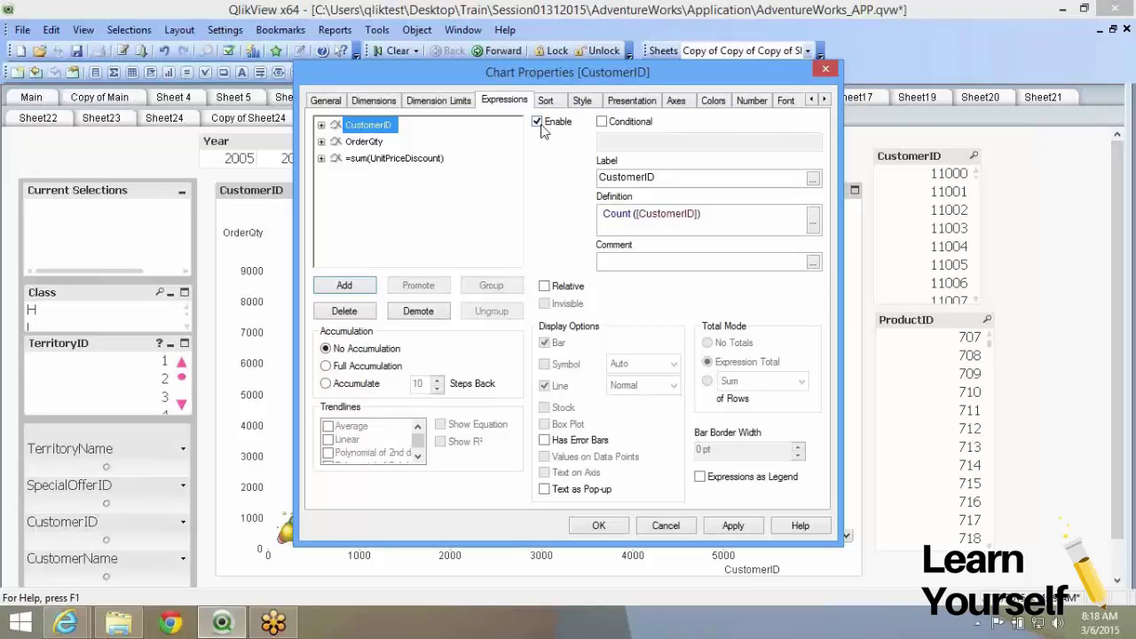
left_click(537, 122)
left_click(430, 159)
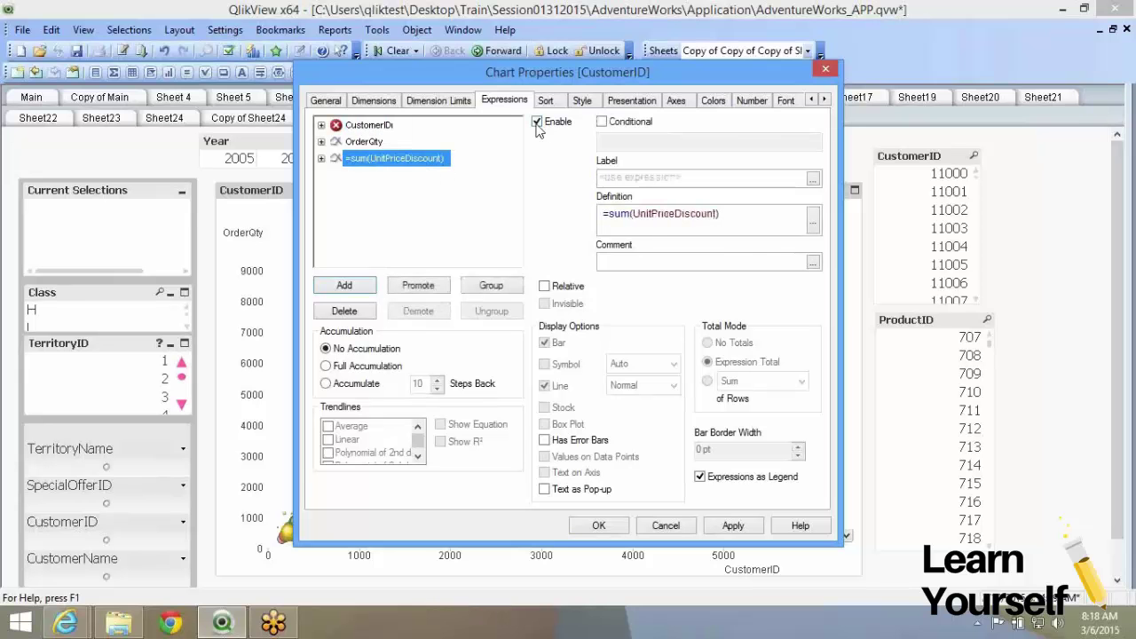
left_click(537, 123)
- Replace the ProductID dimension of the copied chart with TerritoryID
left_click(373, 97)
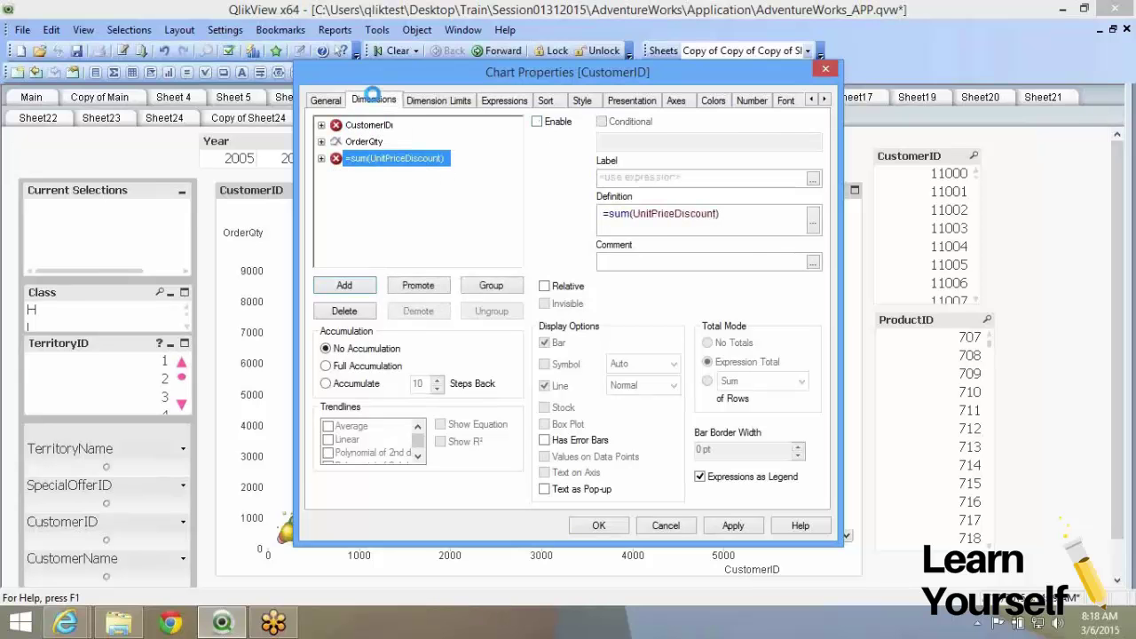
left_click(394, 99)
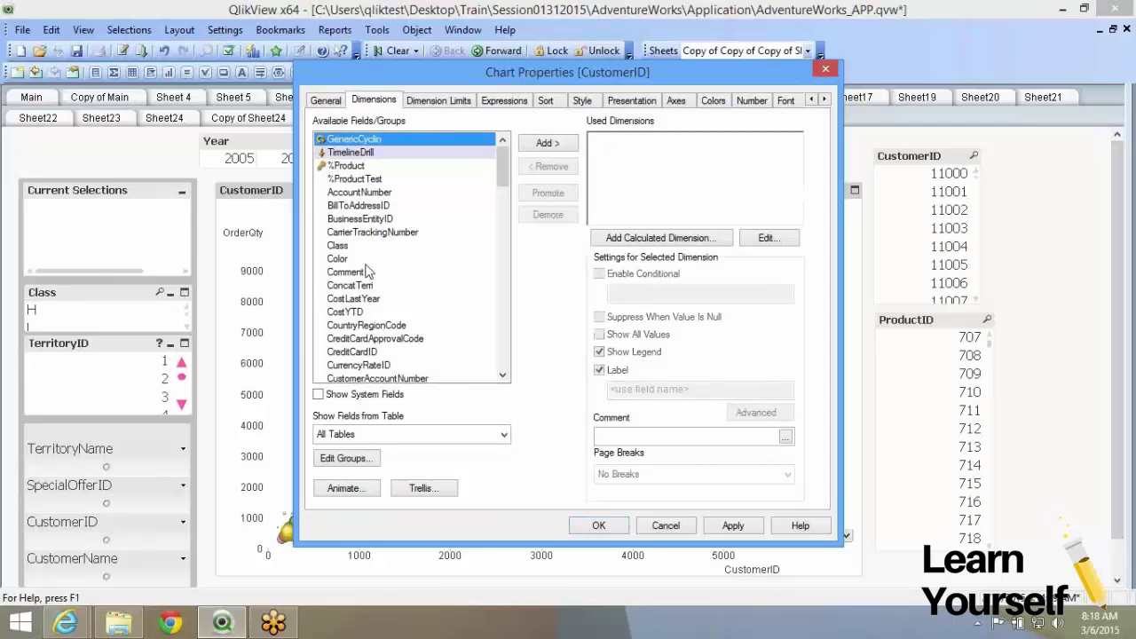
scroll(373, 311, "down", 20)
left_click(382, 366)
scroll(381, 373, "down", 1)
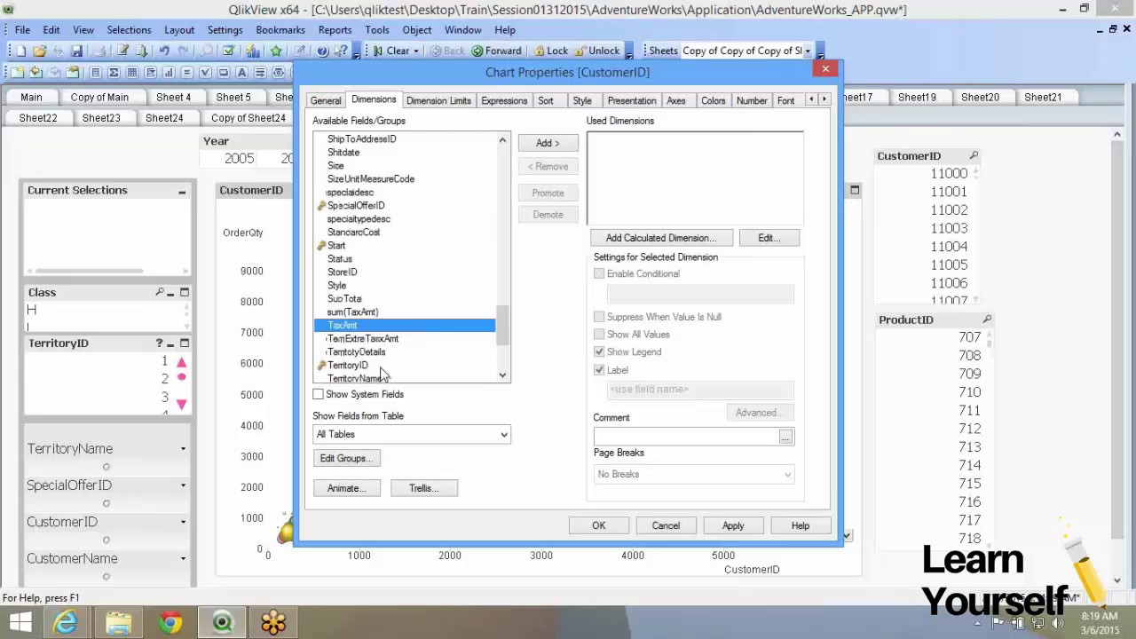
left_click(381, 366)
scroll(381, 338, "down", 3)
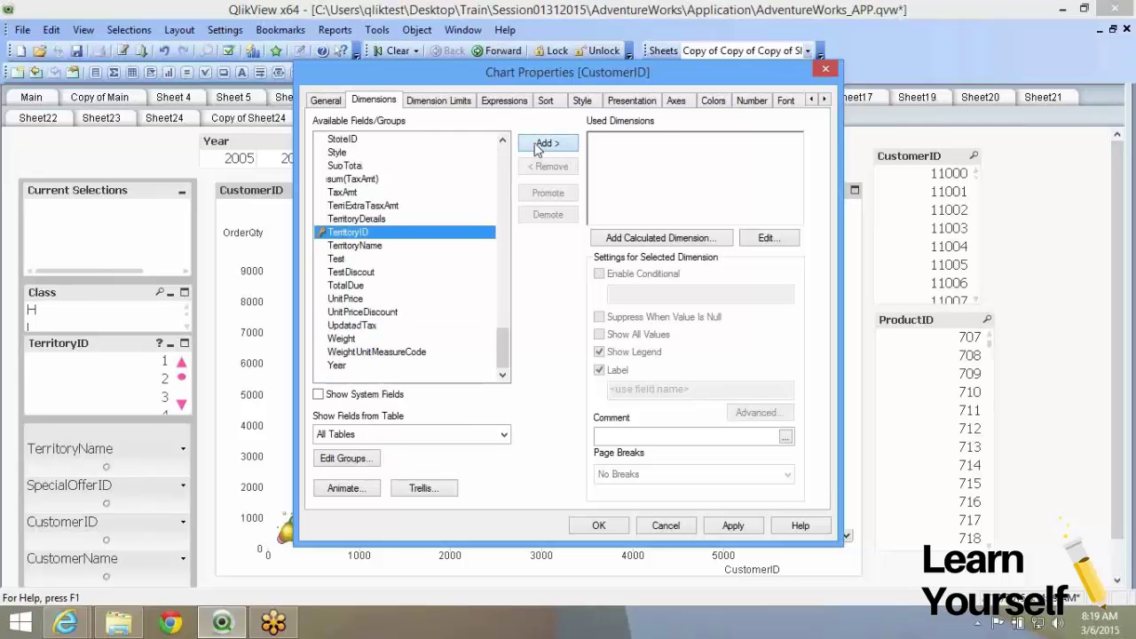
left_click(543, 144)
- Add SpecialOfferID as the grid chart's second dimension, apply the properties, and make the chart slightly narrower
scroll(353, 255, "down", 3)
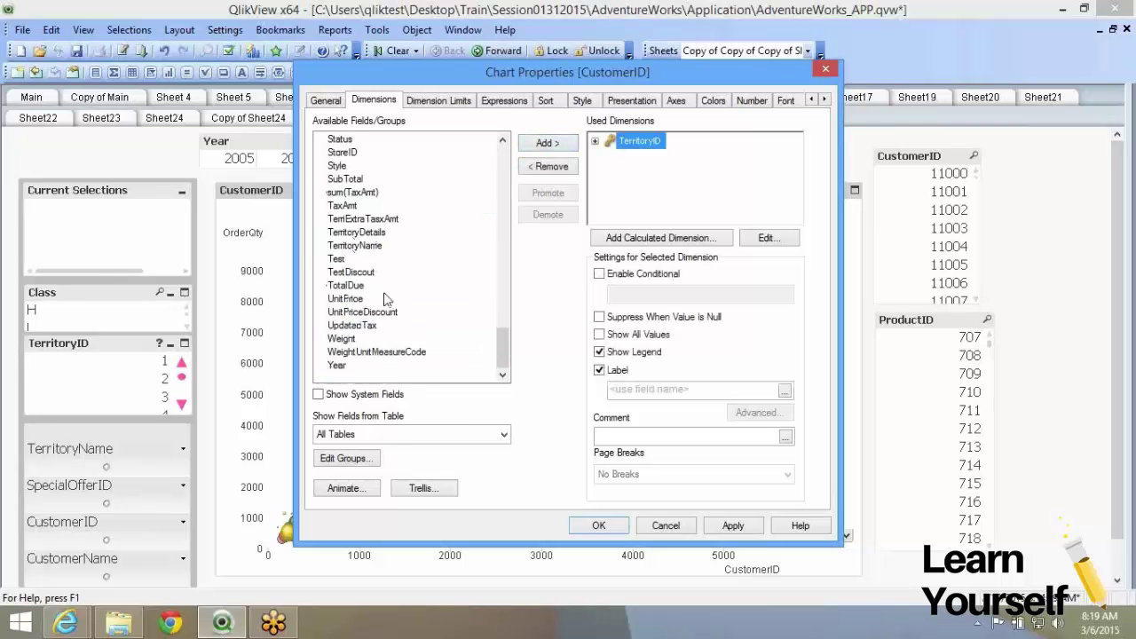
scroll(382, 157, "up", 1)
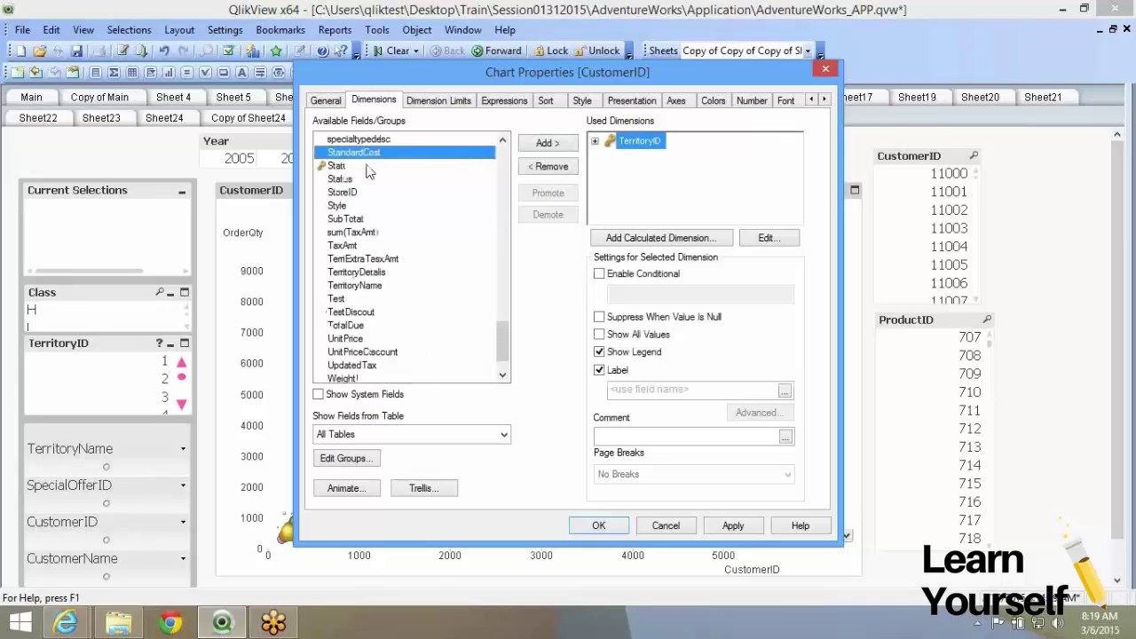
scroll(416, 167, "up", 4)
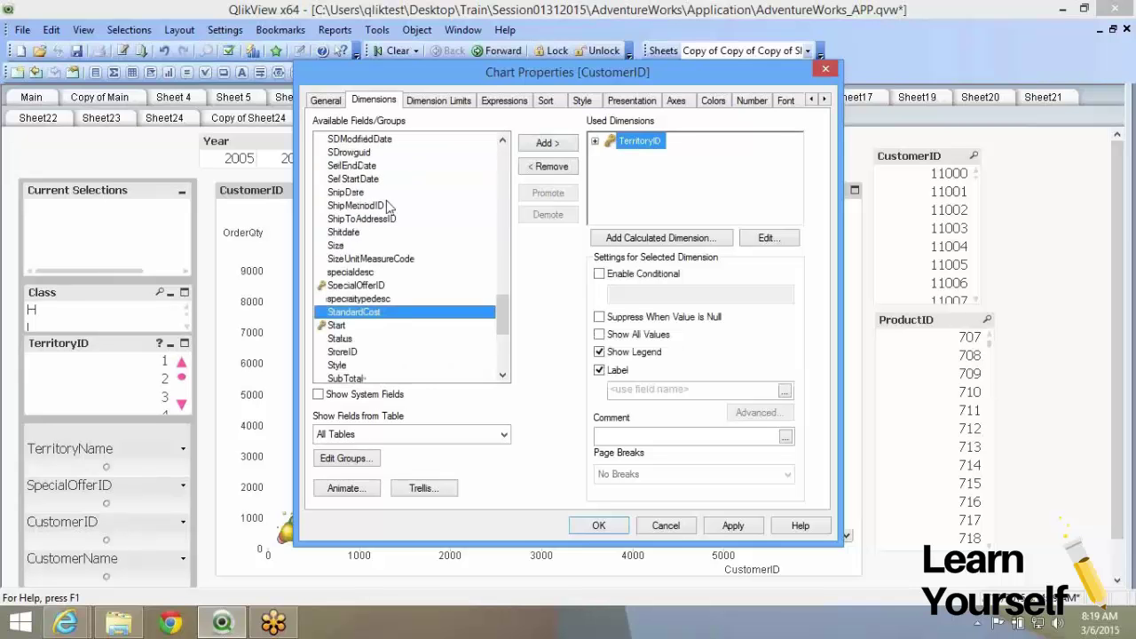
scroll(425, 191, "up", 1)
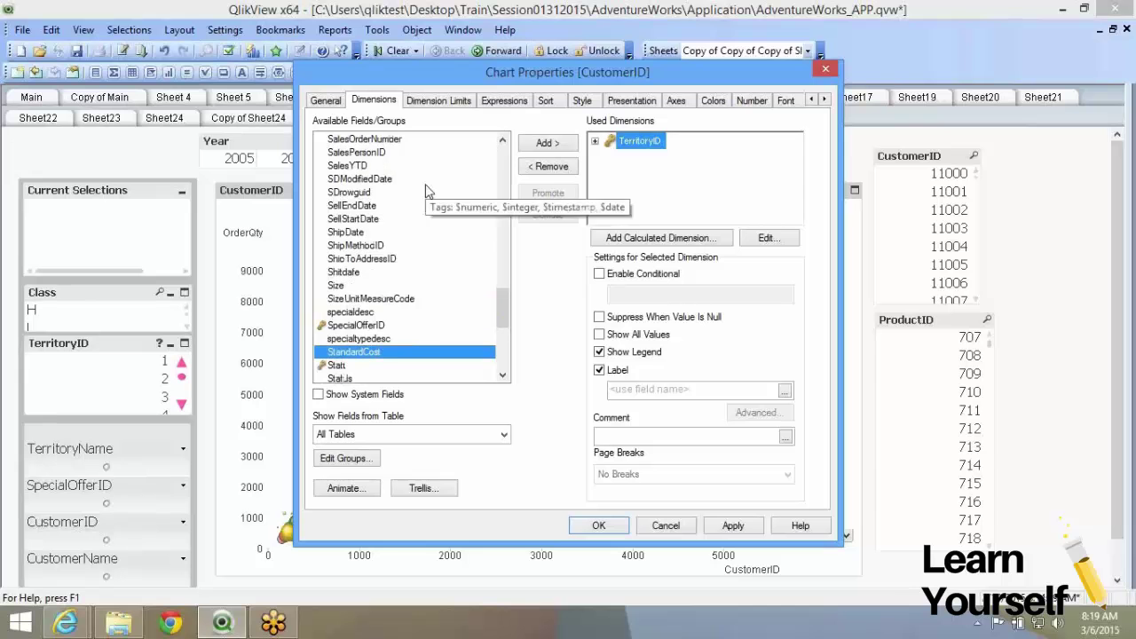
scroll(429, 183, "up", 2)
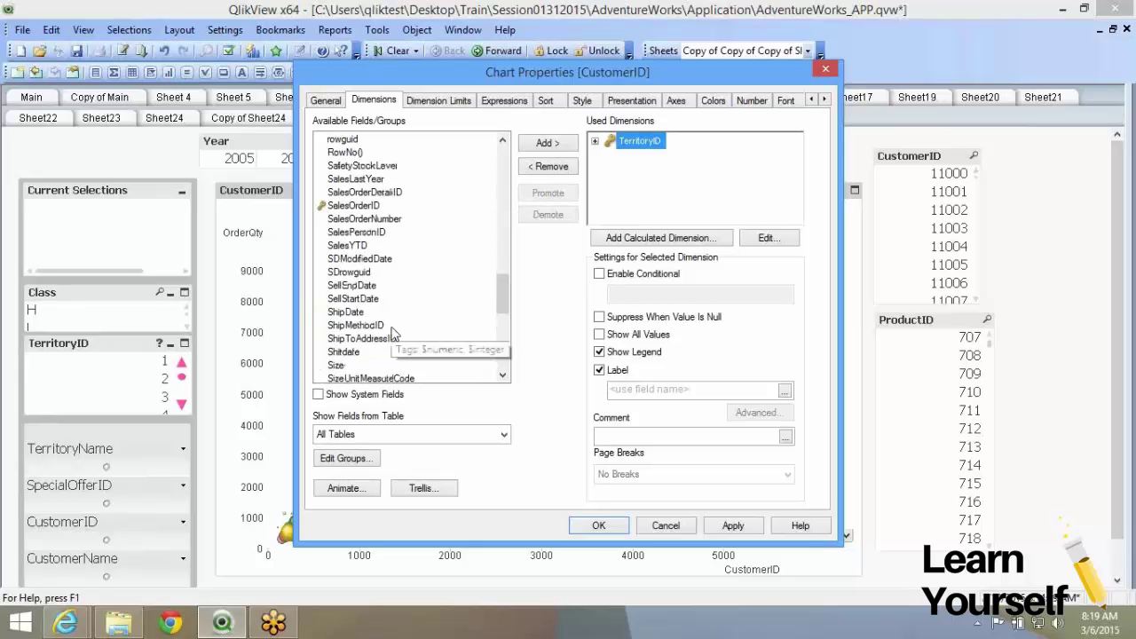
scroll(395, 332, "down", 2)
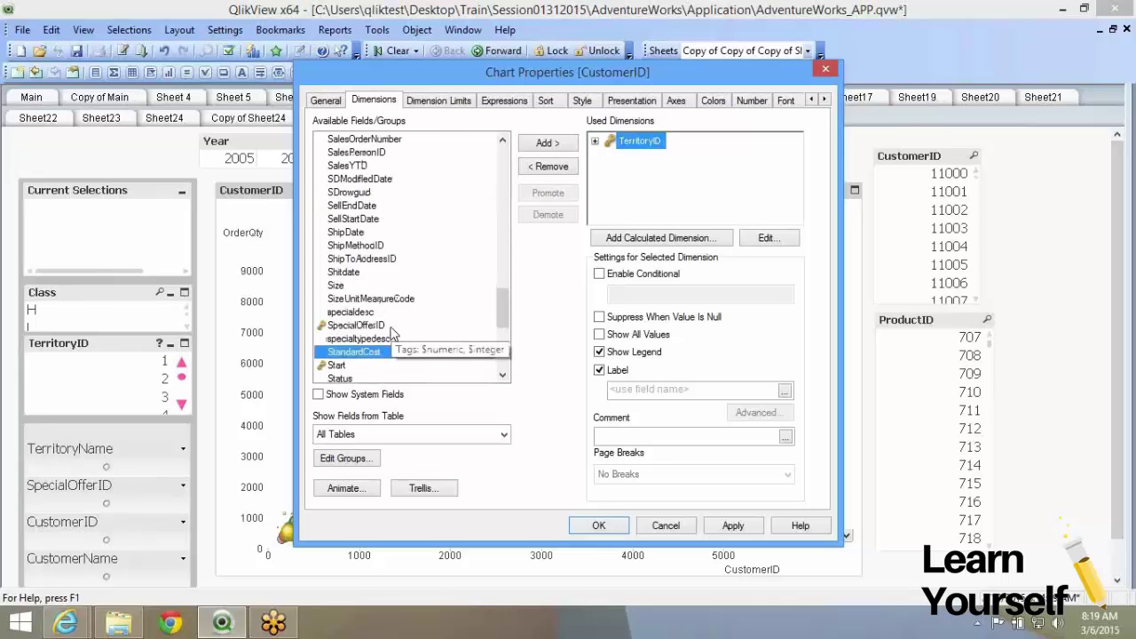
left_click(392, 327)
left_click(542, 143)
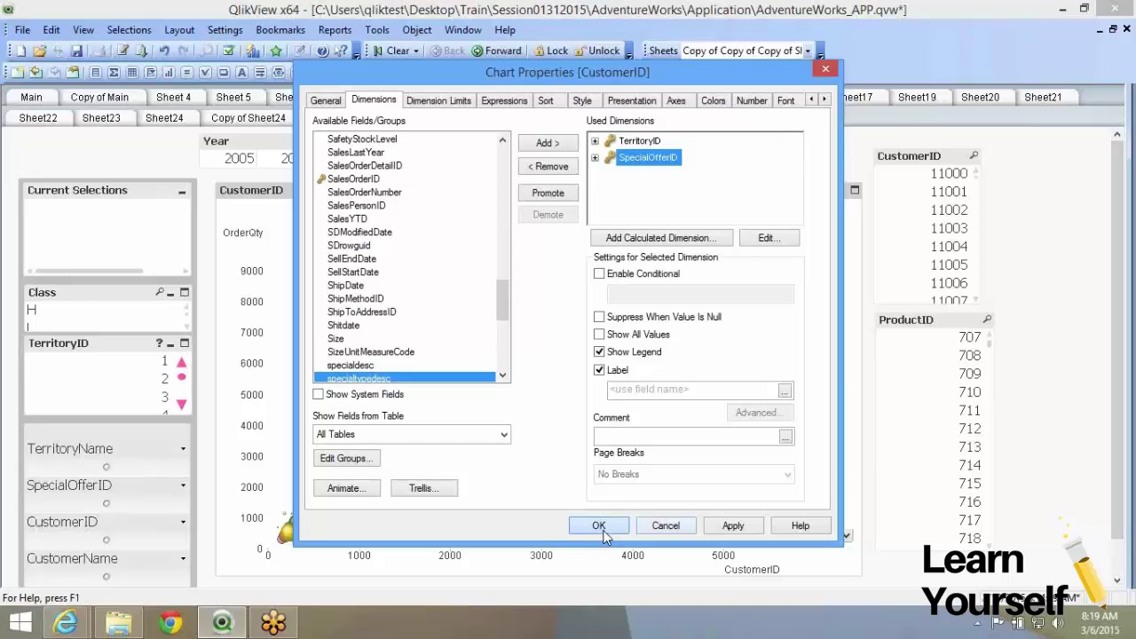
left_click(600, 527)
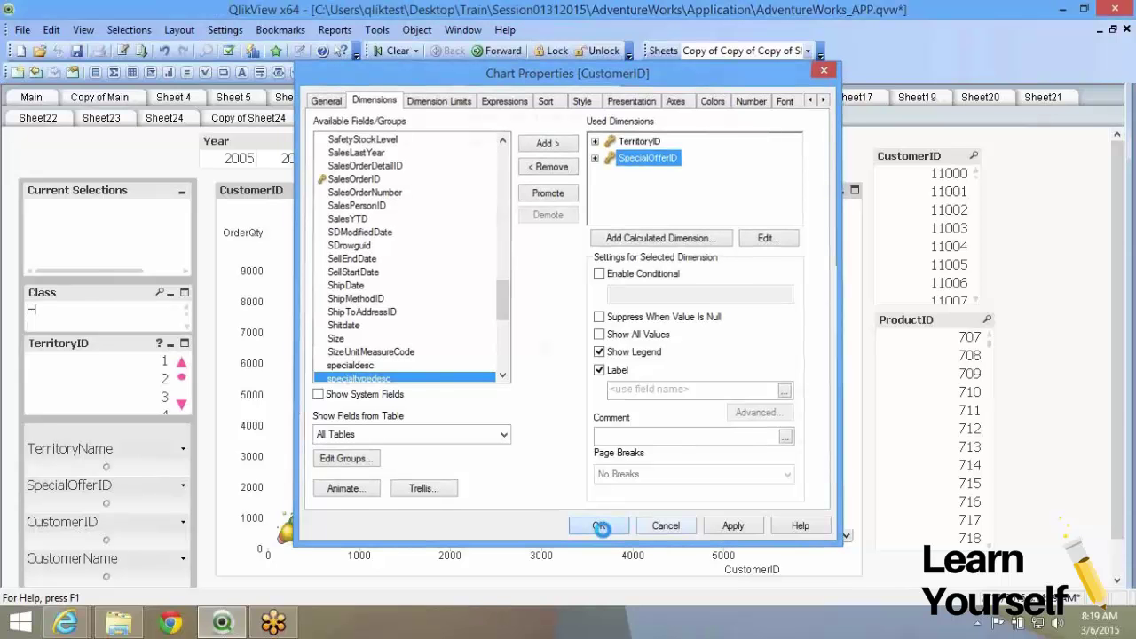
left_click_drag(862, 575, 852, 572)
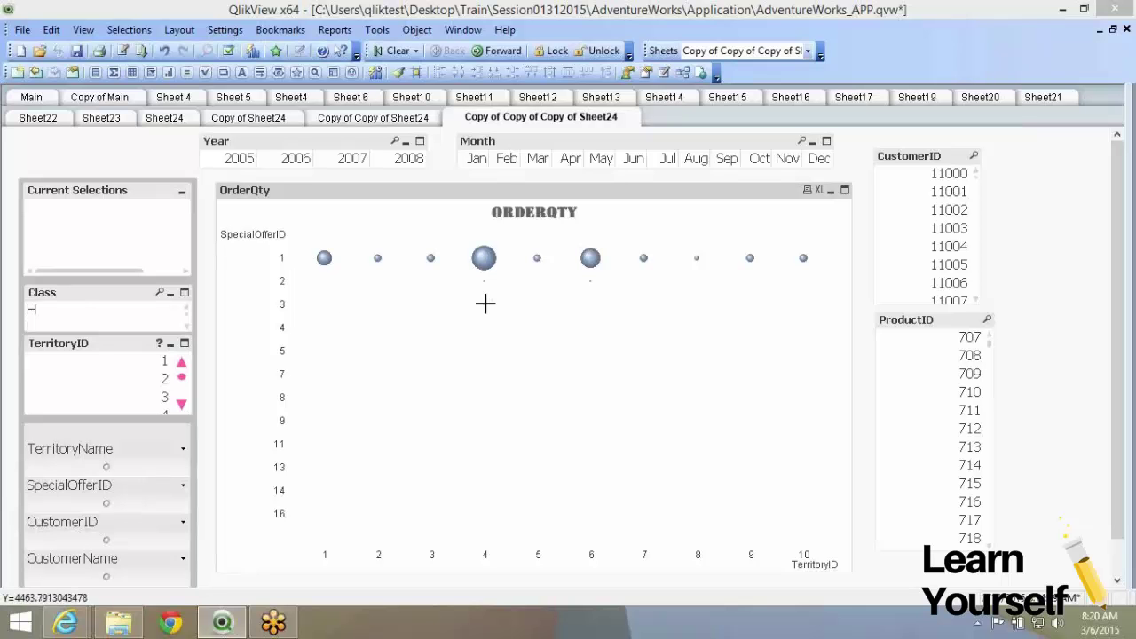
- Change the grid chart's look to flat, solid circles of equal size and apply it
mouse_move(485, 304)
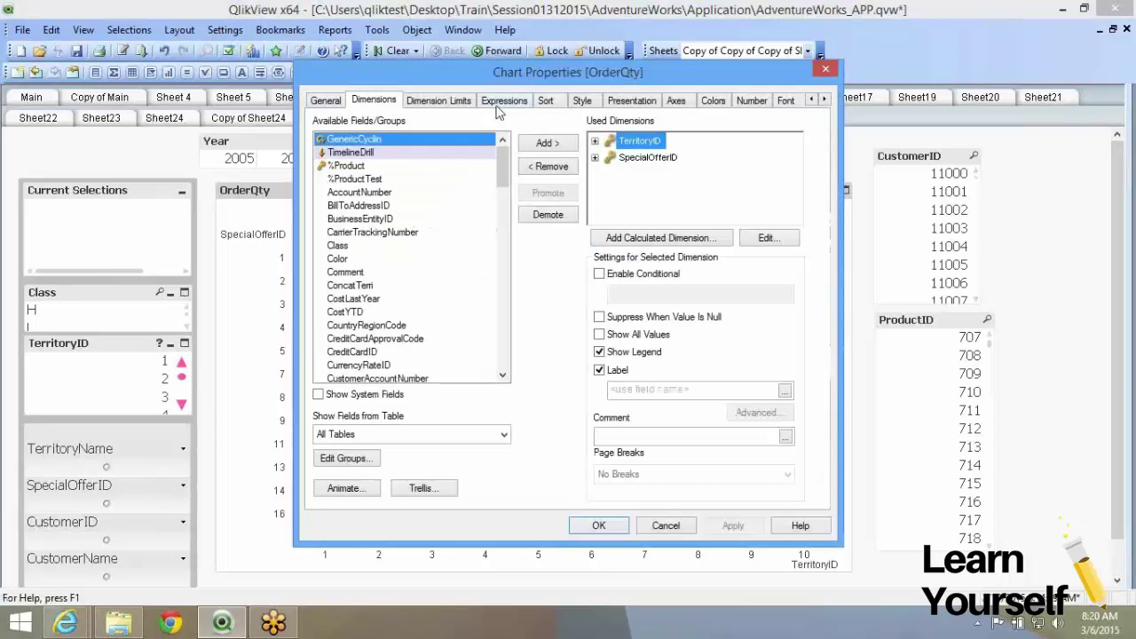
left_click(581, 100)
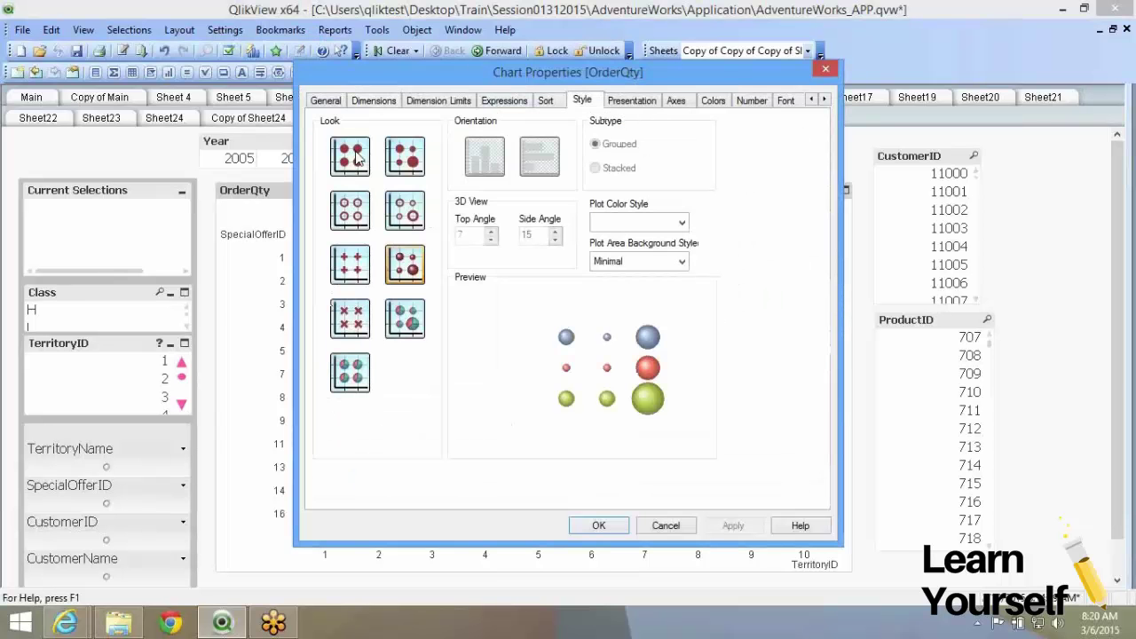
left_click(358, 158)
left_click(598, 525)
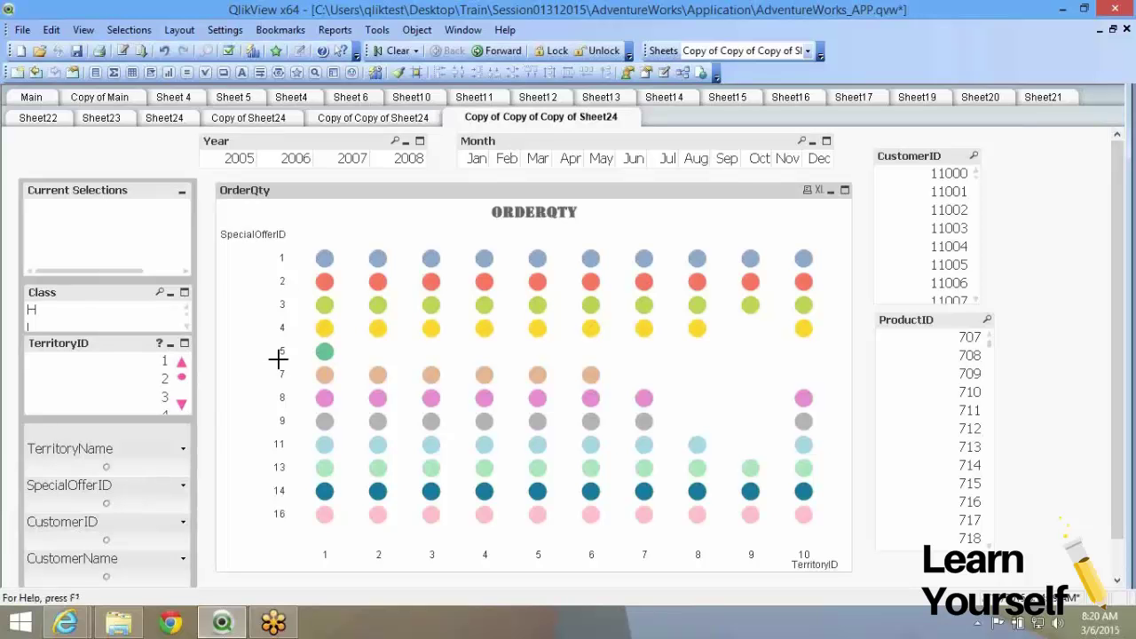
- Preview the plus-sign look for the grid chart, and apply the X-shaped symbol look instead
right_click(521, 329)
left_click(543, 340)
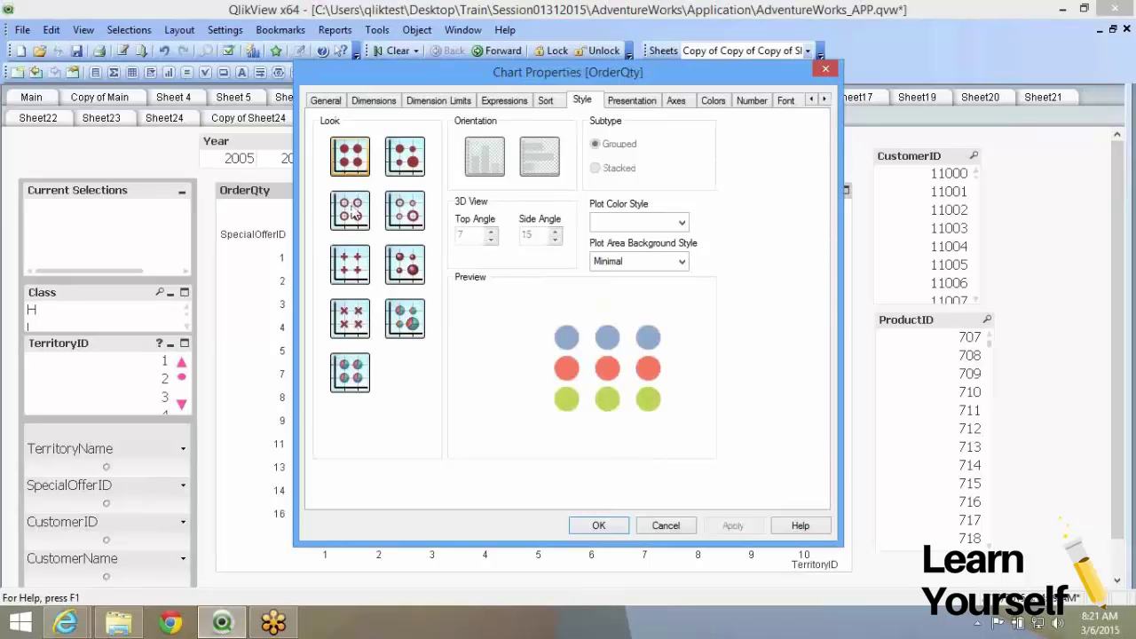
left_click(350, 264)
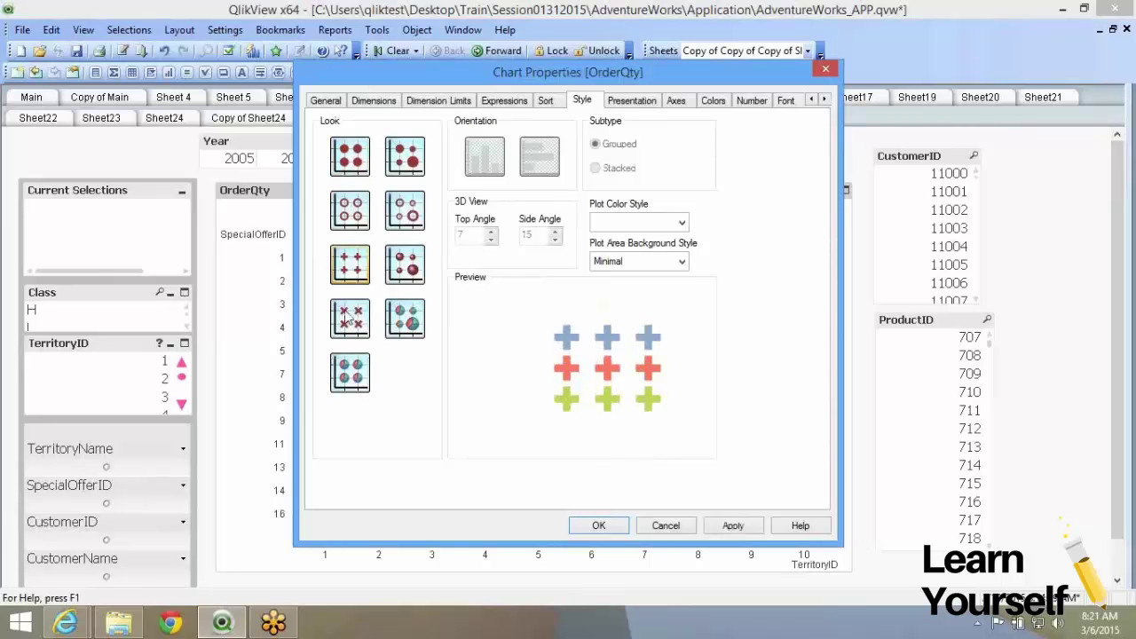
left_click(350, 318)
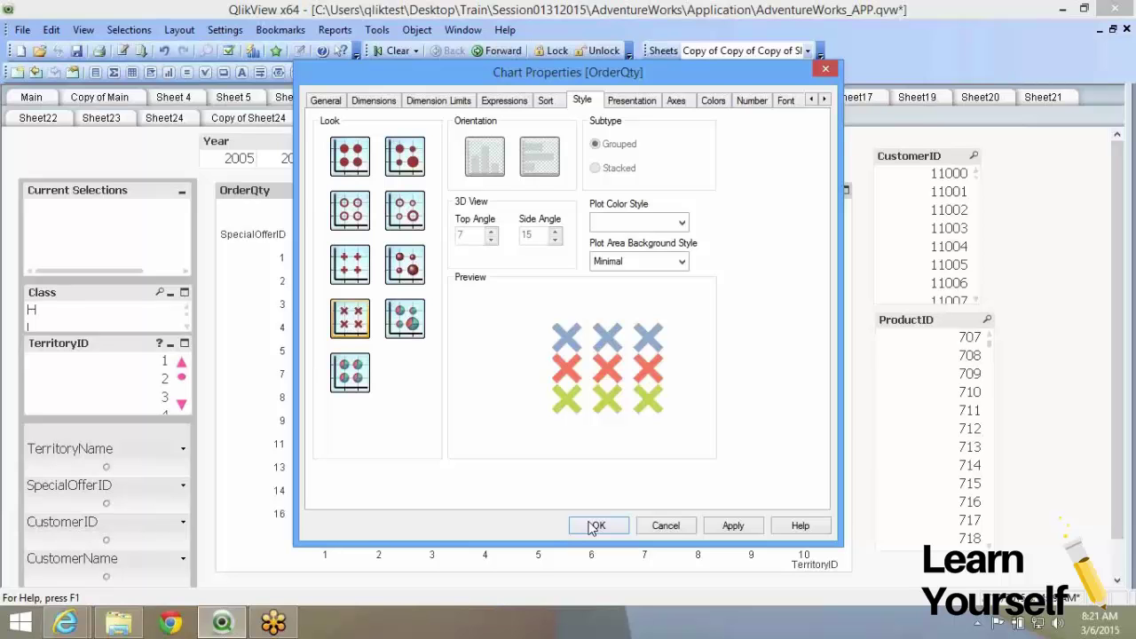
left_click(595, 526)
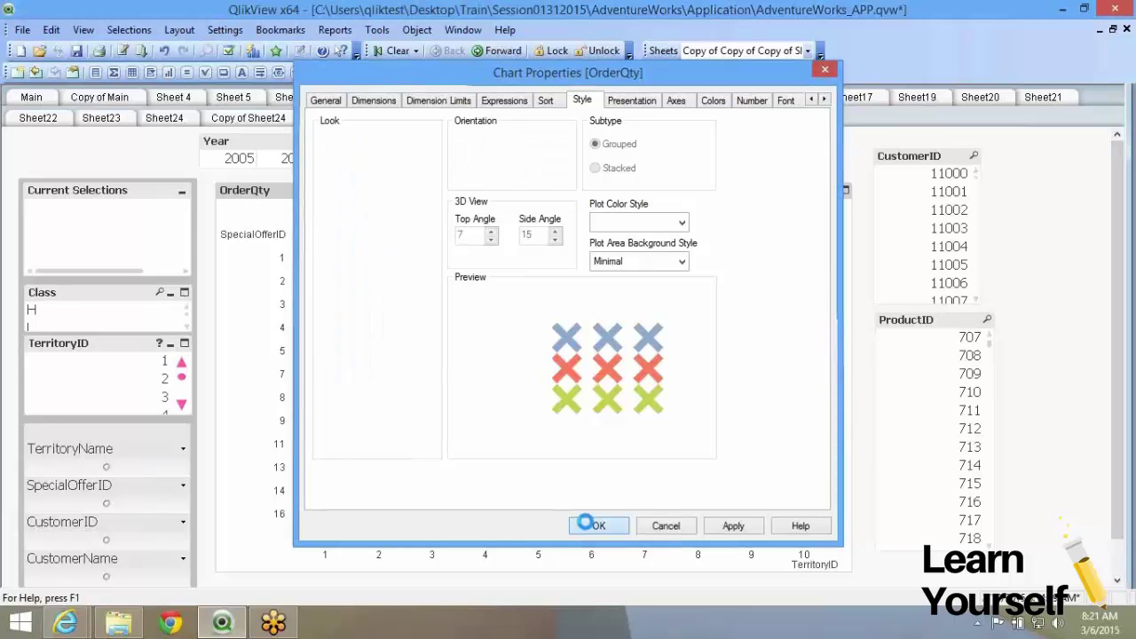
- Change the grid chart's look to flat, solid circles sized by value, and check the definition of the OrderQty expression
double_click(453, 331)
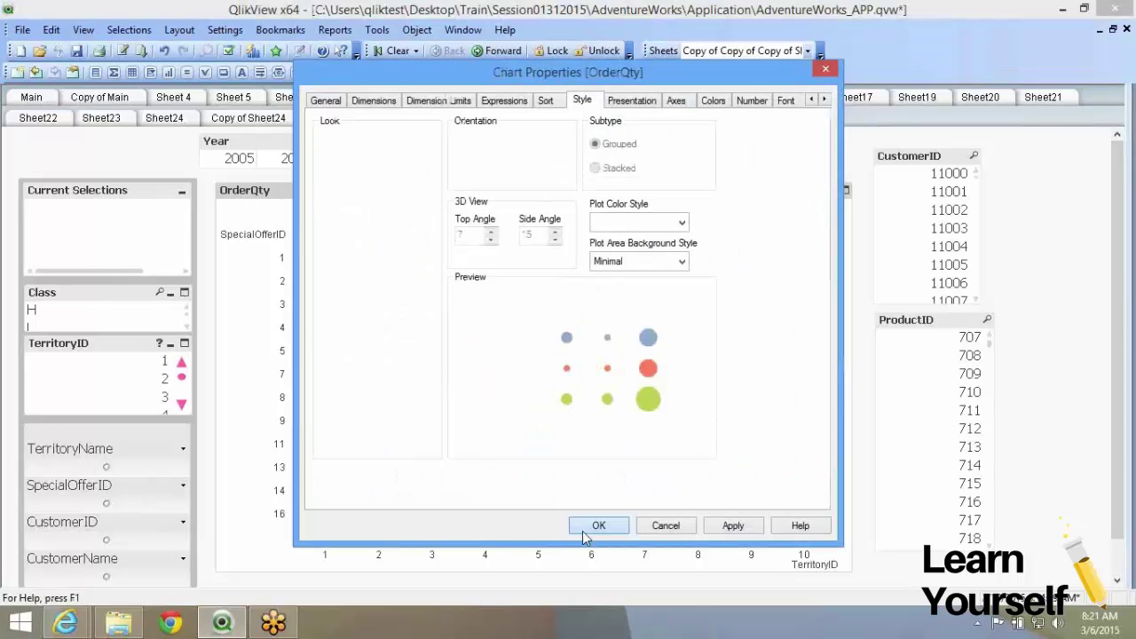
left_click(588, 526)
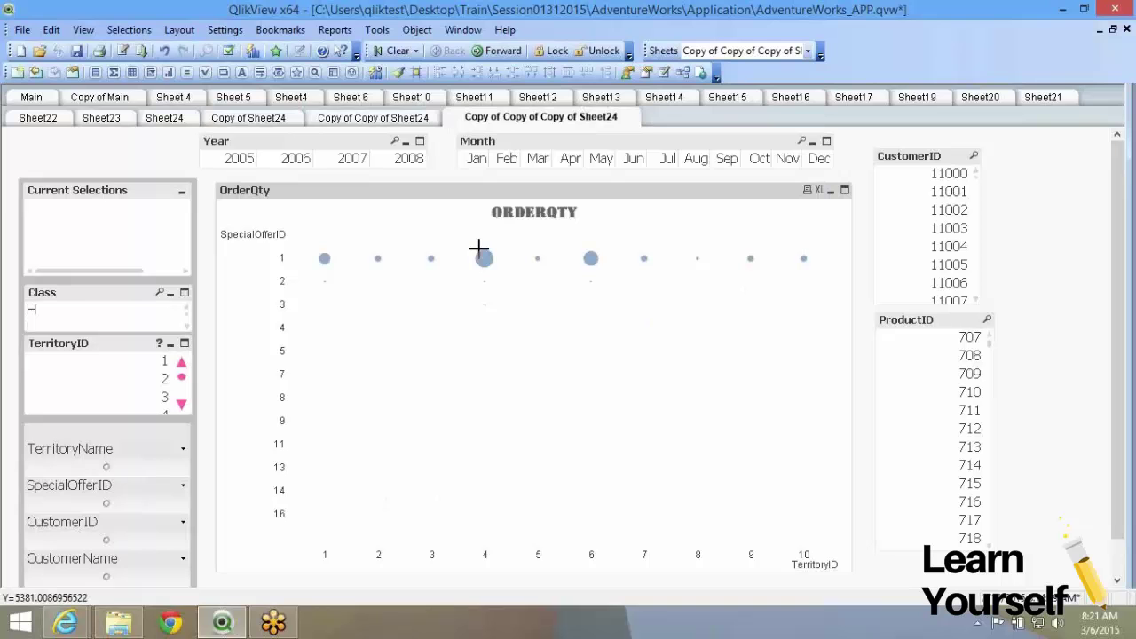
double_click(457, 189)
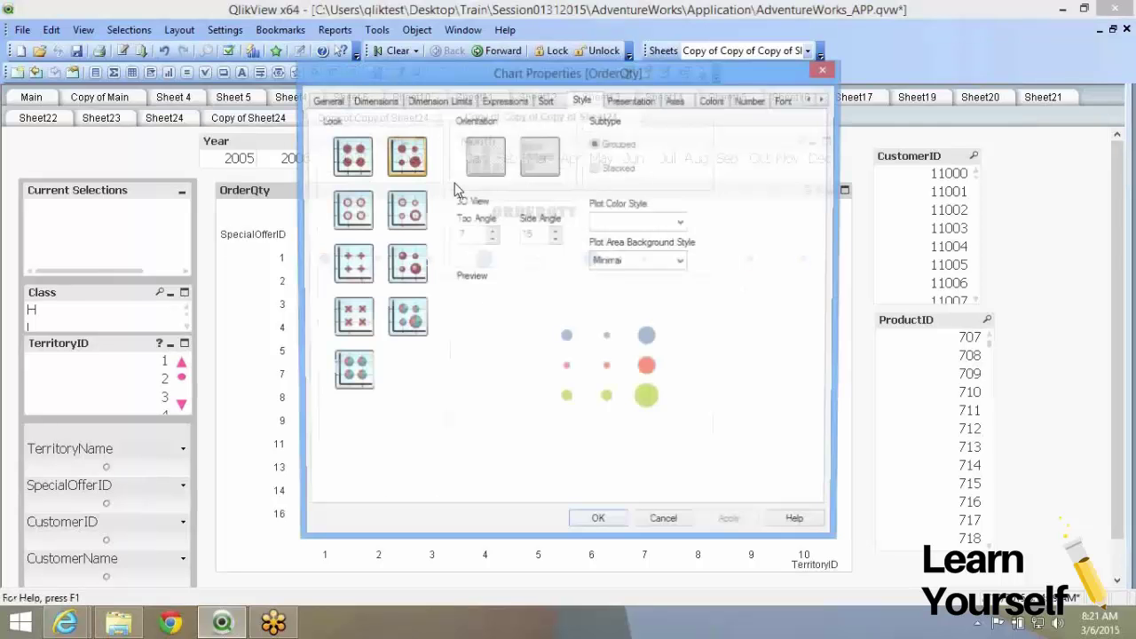
left_click(523, 98)
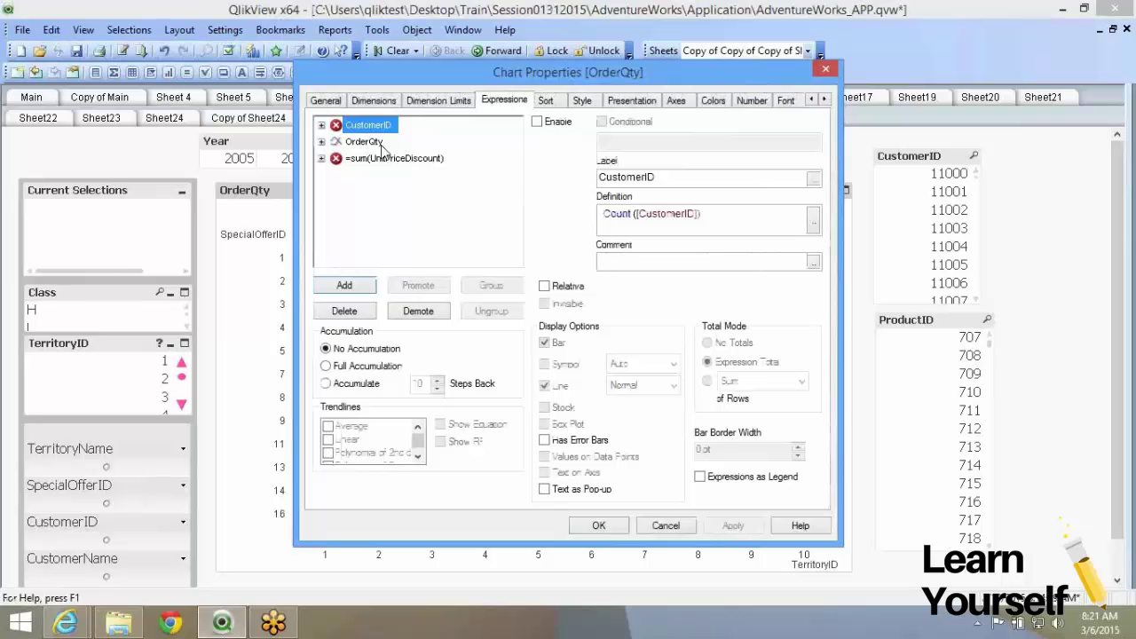
left_click(366, 142)
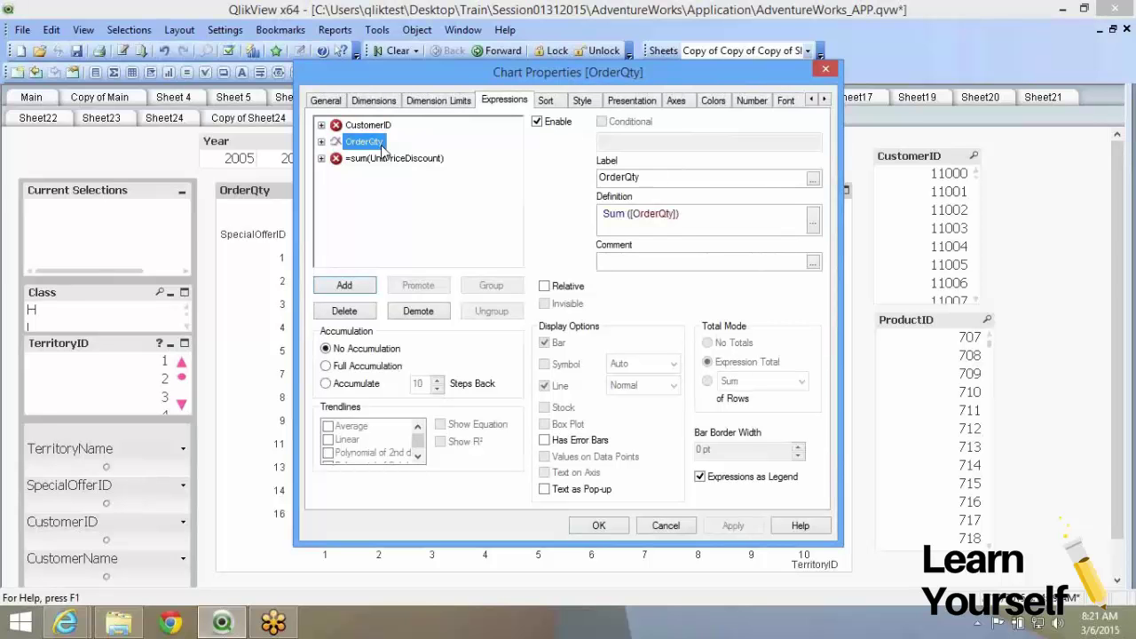
left_click(597, 525)
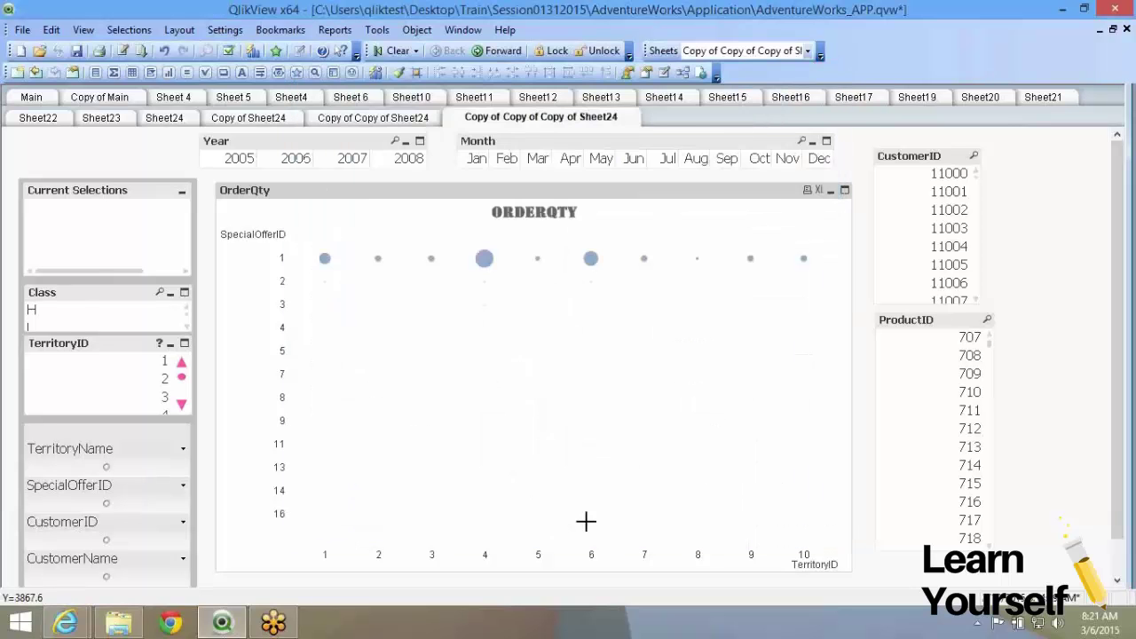
- Change the grid chart's look to equal-sized pies and apply it
key("shift+F10")
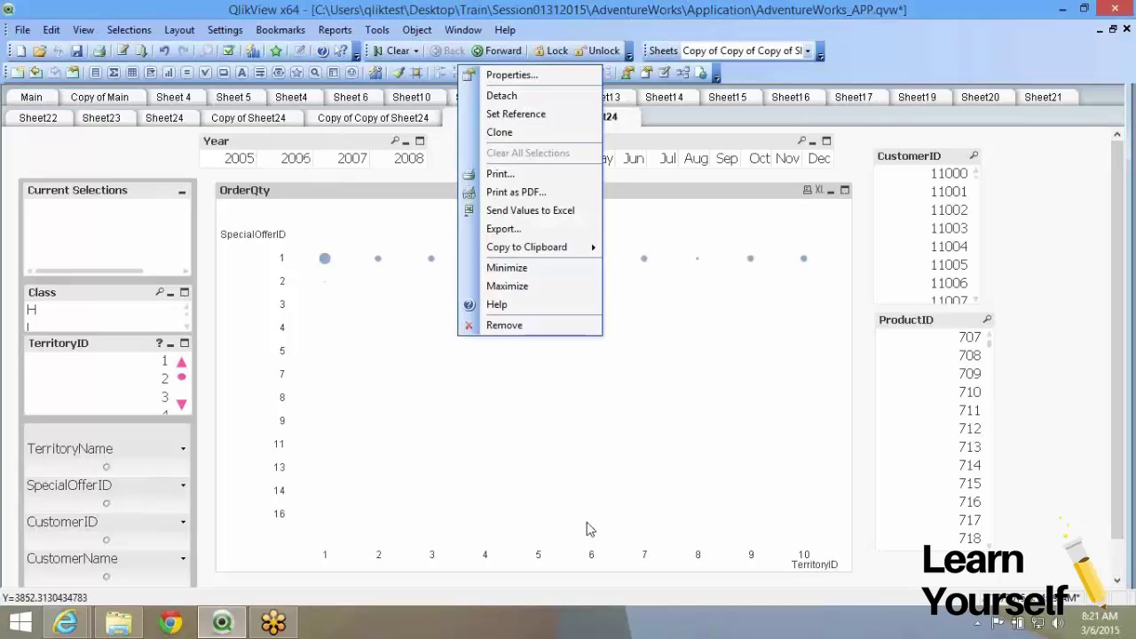
left_click(555, 75)
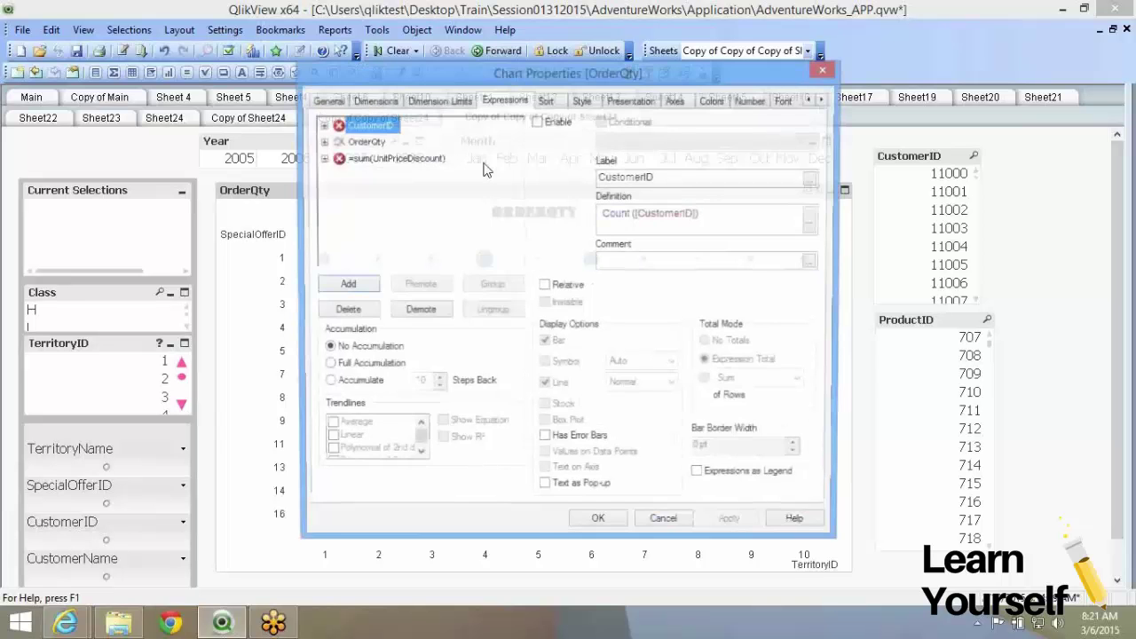
left_click(644, 101)
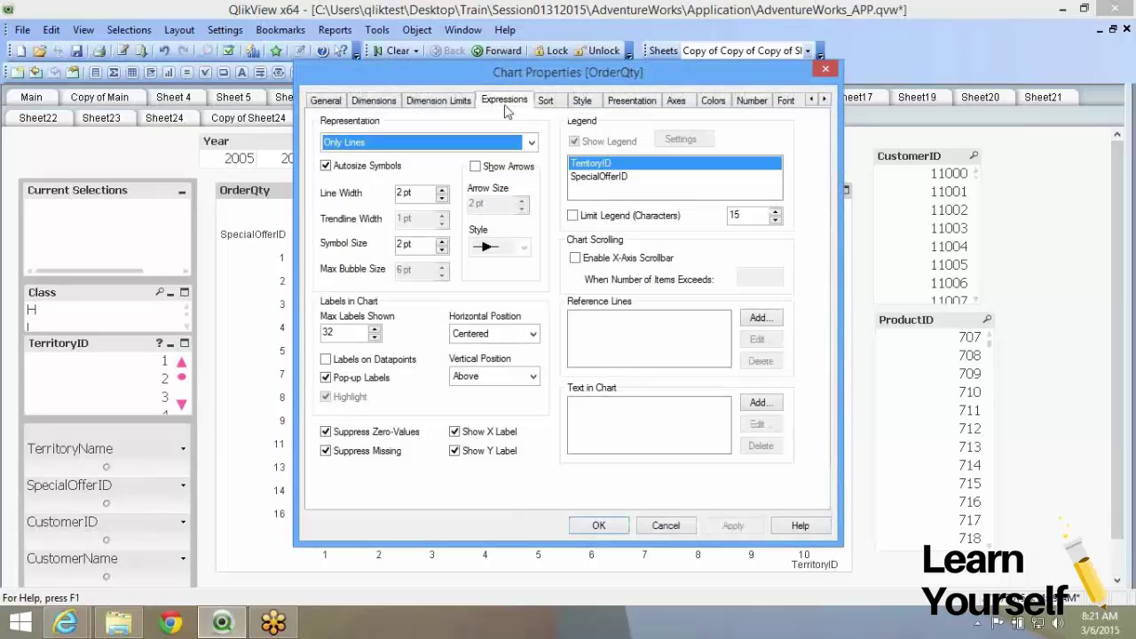
left_click(581, 100)
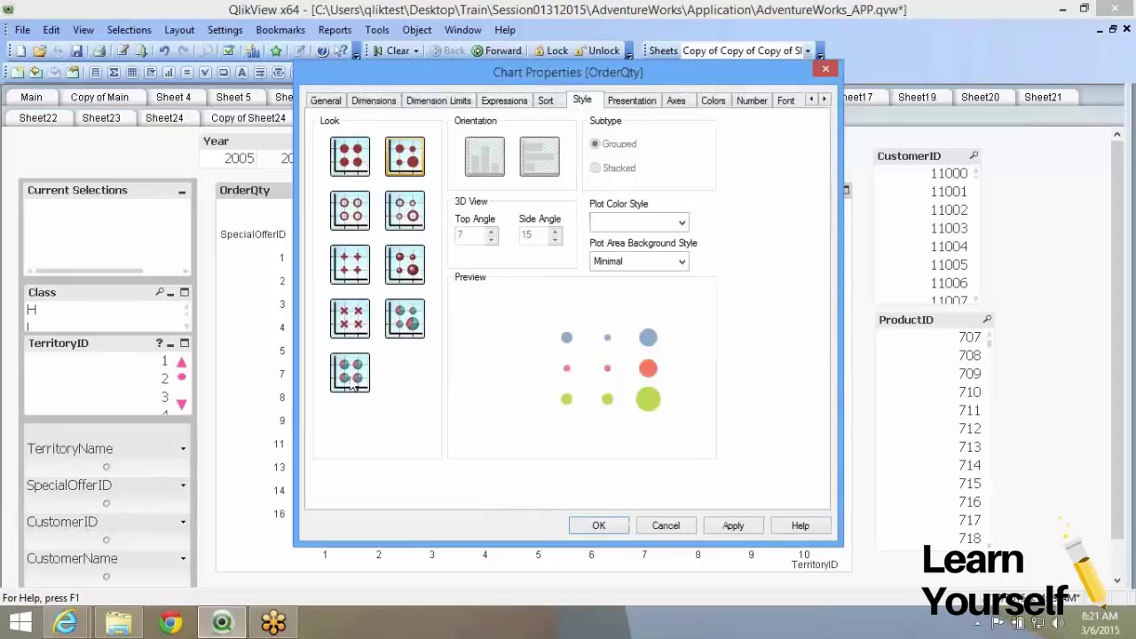
left_click(351, 380)
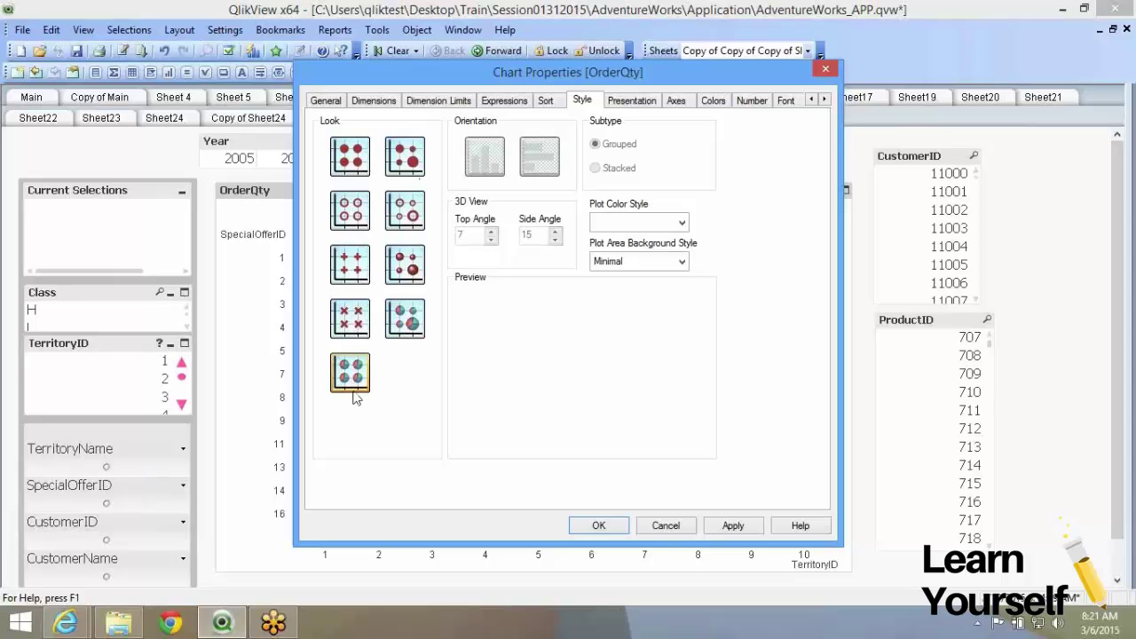
left_click(599, 525)
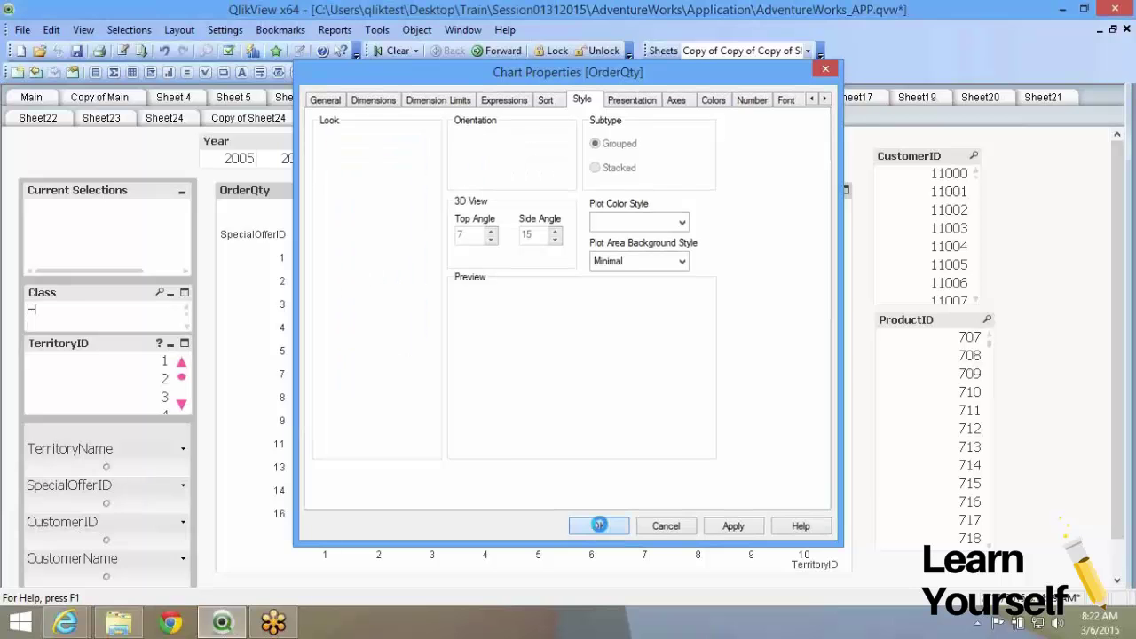
- Add ShipMethodID as the third dimension of the OrderQty grid chart, keep the equal-sized pie look, and apply the changes
right_click(430, 85)
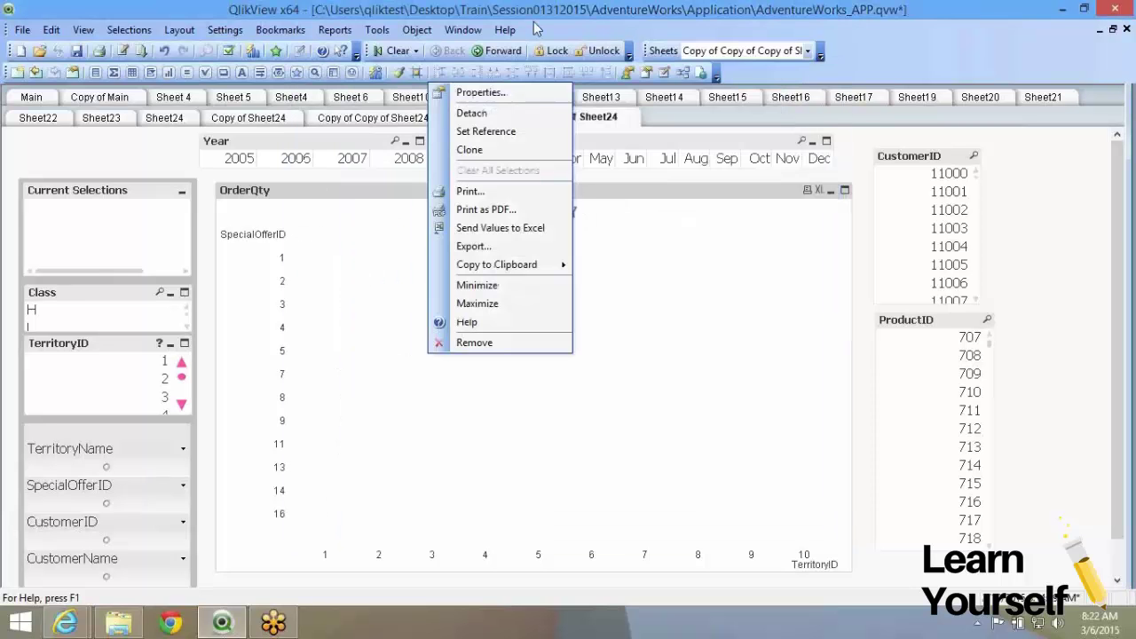
left_click(517, 88)
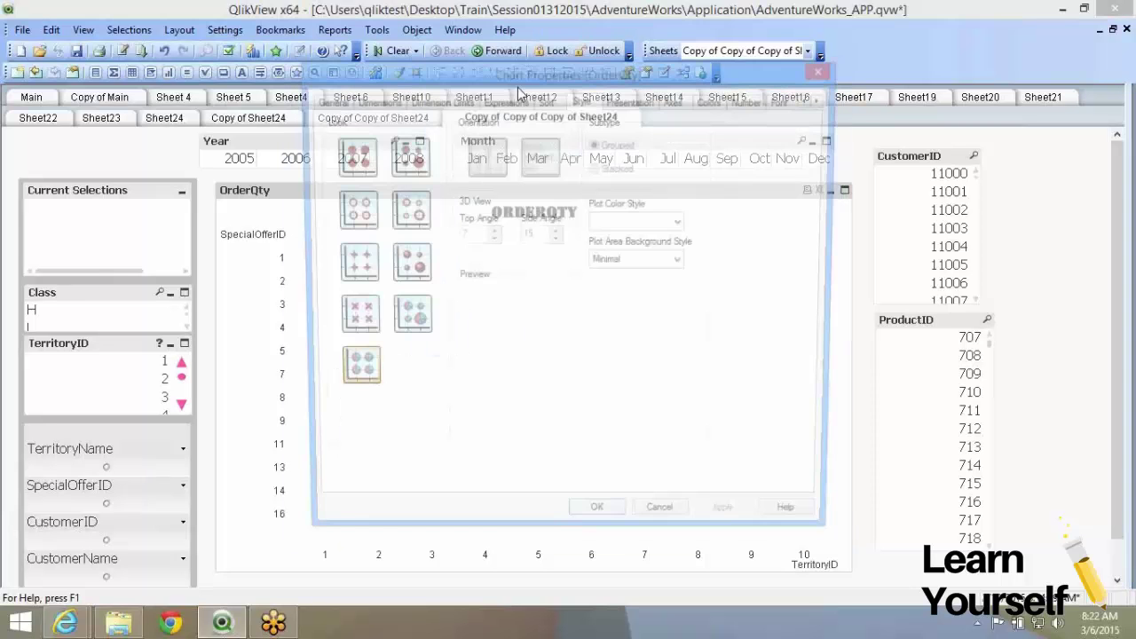
left_click(384, 245)
key("s")
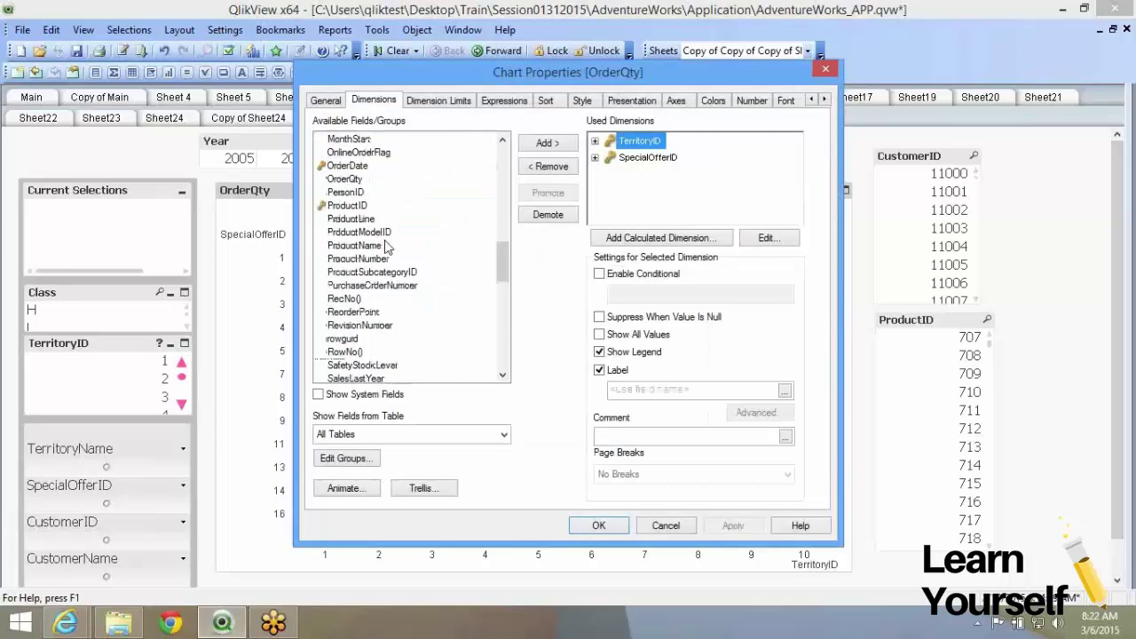
scroll(385, 245, "down", 5)
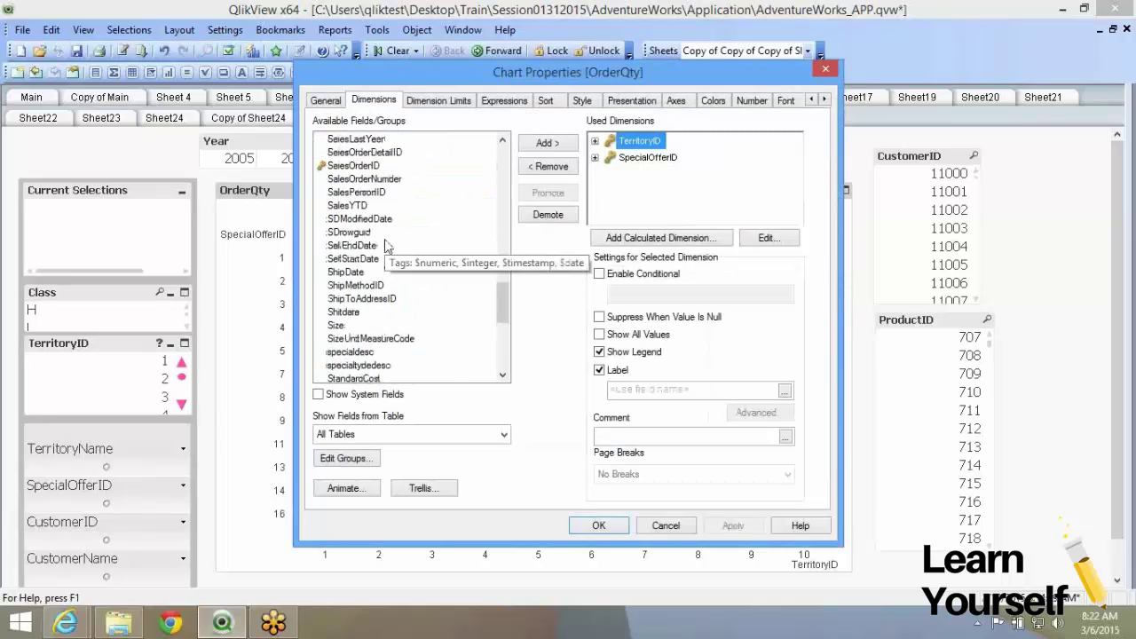
left_click(373, 286)
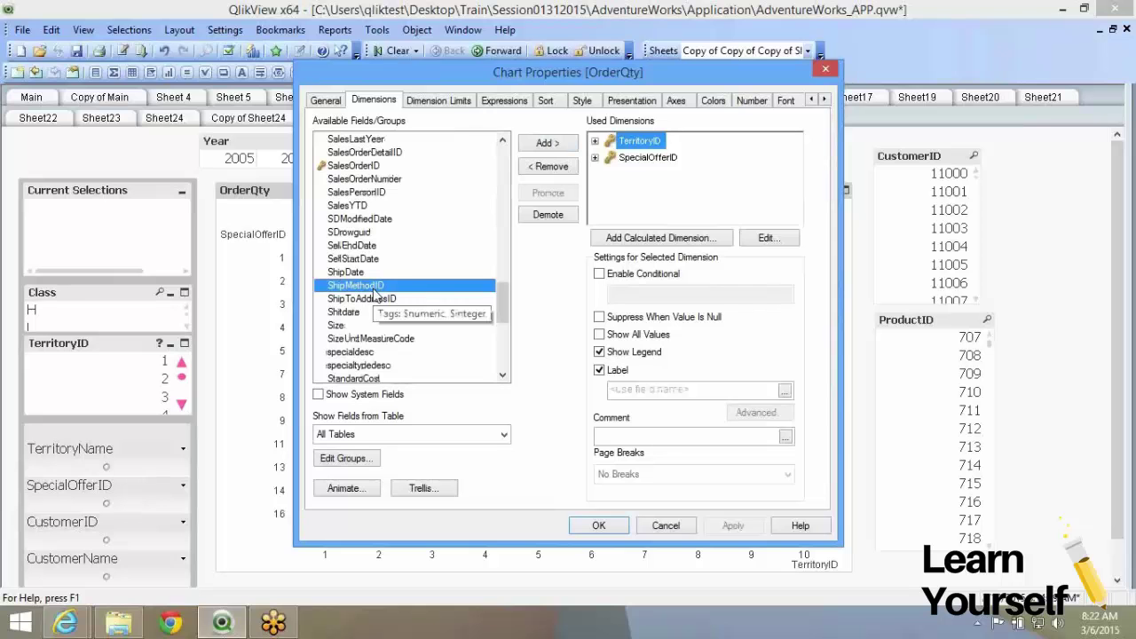
left_click(547, 143)
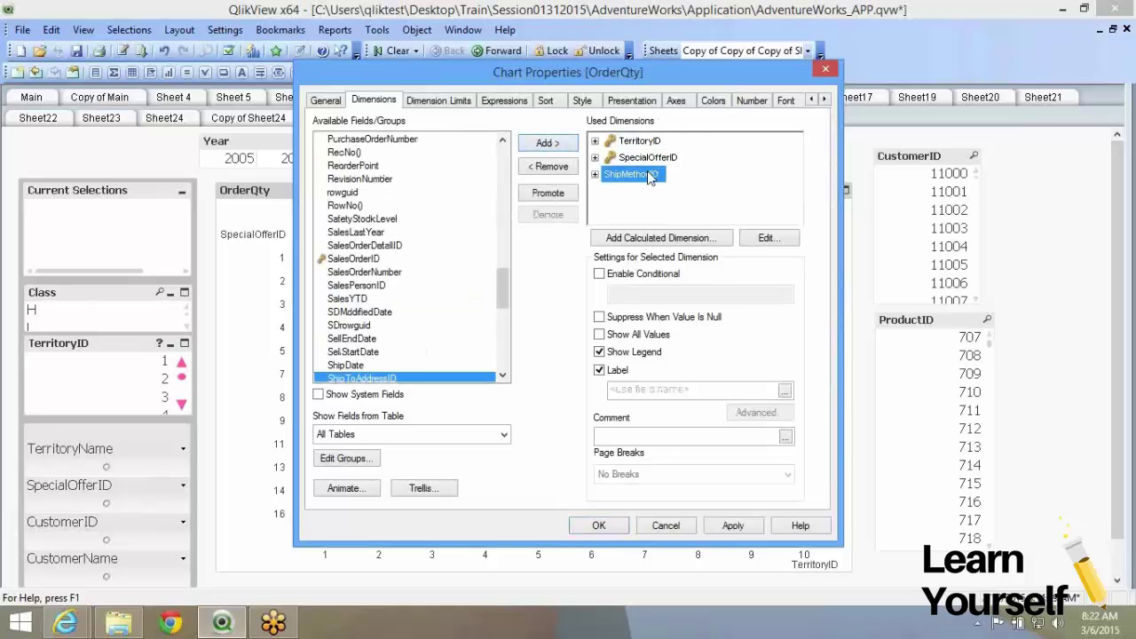
left_click(508, 101)
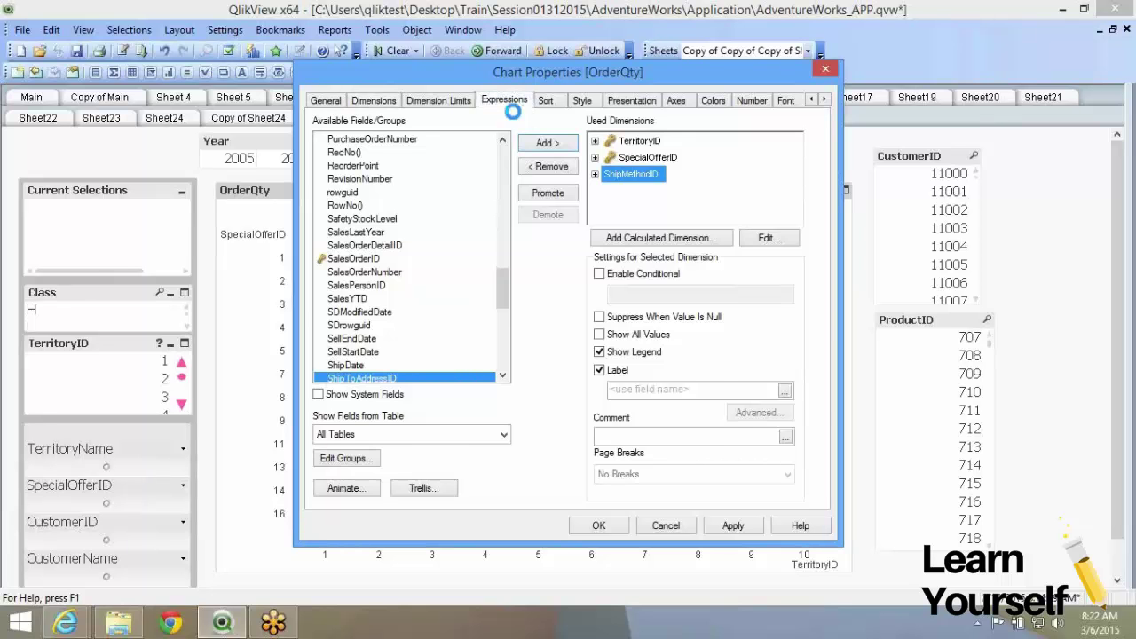
left_click(582, 101)
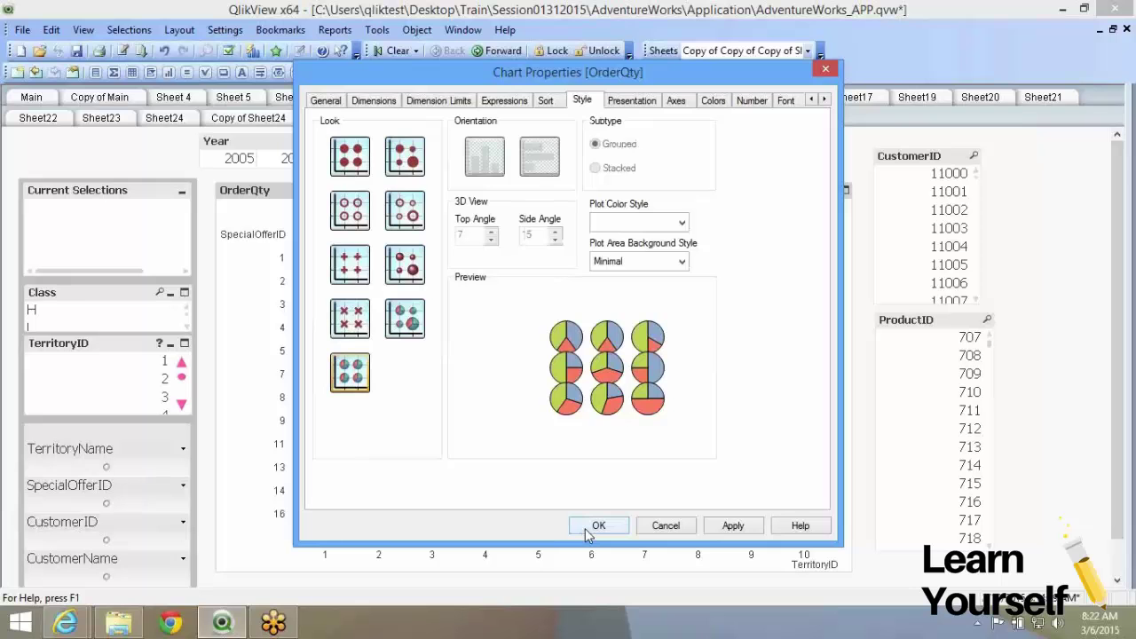
left_click(587, 526)
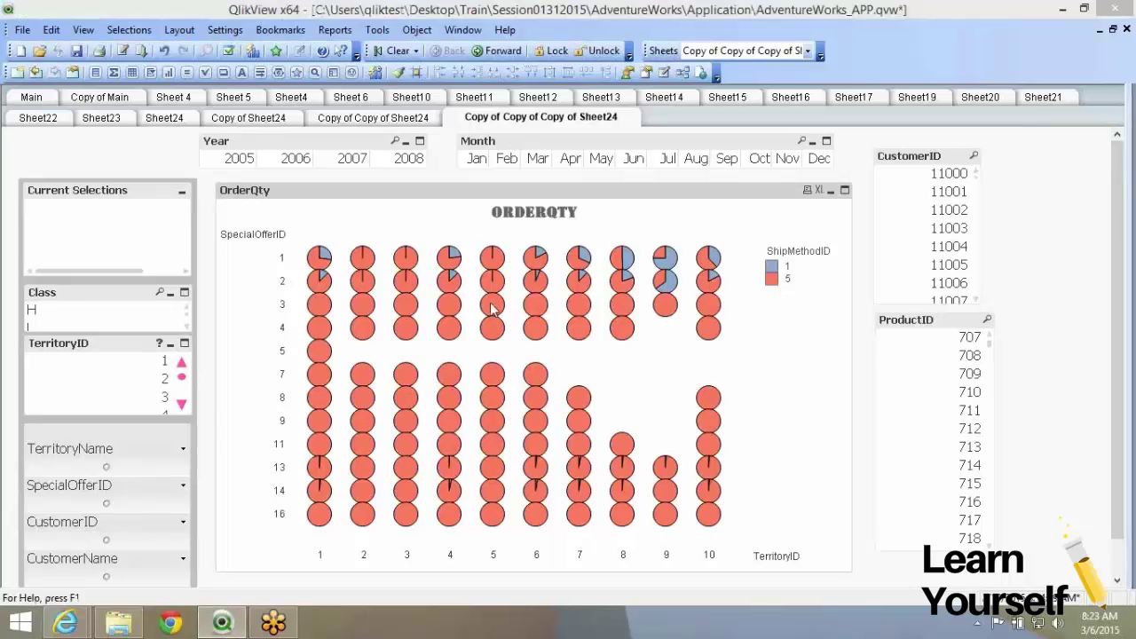
- Change the grid chart's look to pies sized by value, apply it, and inspect the pie for TerritoryID 4
key("alt+Return")
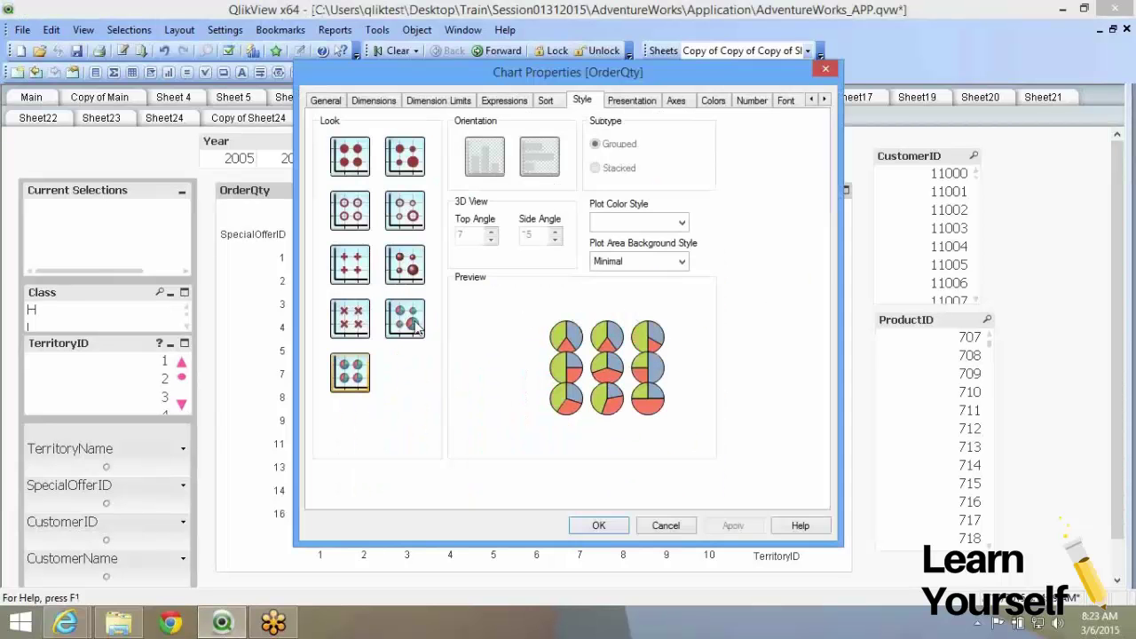
left_click(413, 328)
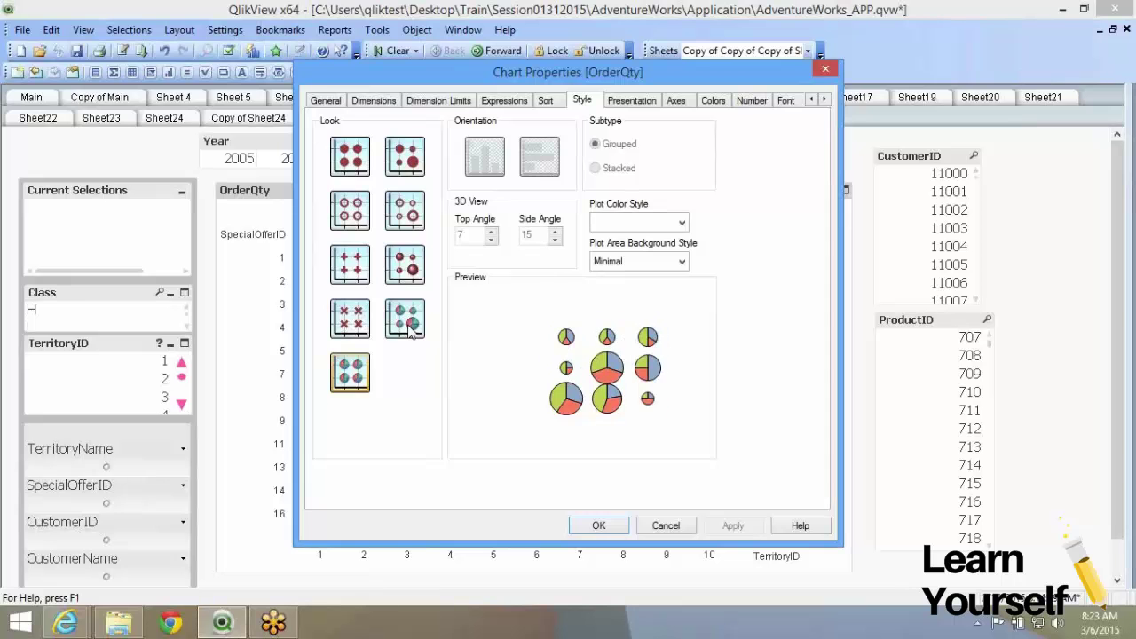
left_click(599, 526)
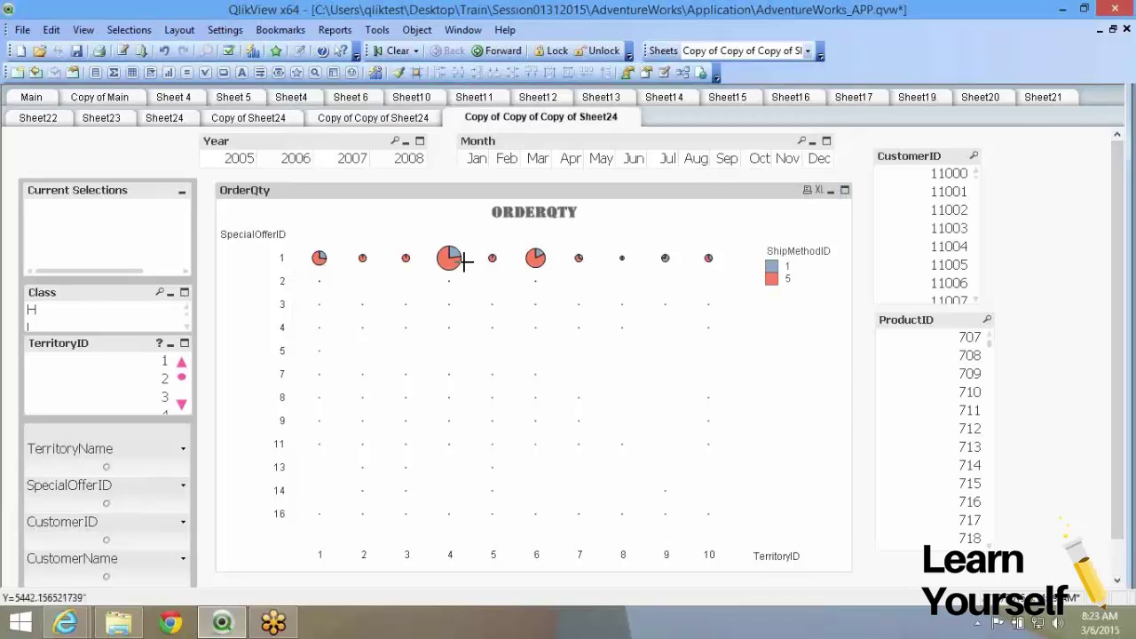
mouse_move(454, 276)
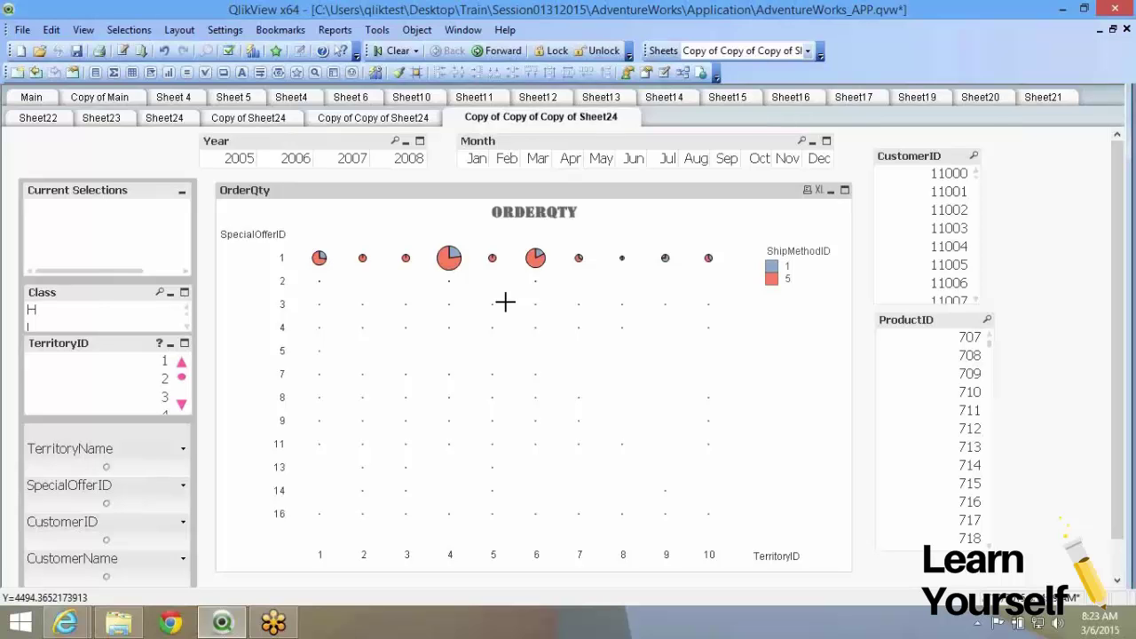
- Compare the grid chart with the CustomerID scatter chart, and review its presentation, axes, colors and general settings
left_click(392, 119)
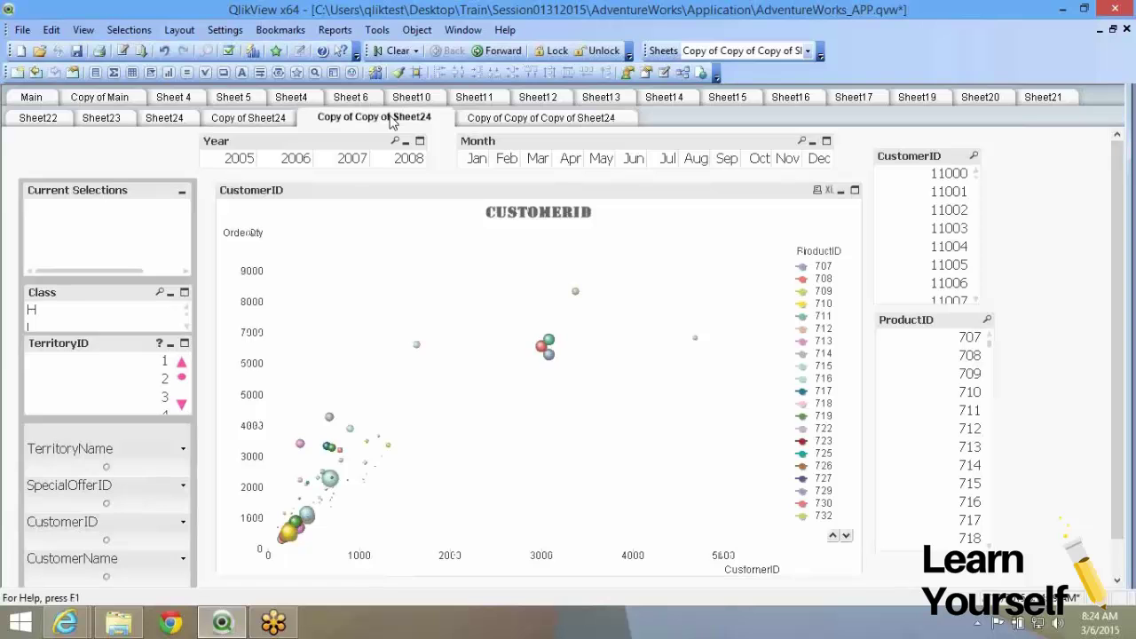
left_click(497, 119)
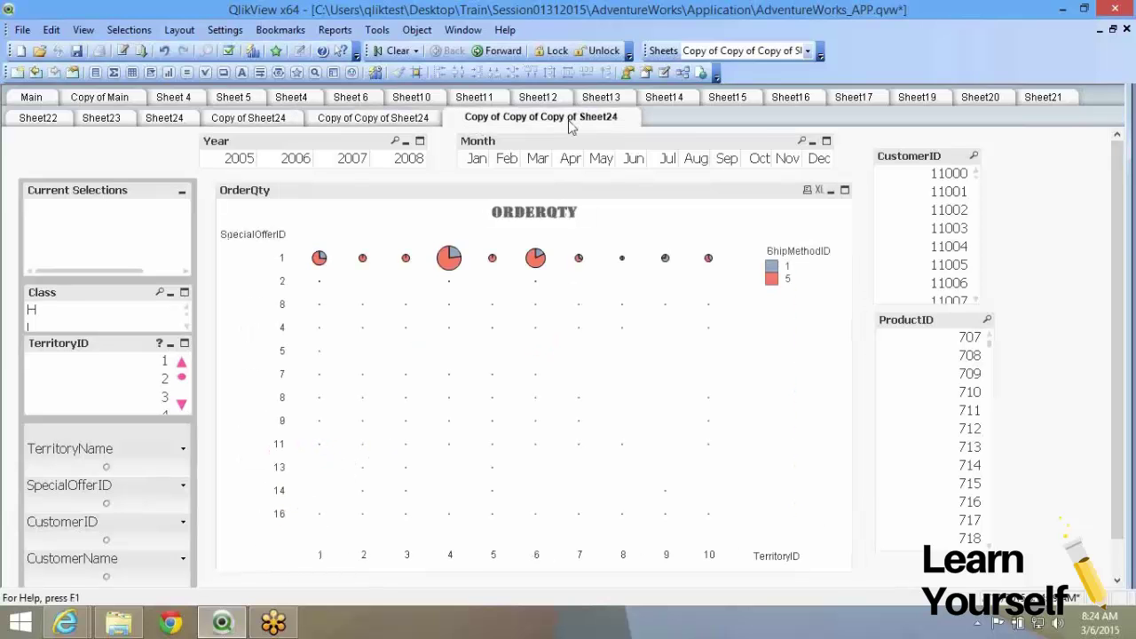
right_click(448, 271)
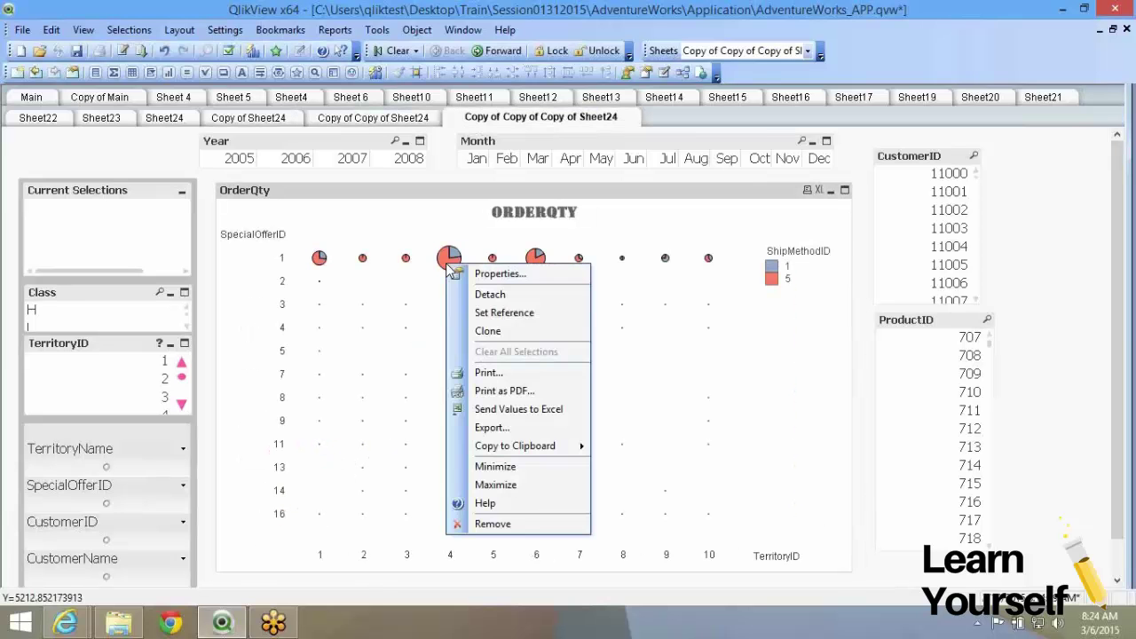
left_click(468, 278)
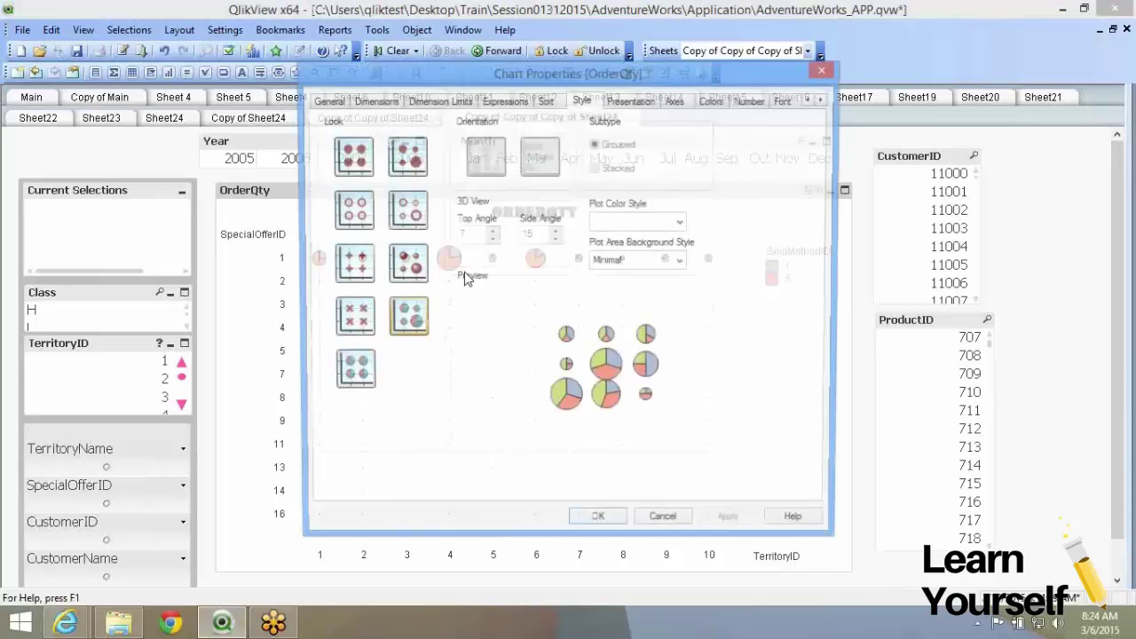
left_click(622, 100)
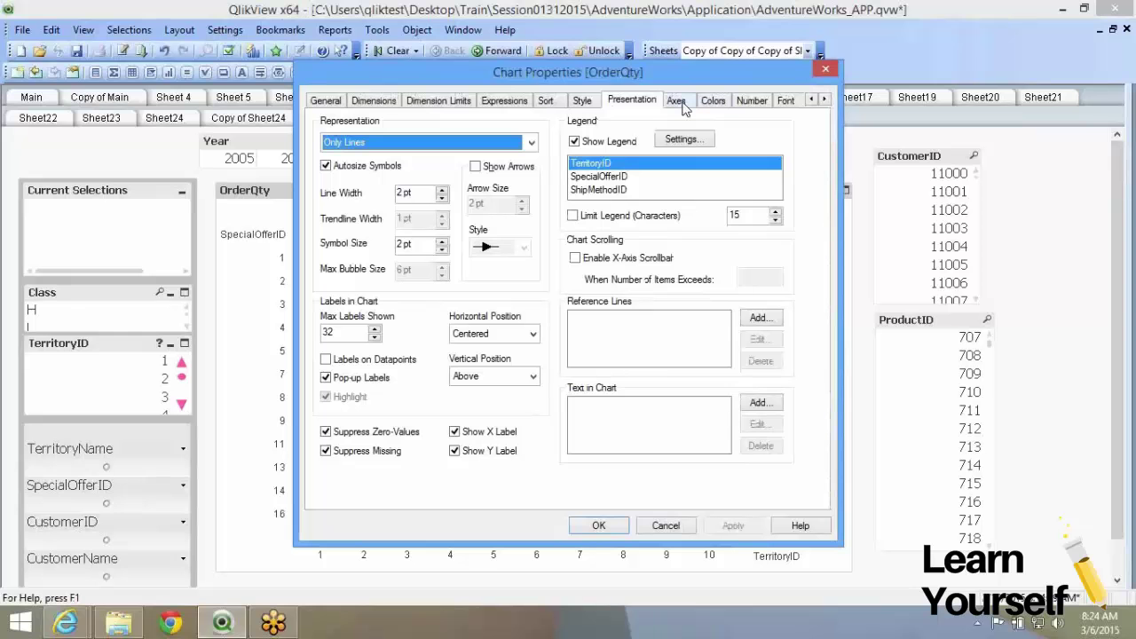
left_click(679, 101)
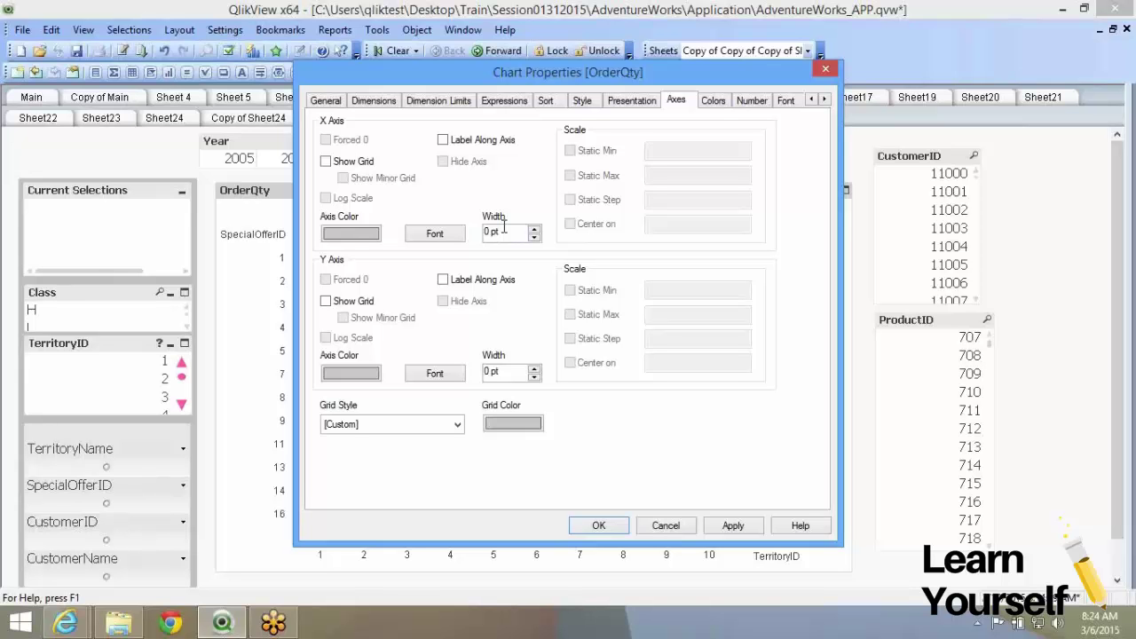
left_click(713, 100)
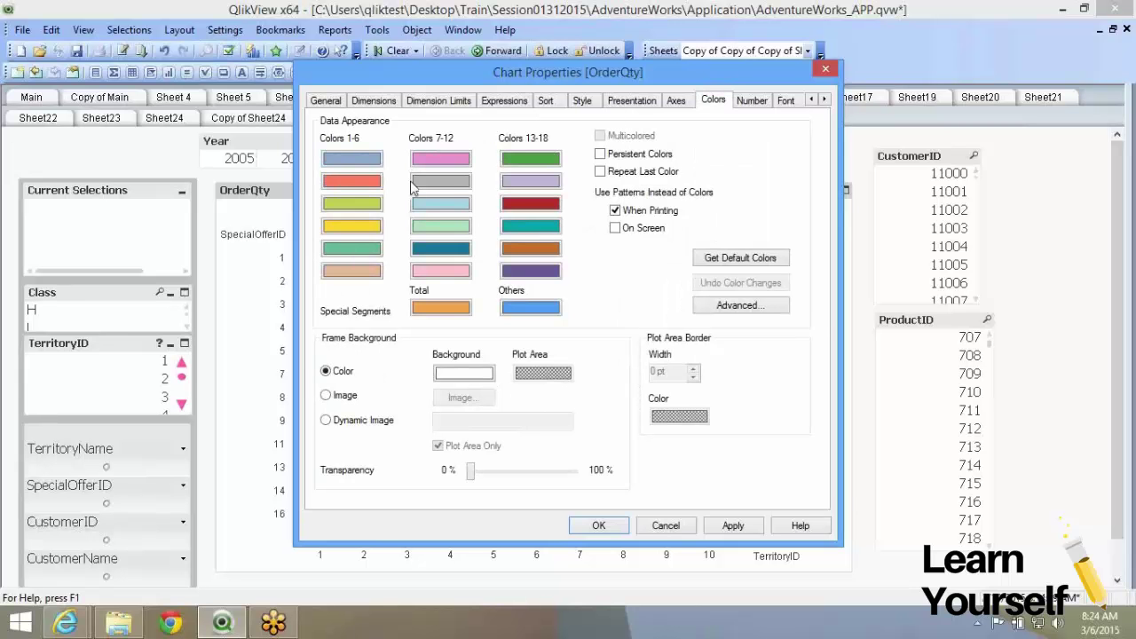
left_click(362, 103)
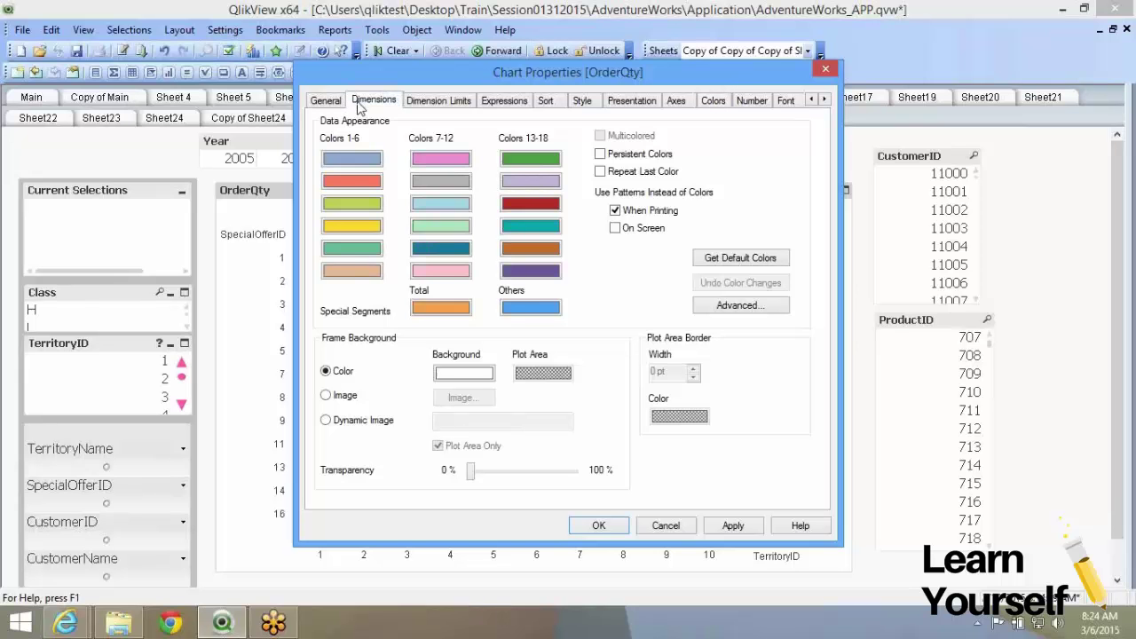
left_click(327, 103)
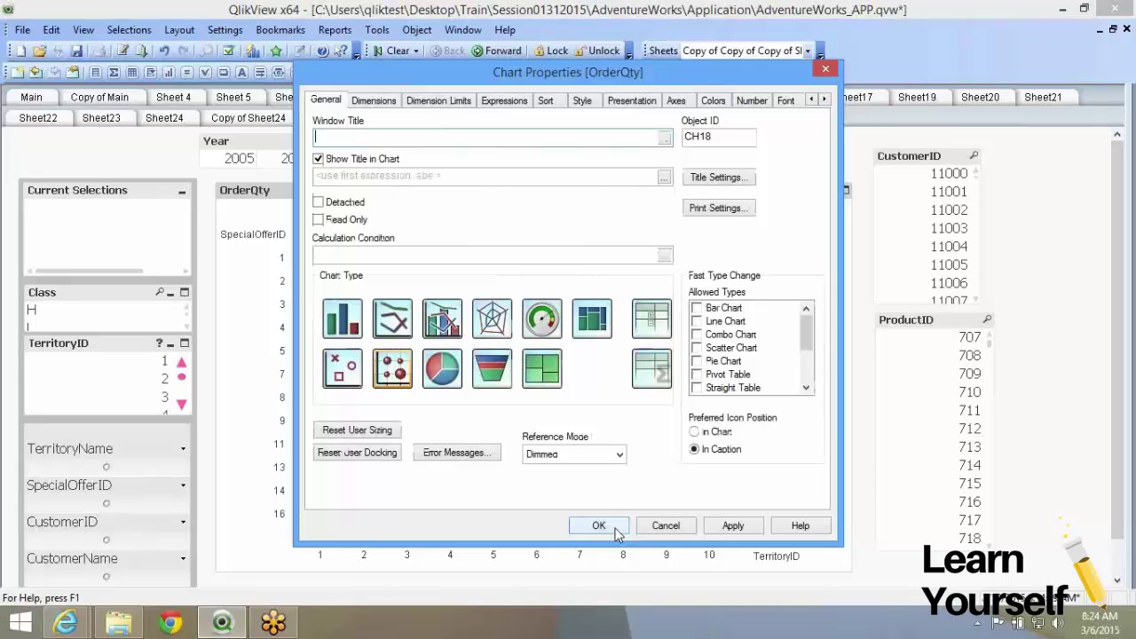
left_click(599, 527)
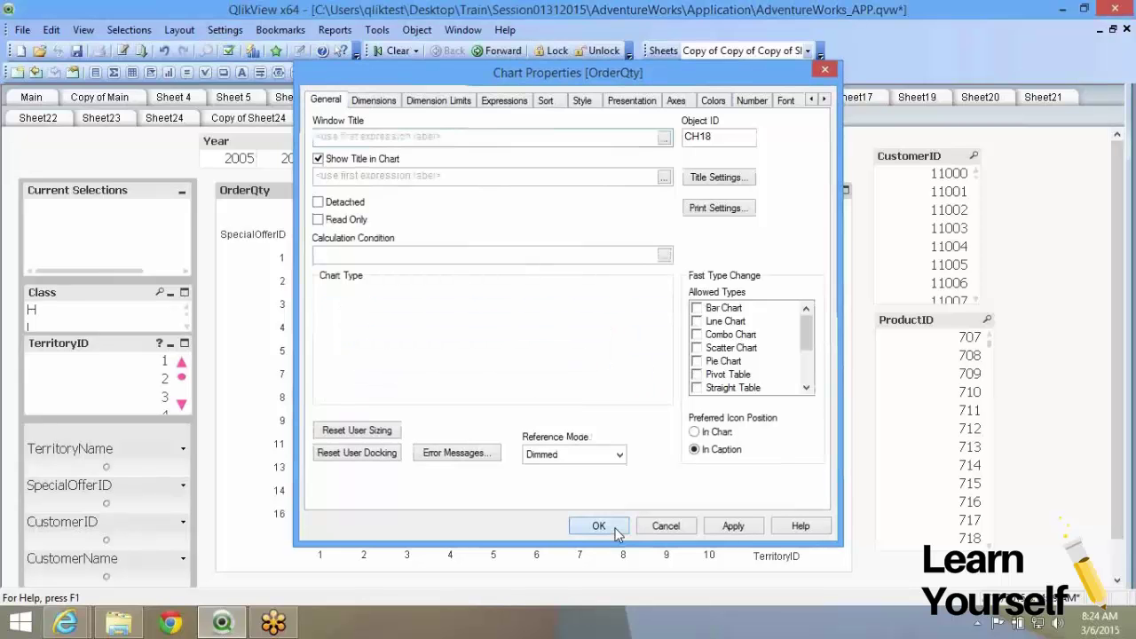
- Duplicate the grid chart's sheet and delete the OrderQty chart from the copy
right_click(345, 177)
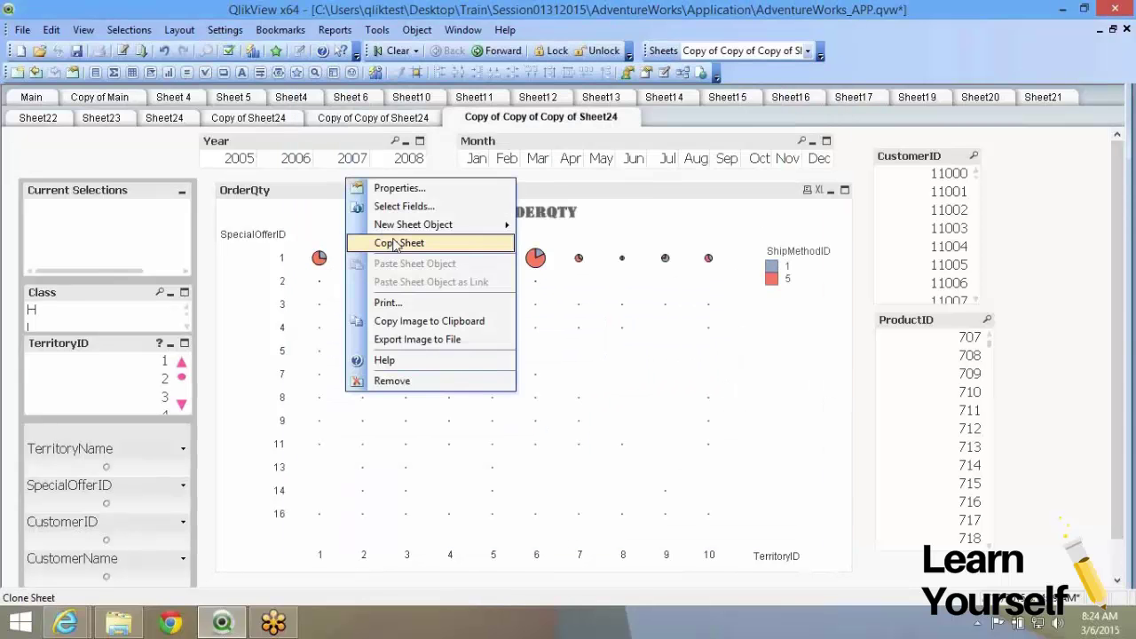
left_click(520, 191)
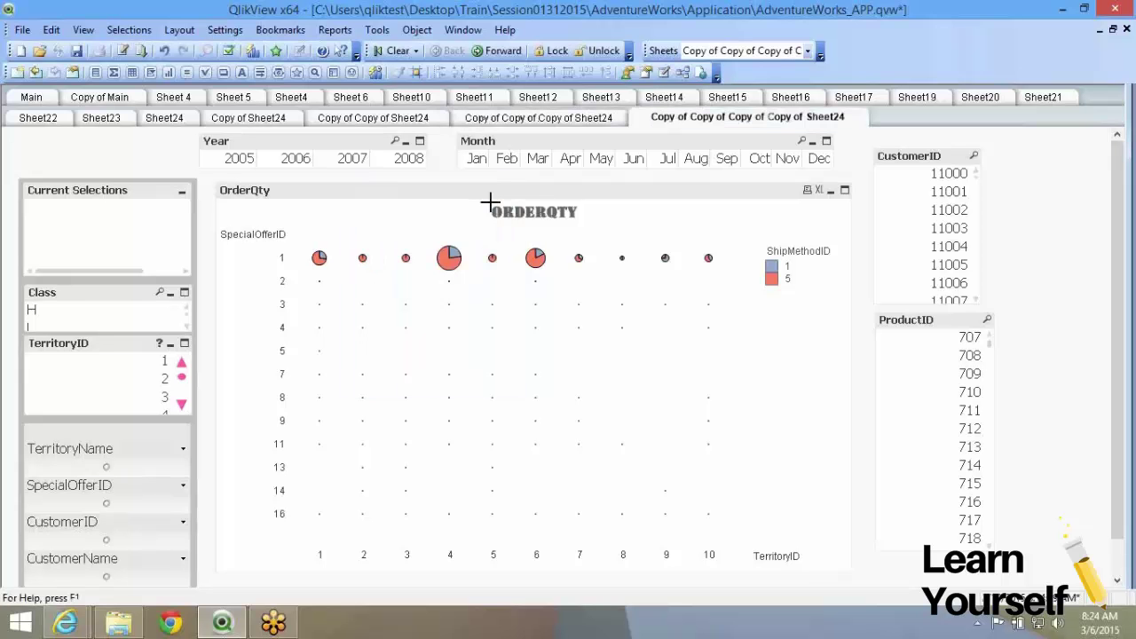
left_click(493, 202)
key("Delete")
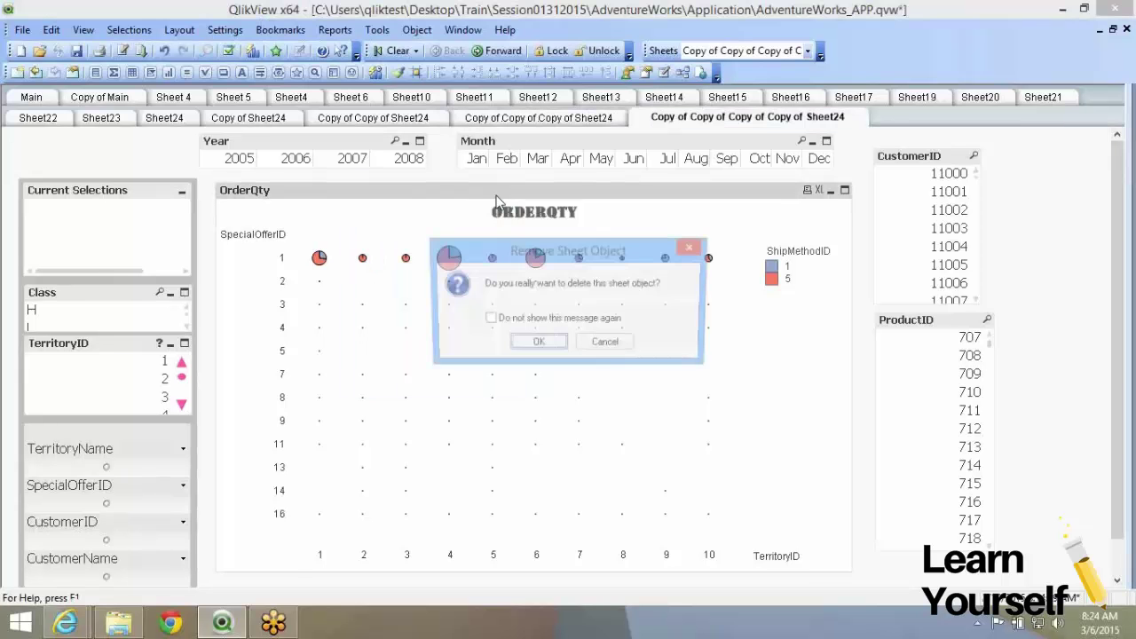
key("Return")
- Start a new chart on the duplicated sheet as a pivot table and proceed to its dimensions
right_click(304, 228)
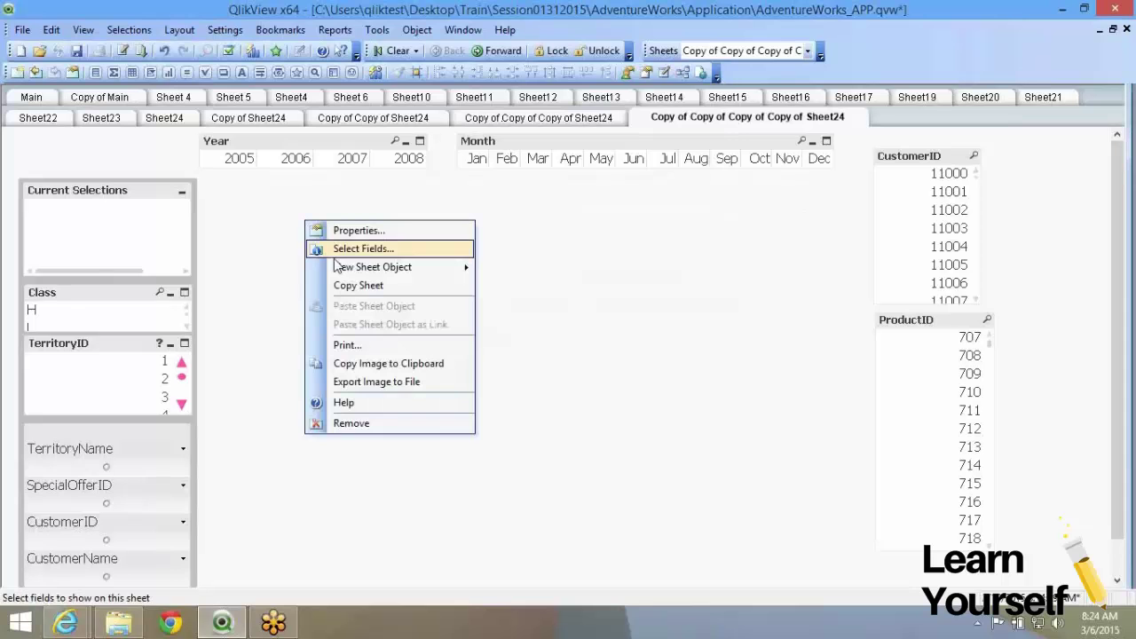
mouse_move(336, 266)
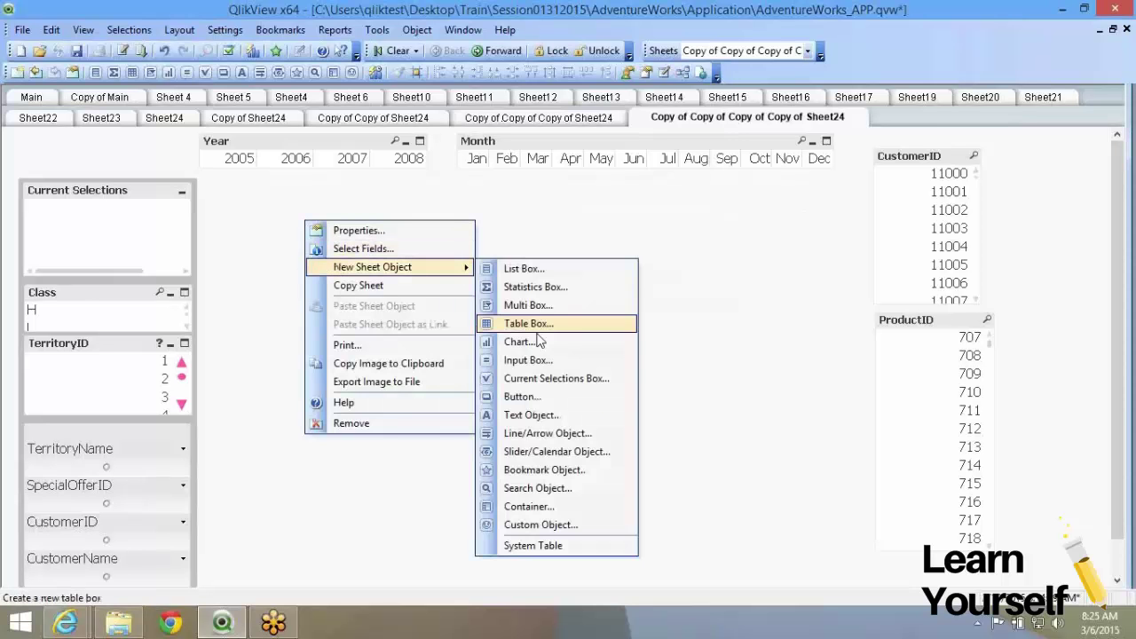
left_click(537, 334)
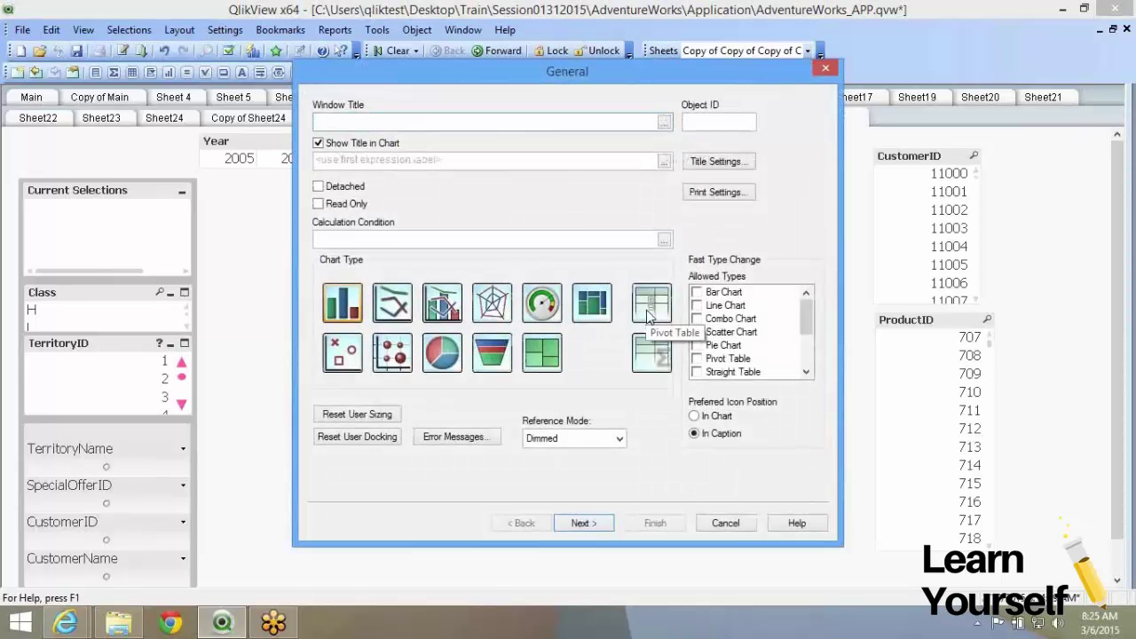
left_click(649, 315)
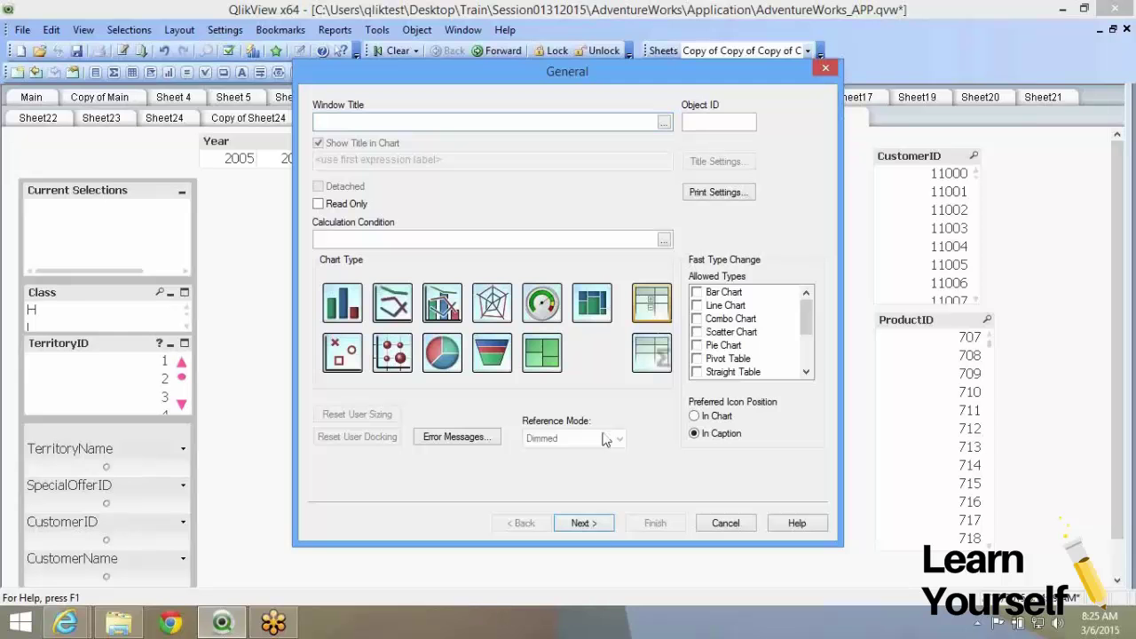
left_click(600, 523)
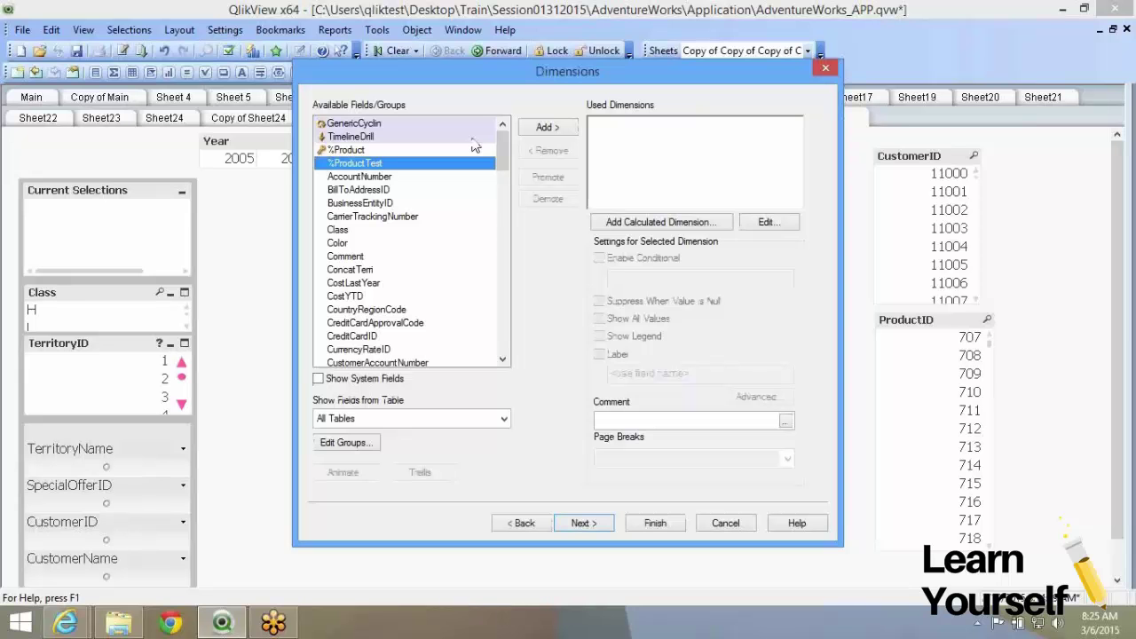
- Add CustomerID as the first dimension of the pivot table
scroll(475, 146, "down", 7)
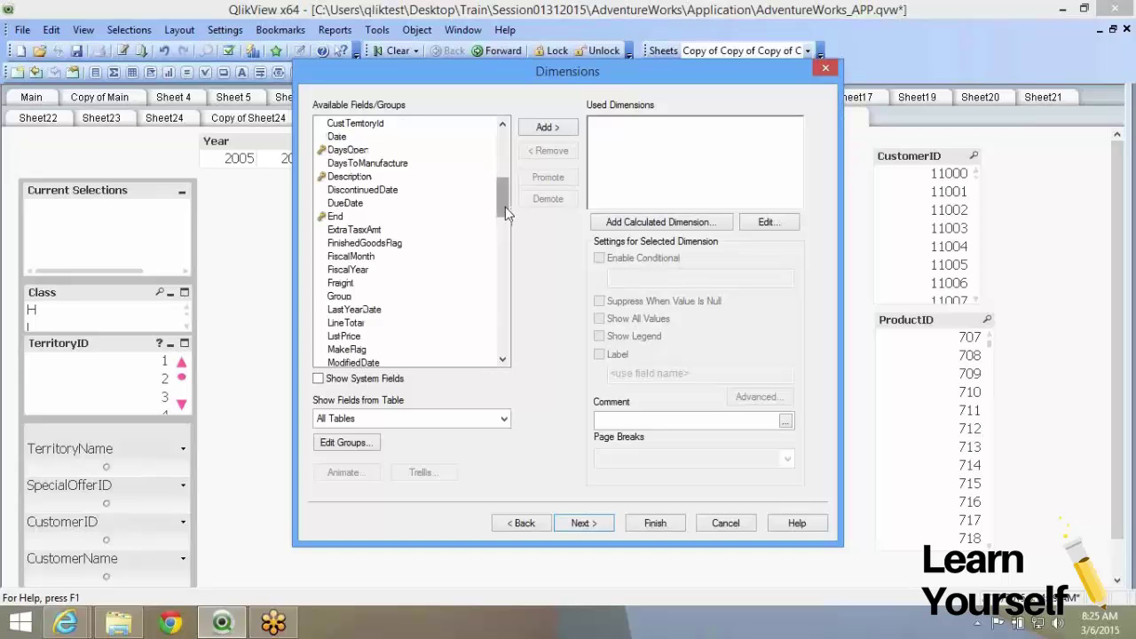
scroll(502, 213, "up", 3)
left_click(444, 217)
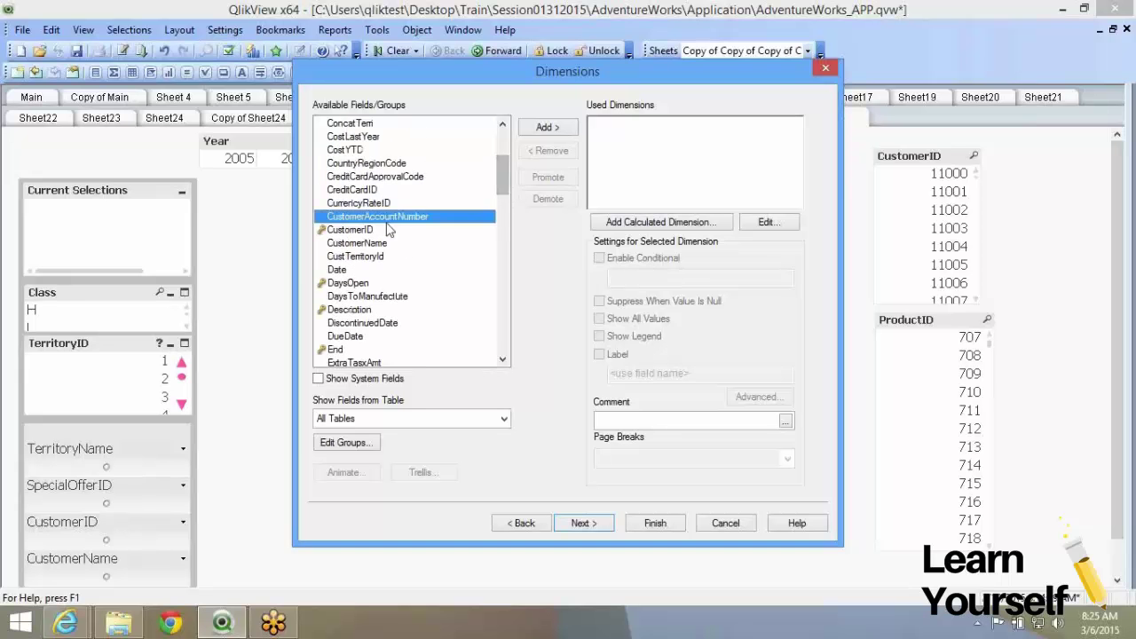
left_click(441, 230)
left_click(547, 127)
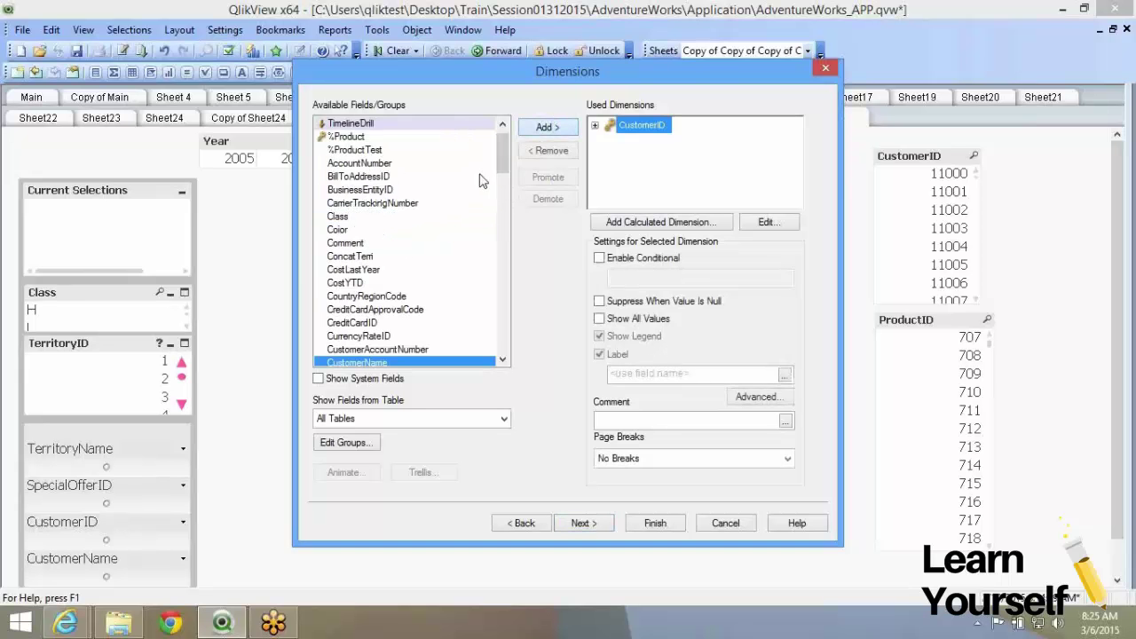
- Add TerritoryID and SpecialOfferID to the pivot table's dimensions, and promote TerritoryID above CustomerID
left_click_drag(502, 158, 487, 319)
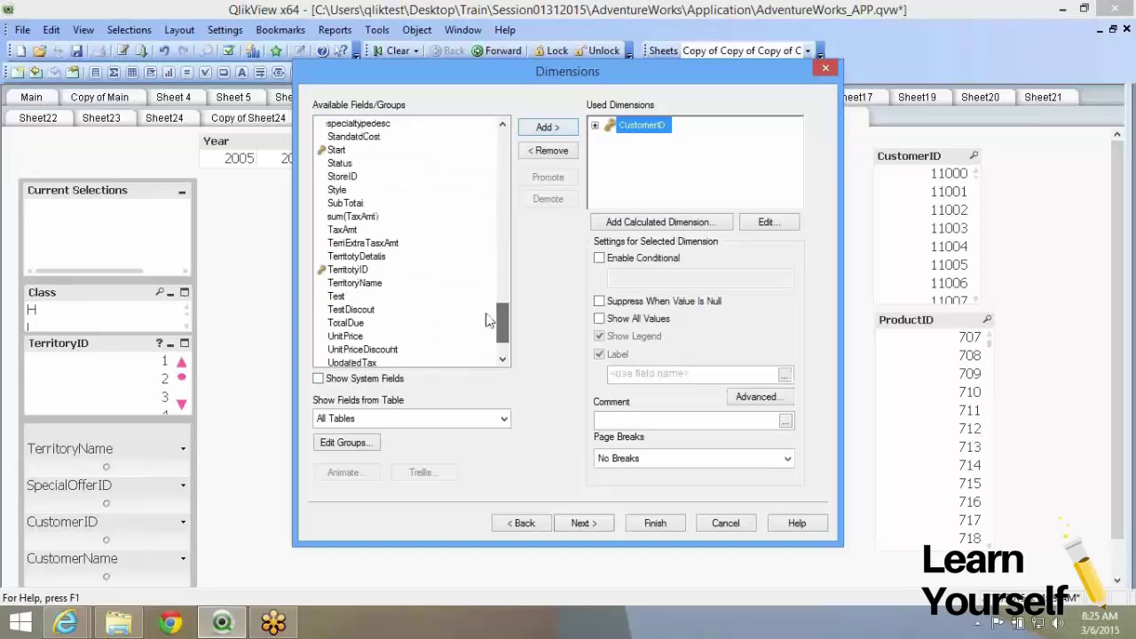
left_click(369, 268)
left_click(543, 129)
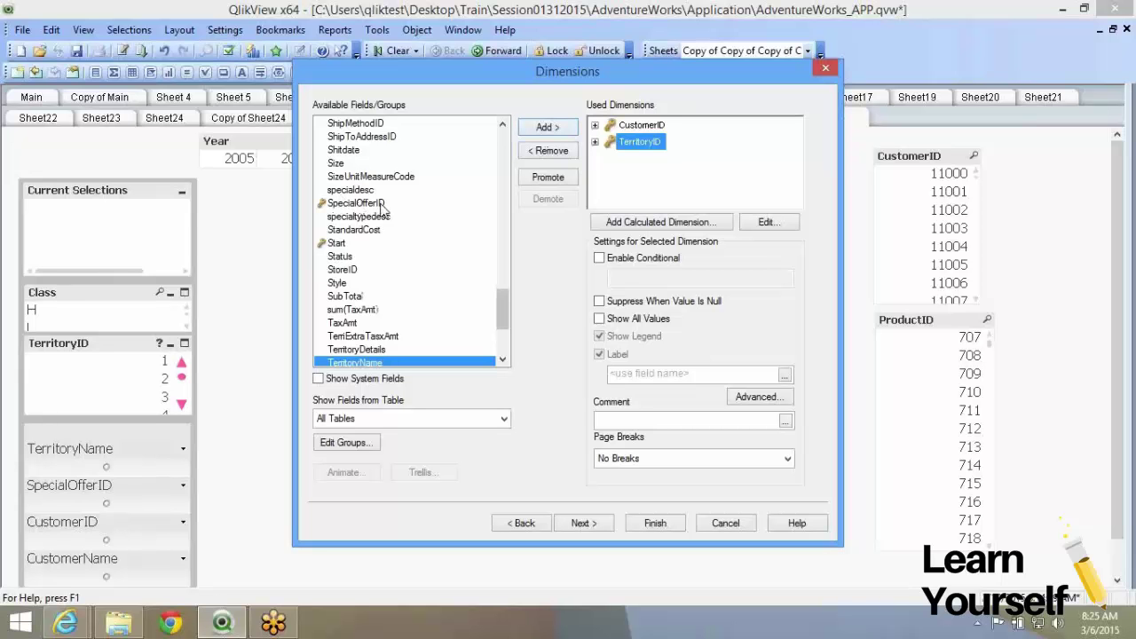
left_click(381, 204)
left_click(547, 127)
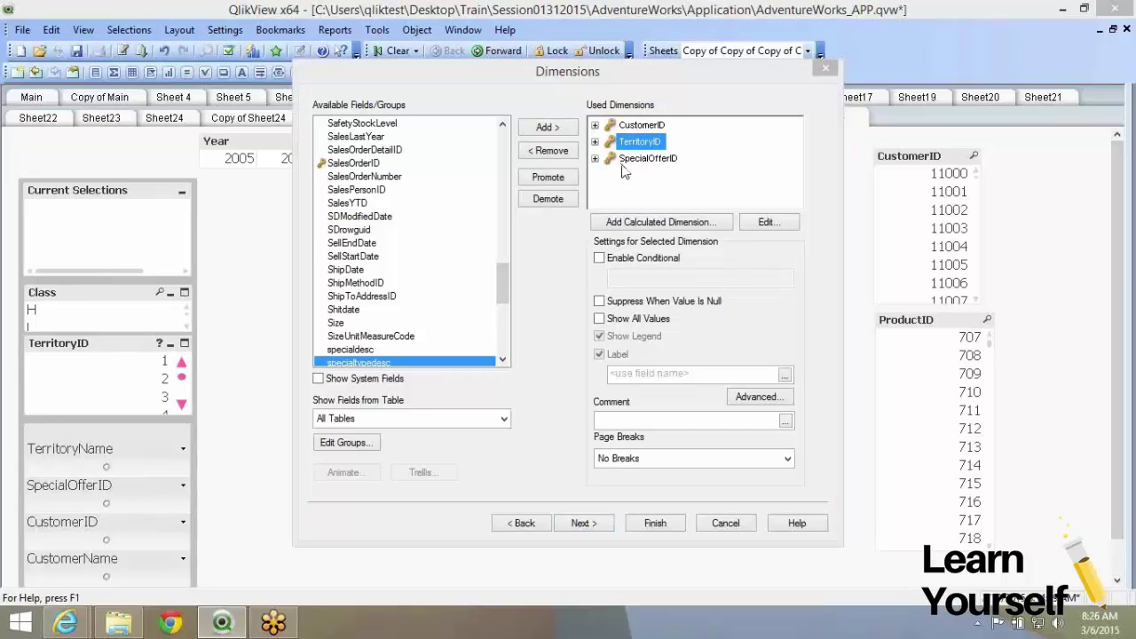
left_click(548, 178)
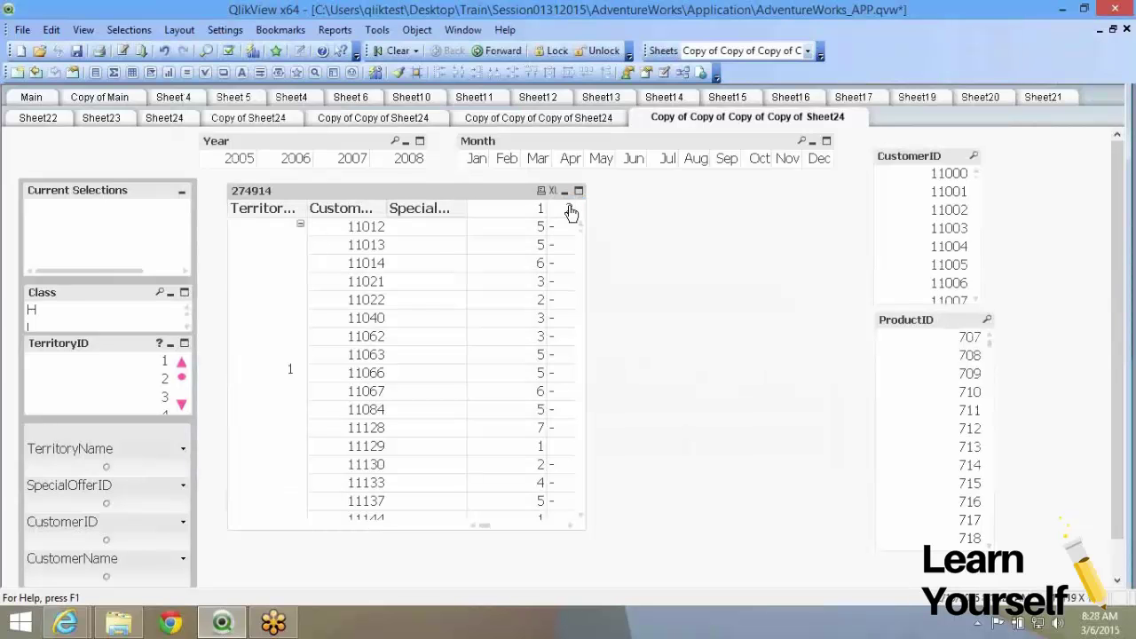
- Widen the pivot table to show more SpecialOfferID columns, and slightly adjust the SpecialOfferID label column's width
left_click_drag(585, 233, 829, 245)
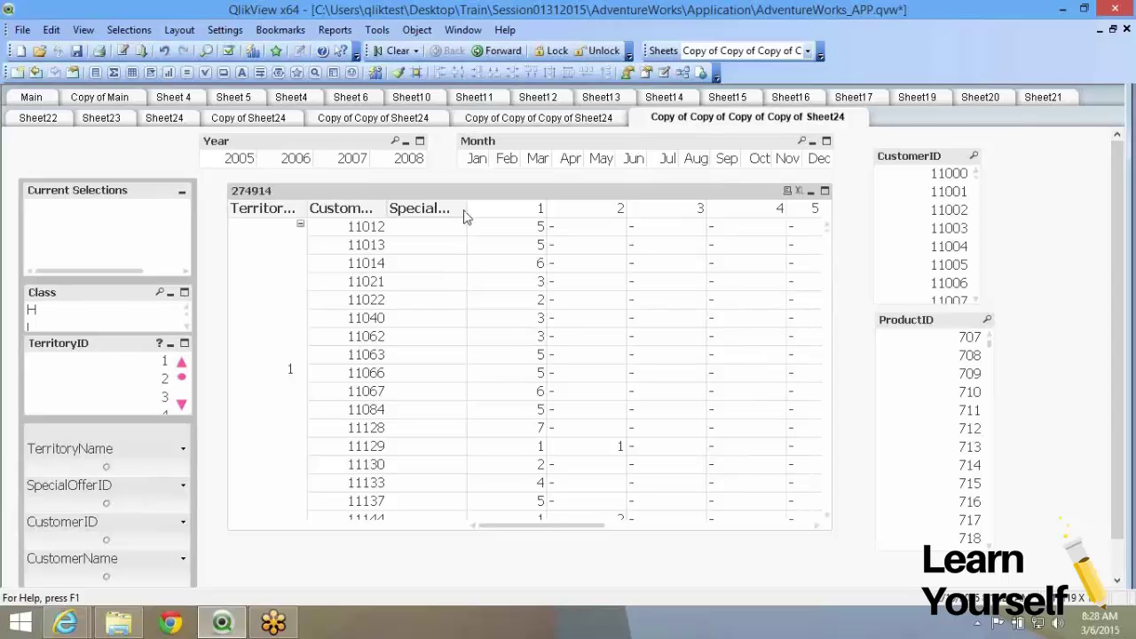
left_click_drag(463, 213, 462, 210)
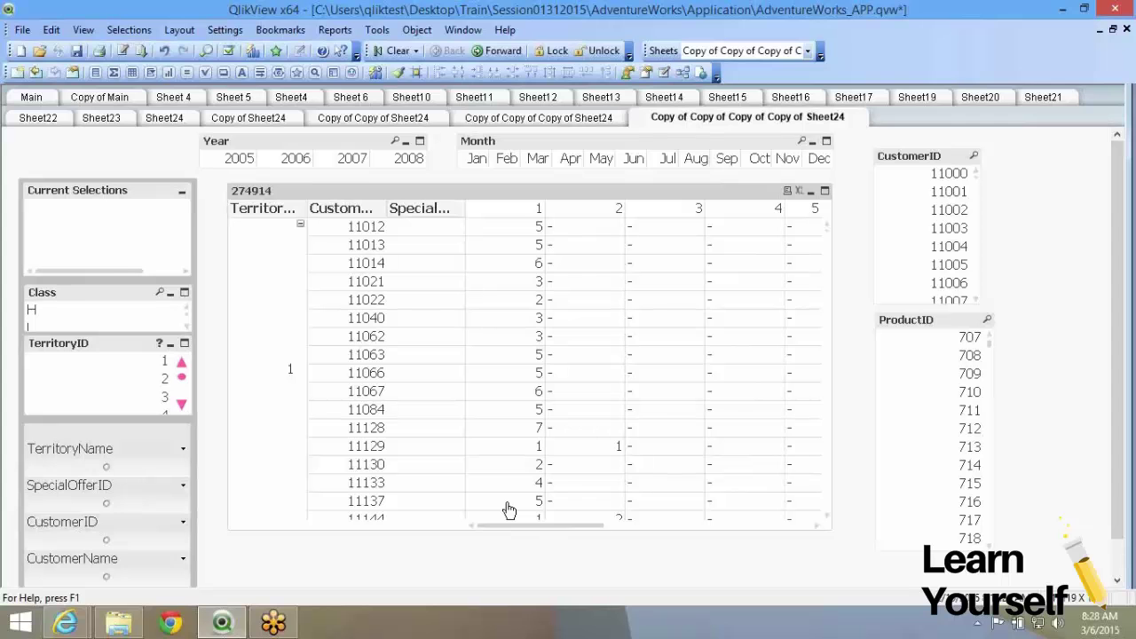
- Examine the pivot table's order quantities across the SpecialOfferID columns and down the CustomerID rows
left_click_drag(516, 527, 554, 546)
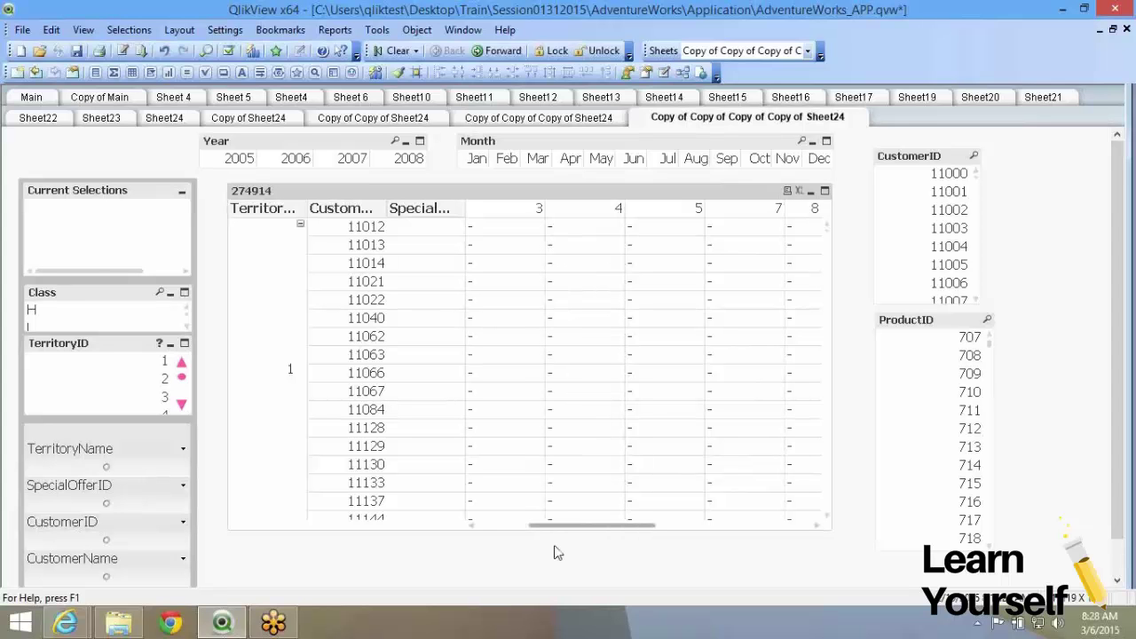
left_click_drag(542, 526, 480, 529)
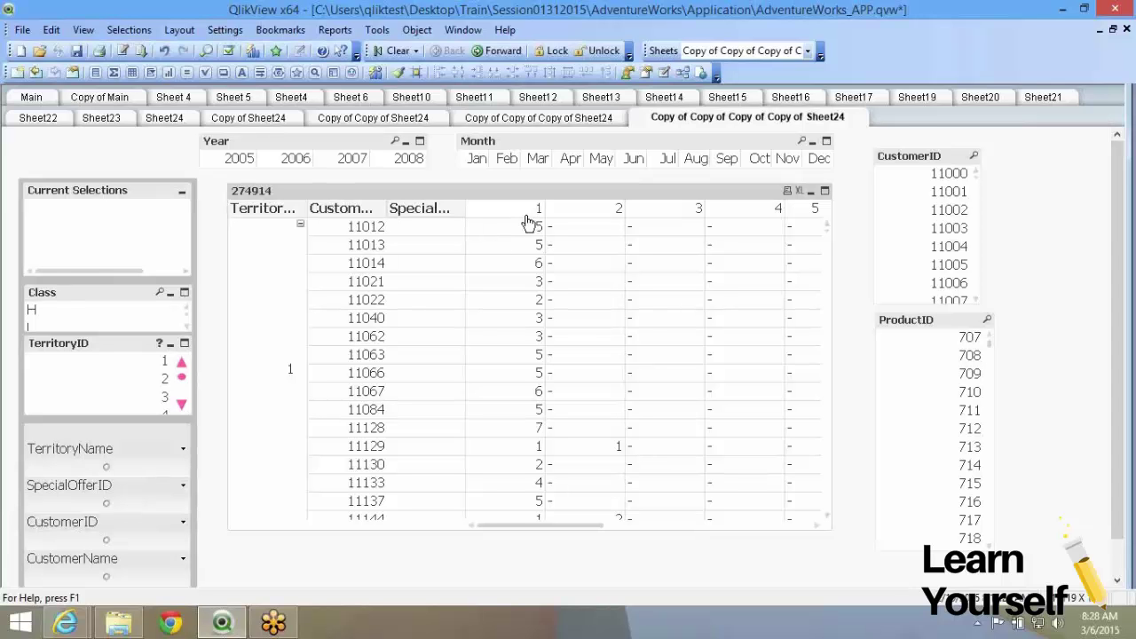
scroll(503, 294, "down", 2)
scroll(566, 427, "down", 4)
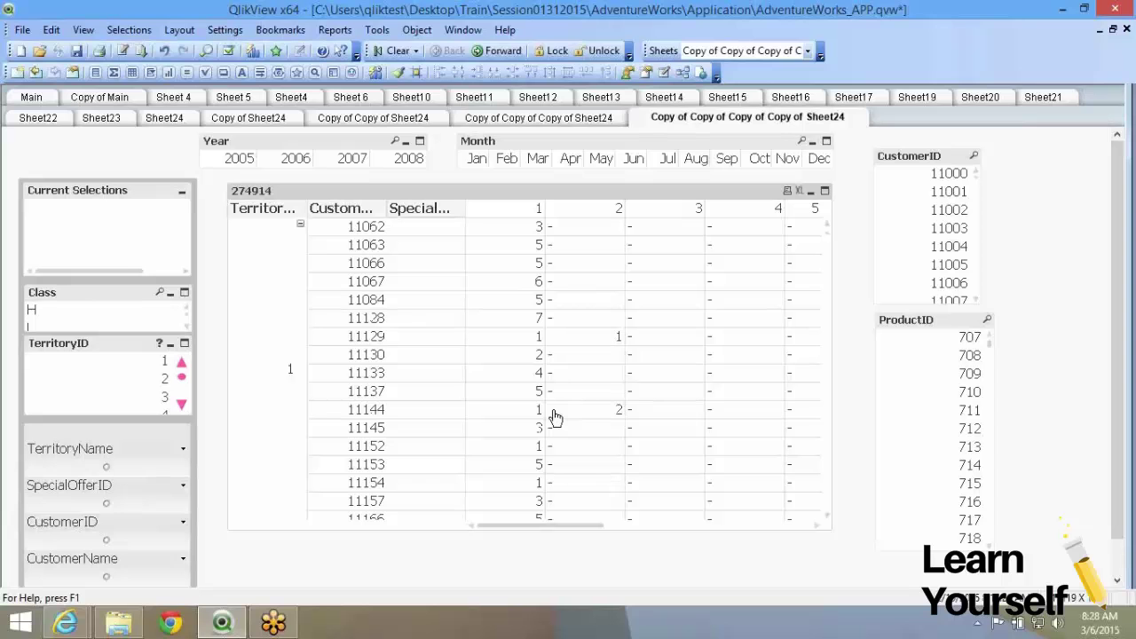
scroll(554, 417, "down", 5)
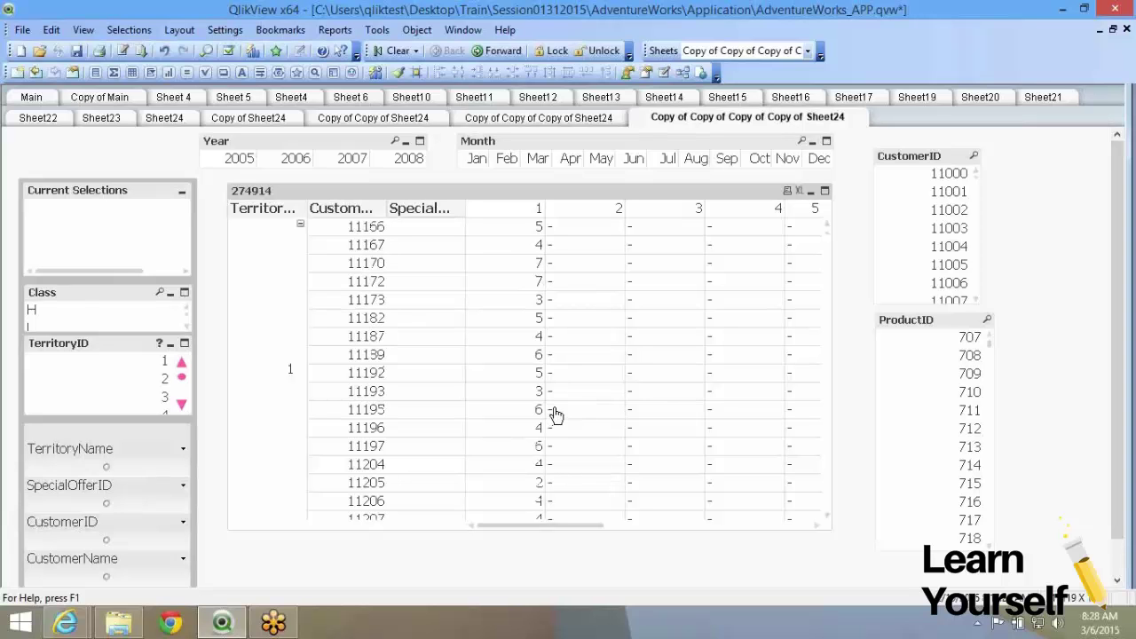
scroll(554, 416, "down", 10)
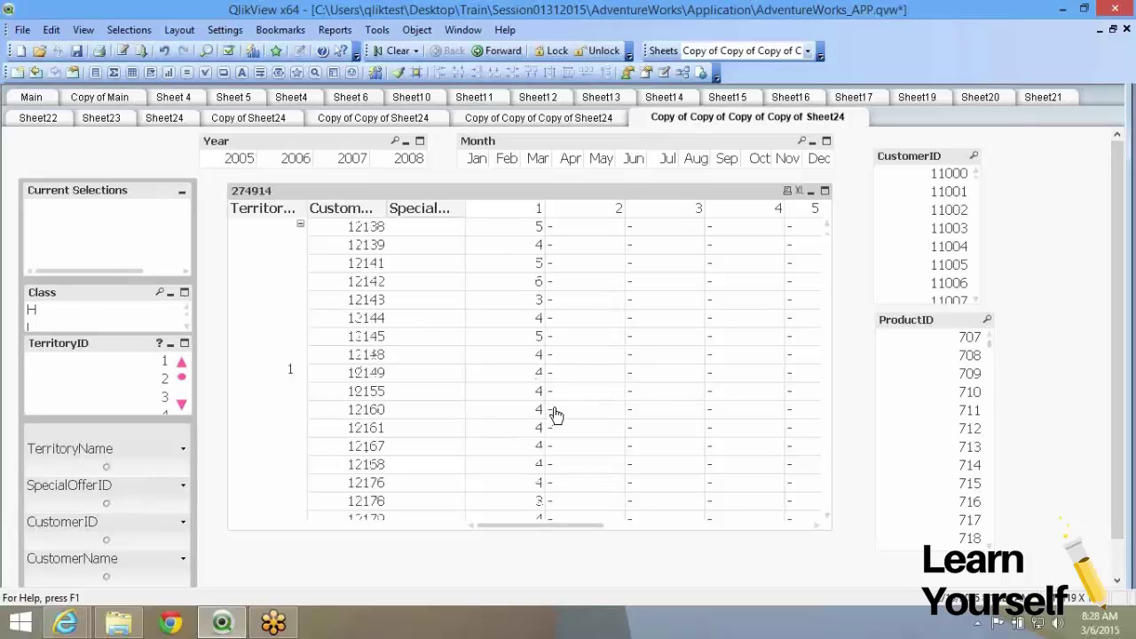
scroll(554, 415, "up", 15)
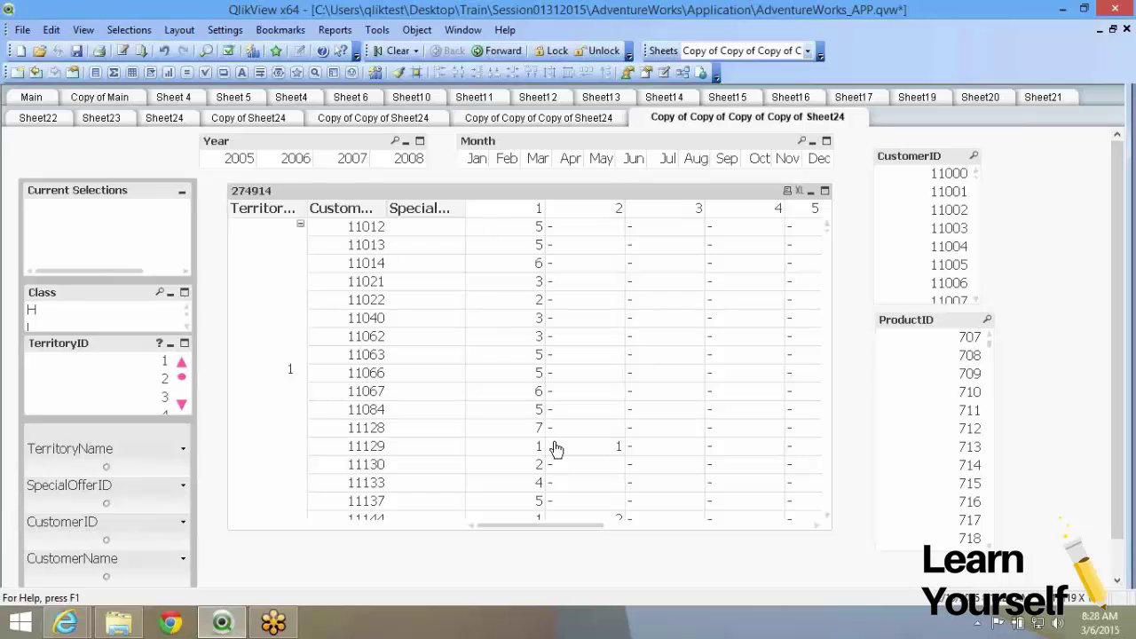
- Enable Dropdown Select for TerritoryID, CustomerID, SpecialOfferID and the sum(OrderQty) expression in the pivot table's presentation properties
right_click(427, 233)
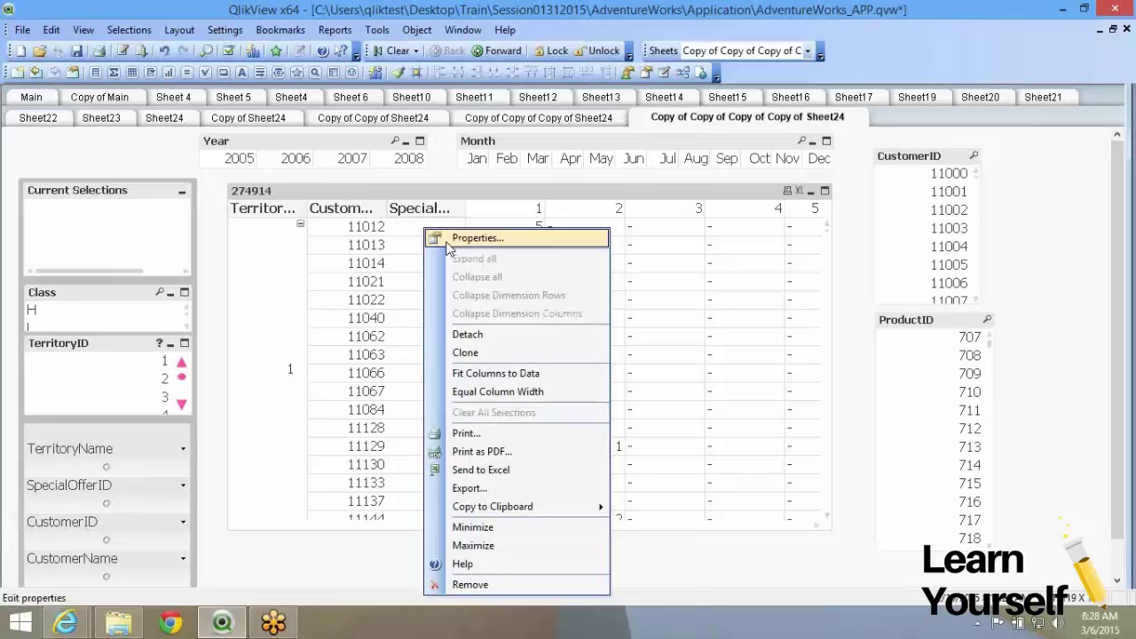
left_click(471, 238)
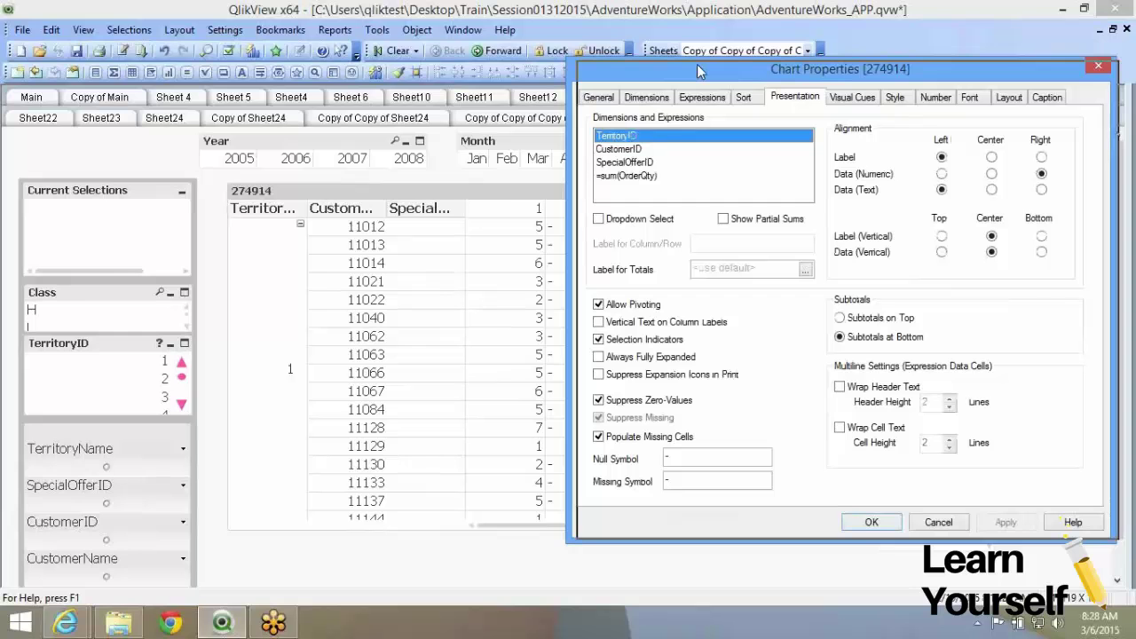
left_click_drag(699, 71, 718, 70)
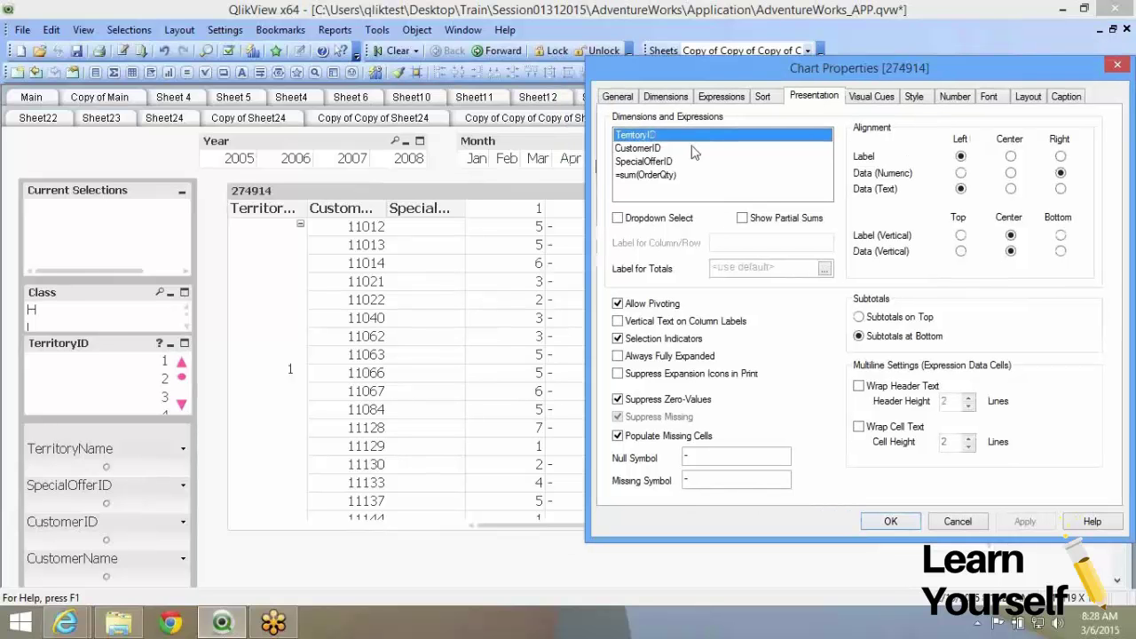
left_click(672, 162, "ctrl")
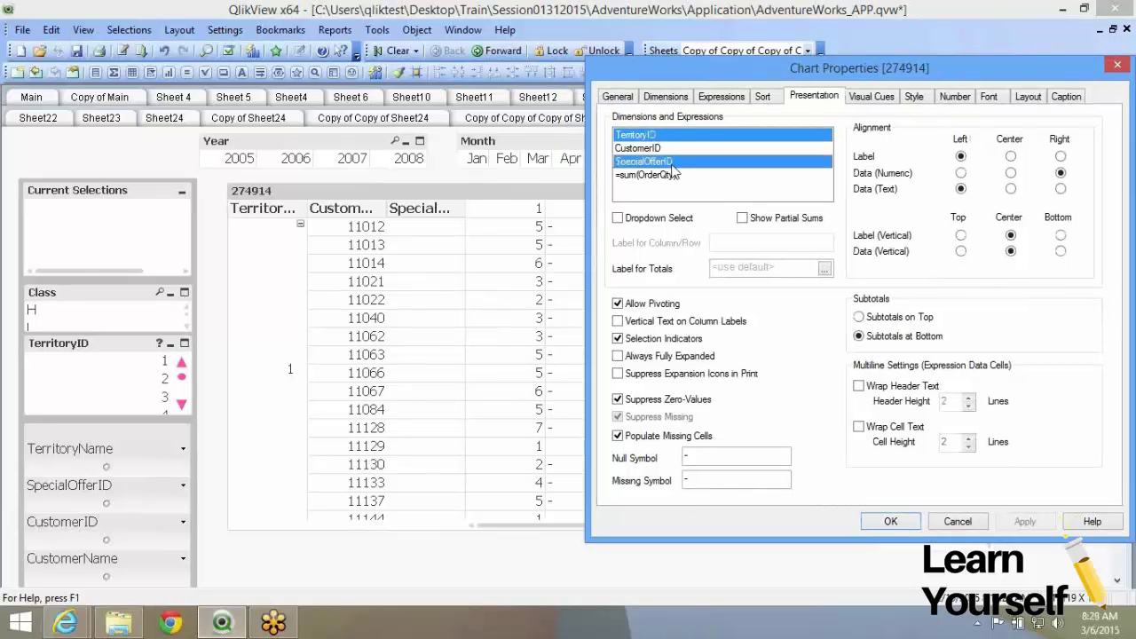
left_click(674, 174, "shift")
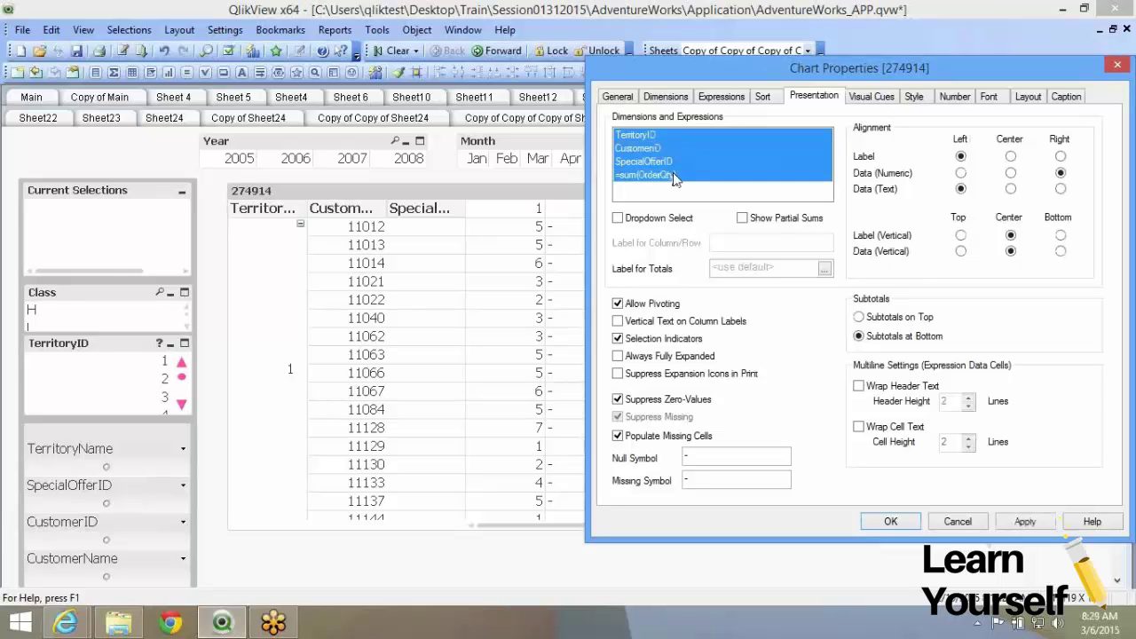
key("alt+d")
key("Return")
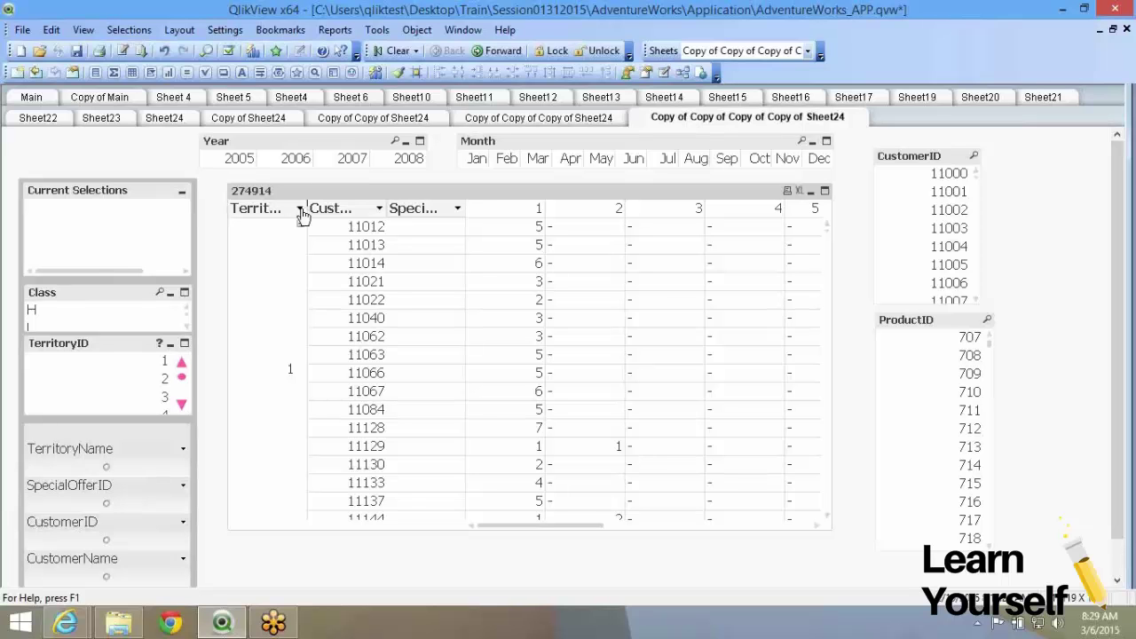
- Test the pivot table's TerritoryID dropdown by selecting 6, and clear the selection
left_click(302, 215)
left_click(324, 282)
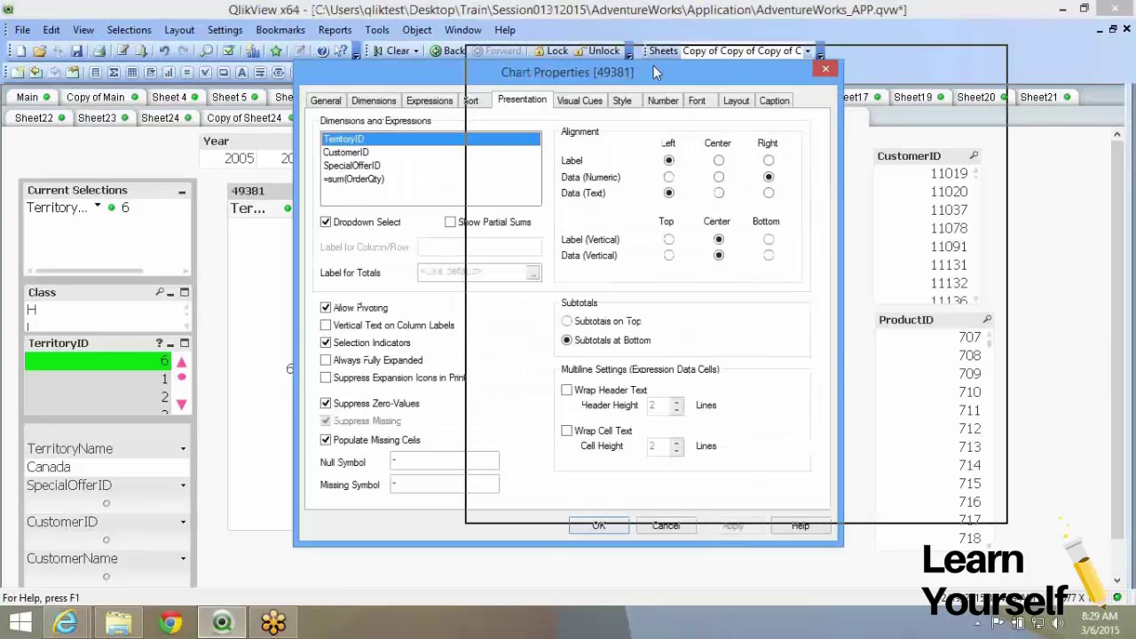
left_click_drag(654, 72, 856, 50)
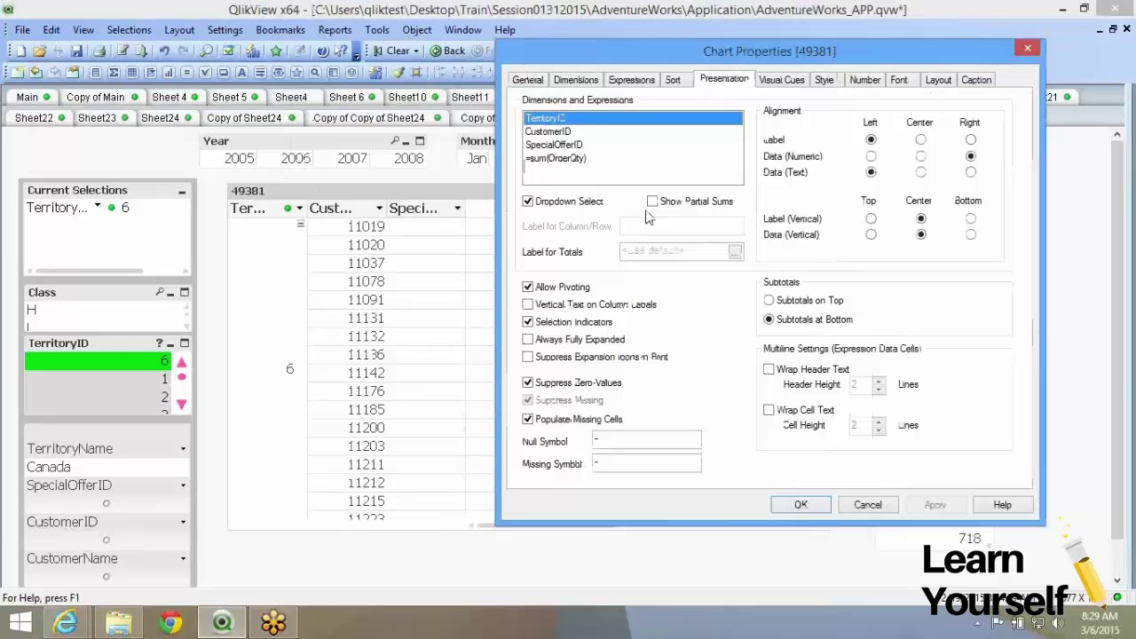
left_click(784, 504)
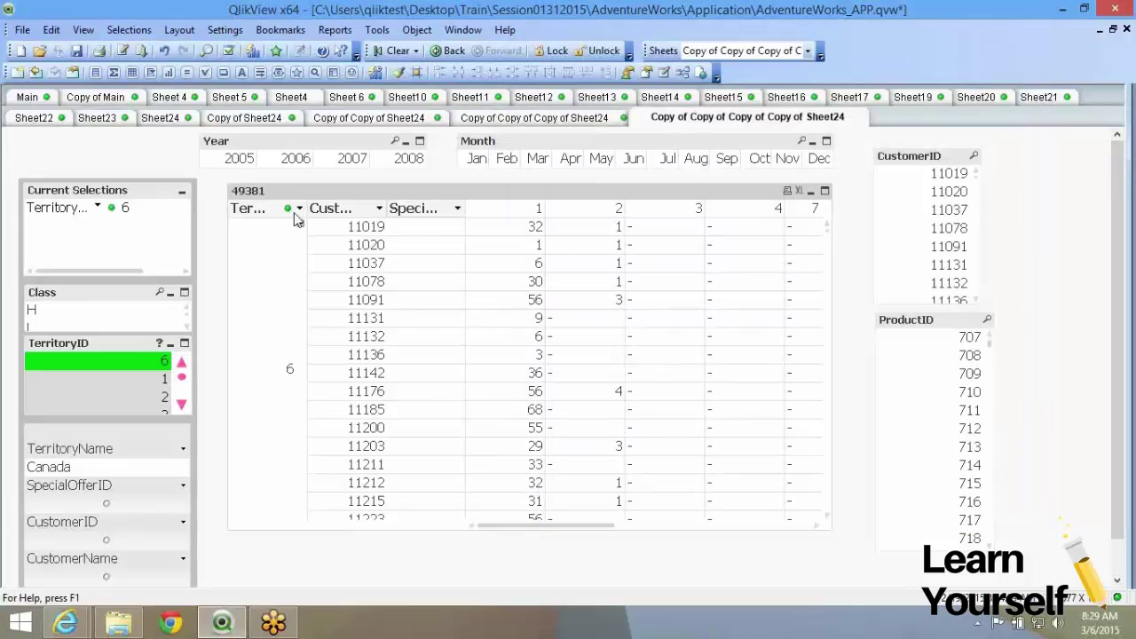
key("ctrl+shift+d")
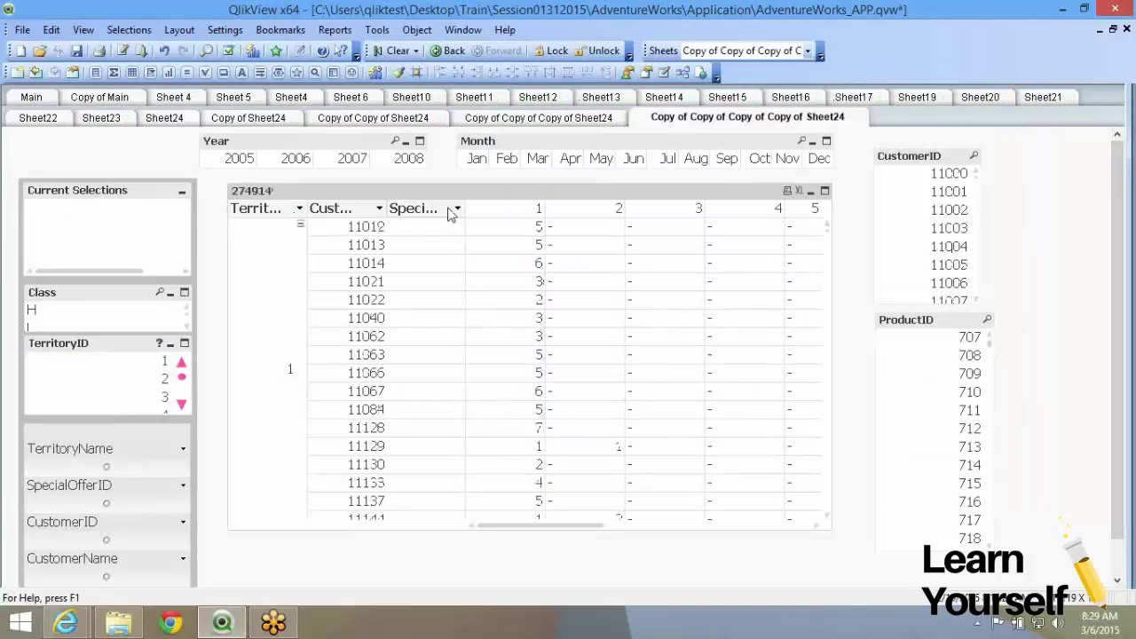
- Pivot SpecialOfferID from the columns back into the rows, and replace the CustomerID dimension with ShipMethodID
left_click_drag(451, 213, 340, 244)
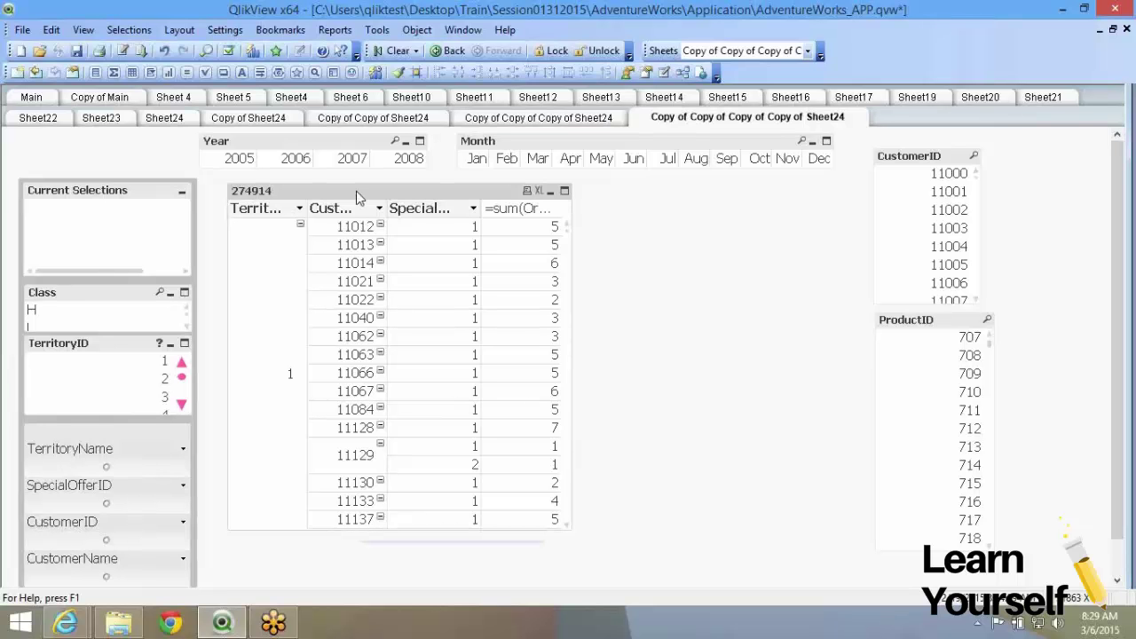
key("alt+Return")
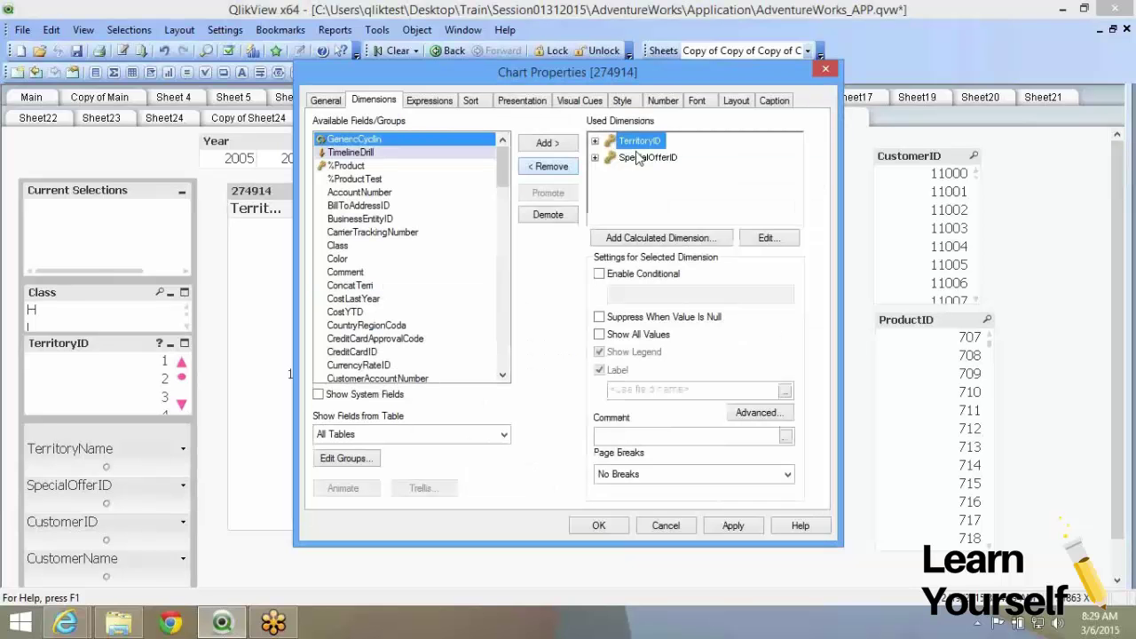
scroll(386, 270, "down", 3)
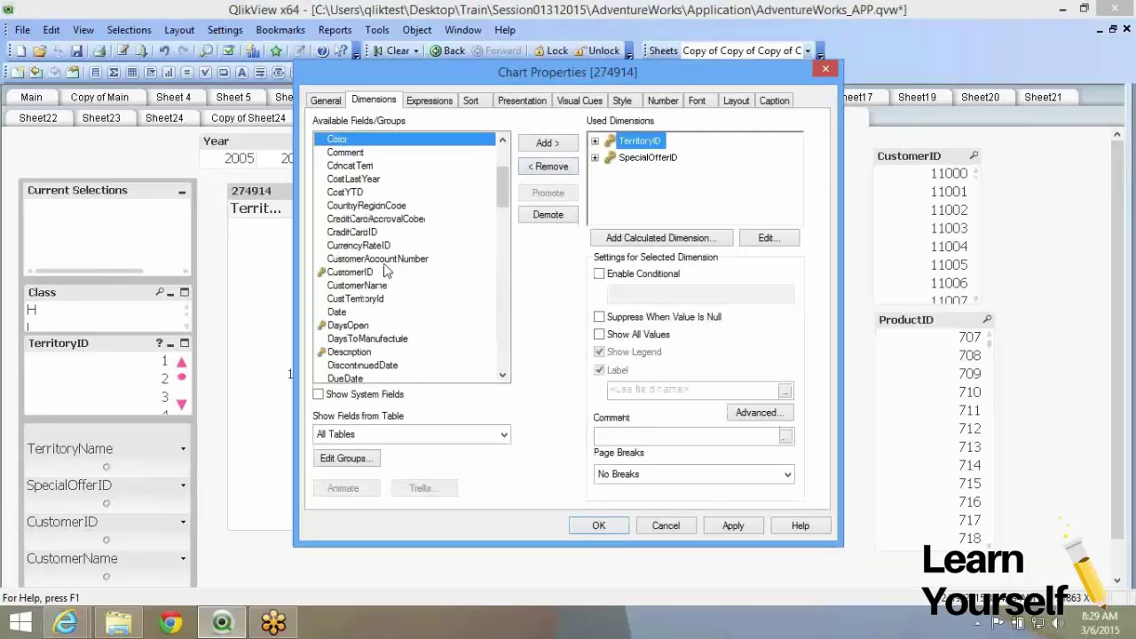
key("s")
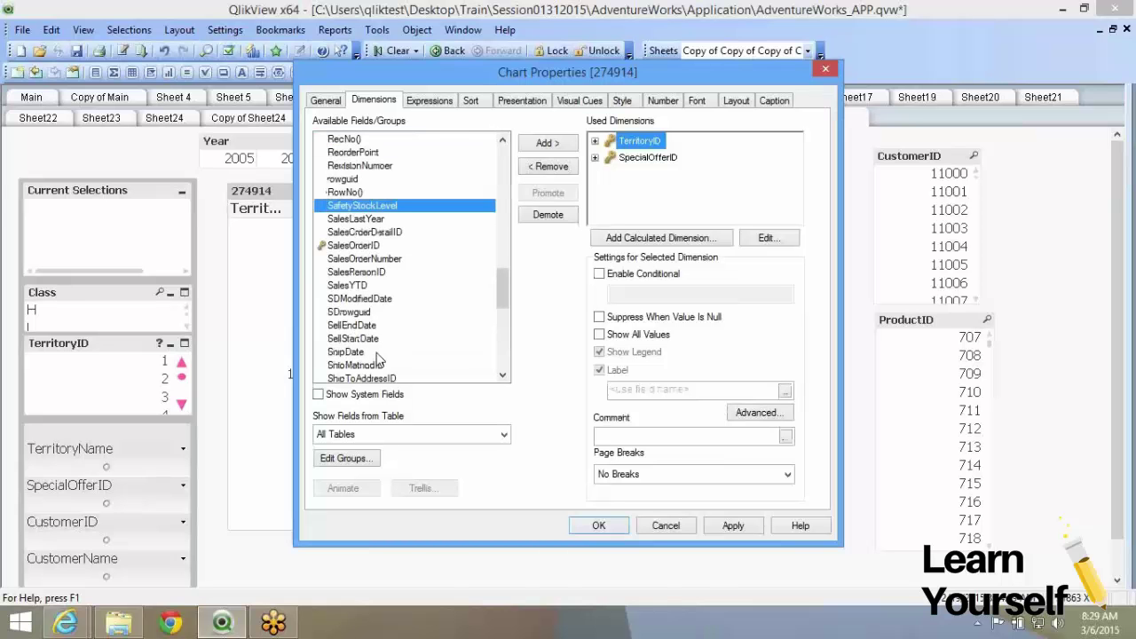
scroll(382, 328, "down", 8)
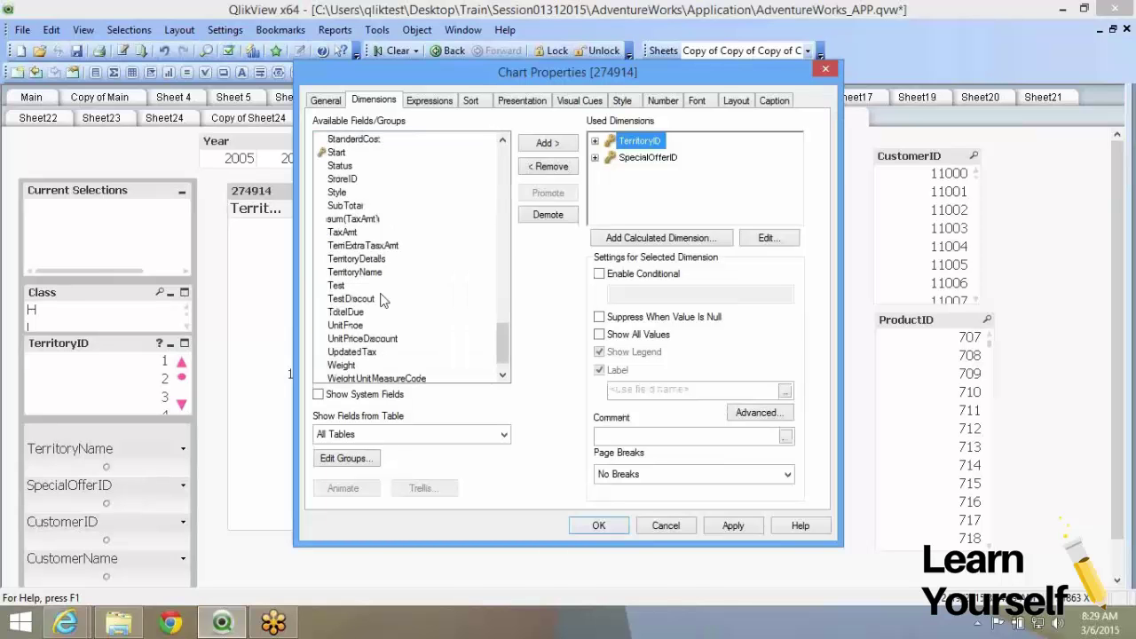
scroll(374, 231, "up", 3)
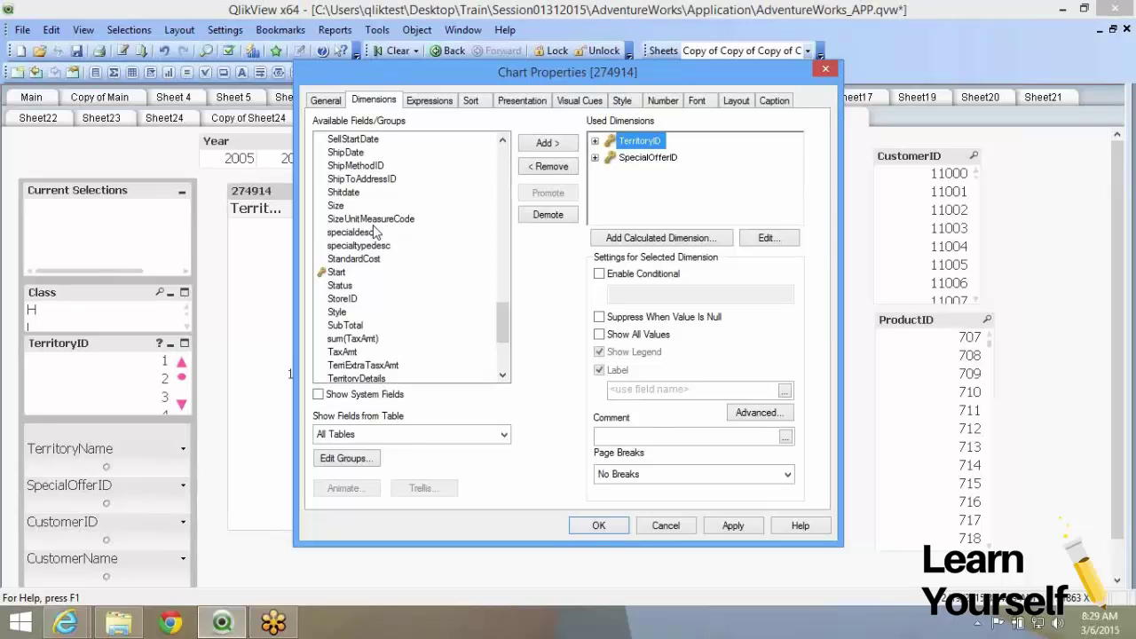
left_click(359, 165)
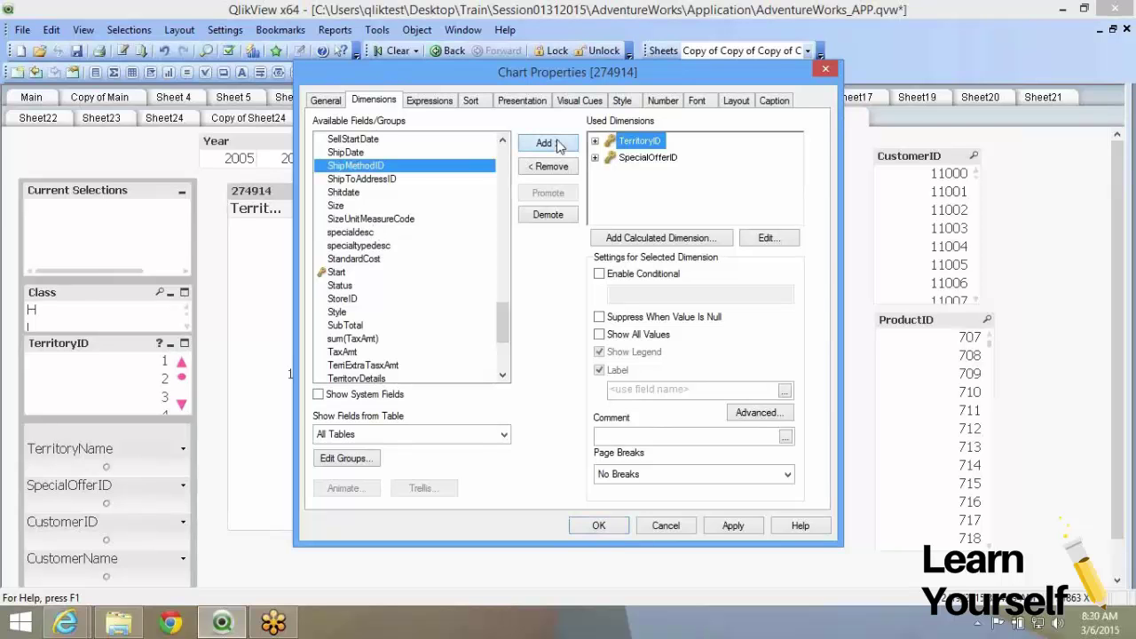
left_click(546, 143)
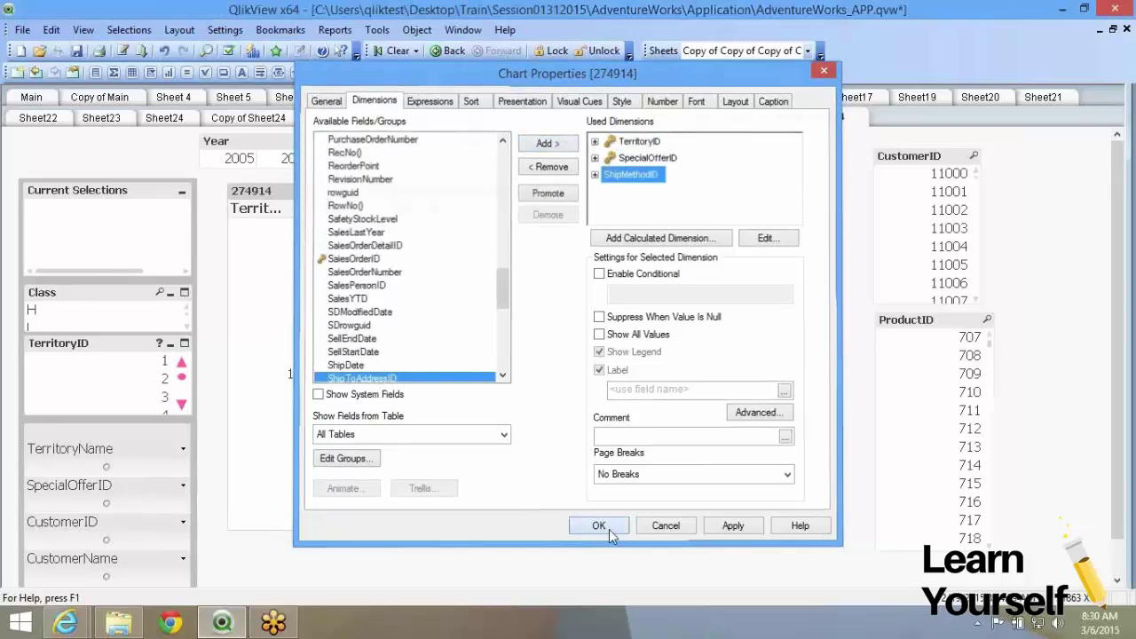
left_click(599, 526)
- Expand all SpecialOfferID values in the pivot table down to the ShipMethodID level
right_click(363, 209)
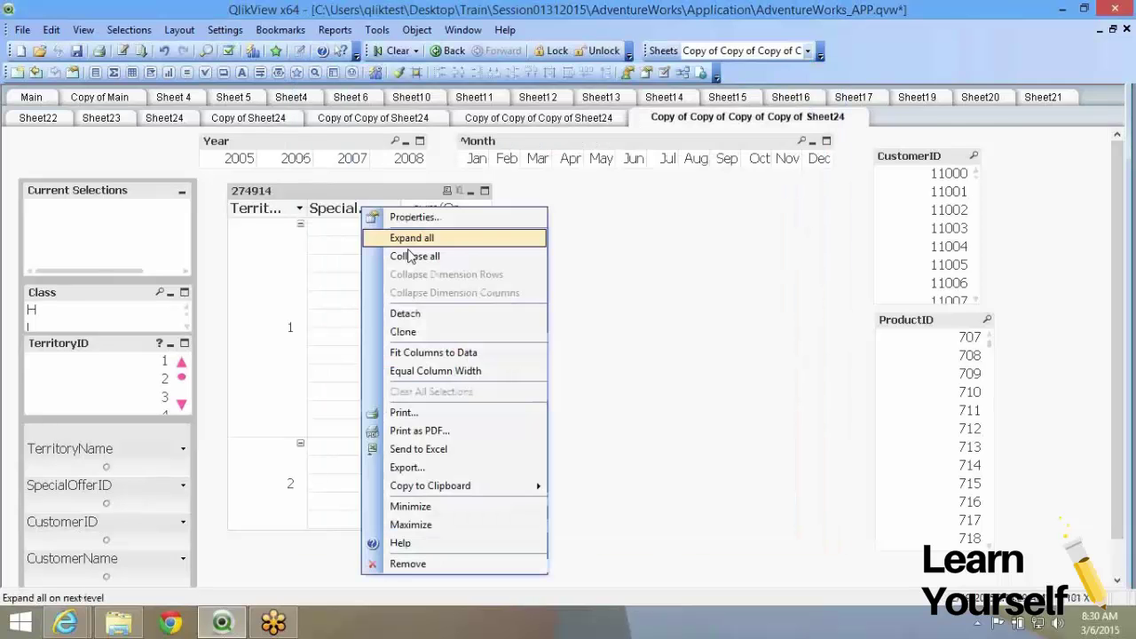
left_click(411, 240)
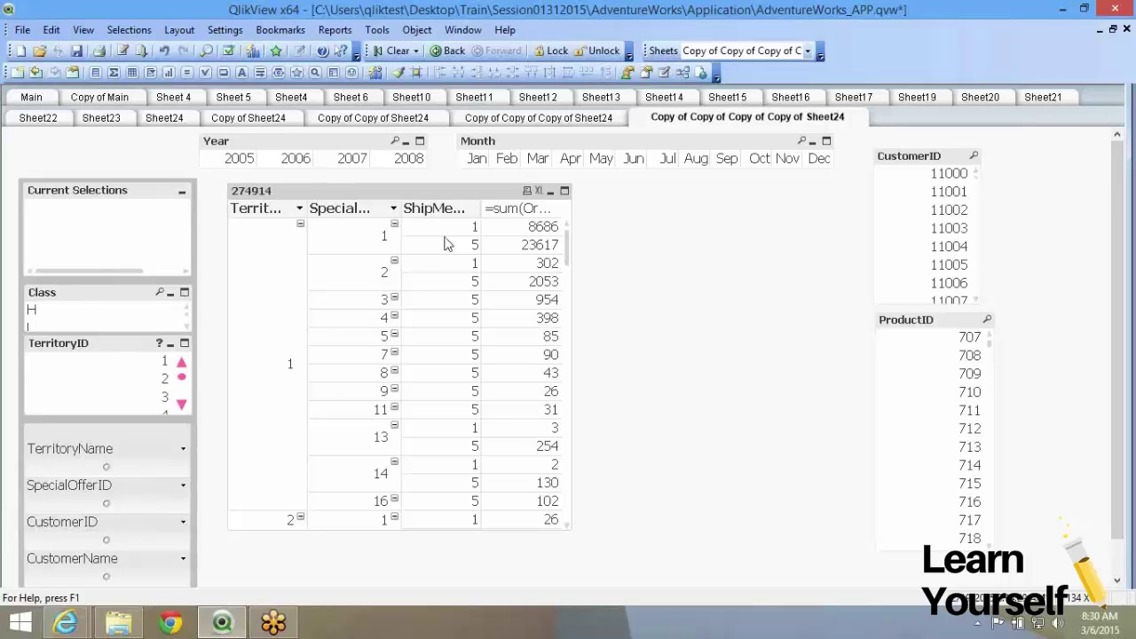
- Enable Show Partial Sums for TerritoryID and SpecialOfferID, and check the totals down to the end of the pivot table
left_click(471, 123)
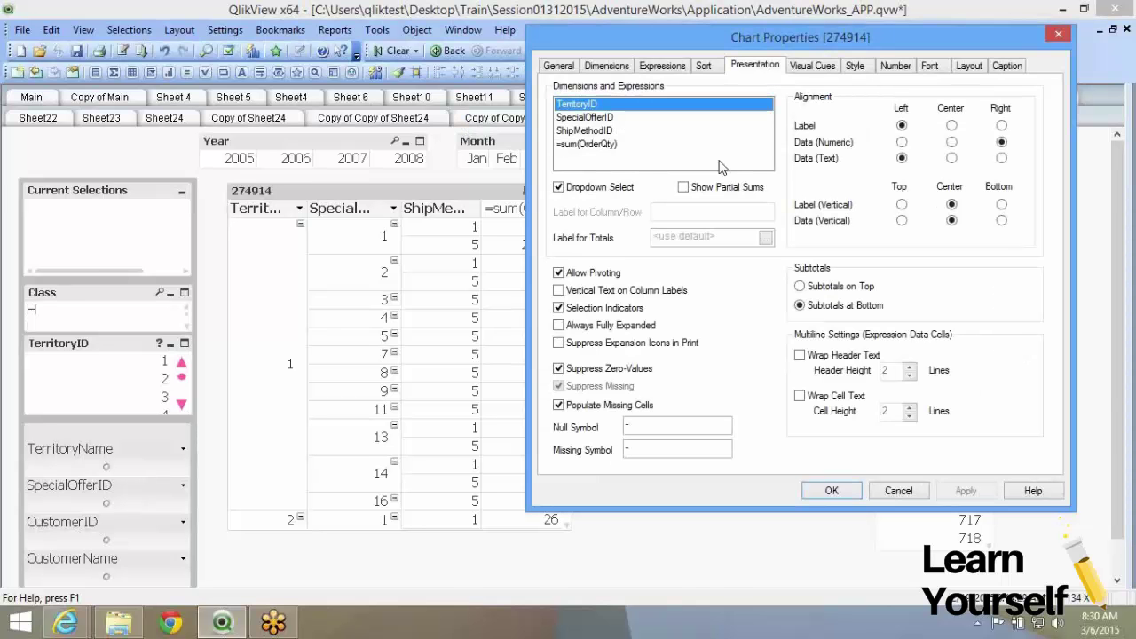
left_click(683, 188)
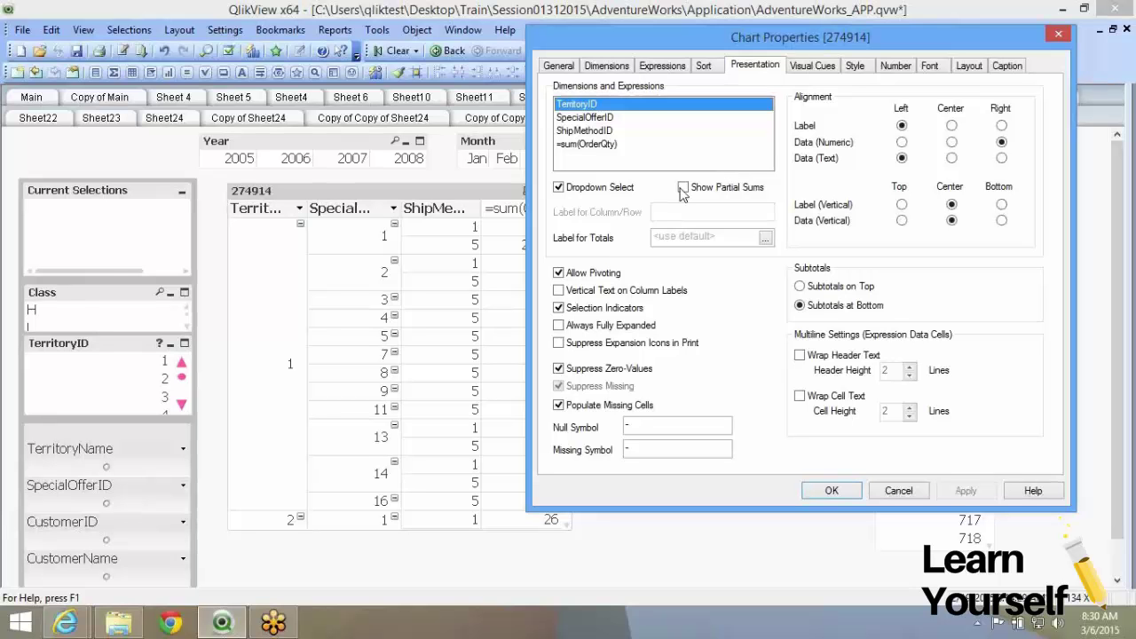
left_click(604, 118)
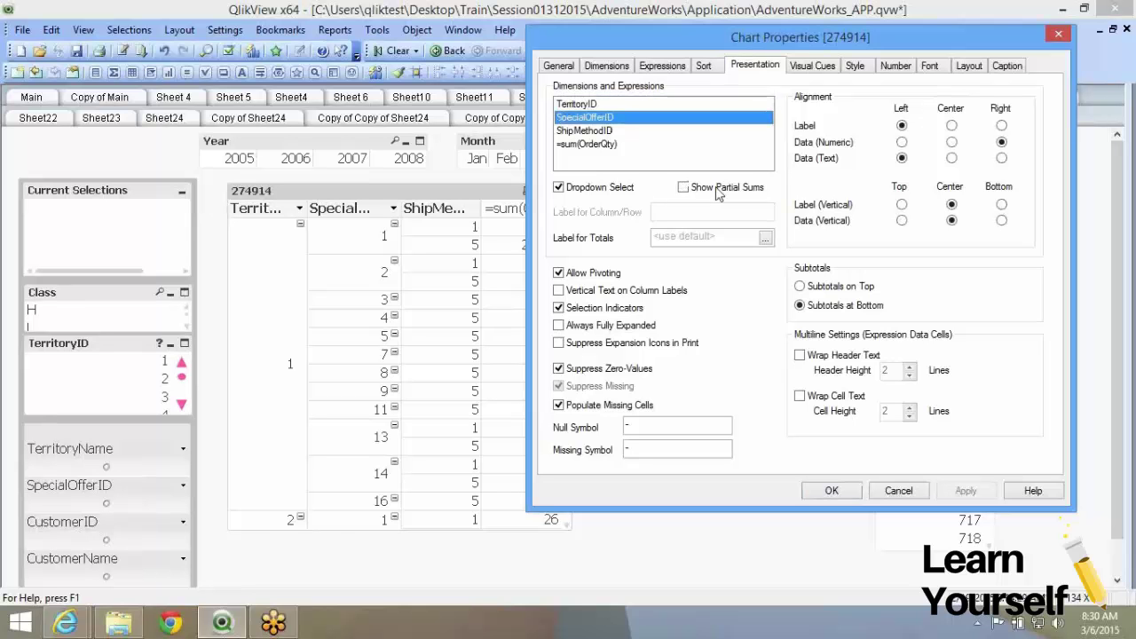
key("Up")
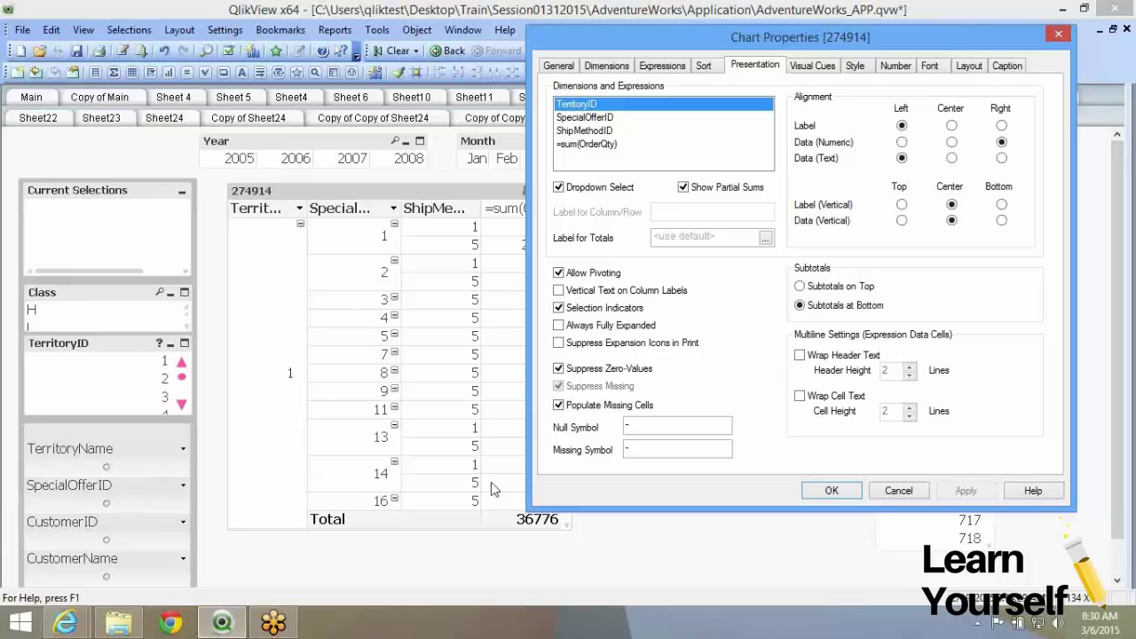
left_click(852, 496)
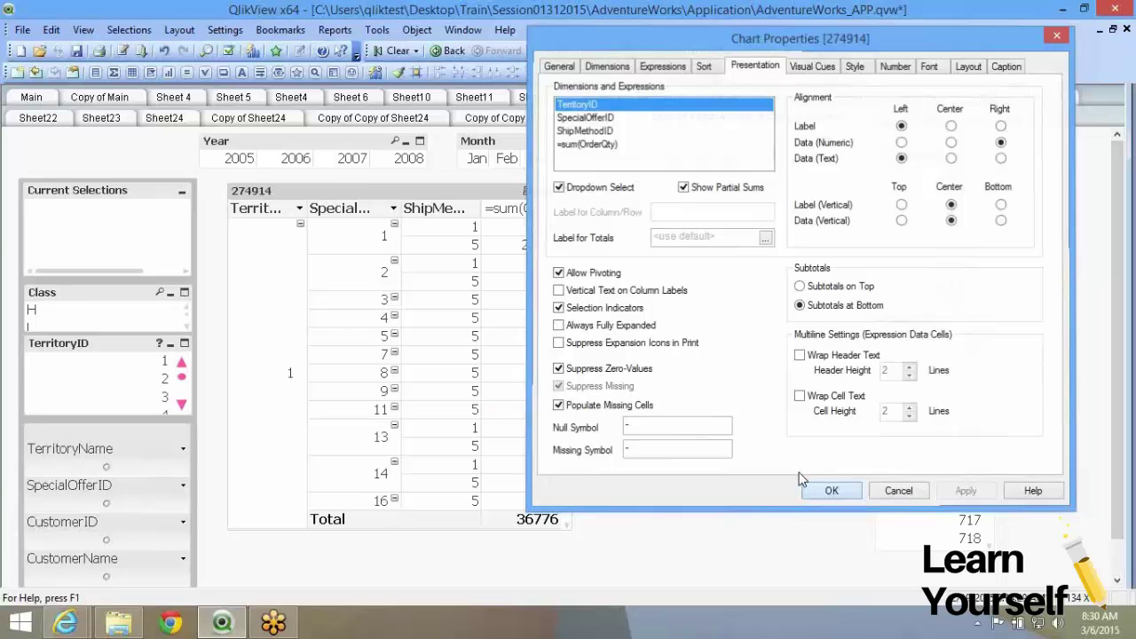
scroll(393, 426, "down", 5)
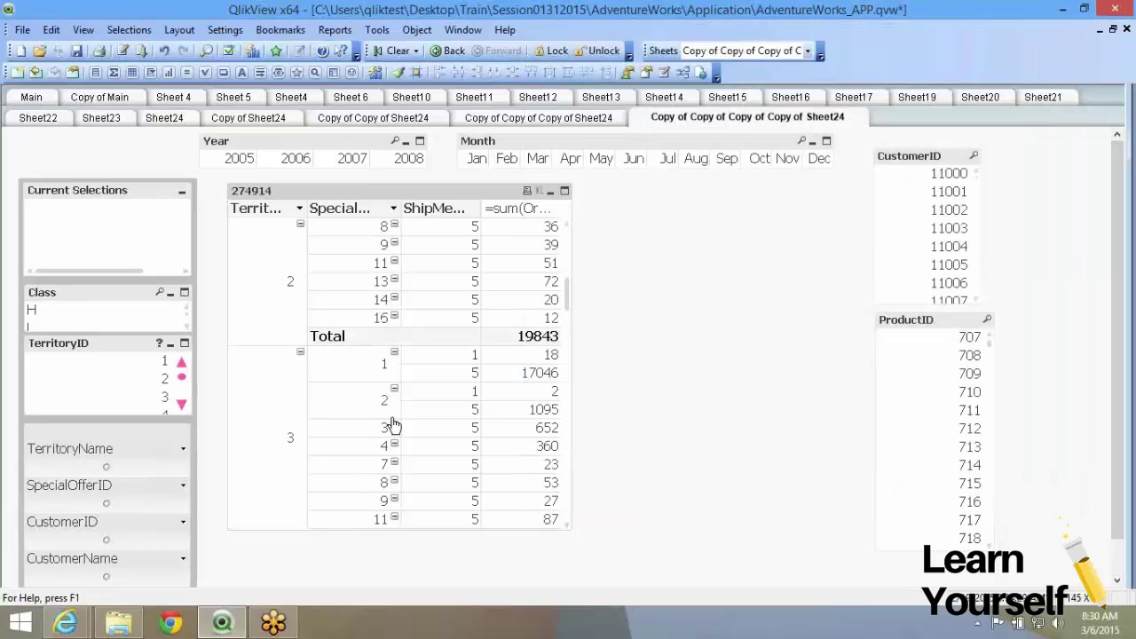
scroll(393, 424, "down", 10)
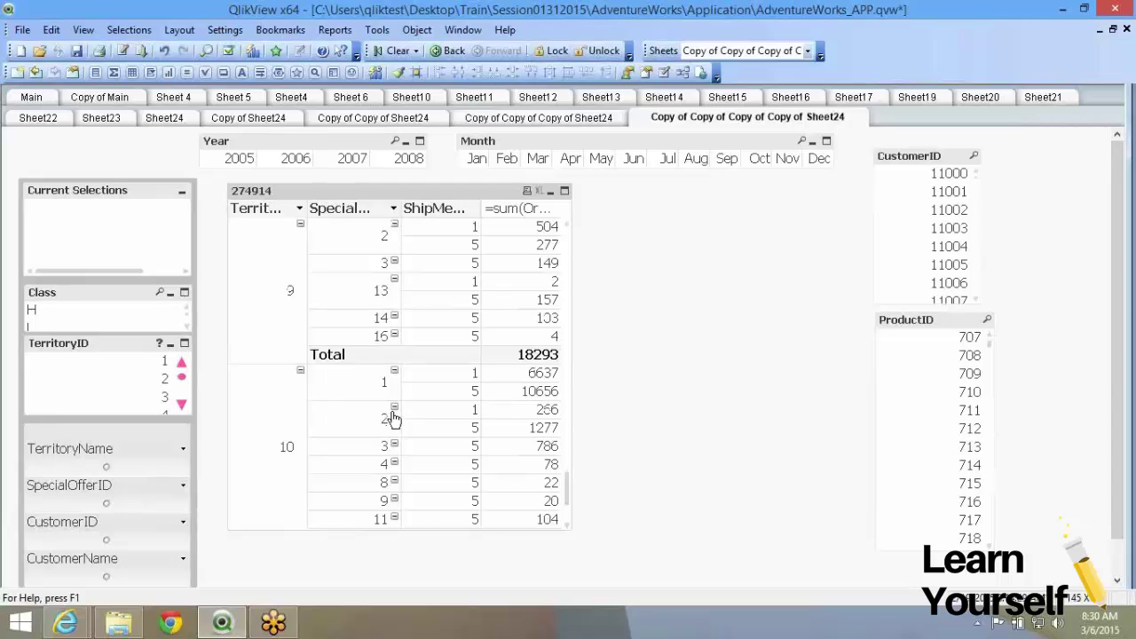
scroll(393, 419, "down", 5)
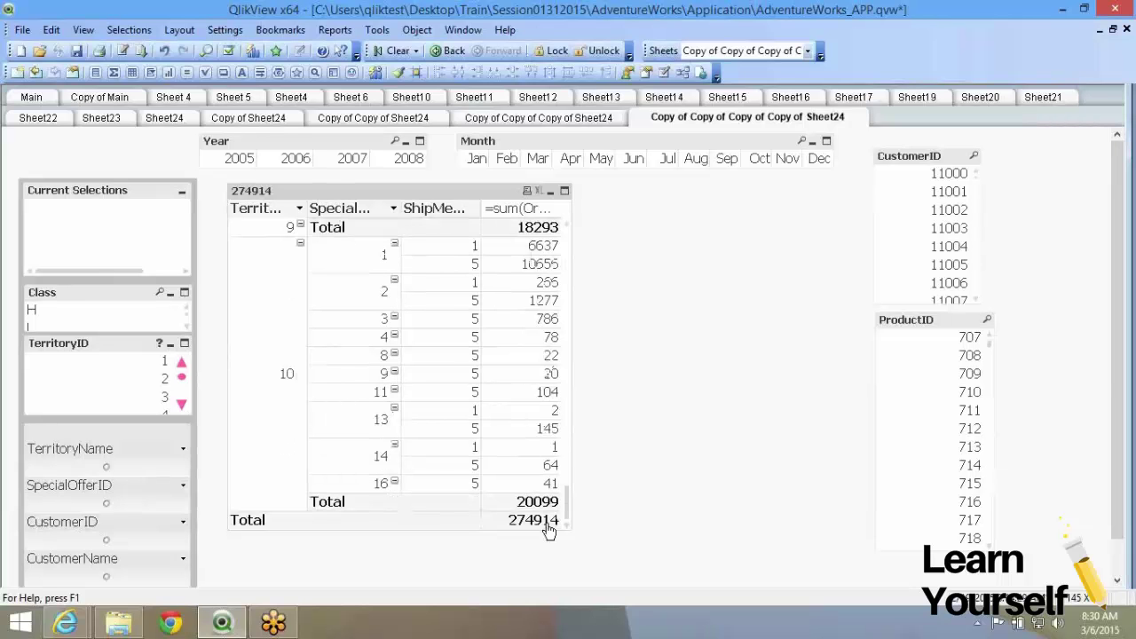
- Enable Show Partial Sums for ShipMethodID in the pivot table's presentation properties and apply it
right_click(346, 353)
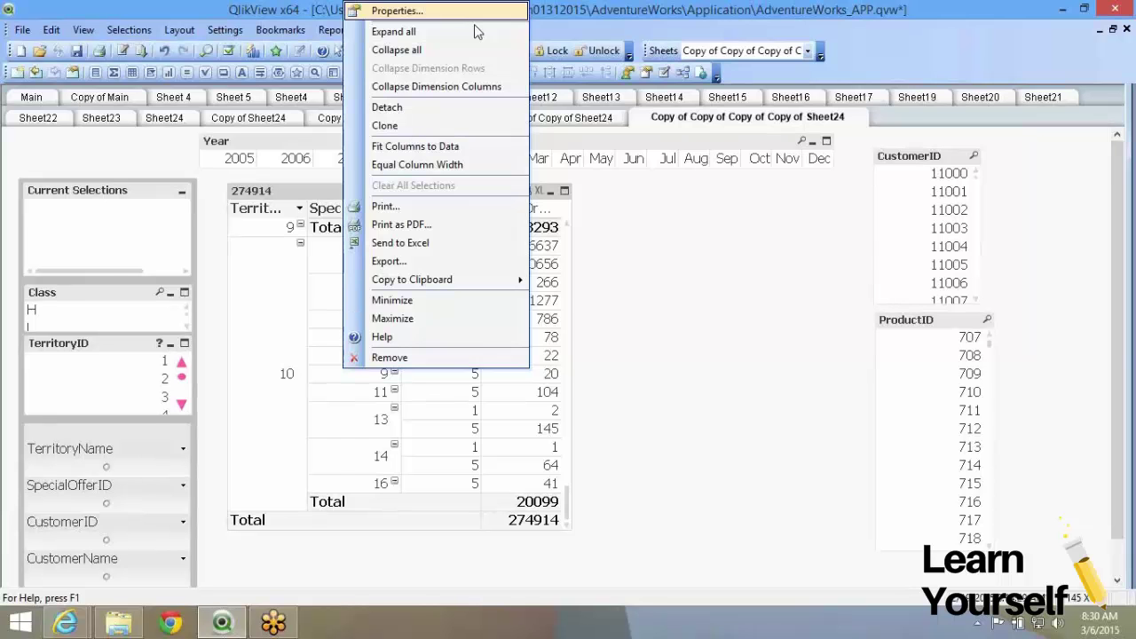
left_click(472, 13)
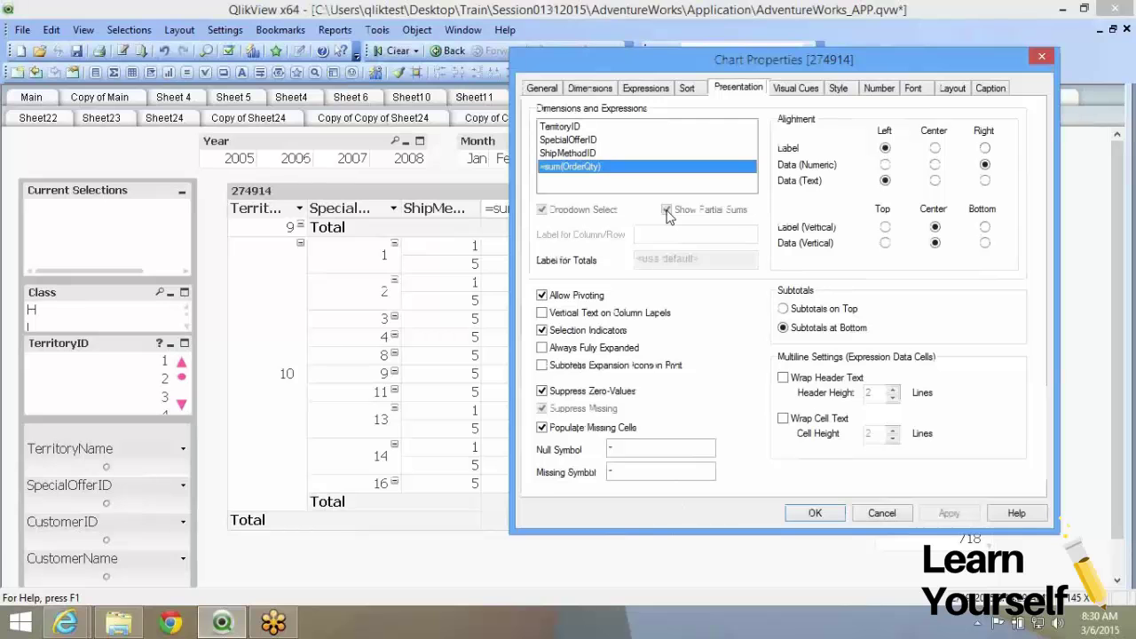
left_click(609, 155)
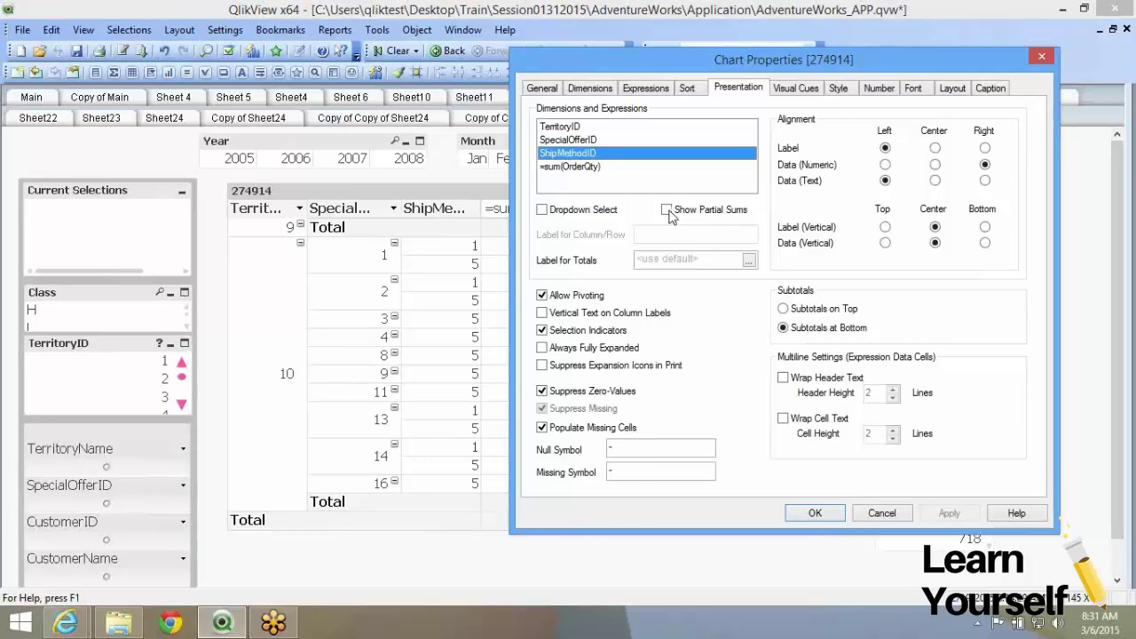
left_click(667, 211)
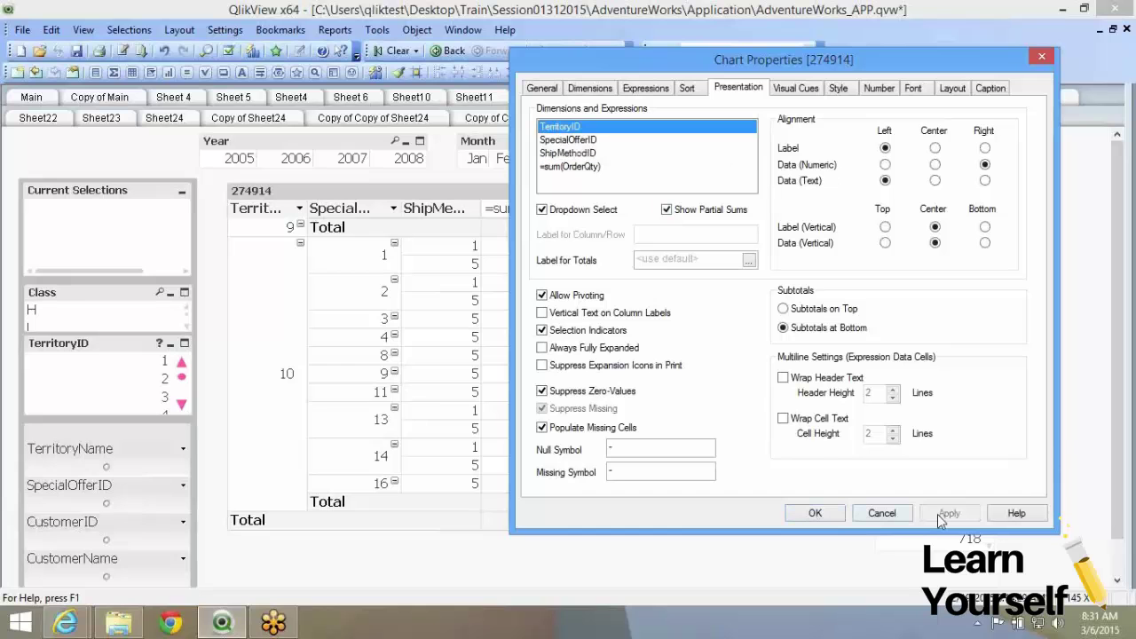
left_click(942, 514)
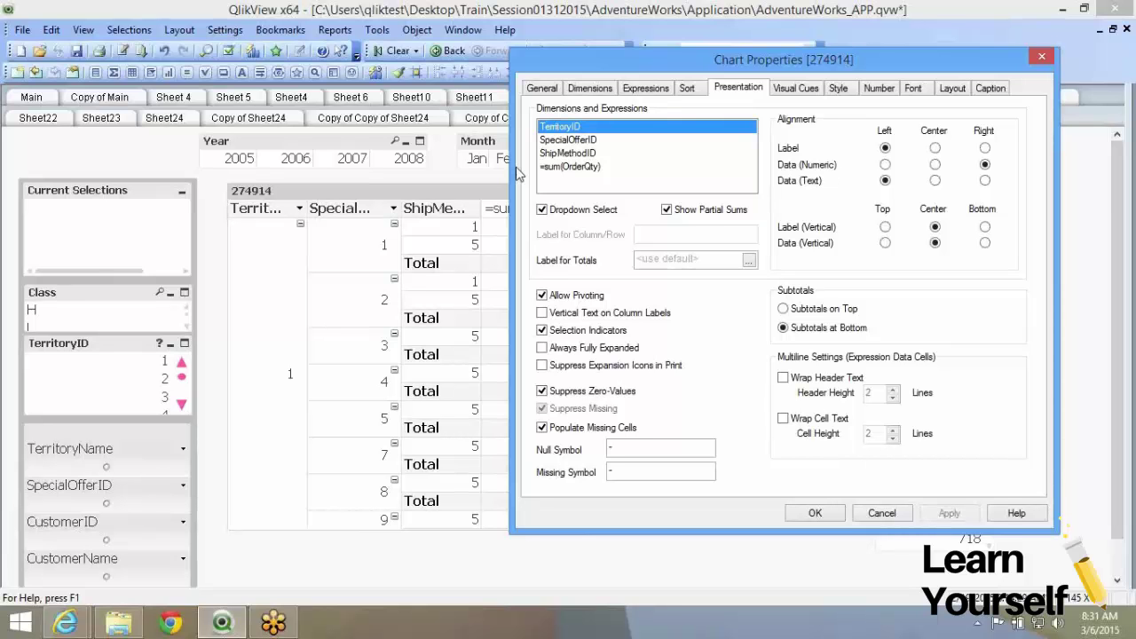
- Turn off Show Partial Sums for TerritoryID, and set the pivot table's subtotals to Subtotals on Top
left_click(690, 209)
left_click(946, 513)
left_click(604, 139)
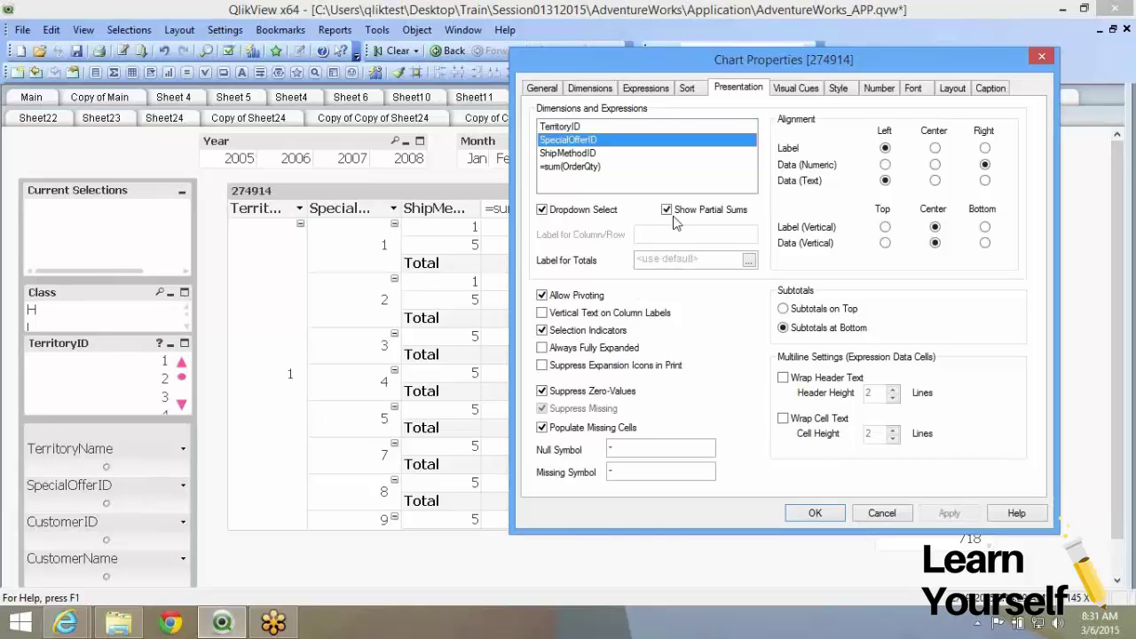
left_click(592, 153)
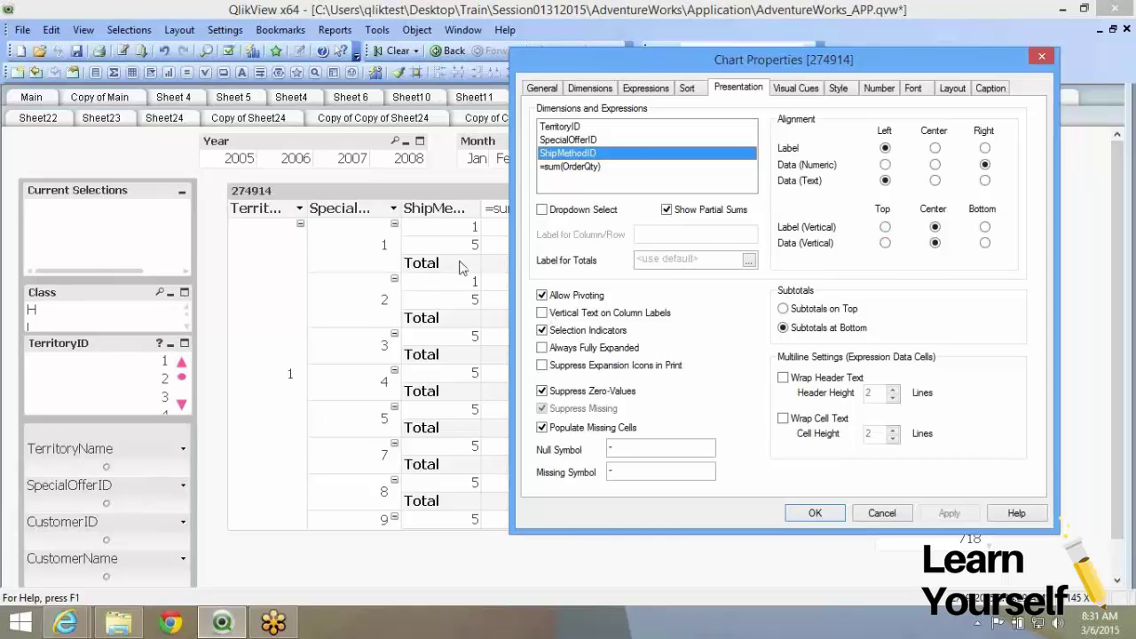
left_click(803, 309)
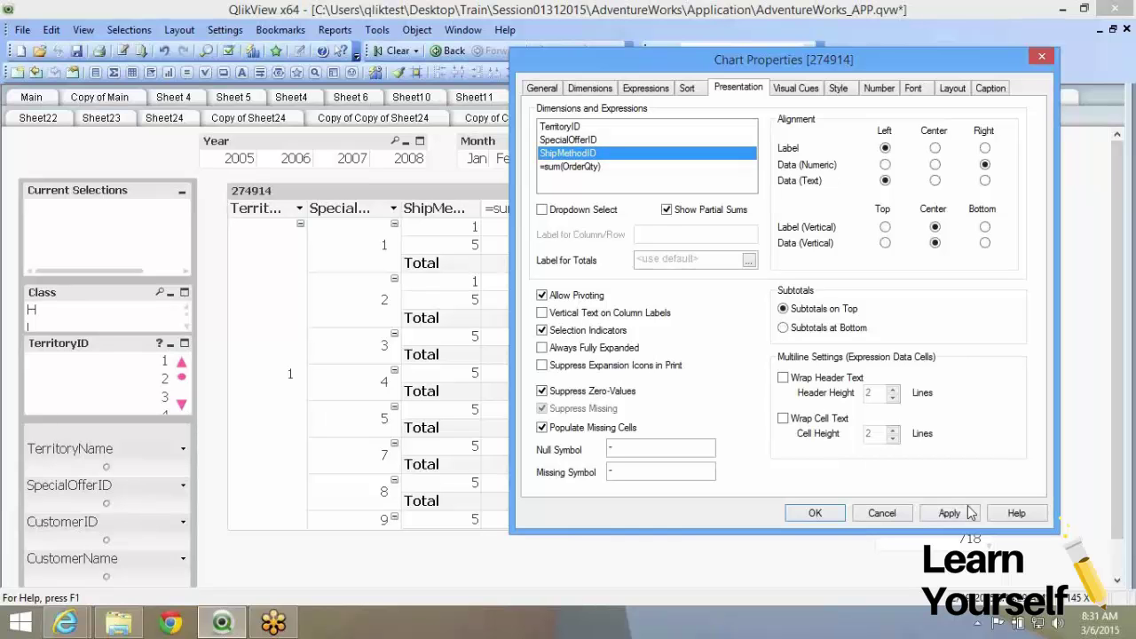
left_click(971, 512)
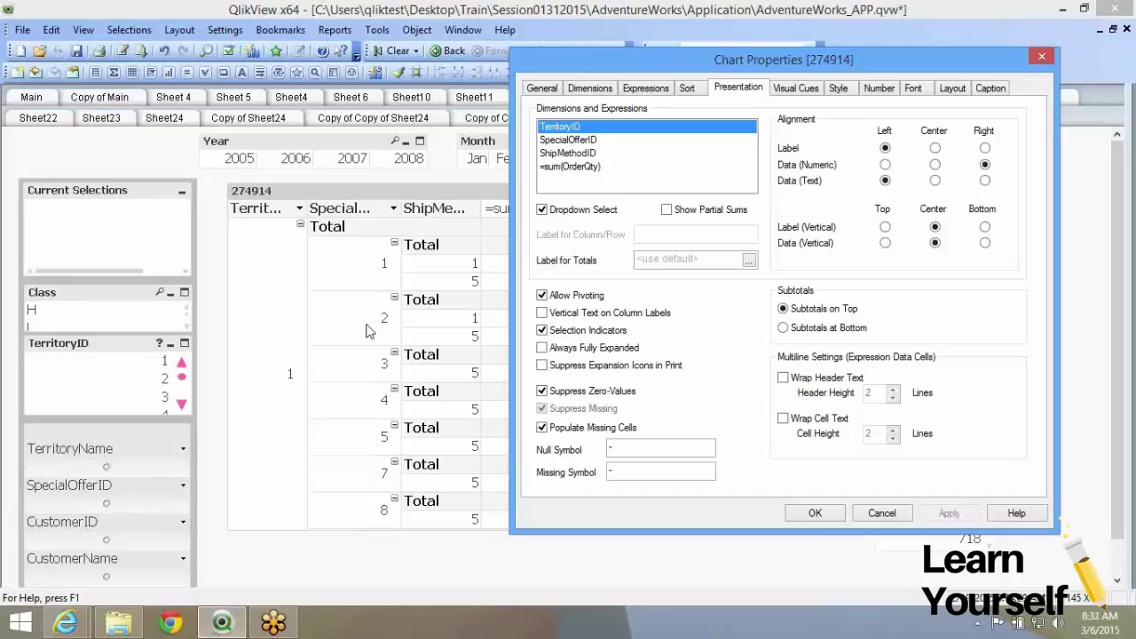
left_click(814, 520)
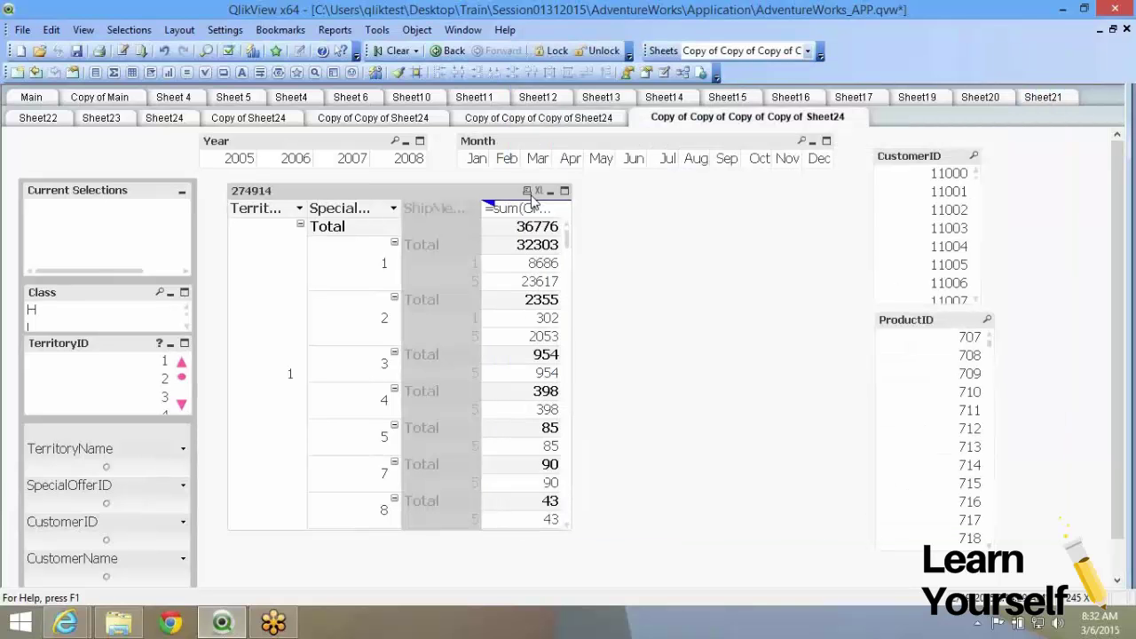
- Pivot ShipMethodID from the rows into the columns, and turn off Allow Pivoting in the presentation properties
left_click_drag(532, 199, 534, 200)
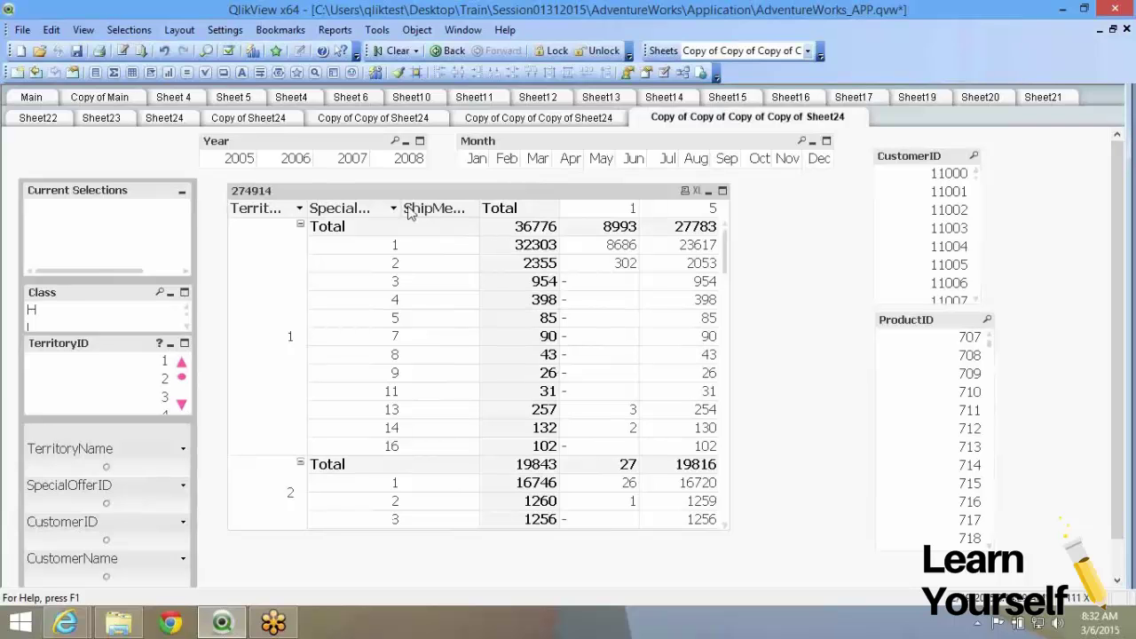
key("alt+Return")
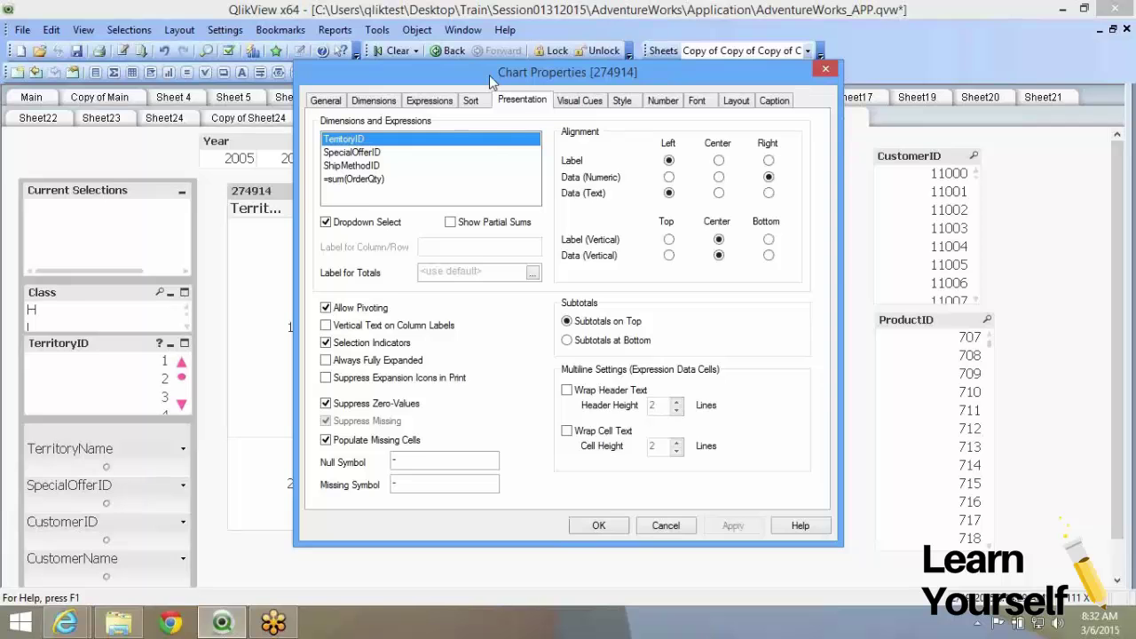
left_click_drag(489, 74, 731, 55)
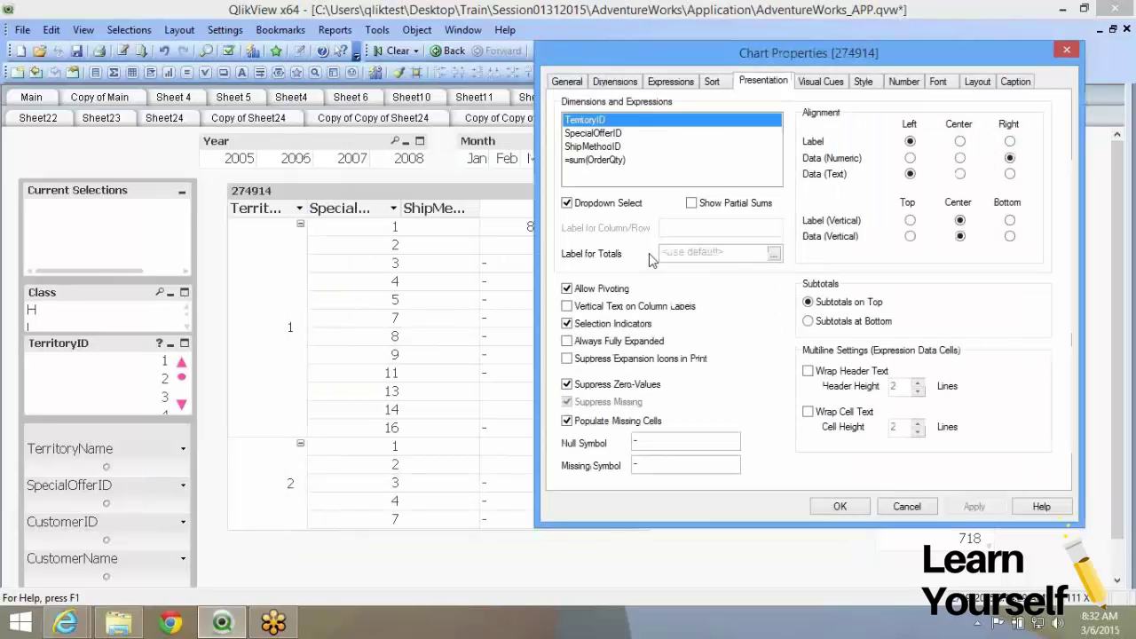
left_click(567, 289)
left_click(855, 511)
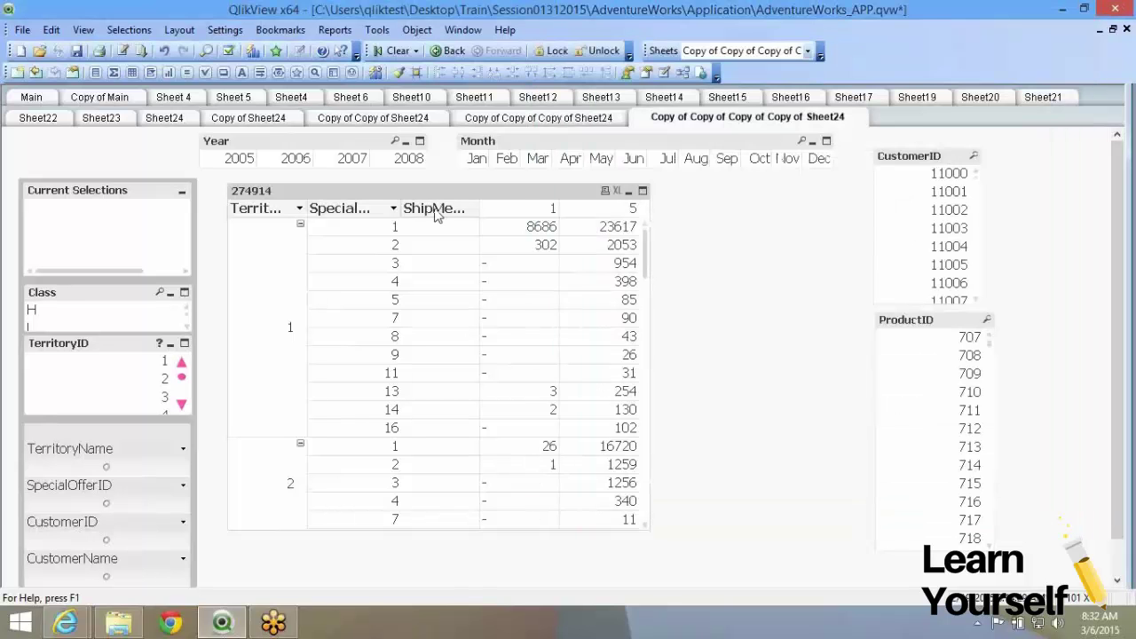
- Turn Allow Pivoting back on to return ShipMethodID to the rows, and disable pivoting again
double_click(497, 204)
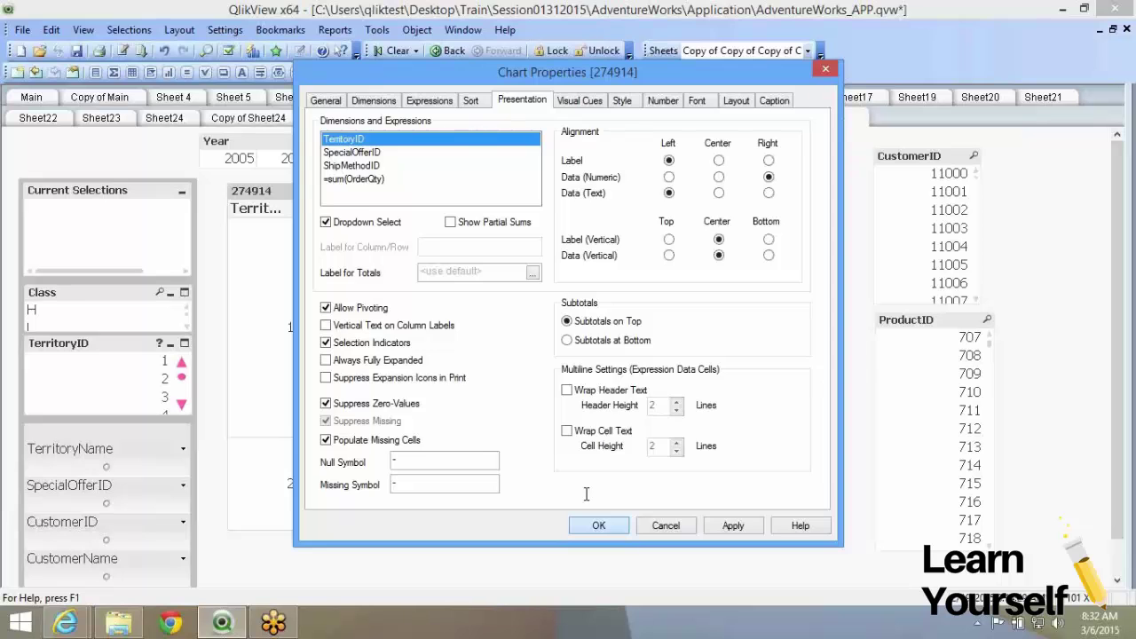
left_click(600, 526)
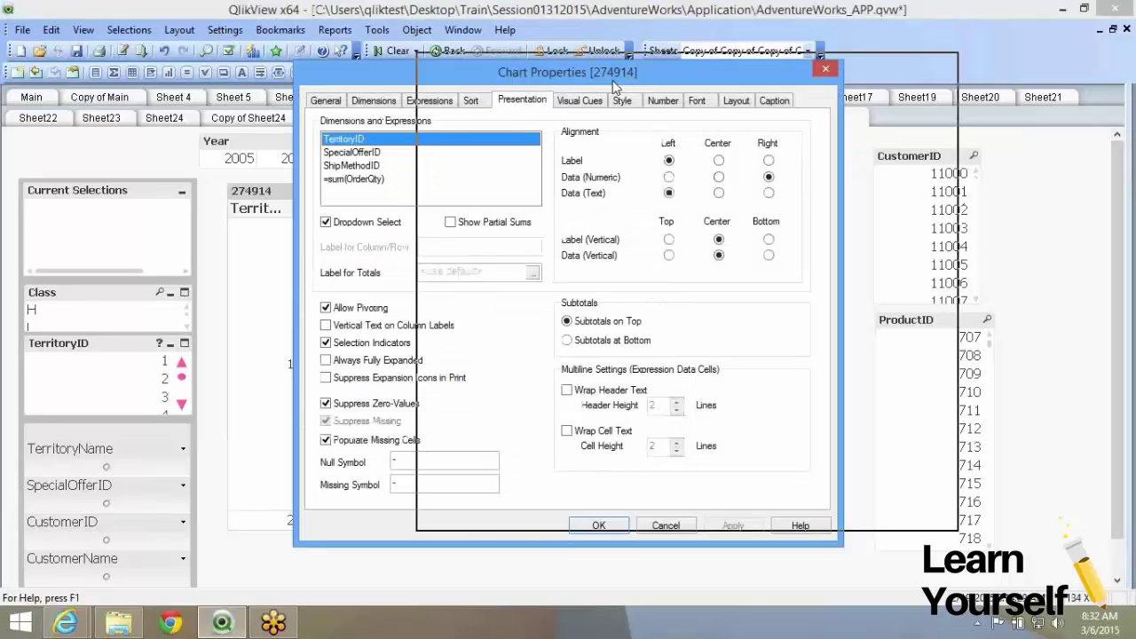
left_click_drag(615, 87, 852, 84)
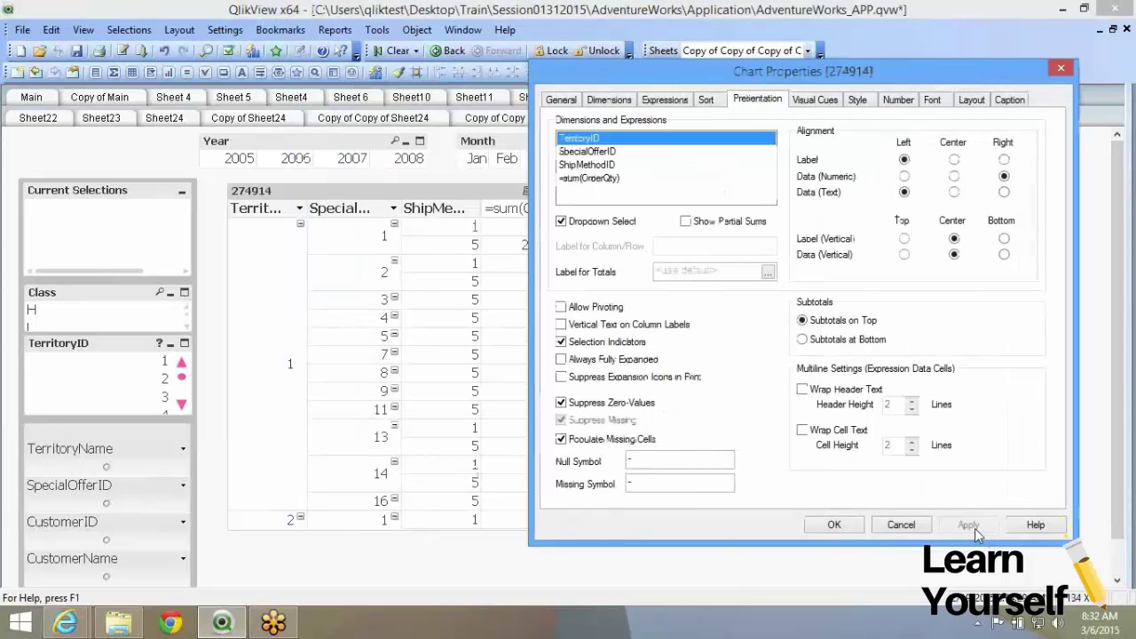
left_click(834, 526)
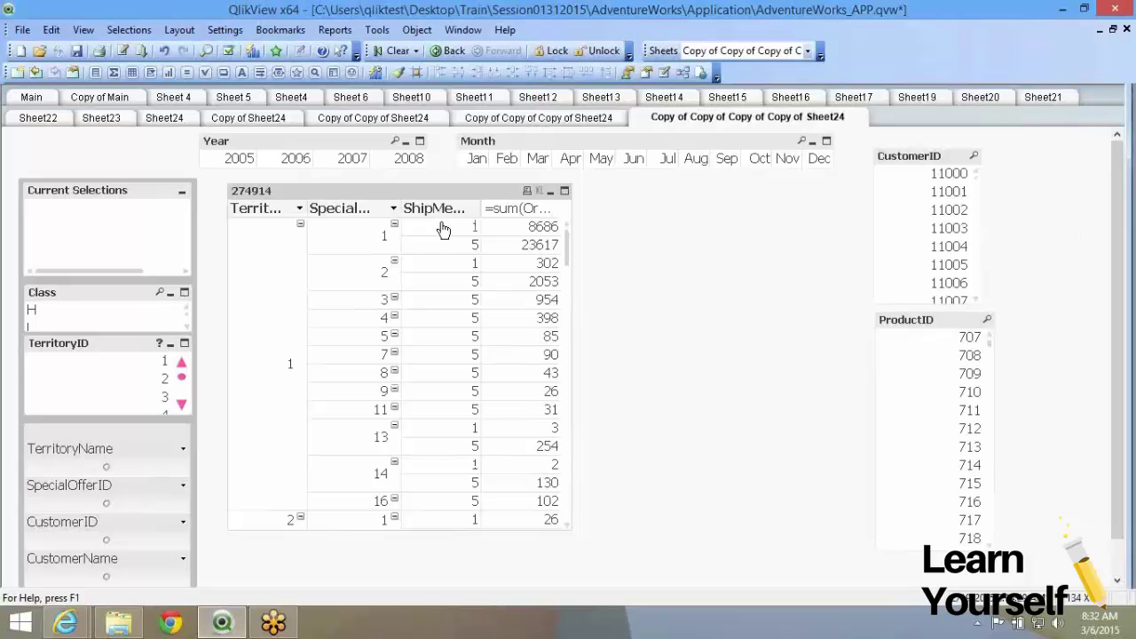
- Enable Vertical Text on Column Labels in the pivot table's presentation properties
key("alt+Return")
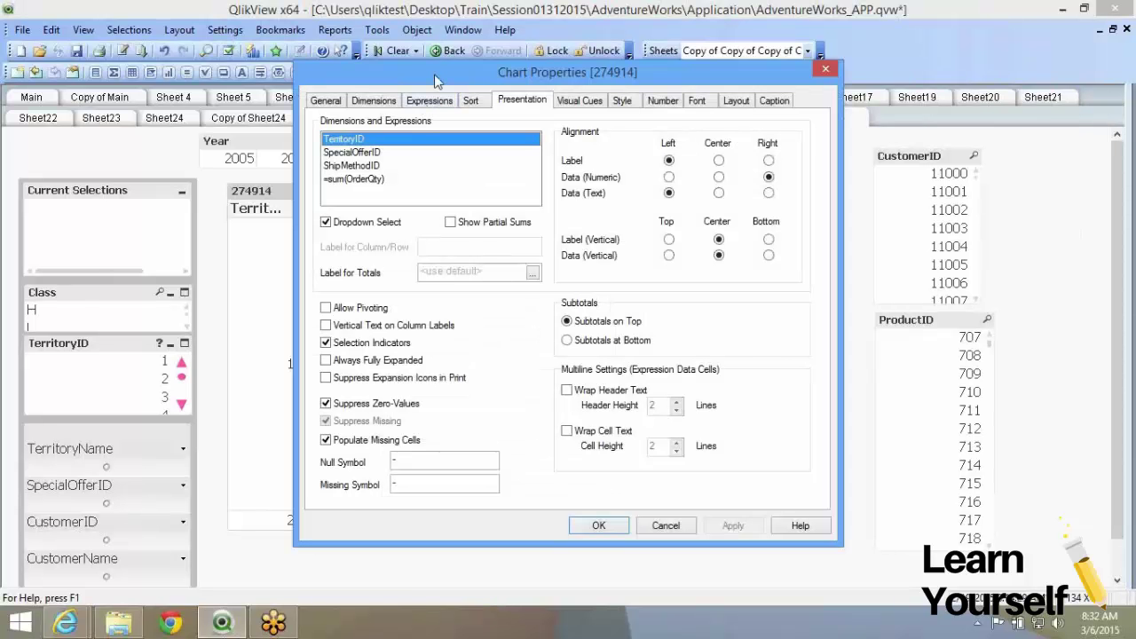
left_click_drag(434, 74, 678, 68)
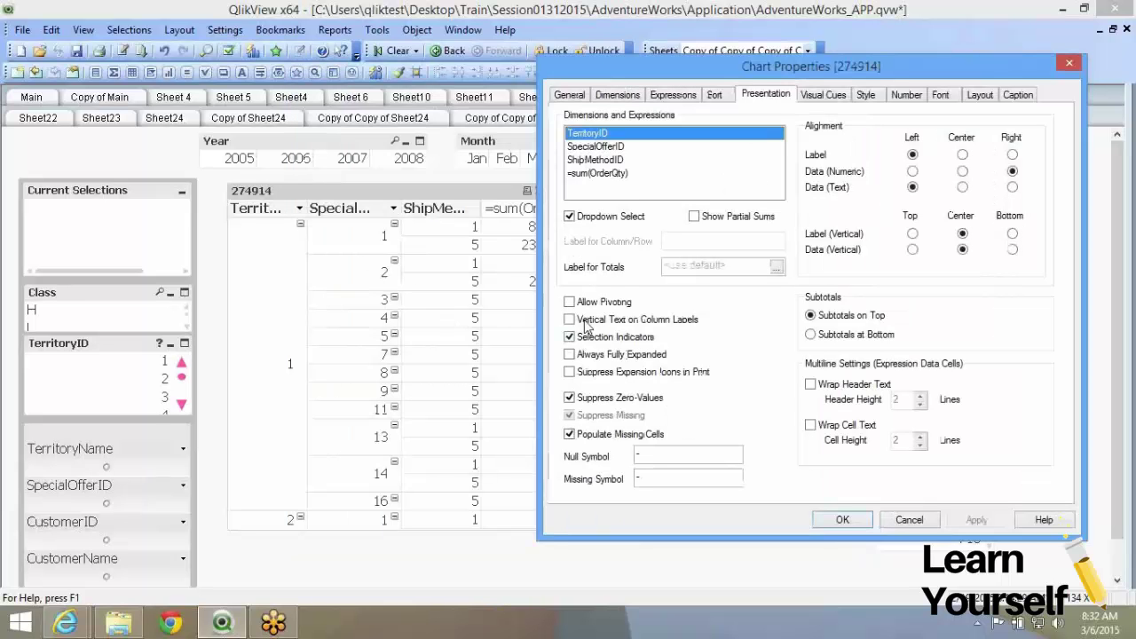
left_click(585, 322)
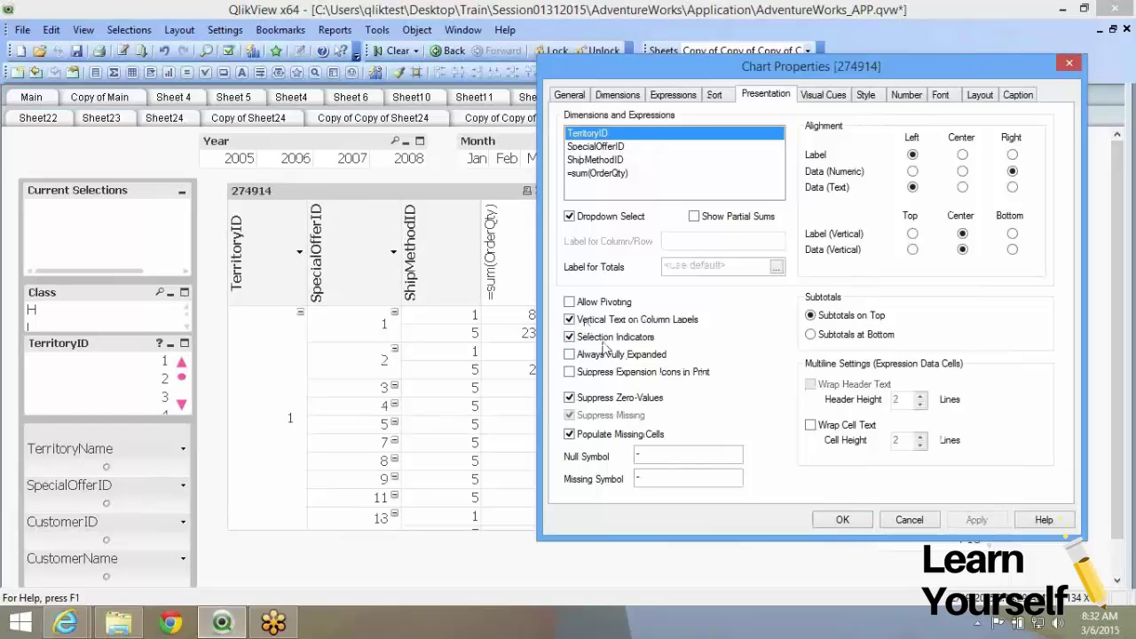
left_click(843, 524)
- Select SpecialOfferID 4 in the pivot table, and enable Always Fully Expanded in its presentation properties
left_click(367, 401)
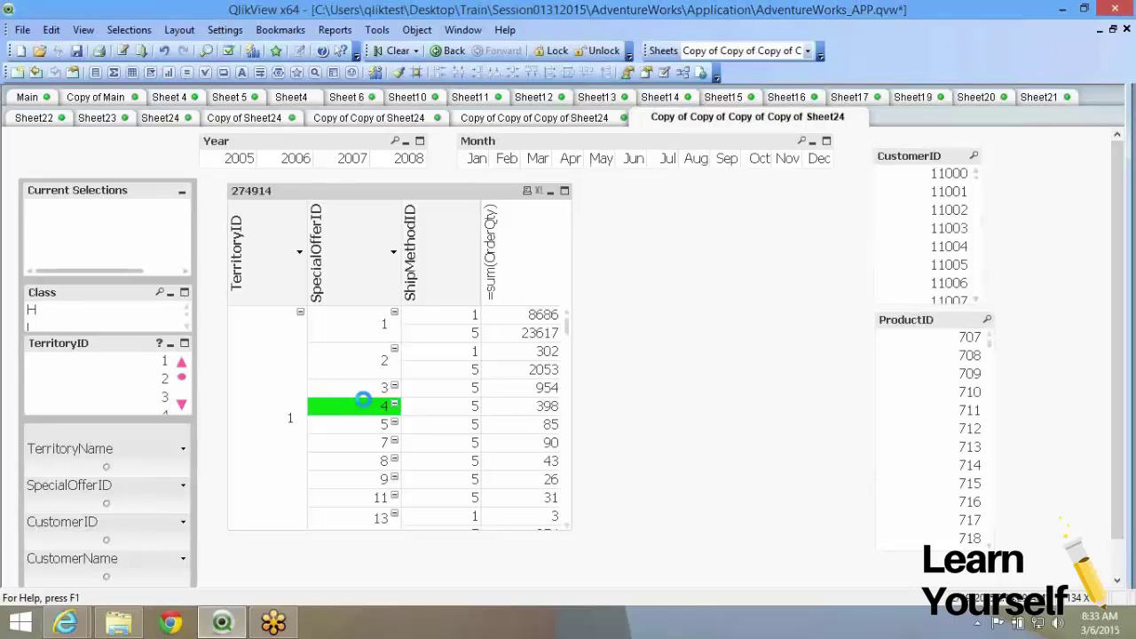
right_click(387, 237)
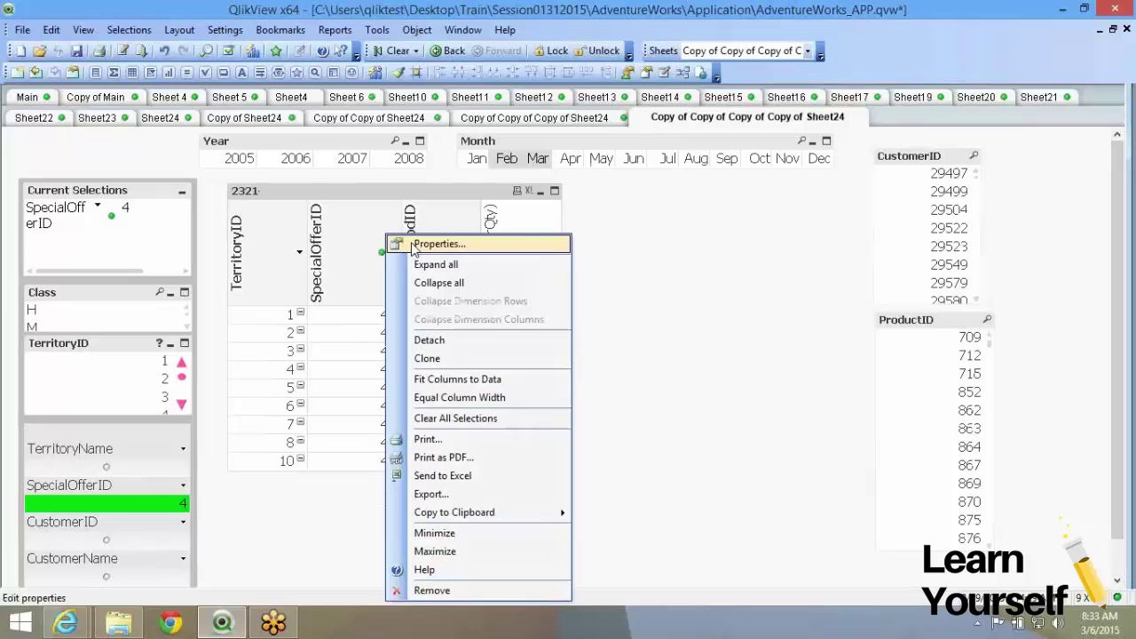
left_click(438, 244)
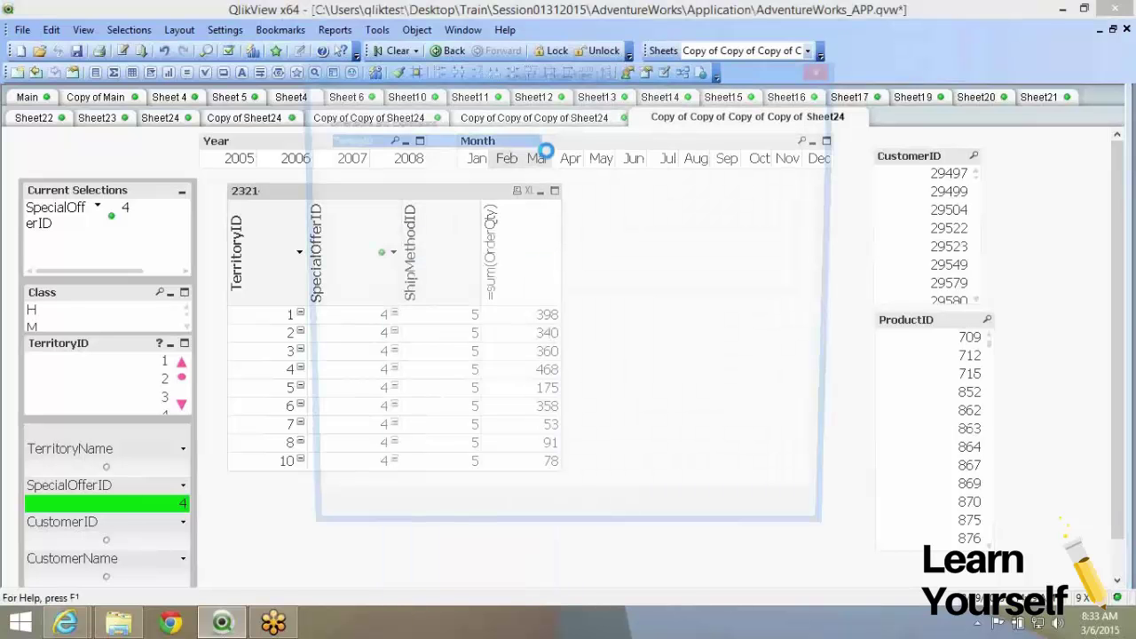
left_click(300, 314)
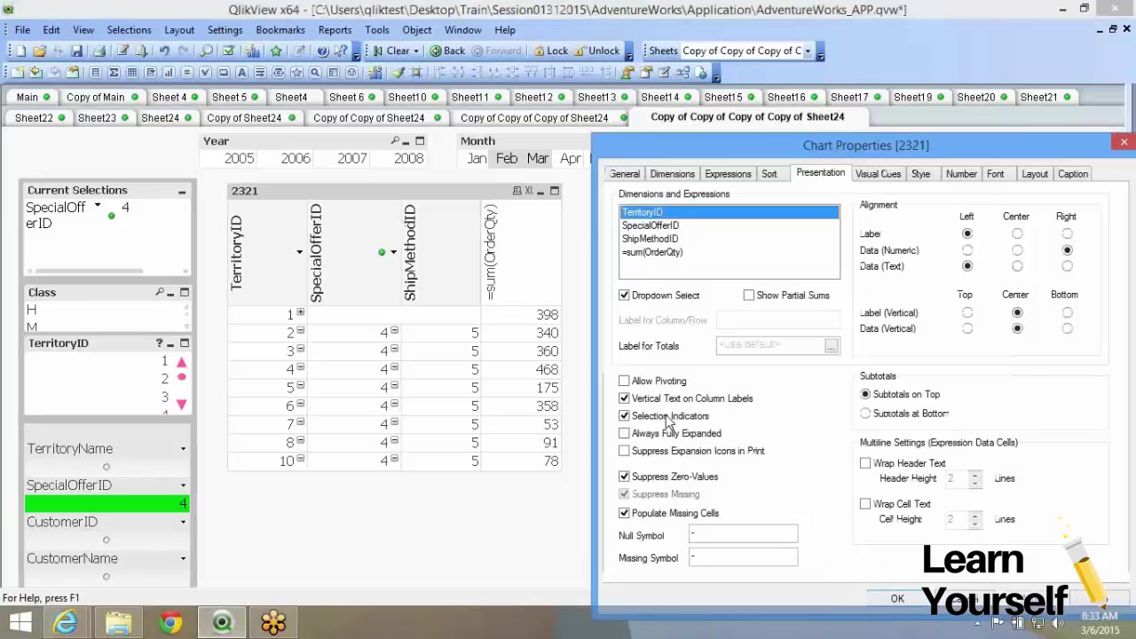
left_click(670, 432)
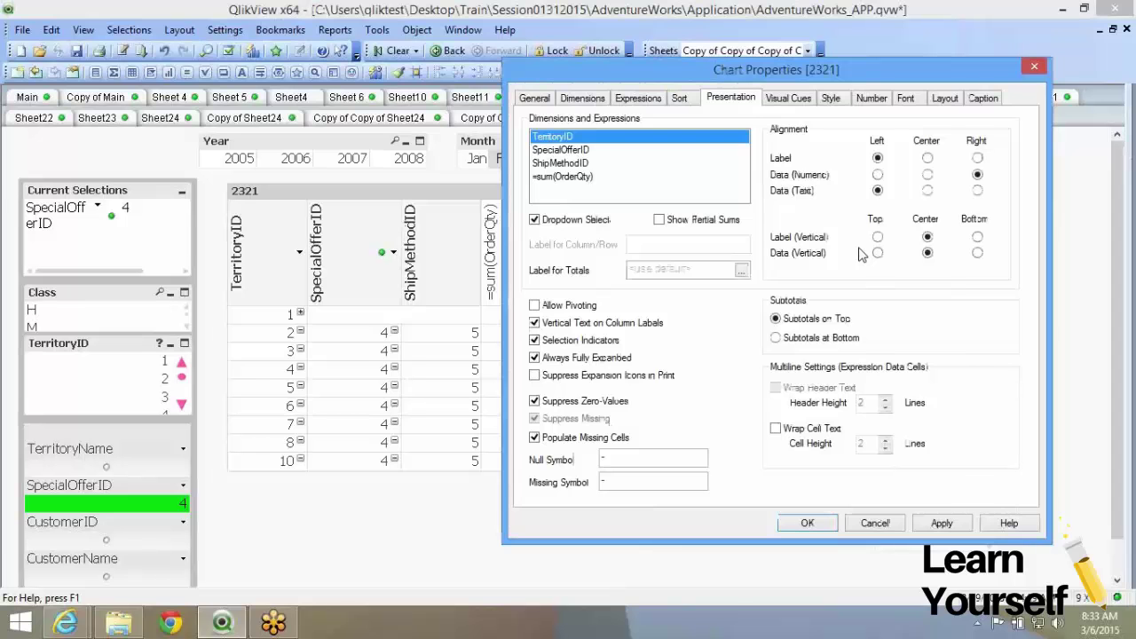
key("Return")
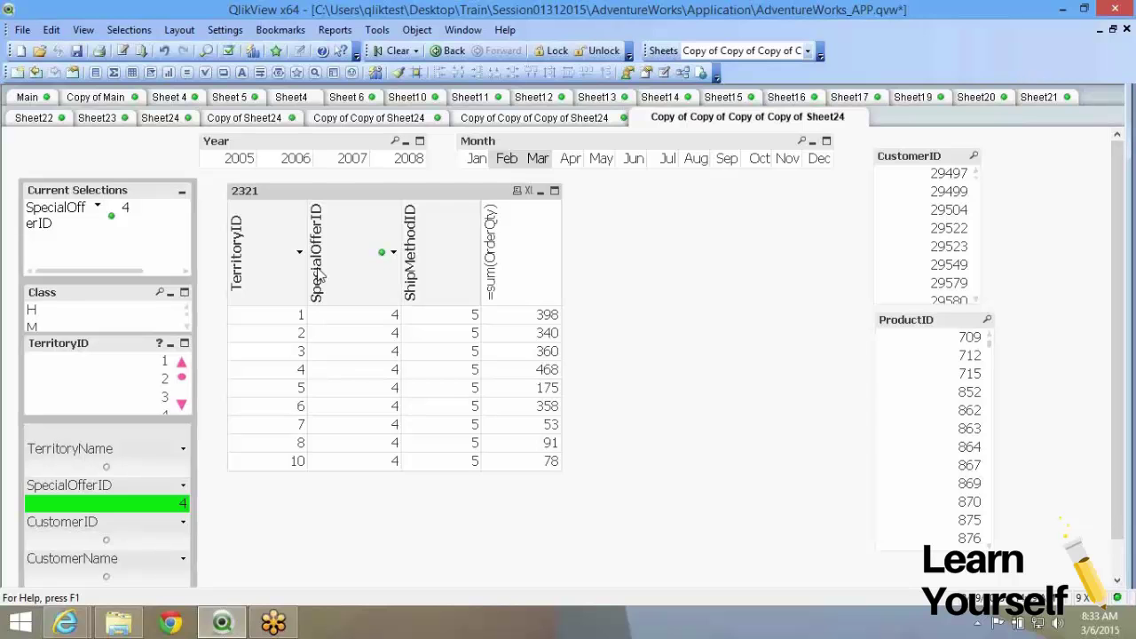
- Clear the SpecialOfferID selection, and turn off Always Fully Expanded in the pivot table's presentation properties
left_click(351, 327)
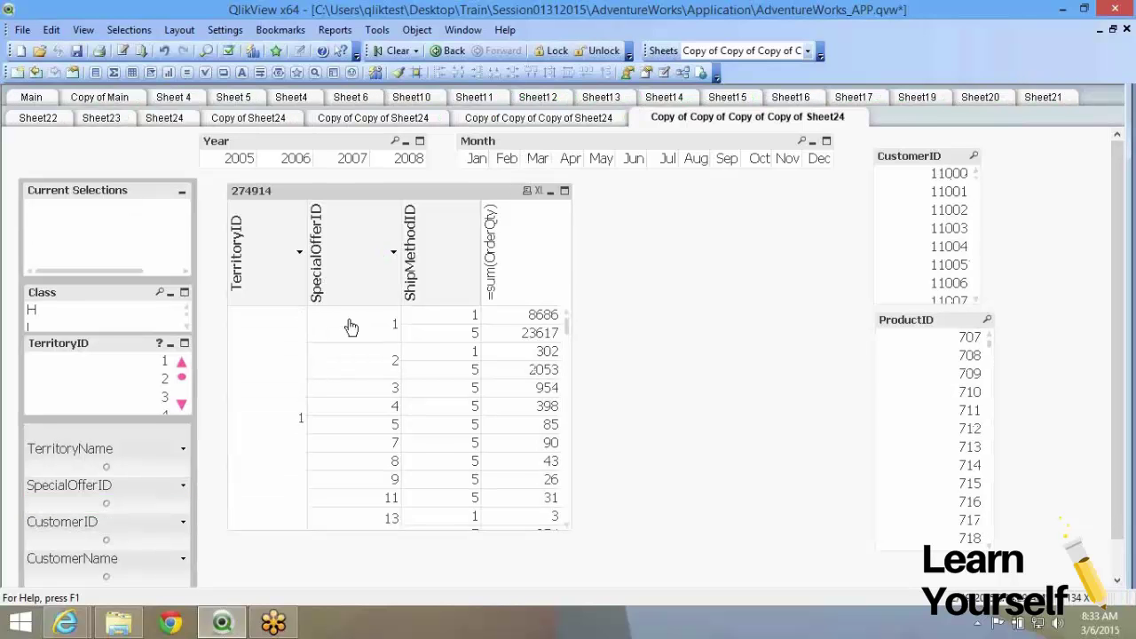
key("alt+Return")
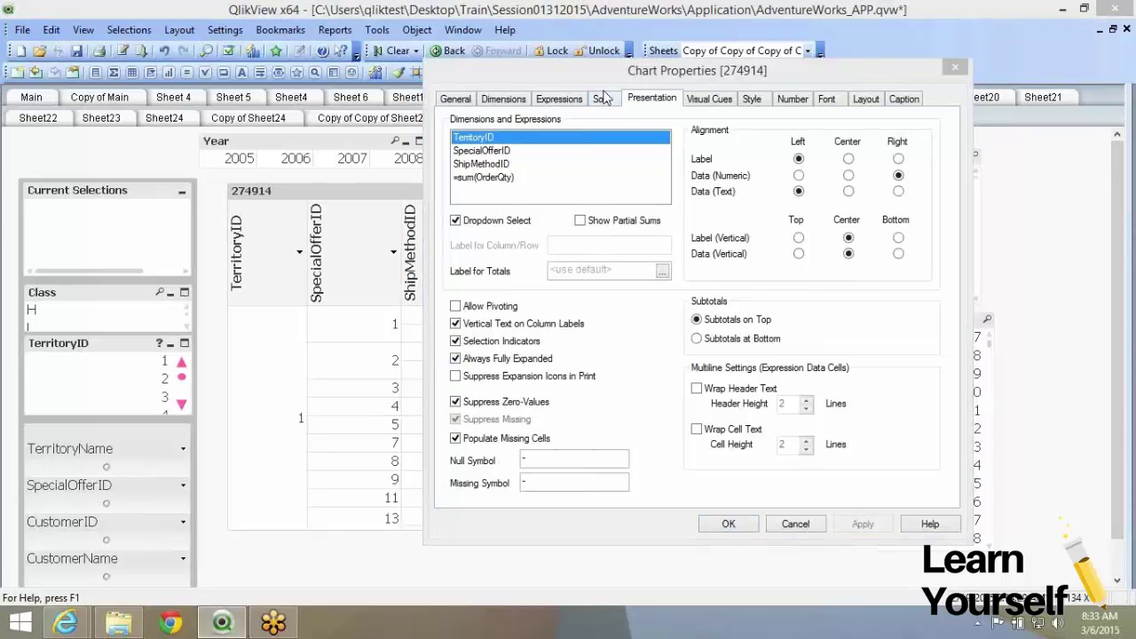
left_click(661, 104)
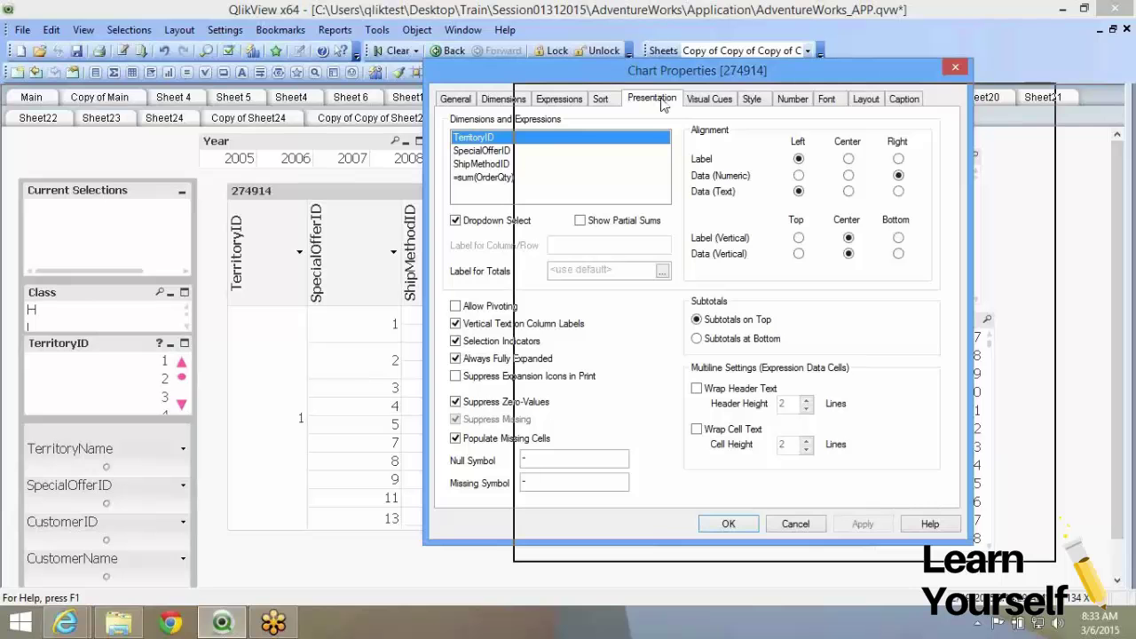
left_click_drag(662, 105, 684, 95)
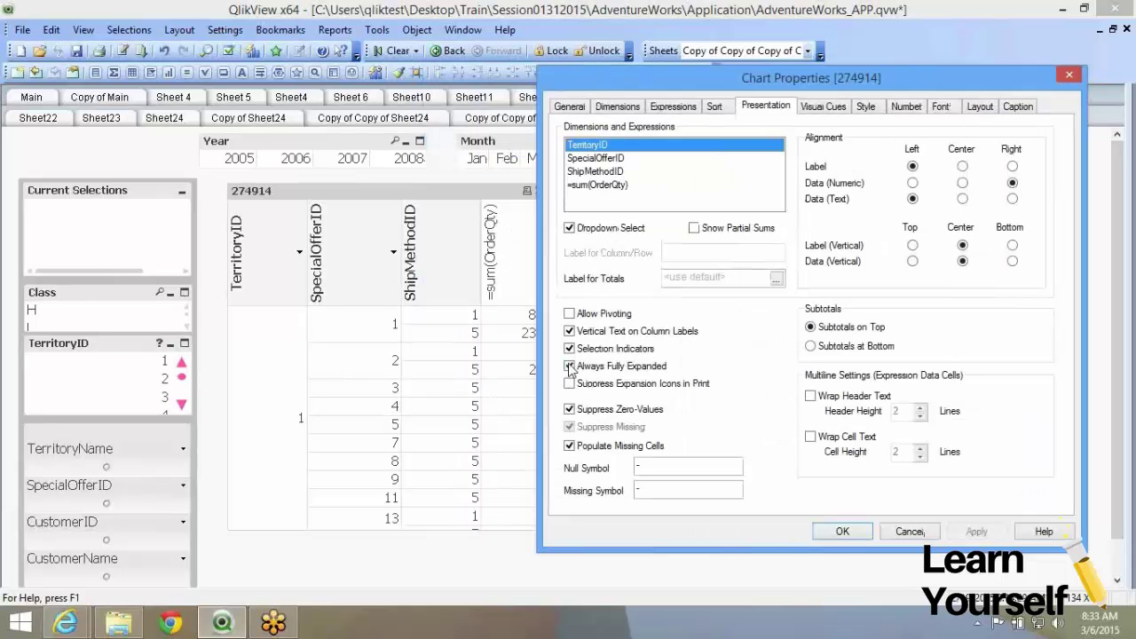
left_click(570, 367)
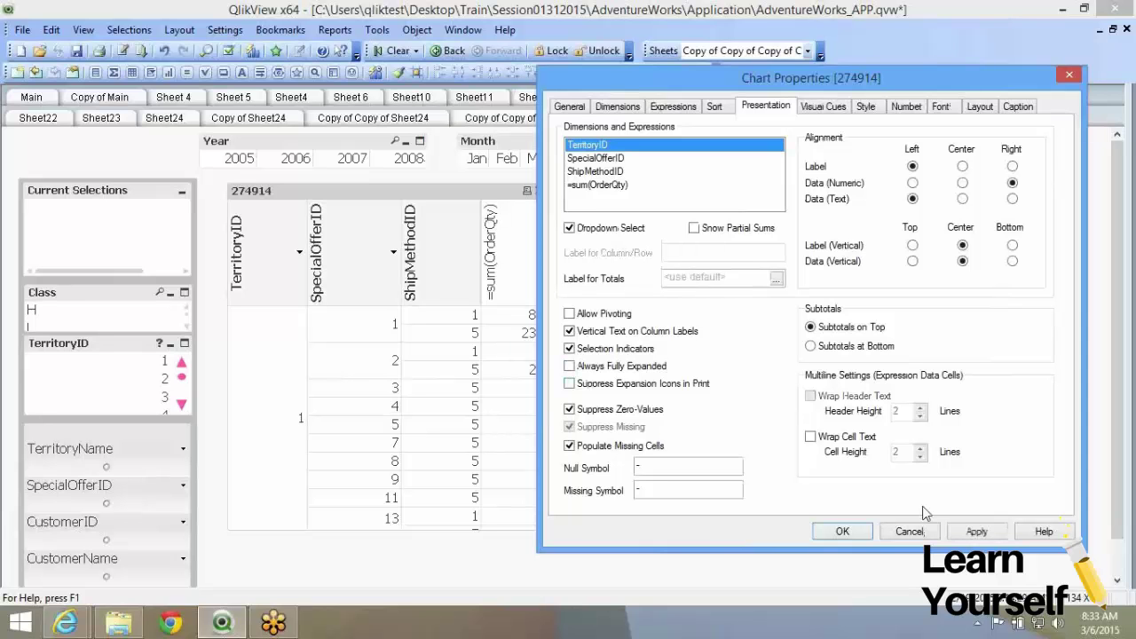
left_click(976, 531)
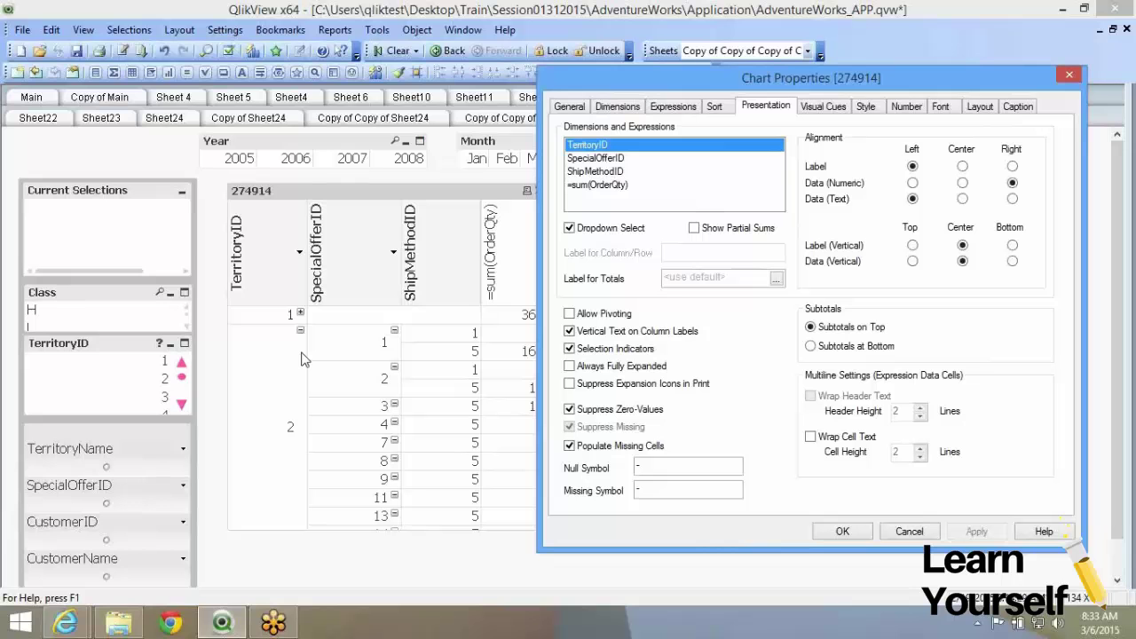
- Enable Suppress Expansion Icons in Print for the pivot table and apply the setting
left_click(570, 383)
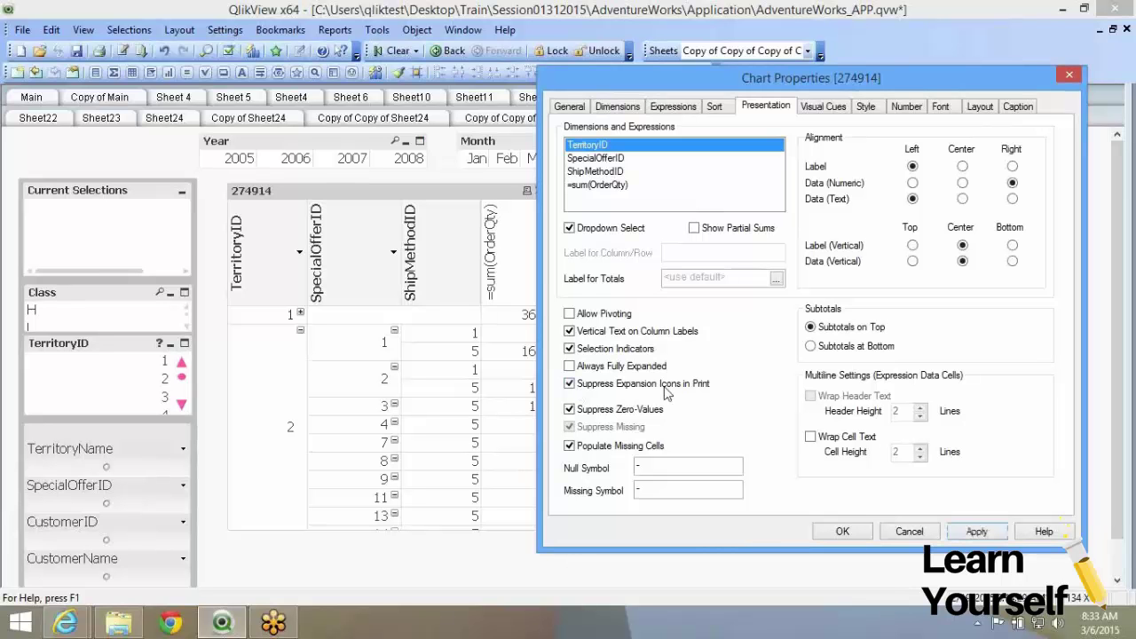
left_click(1008, 531)
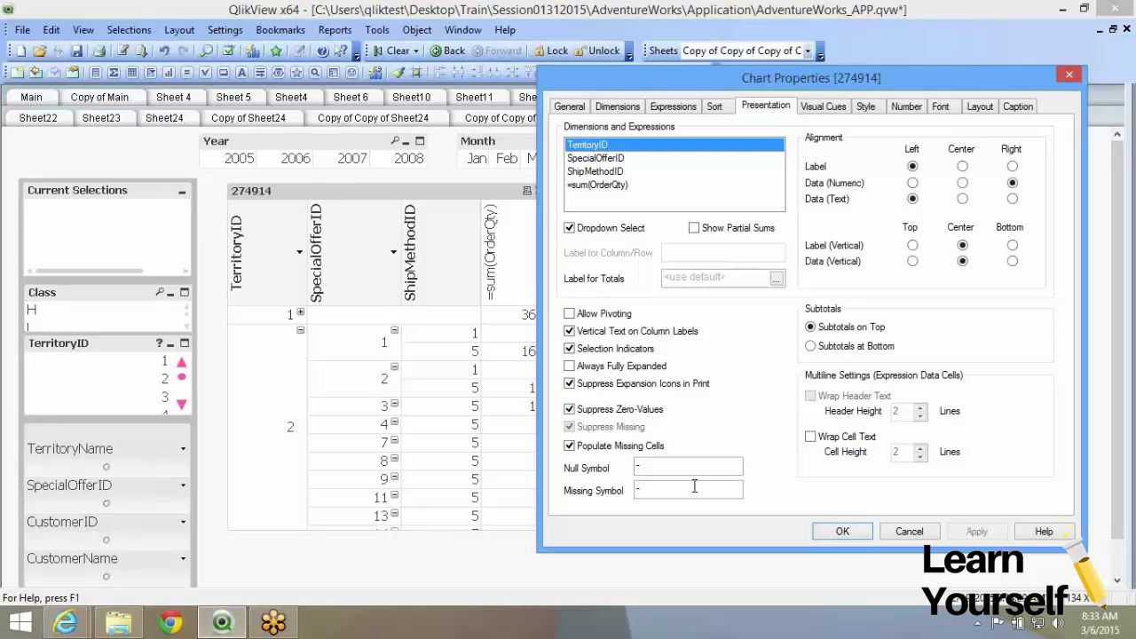
- Try Wrap Cell Text with a cell height of 2 lines on the pivot table, and turn it off again
left_click(811, 436)
left_click(980, 534)
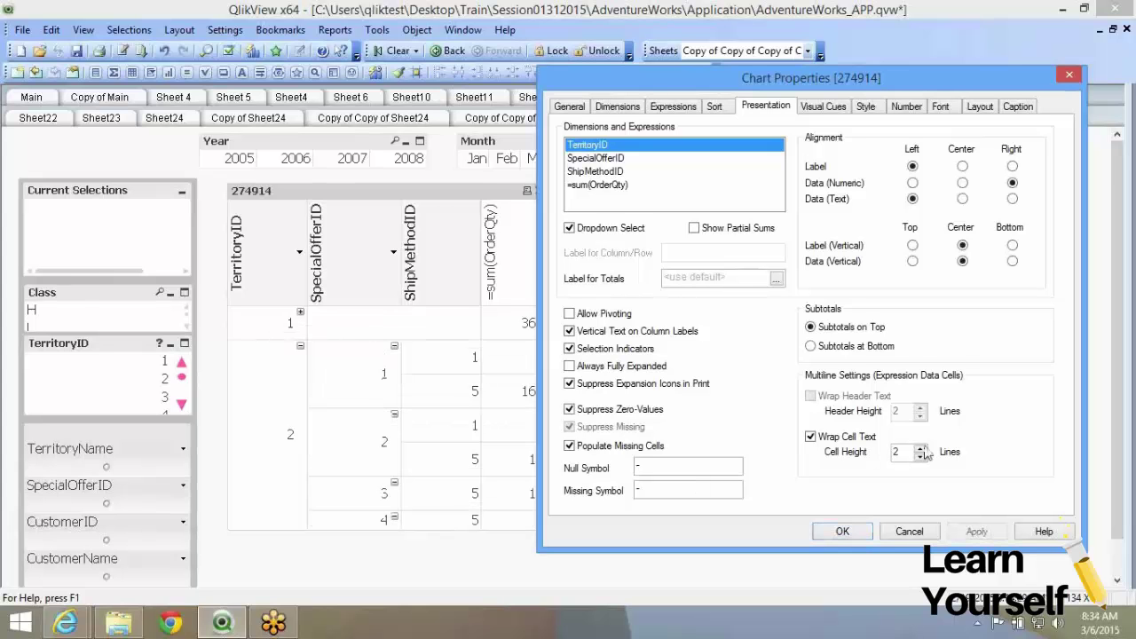
key("space")
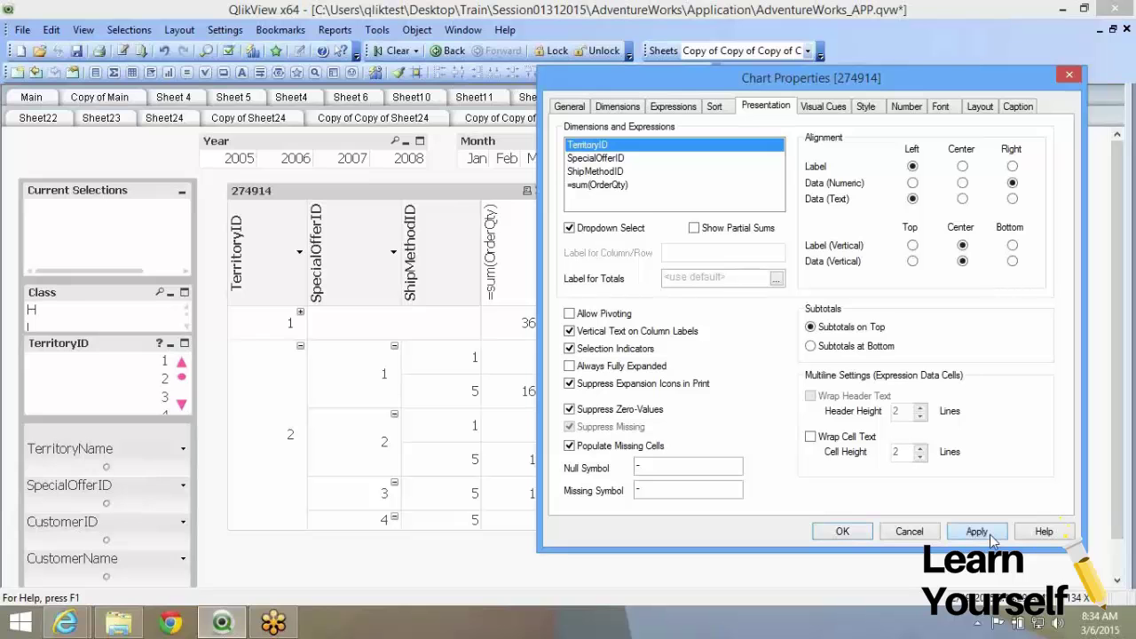
left_click(987, 535)
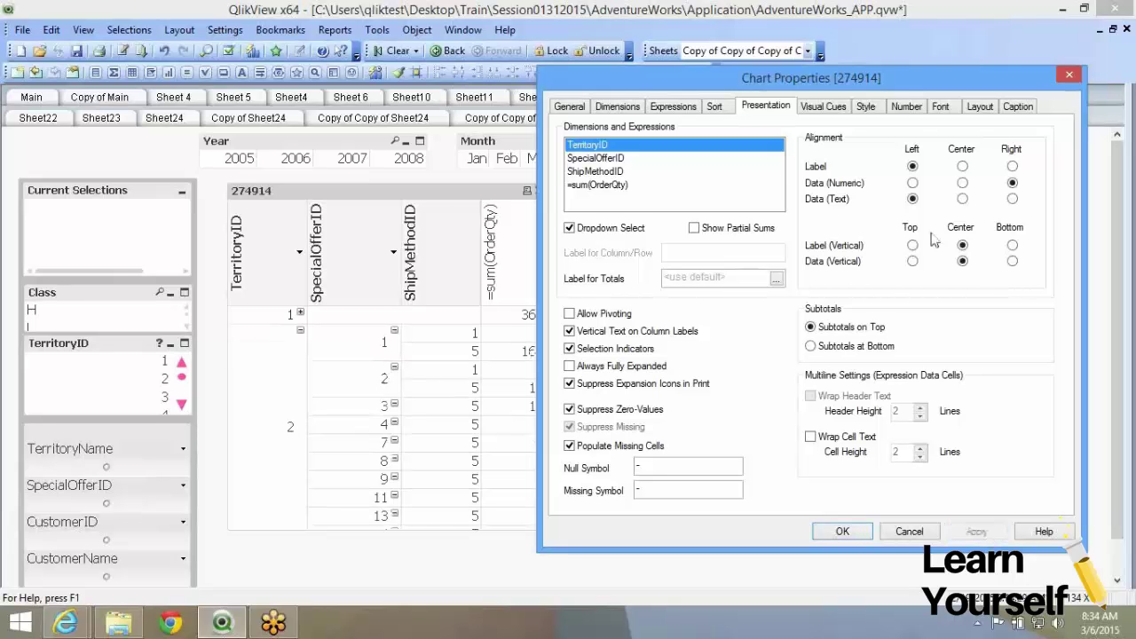
- Set the visual cues of the sum(OrderQty) expression to an upper limit of 3000 and a lower limit of 100
left_click(812, 108)
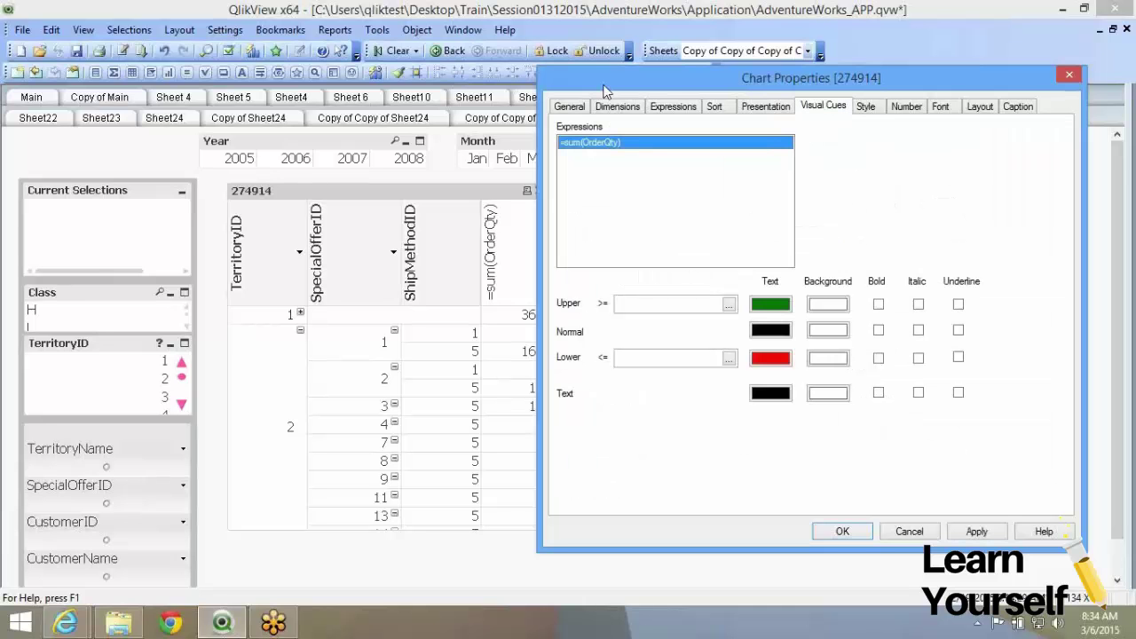
left_click_drag(604, 91, 626, 106)
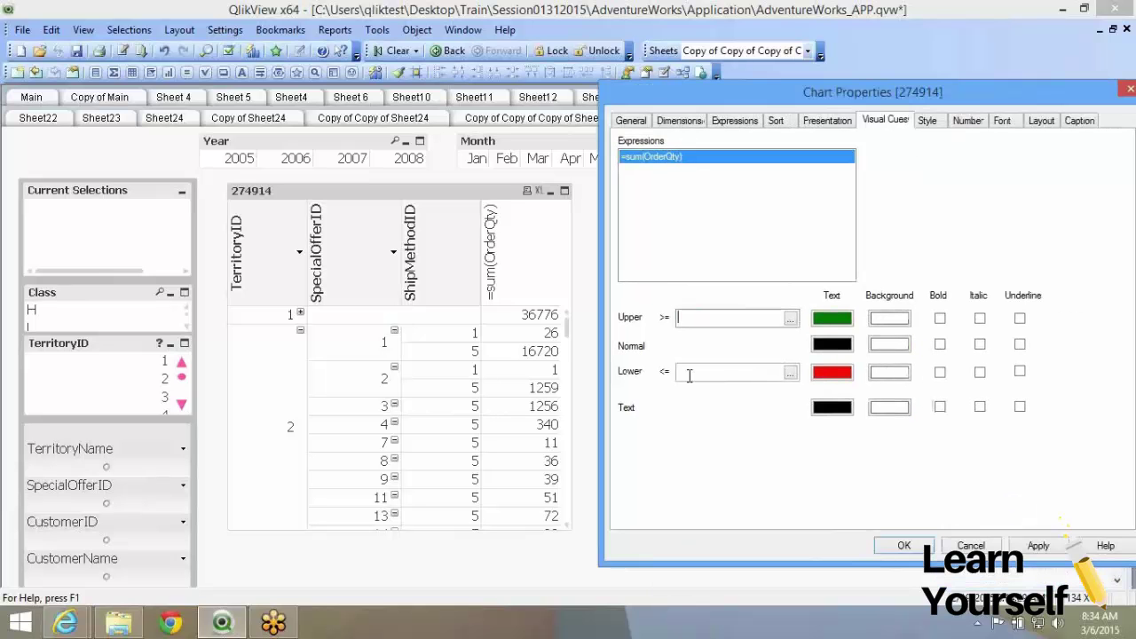
left_click(689, 374)
type("3000")
left_click(713, 369)
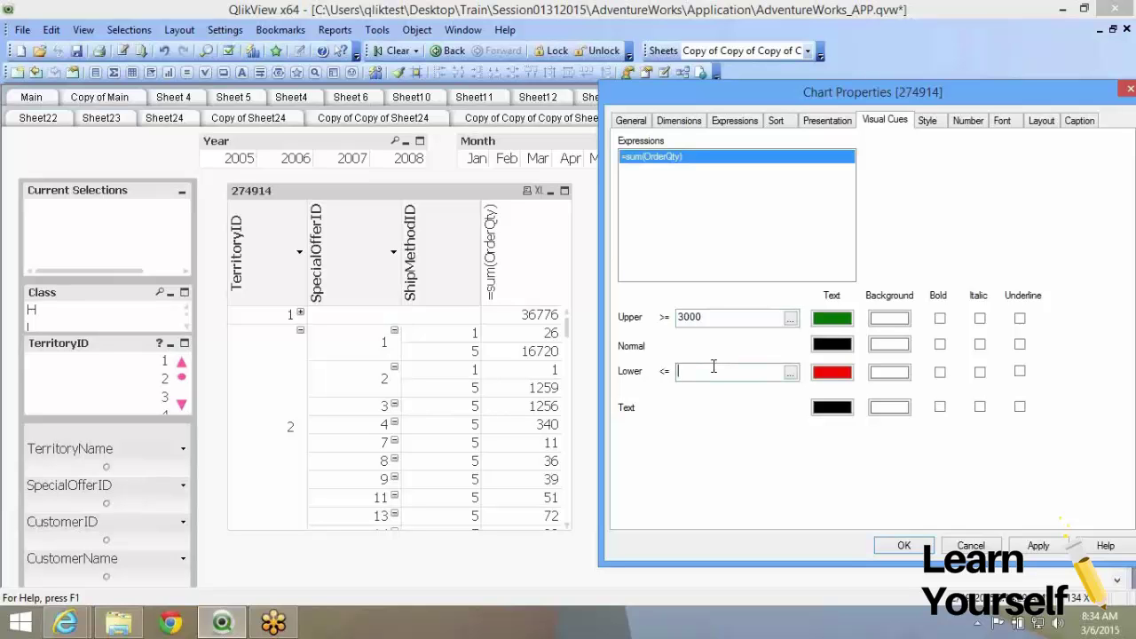
type("100")
left_click(1052, 548)
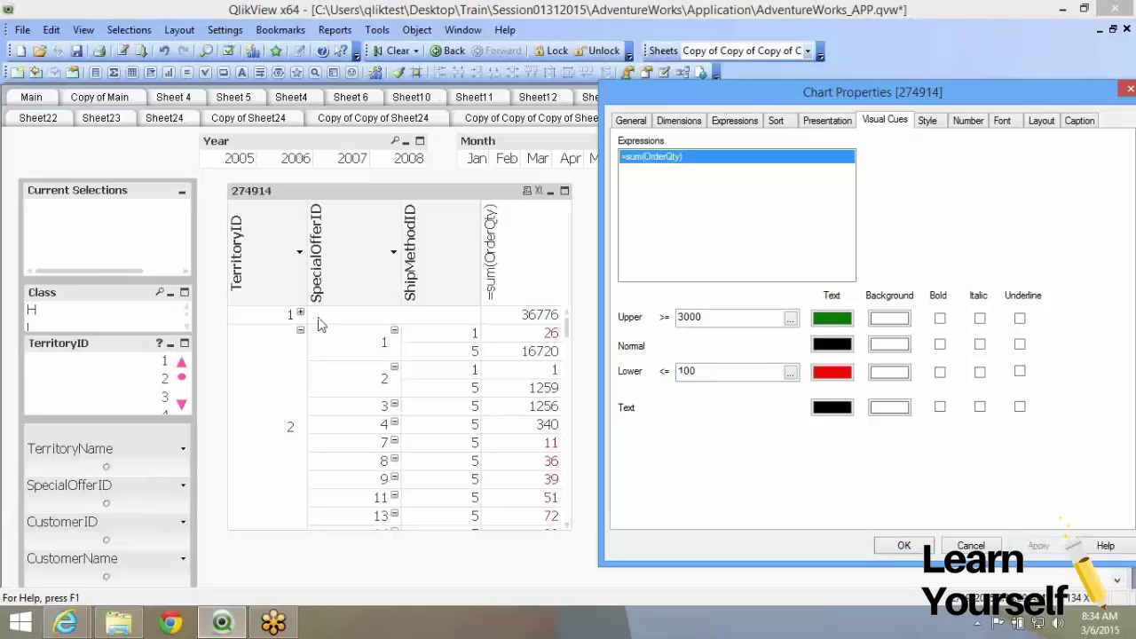
key("Return")
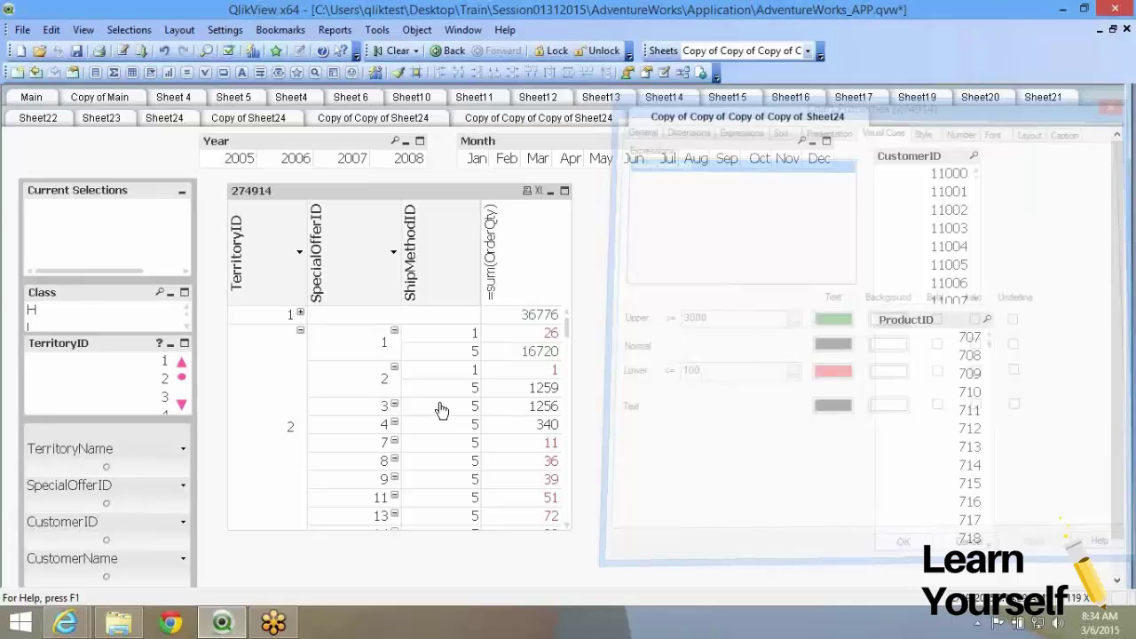
- Expand TerritoryID 1, and give the upper visual cue of sum(OrderQty) a green background with white text
right_click(305, 310)
left_click(346, 318)
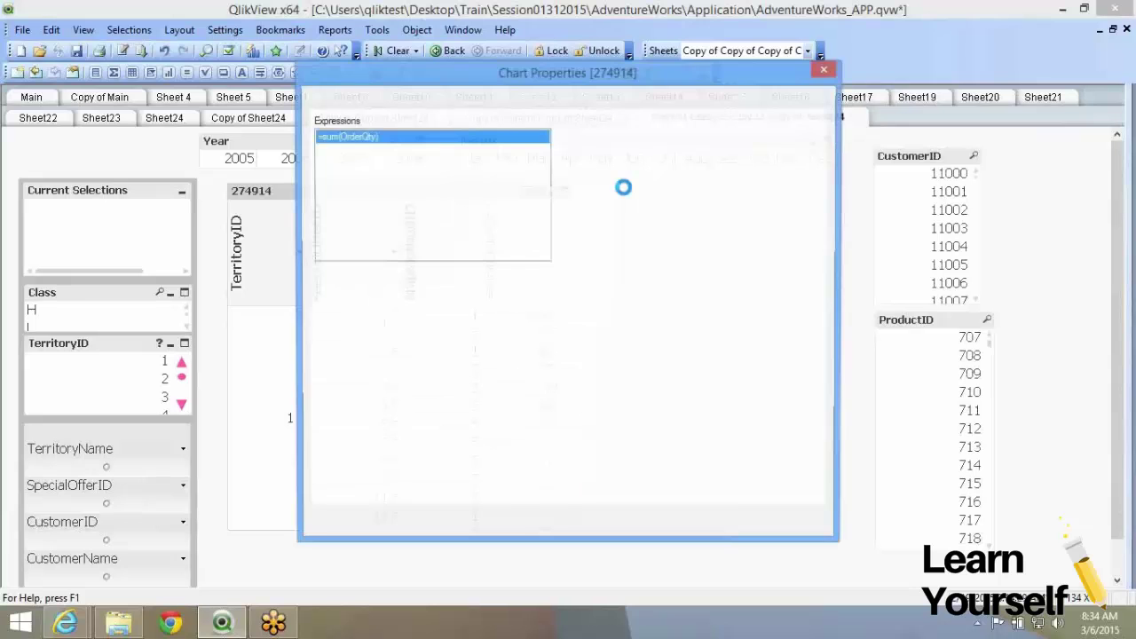
left_click_drag(510, 72, 796, 96)
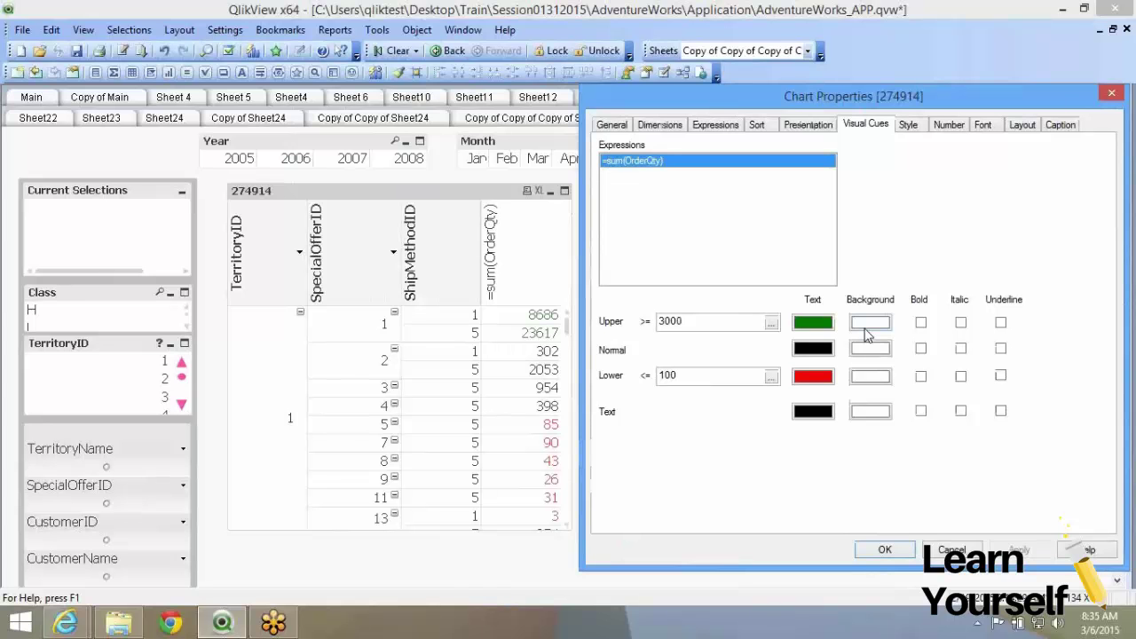
left_click(868, 330)
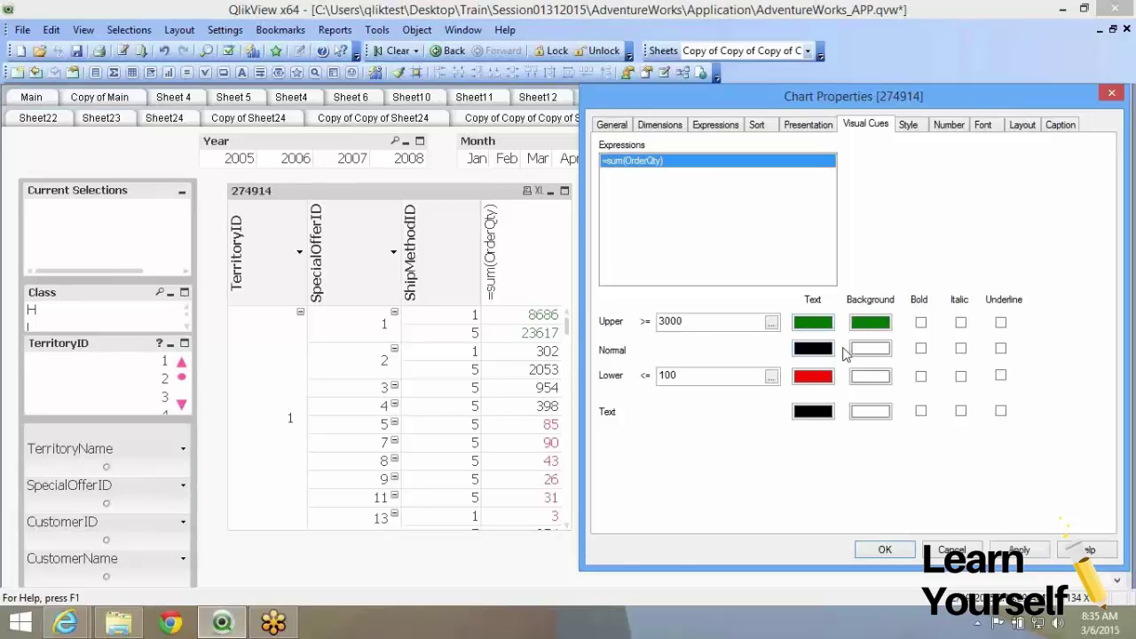
right_click(879, 352)
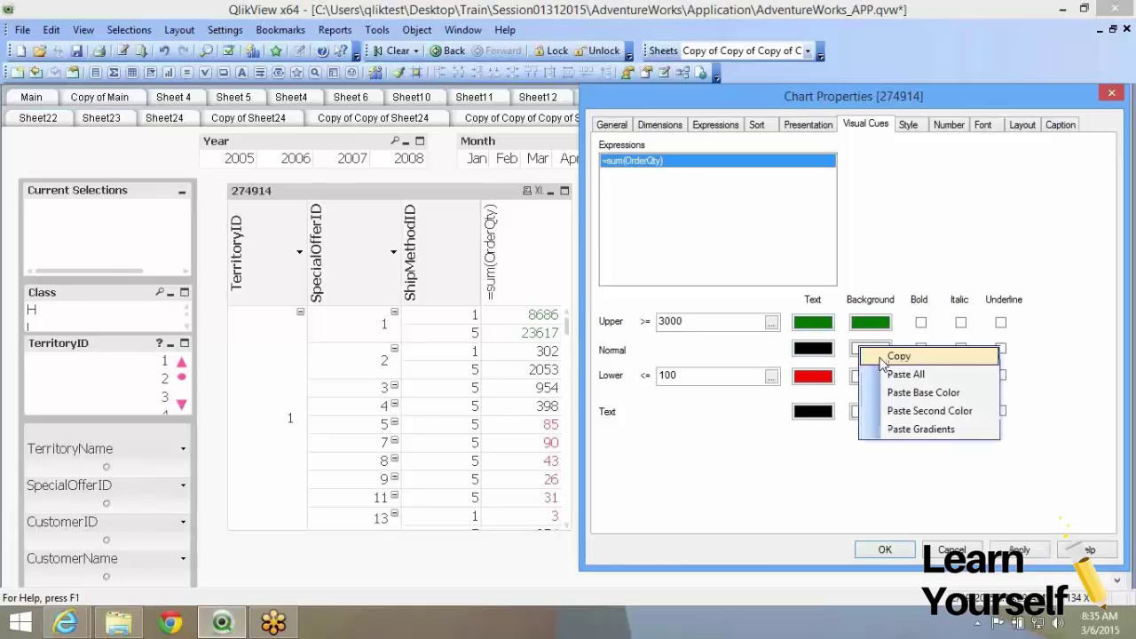
left_click(899, 356)
left_click(803, 325)
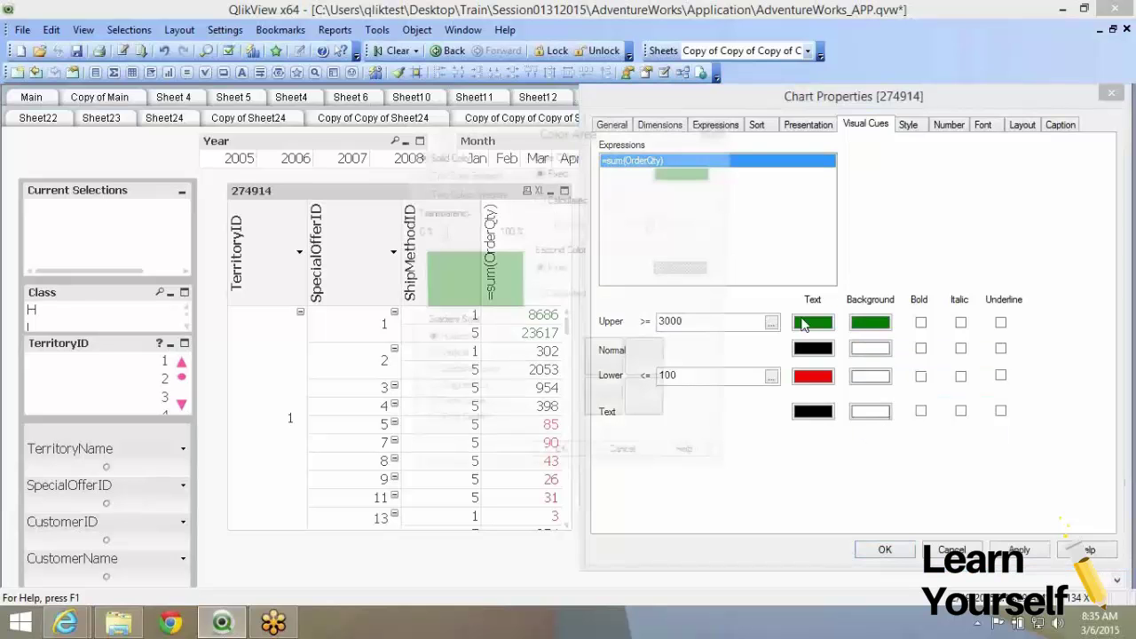
right_click(809, 327)
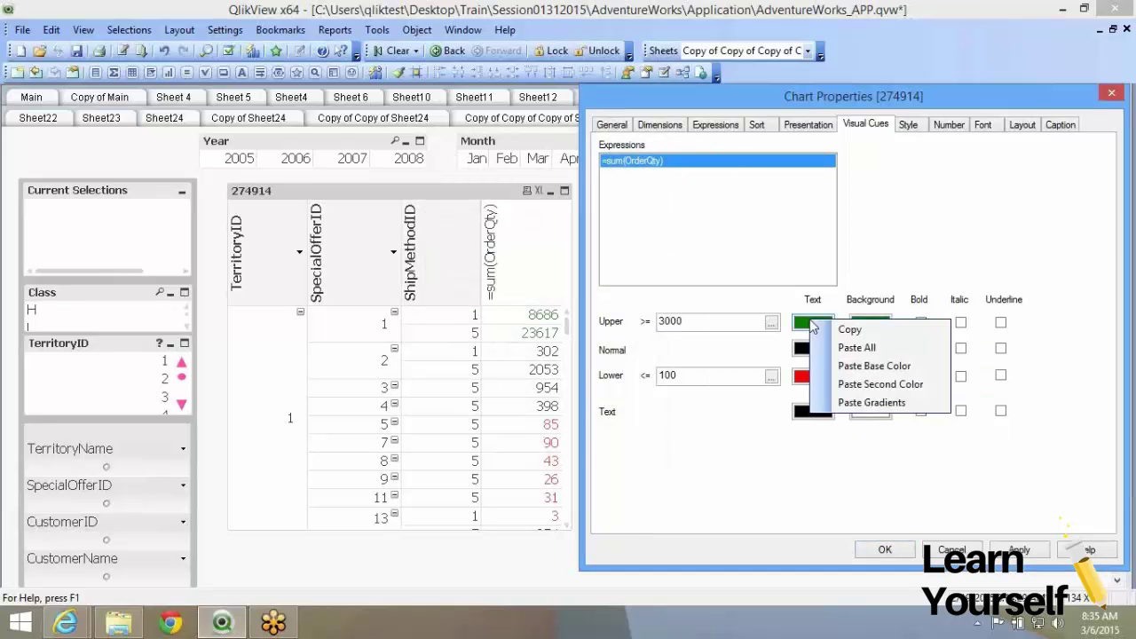
left_click(815, 348)
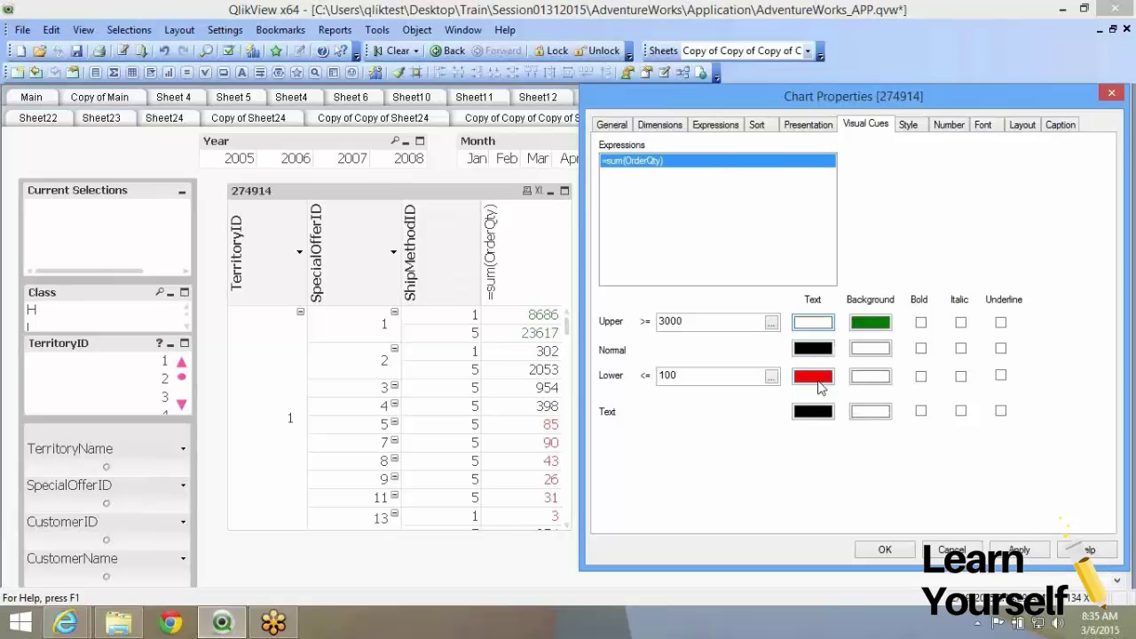
- Give the lower visual cue of sum(OrderQty) a red background with white text, and apply the visual cues
left_click(868, 380)
left_click(811, 380)
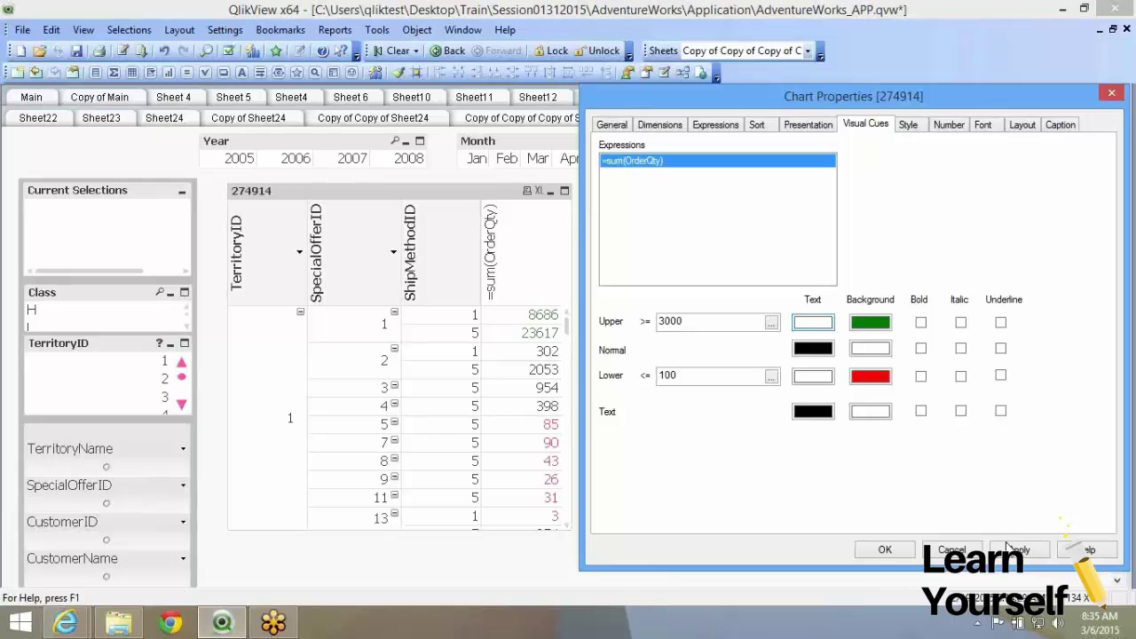
left_click(1010, 548)
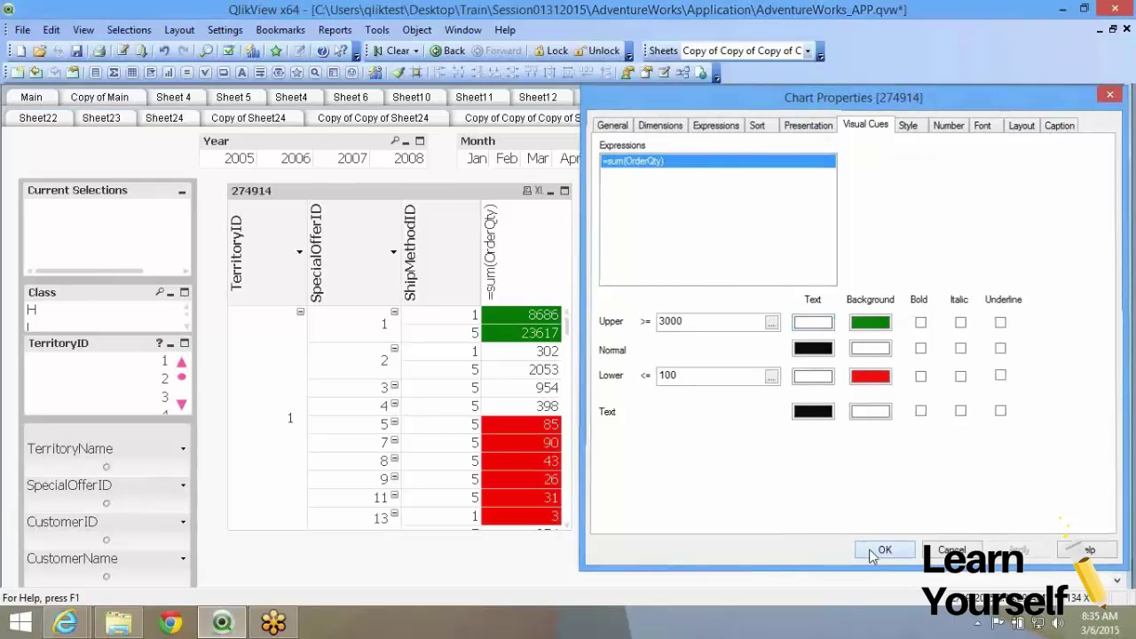
left_click(879, 551)
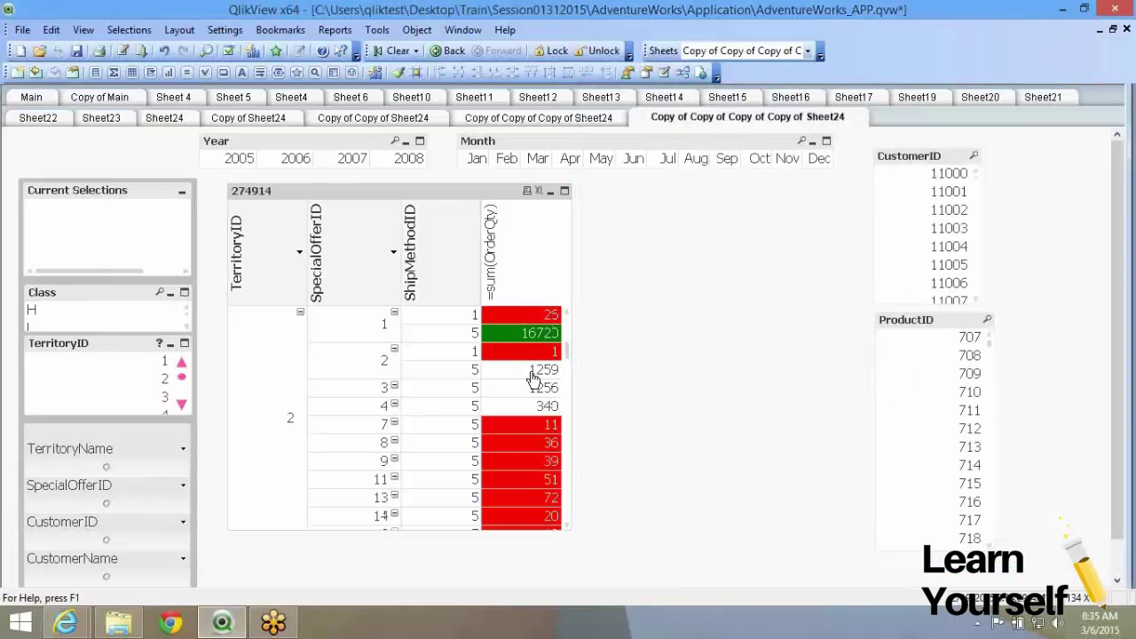
- Examine the red and green visual cues across the territories in the sum(OrderQty) column
scroll(532, 382, "down", 5)
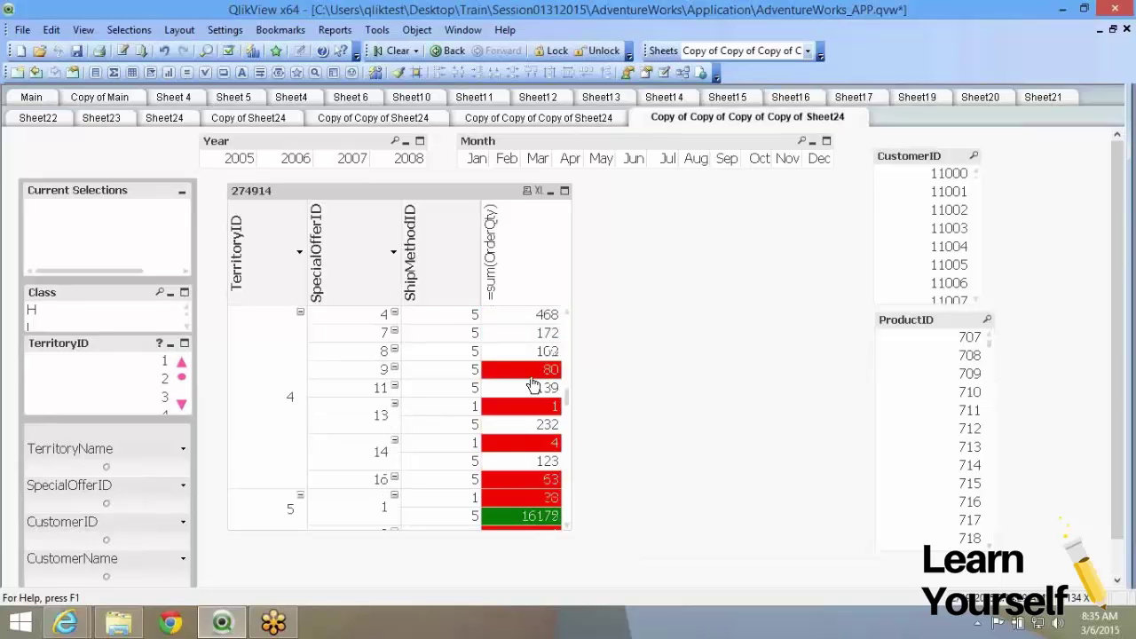
scroll(533, 386, "down", 5)
scroll(532, 388, "up", 8)
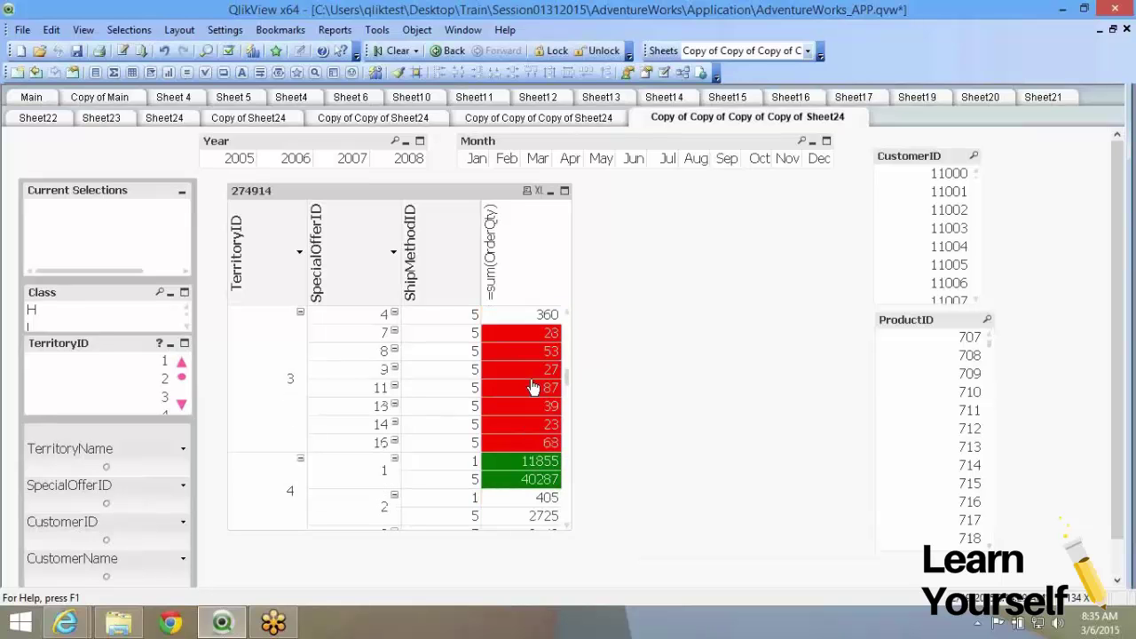
scroll(532, 388, "up", 8)
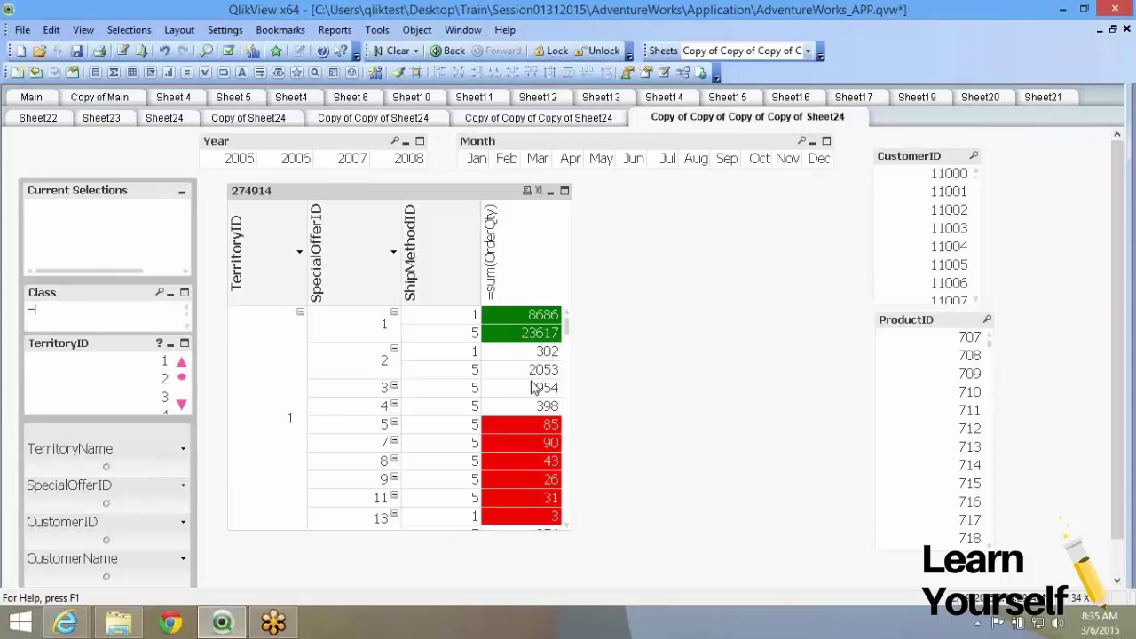
- Open the style settings of the pivot table's chart properties, with the dialog moved beside the table
right_click(533, 388)
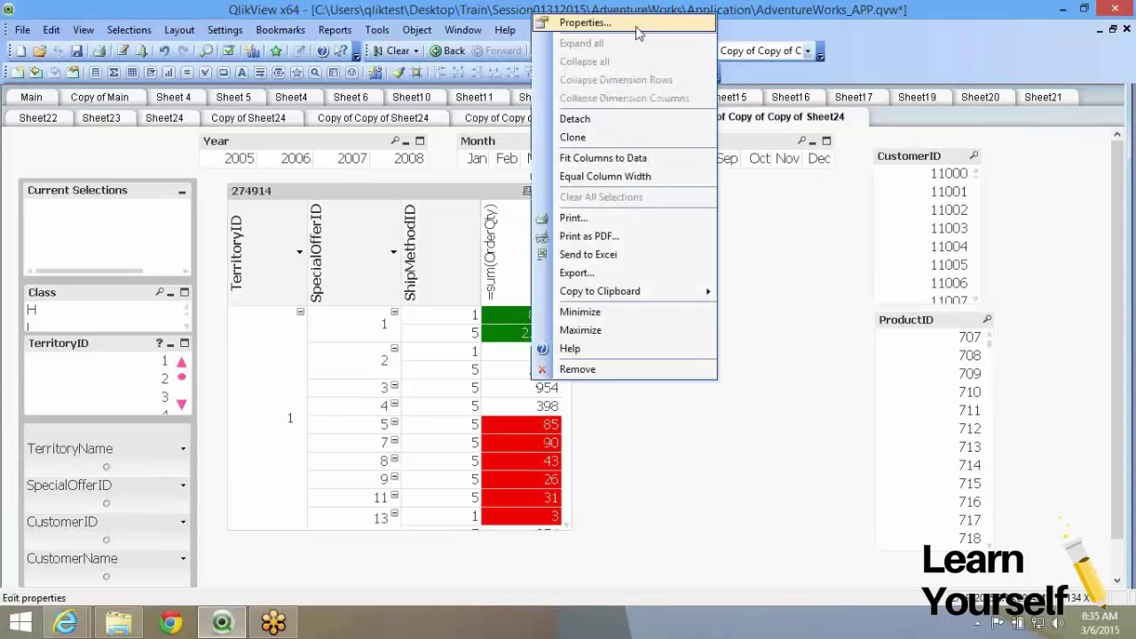
left_click(637, 25)
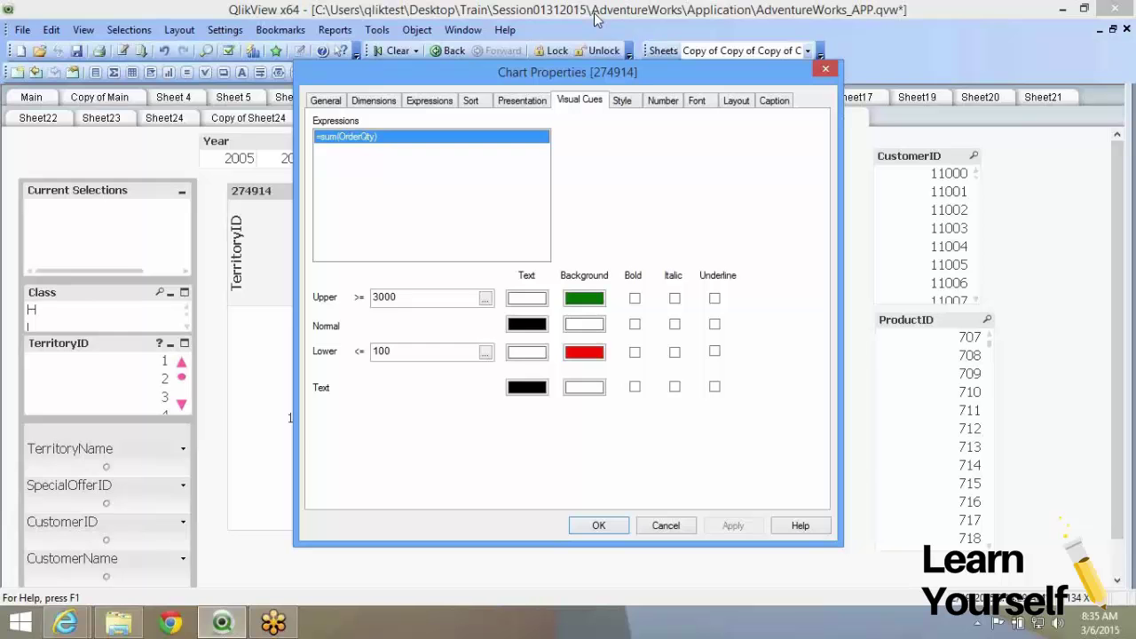
left_click(624, 101)
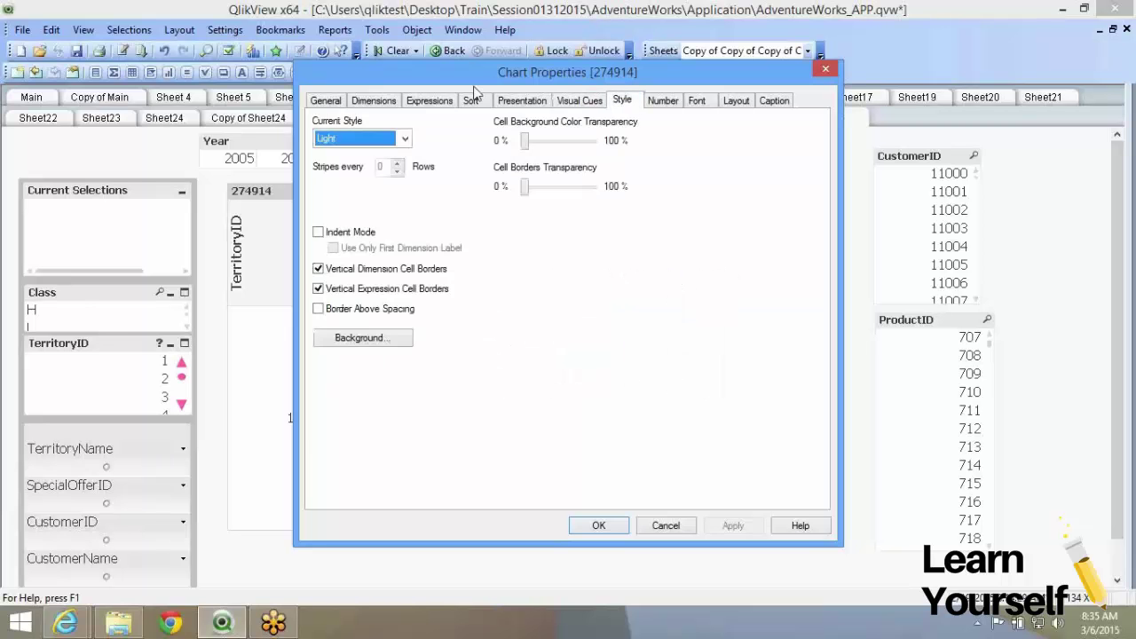
left_click_drag(514, 78, 696, 79)
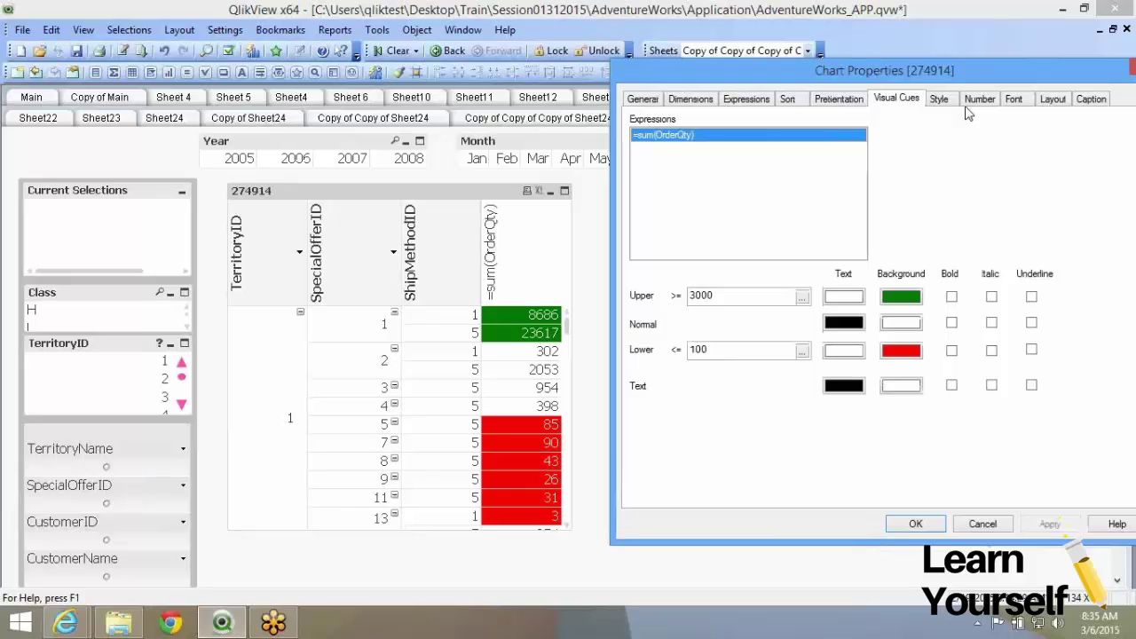
left_click(941, 100)
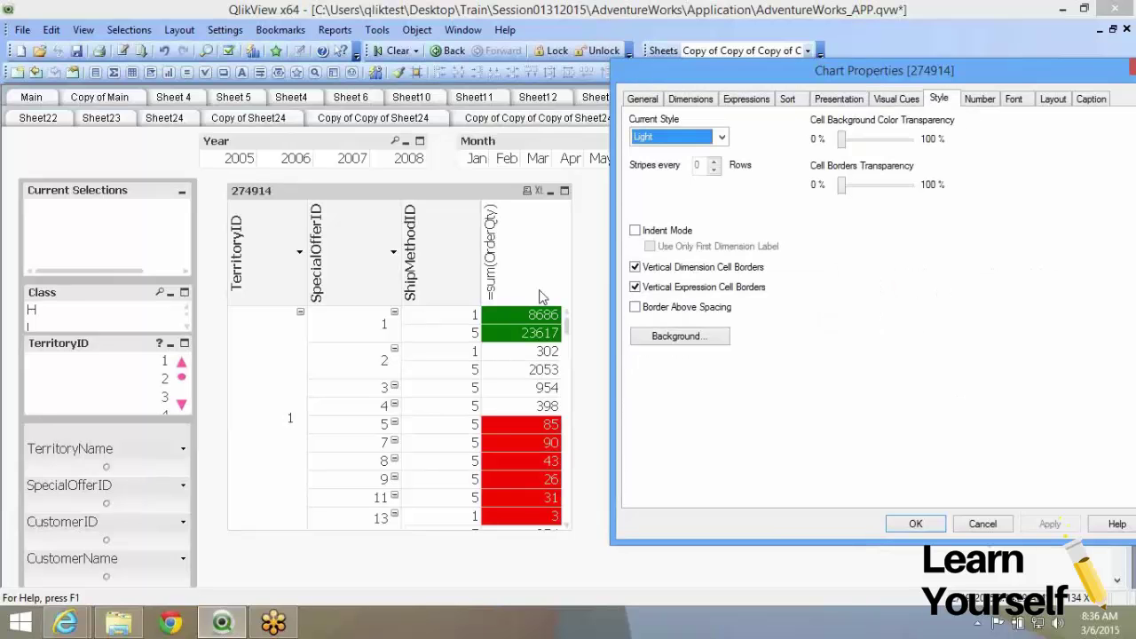
- Try the Pyjama 1, Pyjama Green and Wacky styles on the pivot table, applying each one
left_click(659, 138)
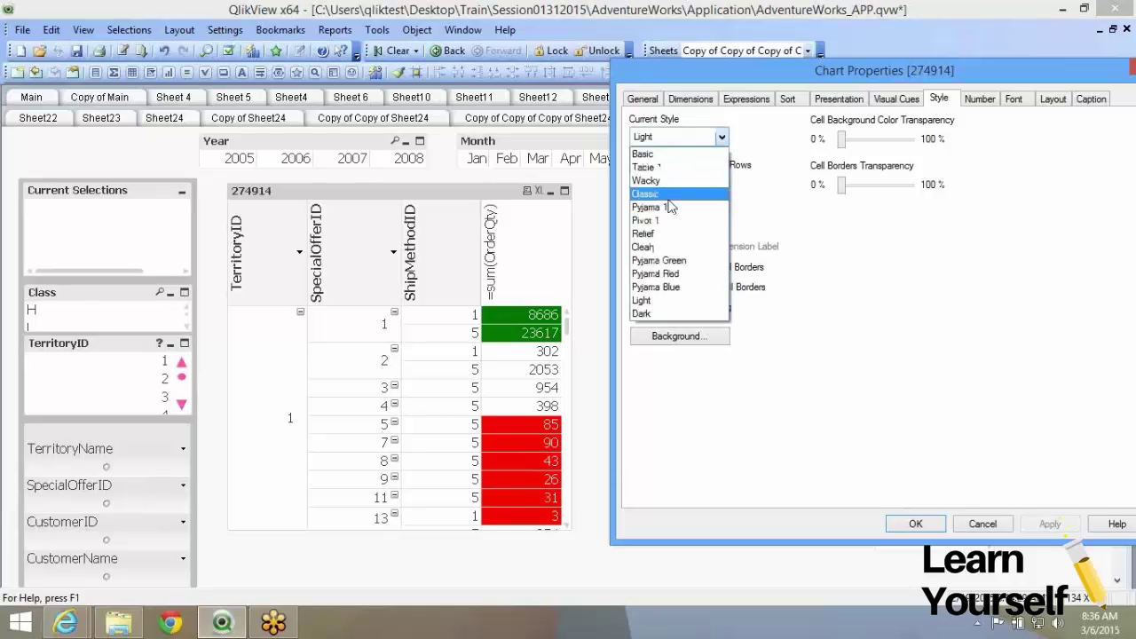
left_click(671, 206)
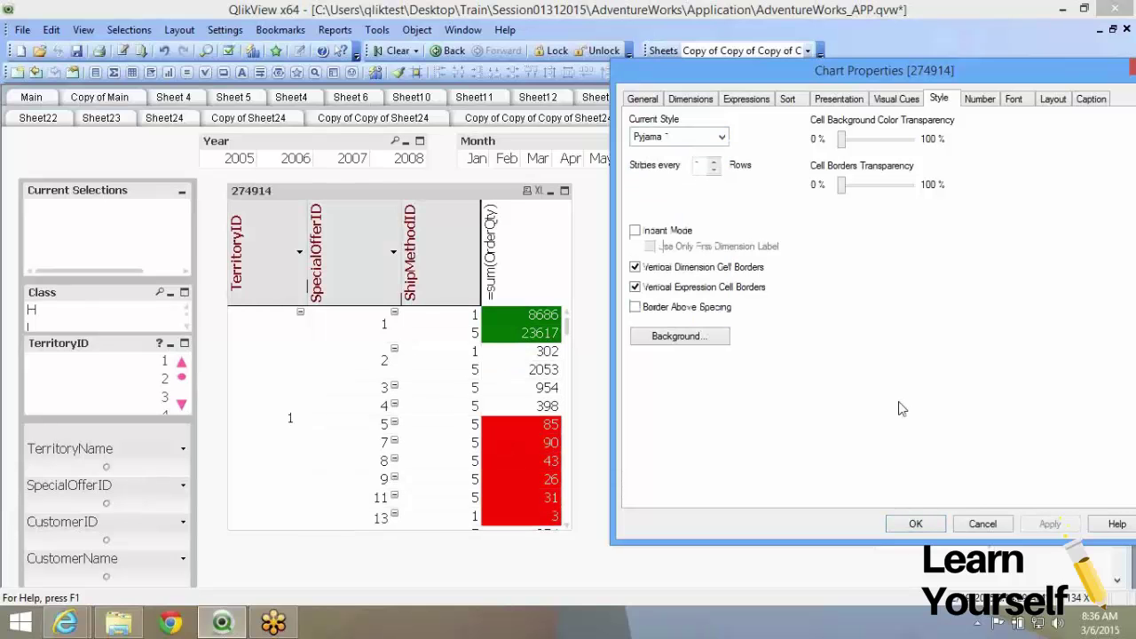
left_click(668, 137)
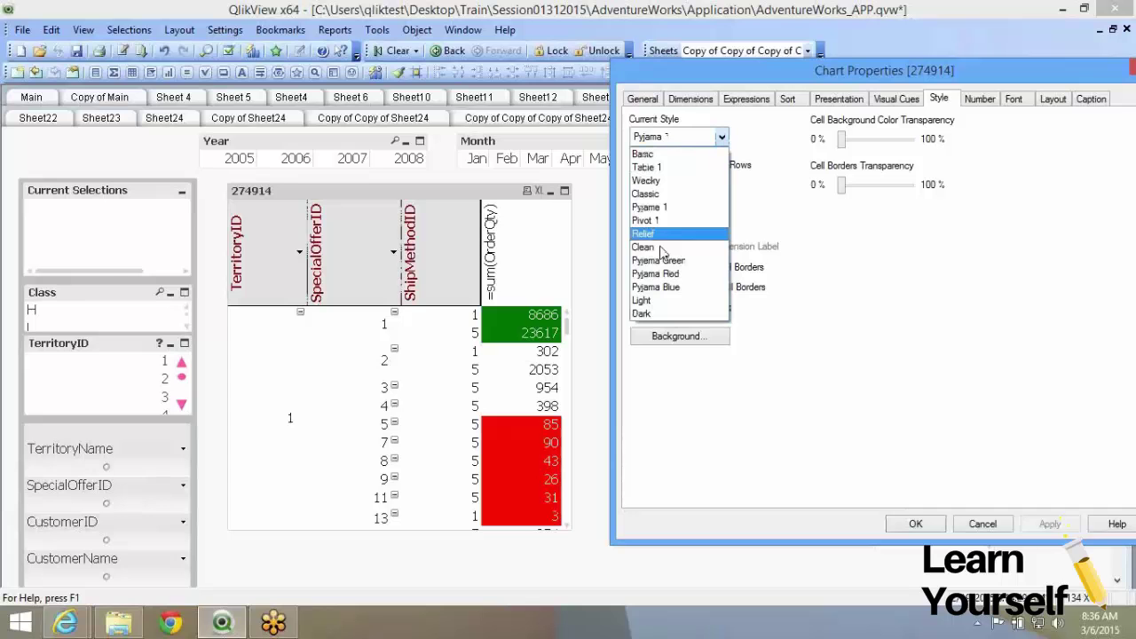
left_click(661, 261)
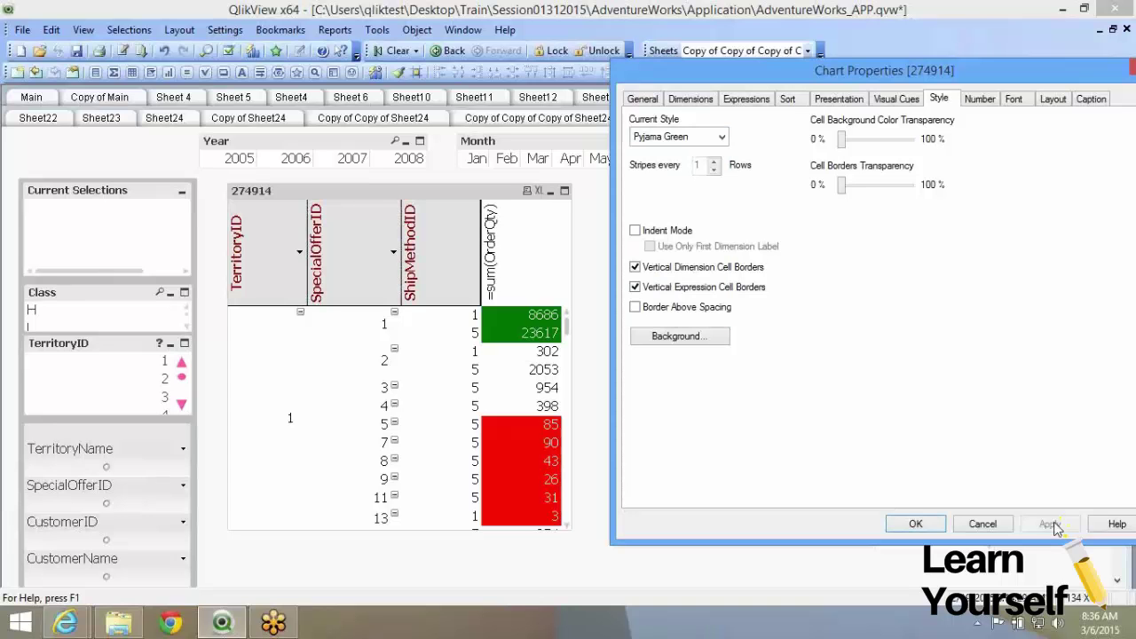
left_click(1050, 524)
left_click(675, 136)
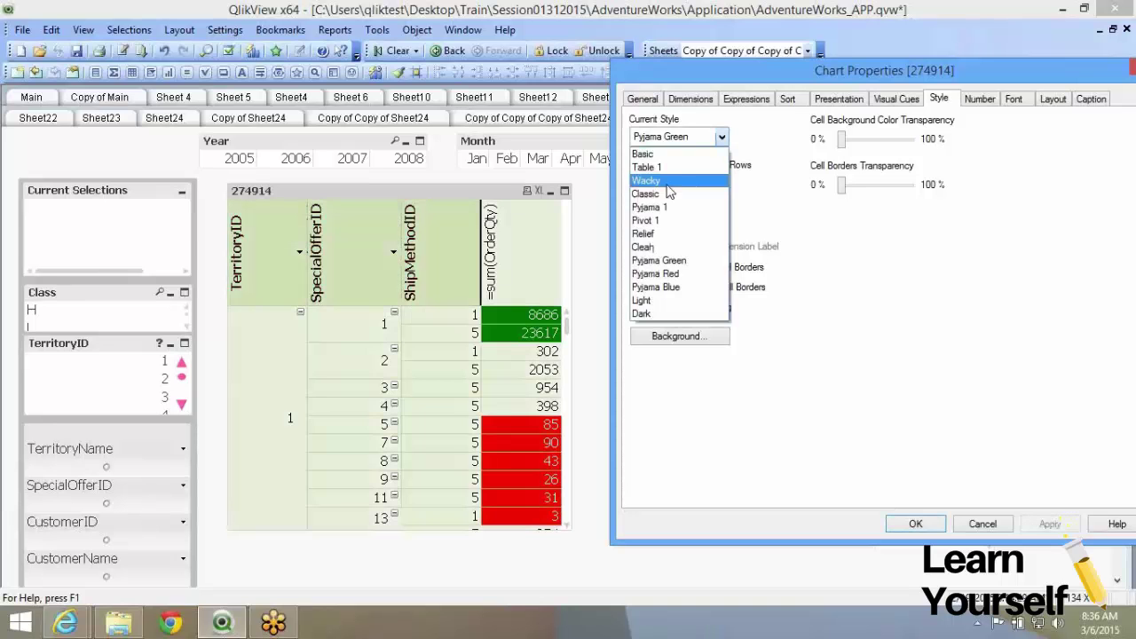
left_click(666, 181)
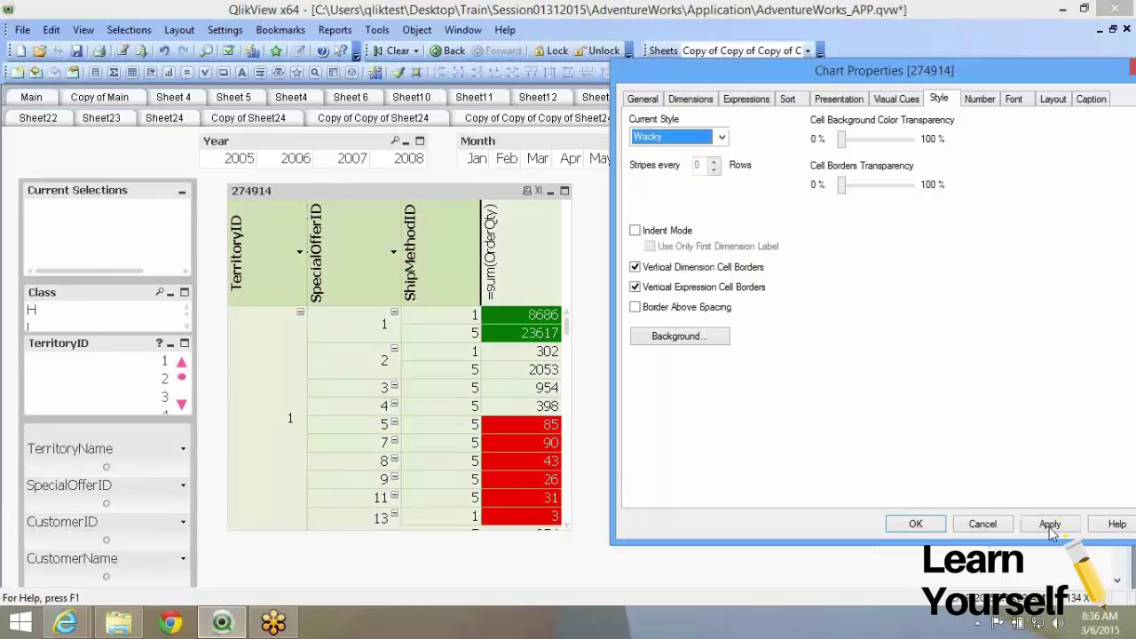
left_click(1049, 524)
- Apply the Basic style to the pivot table
scroll(654, 136, "up", 10)
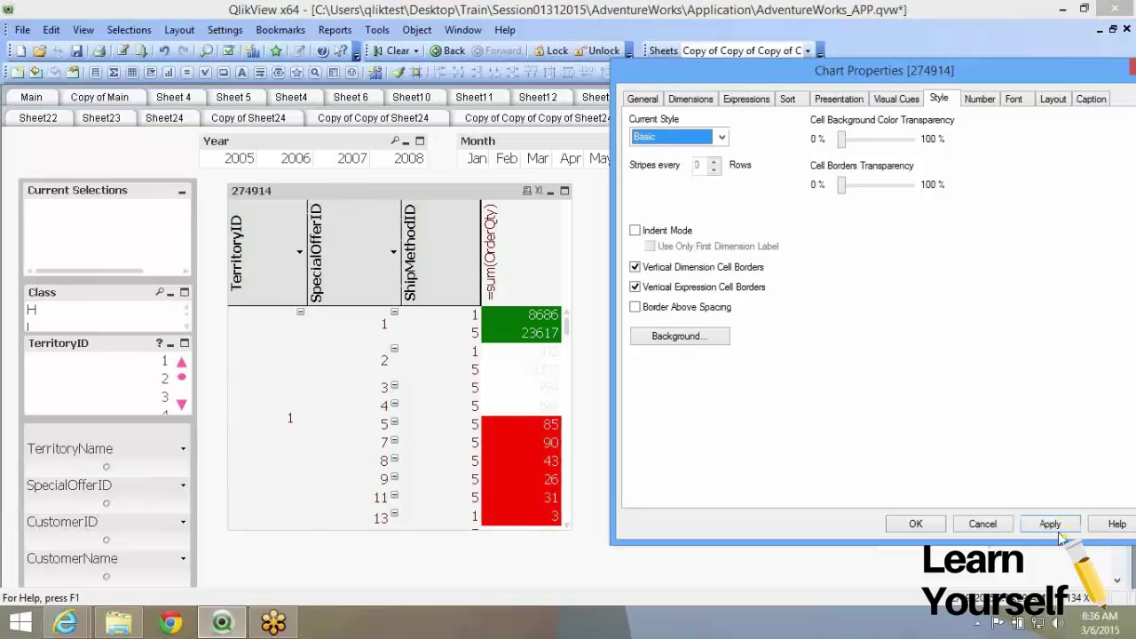
left_click(1055, 528)
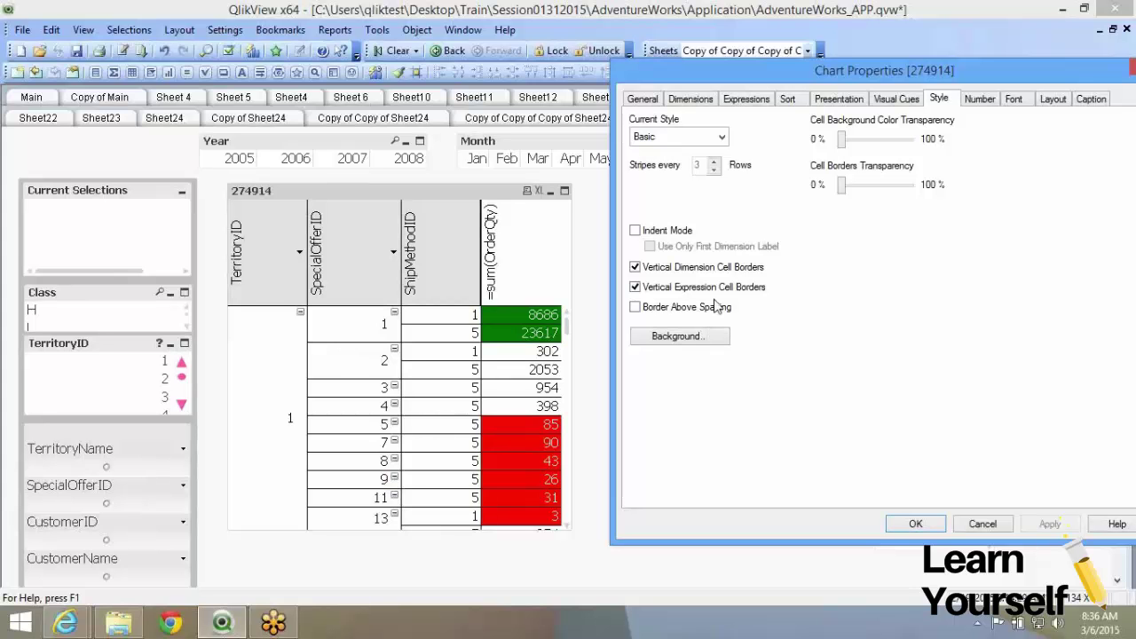
- Review the pivot table's number format, caption and presentation settings
left_click(981, 98)
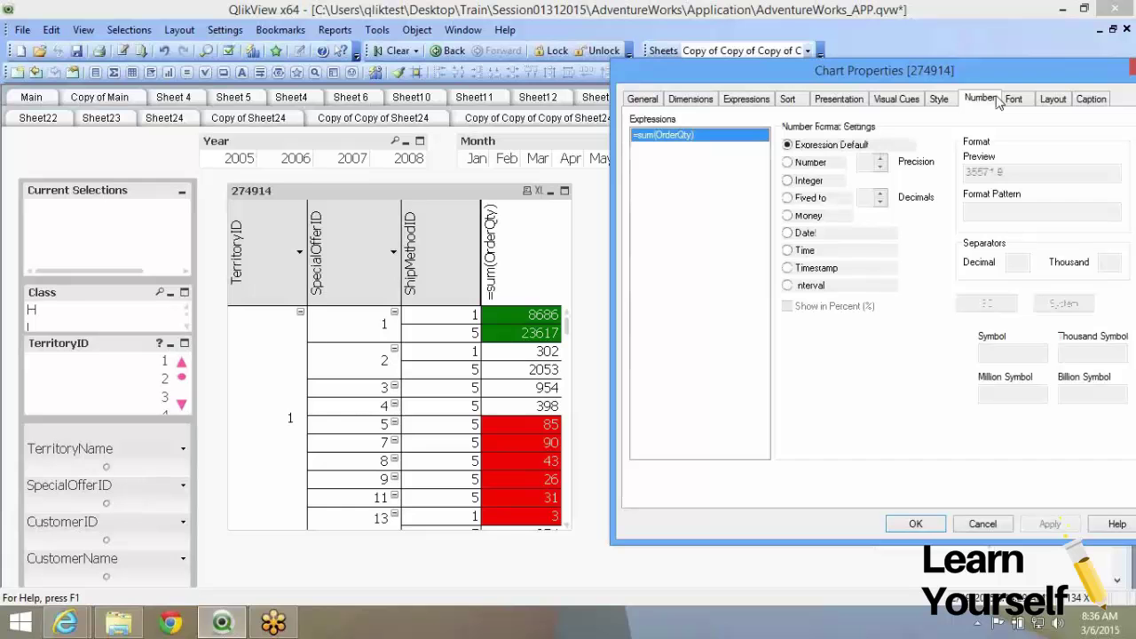
left_click(1091, 98)
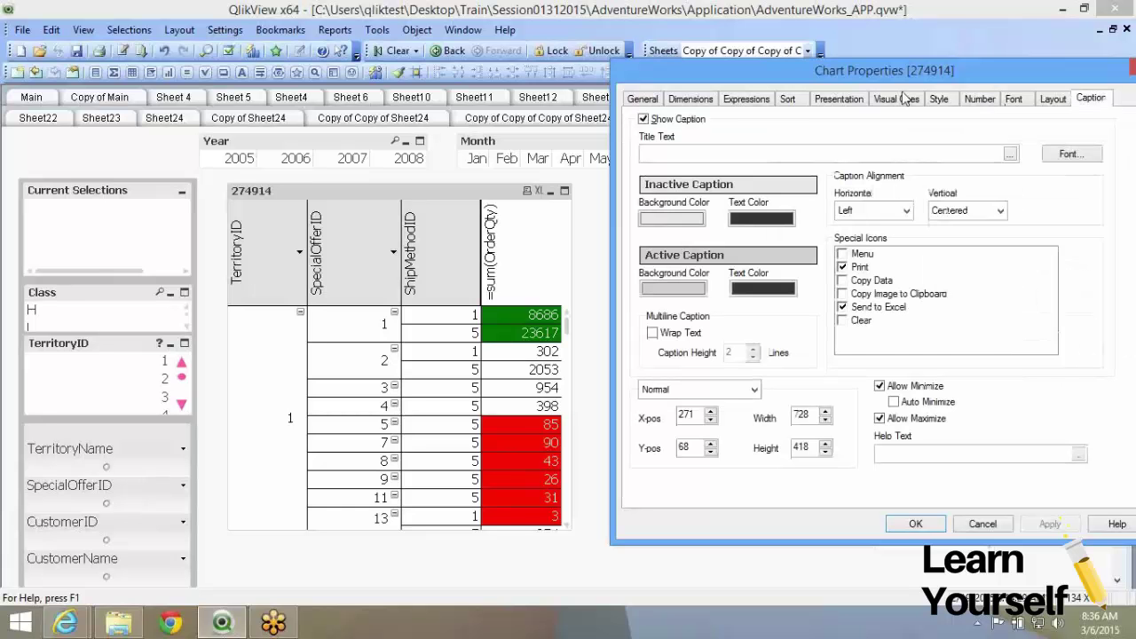
left_click(839, 98)
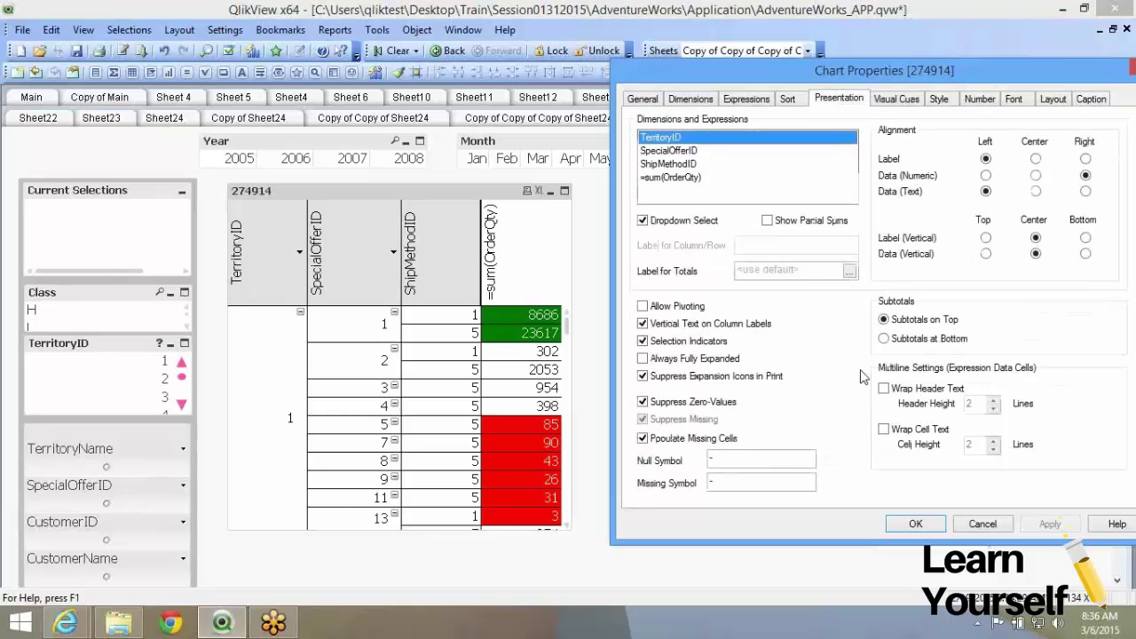